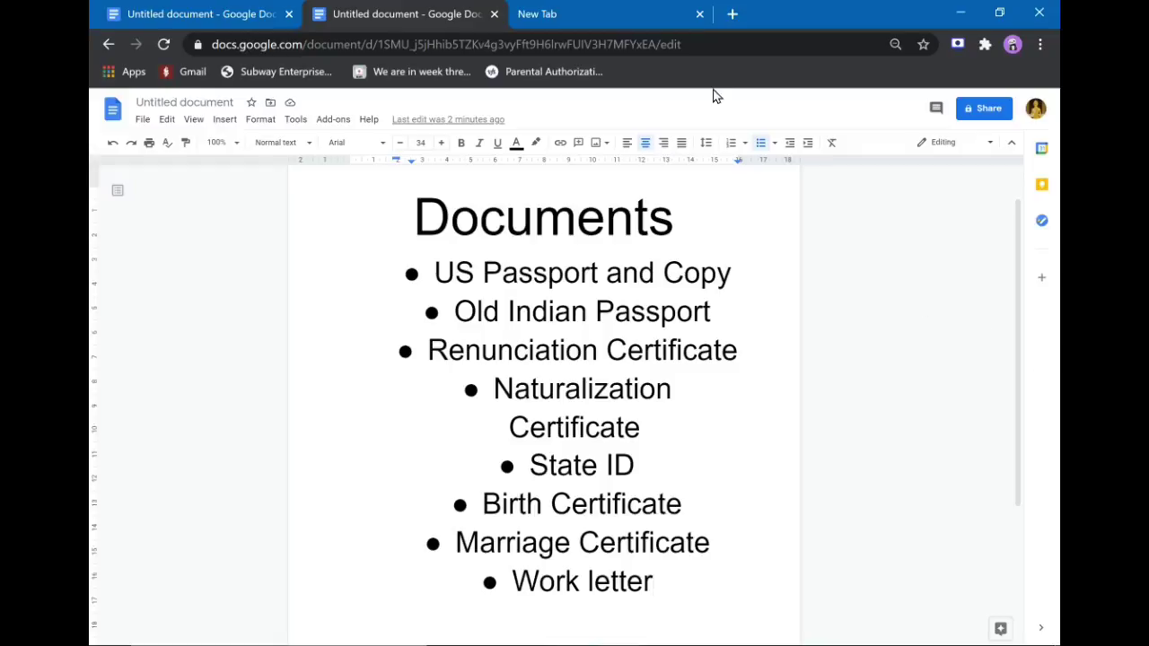
Switch from the Google Docs documents list to the empty new Chrome tab.
click(574, 17)
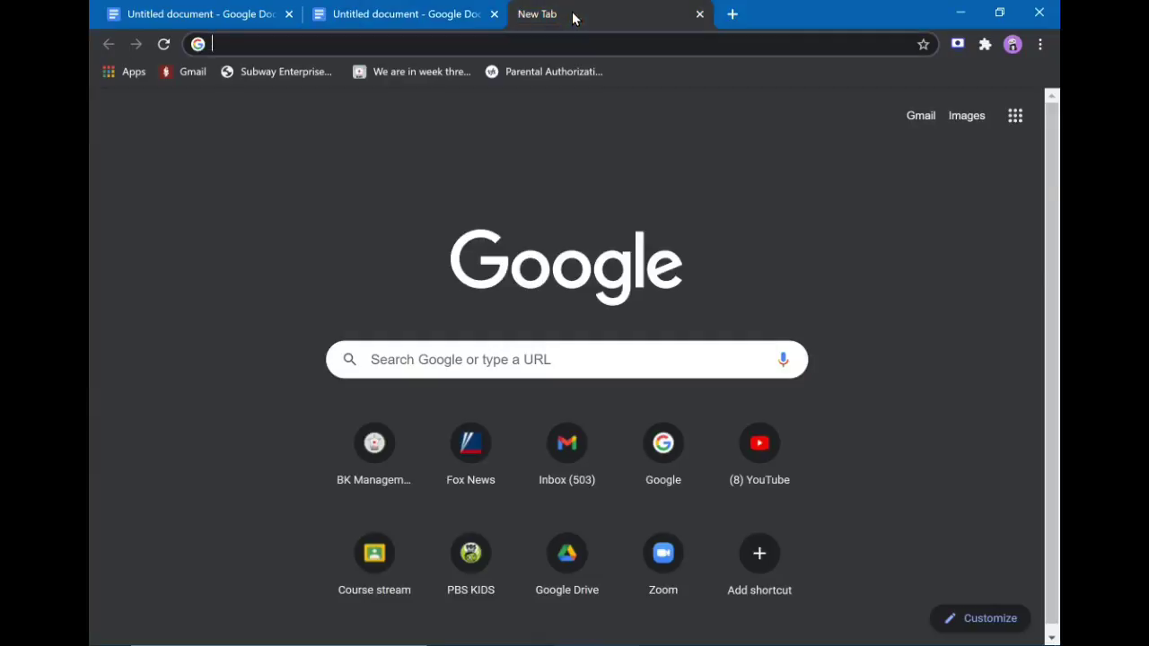
Go to ociservices.gov.in, dismiss the PM-CARES and FRRO notices, and open online OCI registration.
text(oci)
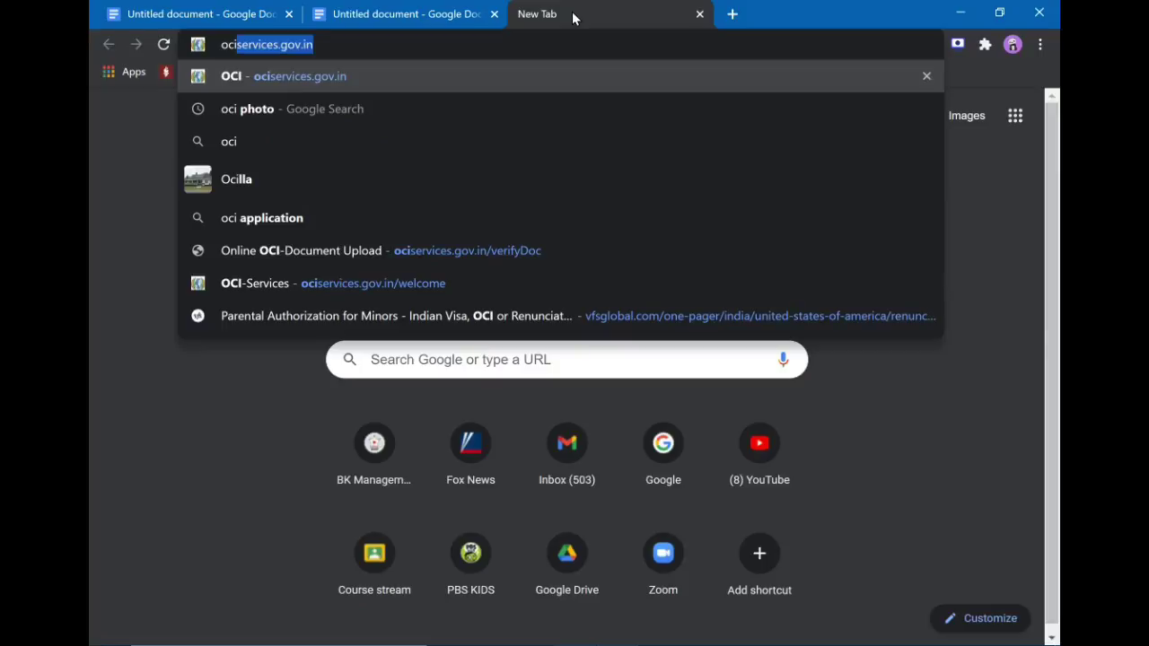
key(Return)
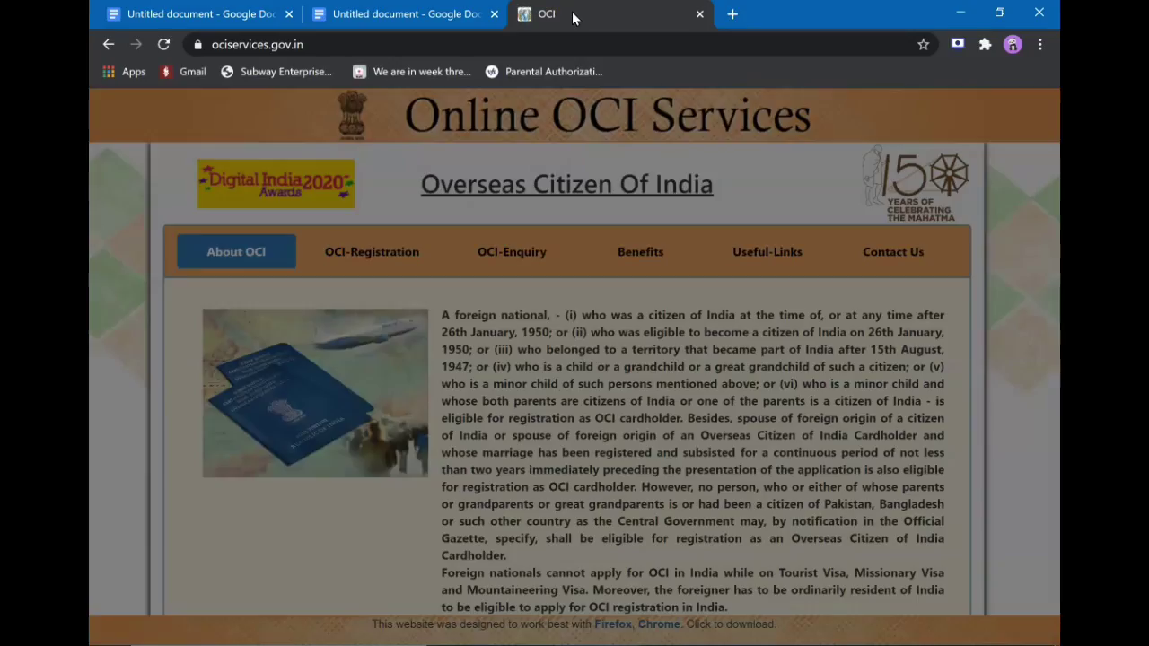
key(XF86MonBrightnessUp)
key(XF86MonBrightnessUp)
key(XF86MonBrightnessUp)
key(XF86MonBrightnessUp)
key(XF86MonBrightnessUp)
key(XF86MonBrightnessUp)
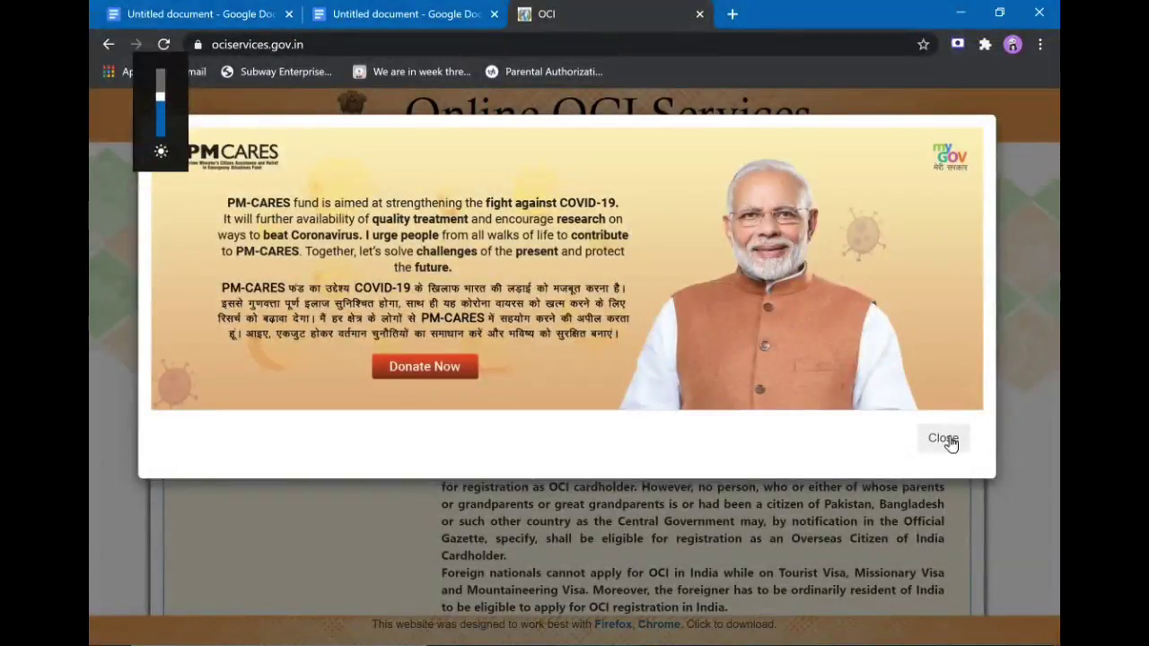
click(943, 448)
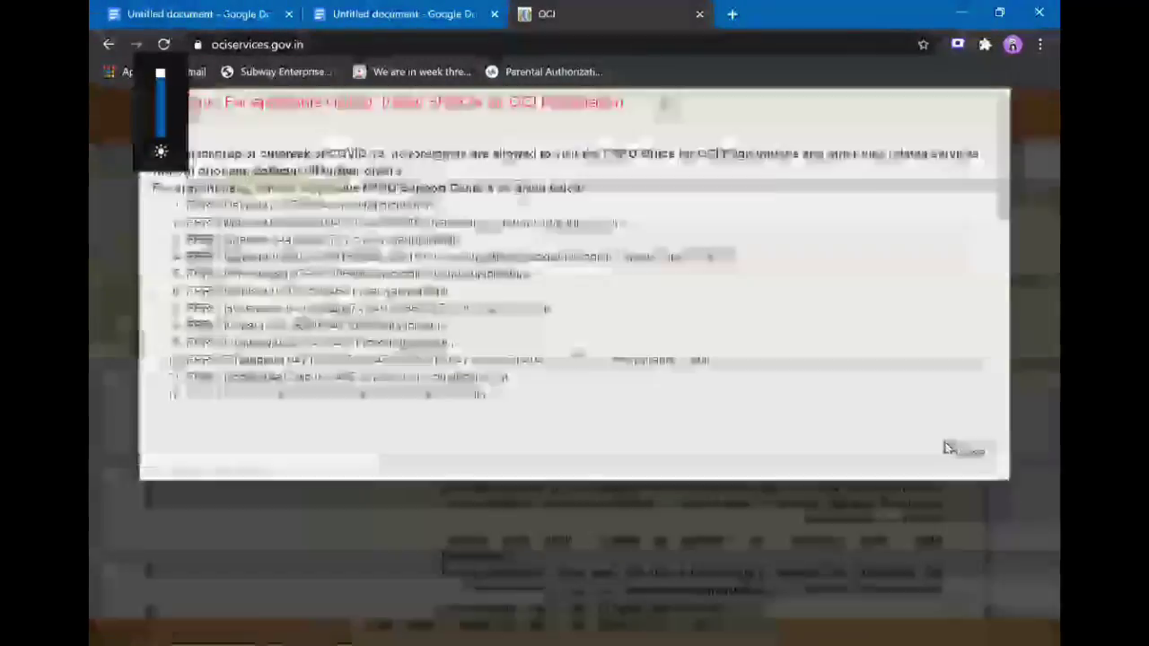
click(956, 494)
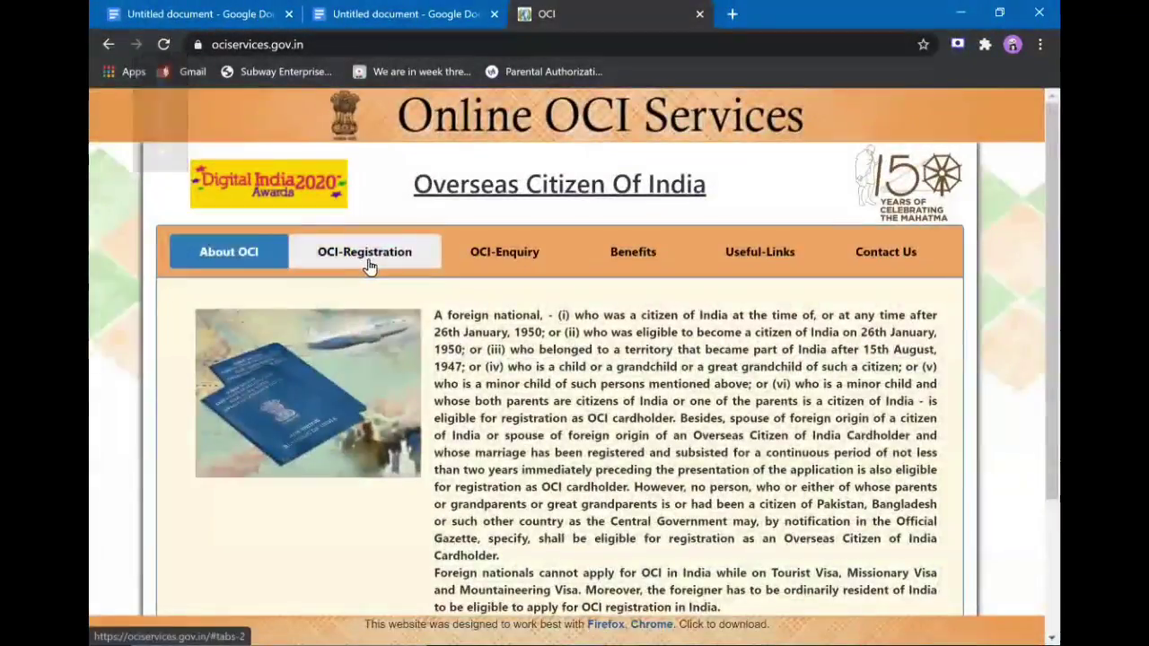
click(369, 264)
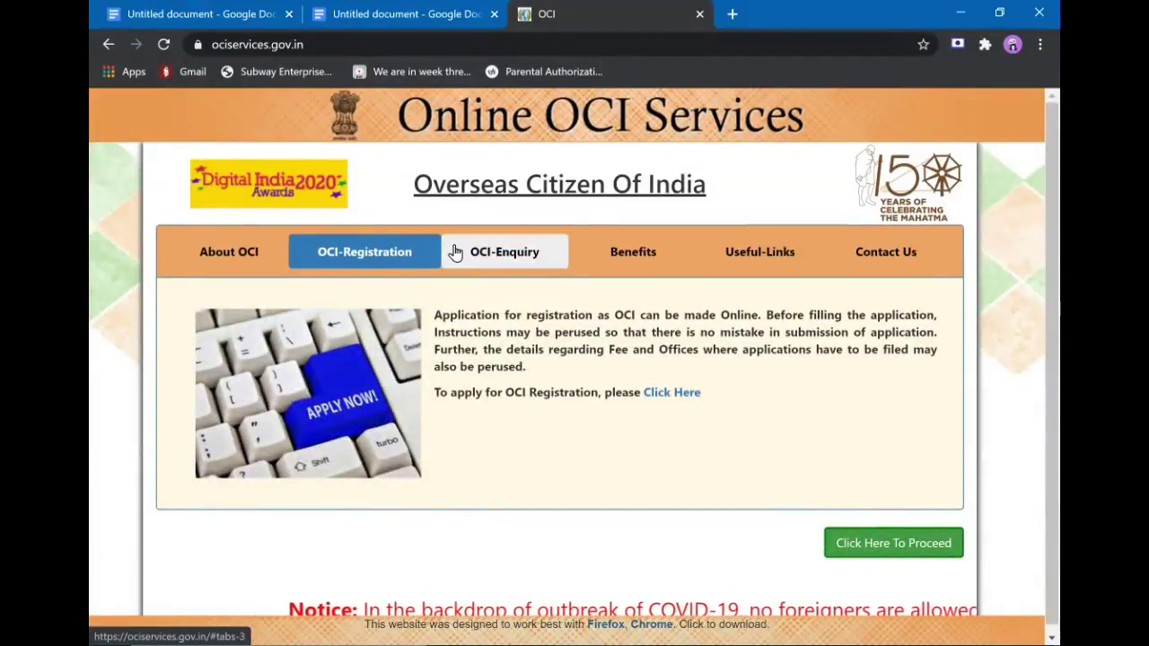
click(668, 397)
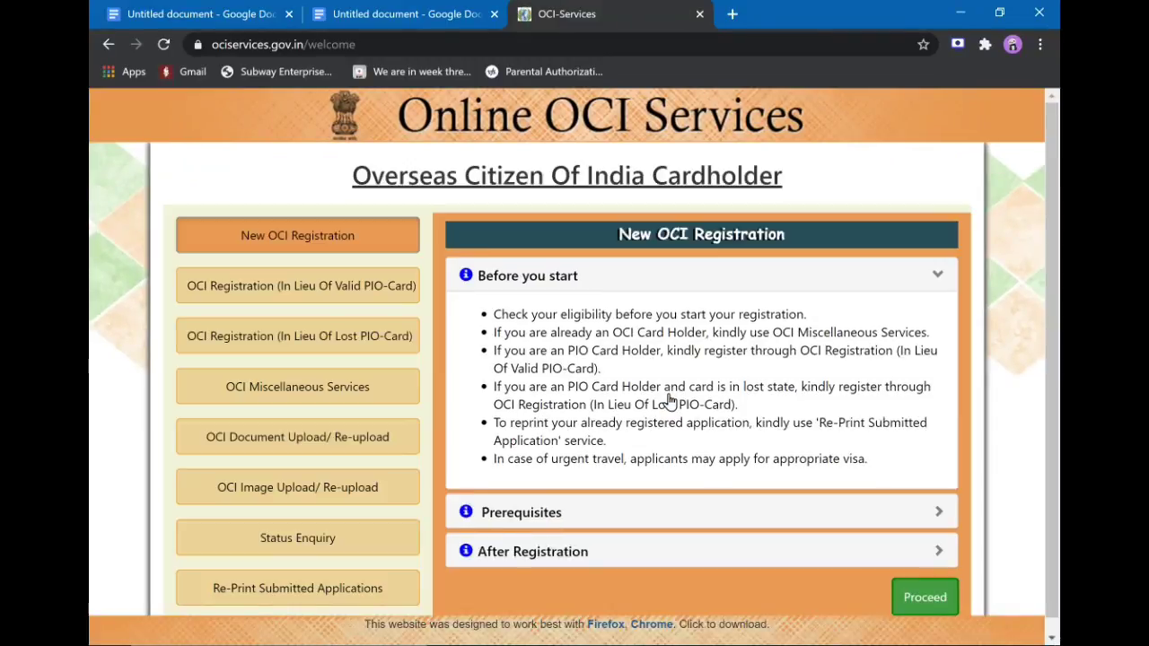
Proceed with a new registration and accept the read instructions to reach the captcha.
click(928, 600)
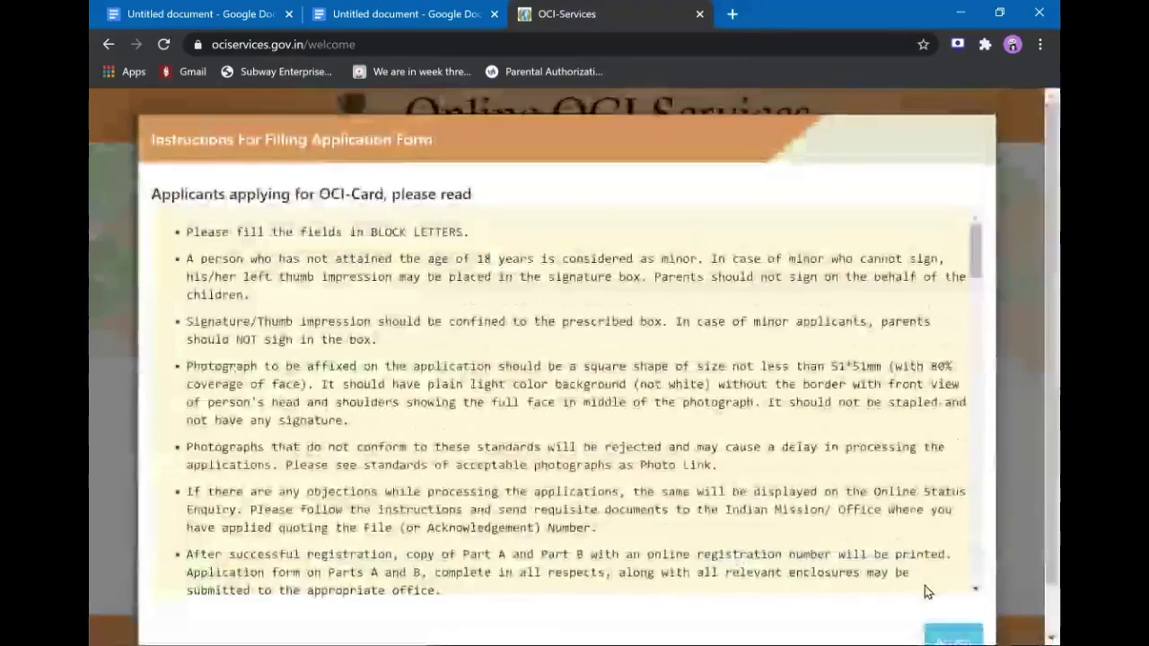
scroll(768, 461, down, 10)
scroll(767, 461, down, 15)
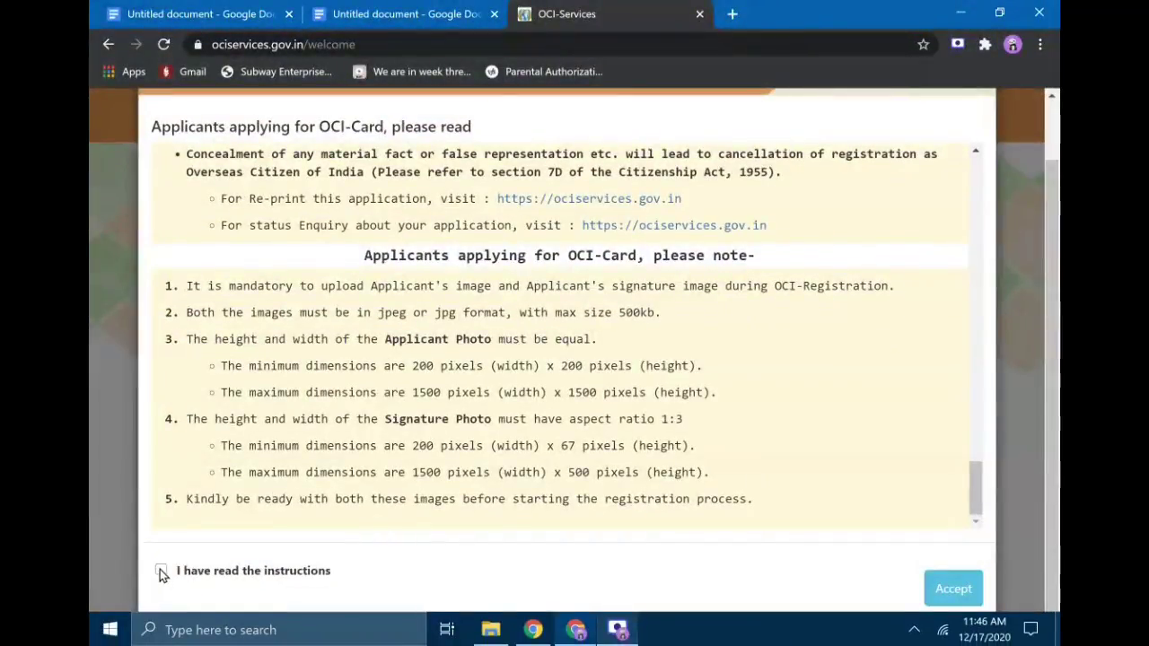
click(160, 571)
click(954, 589)
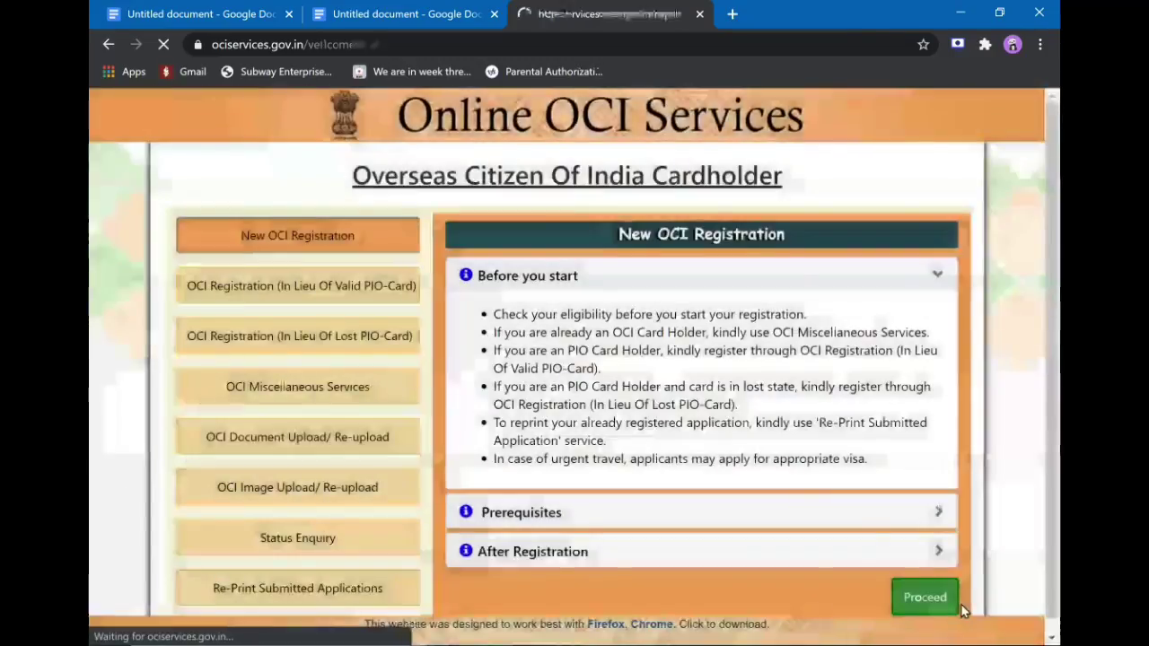
click(529, 491)
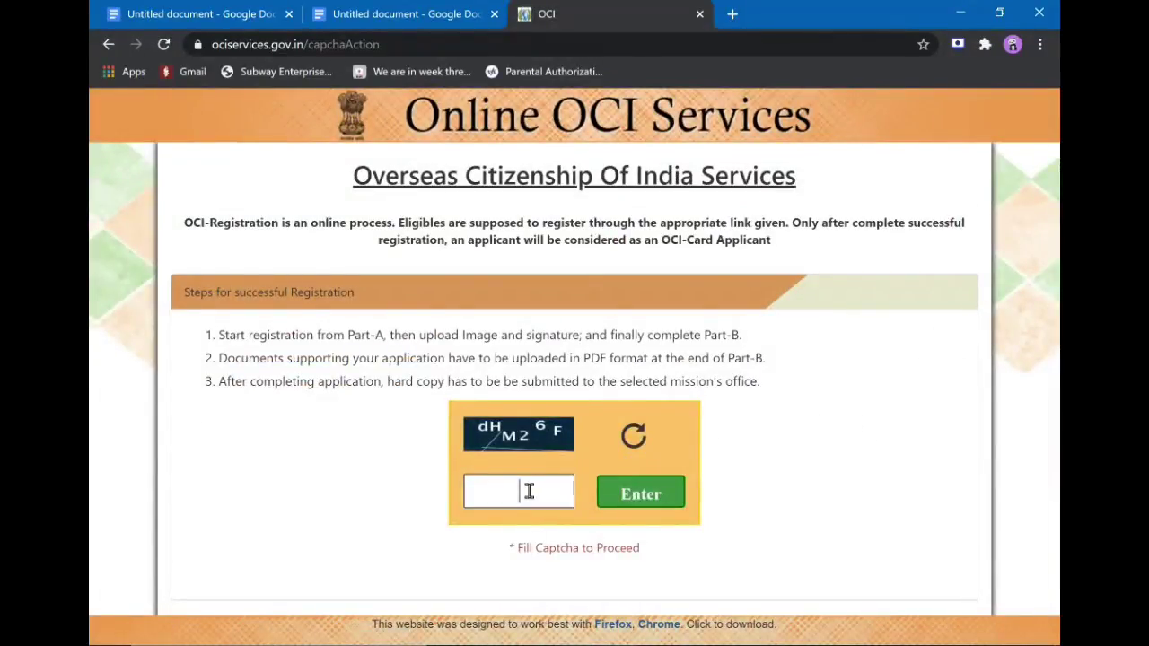
Submit the captcha and choose Fresh Application to get the blank registration form.
text(dHM26F)
click(634, 506)
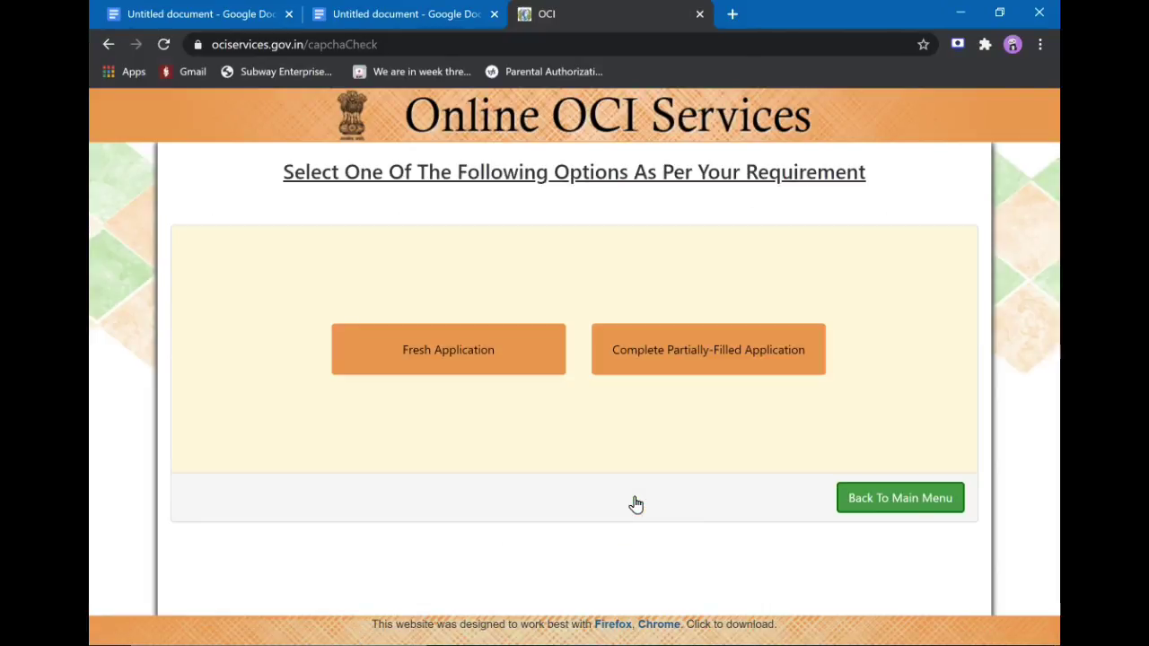
click(488, 367)
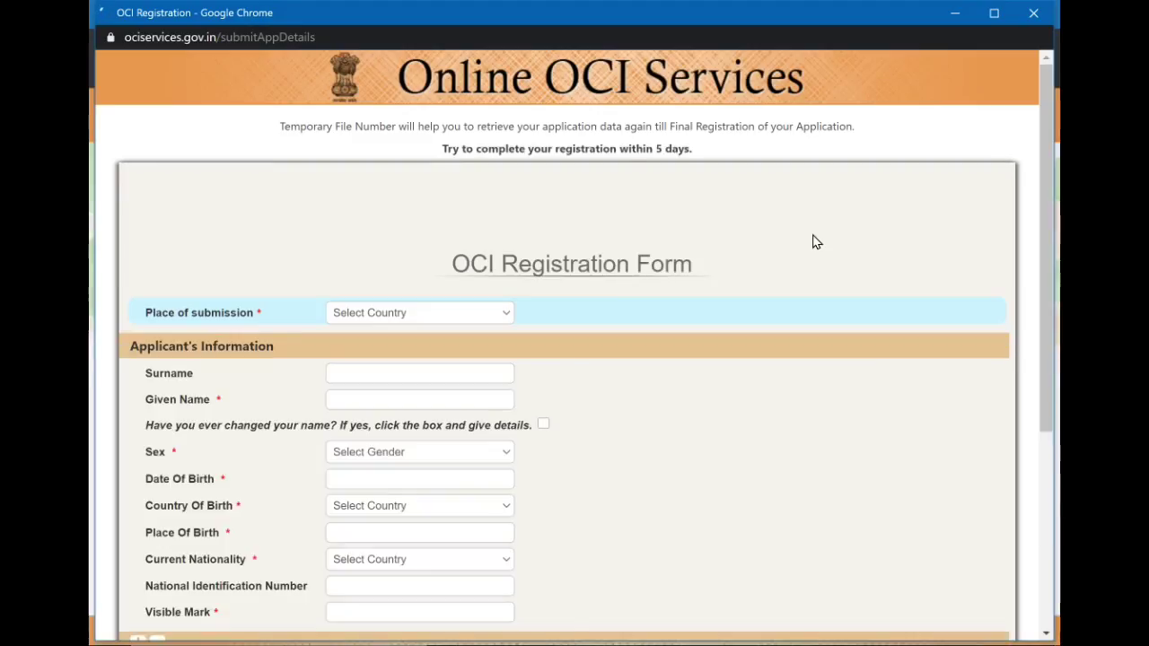
scroll(730, 288, down, 2)
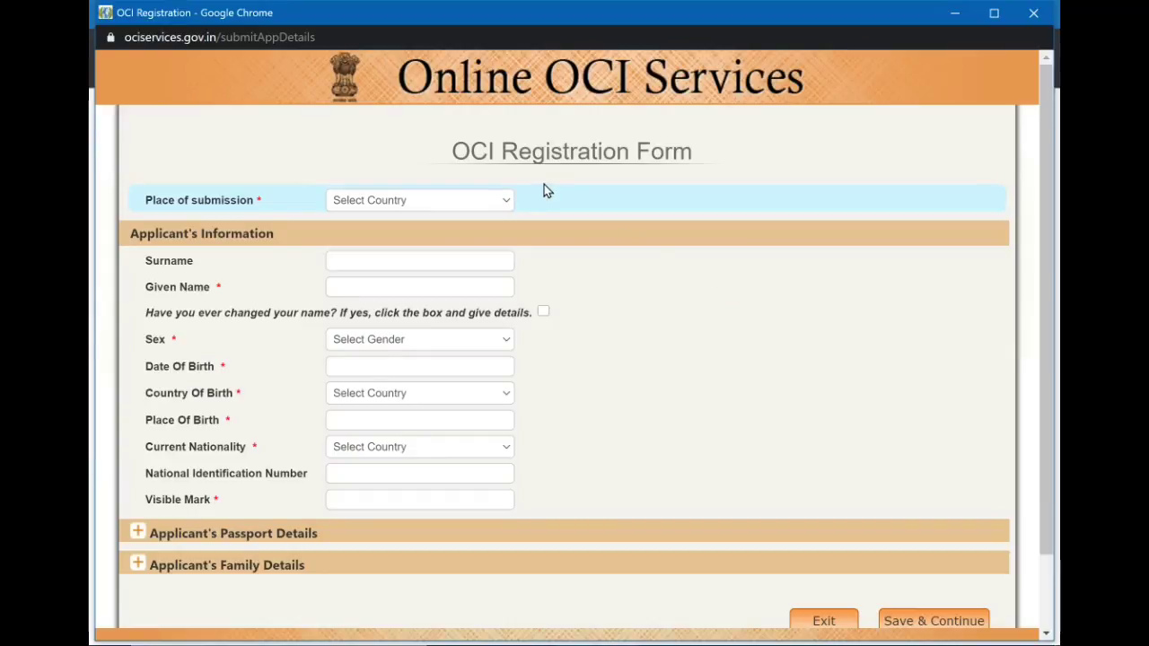
Choose USA as the place of submission.
click(502, 201)
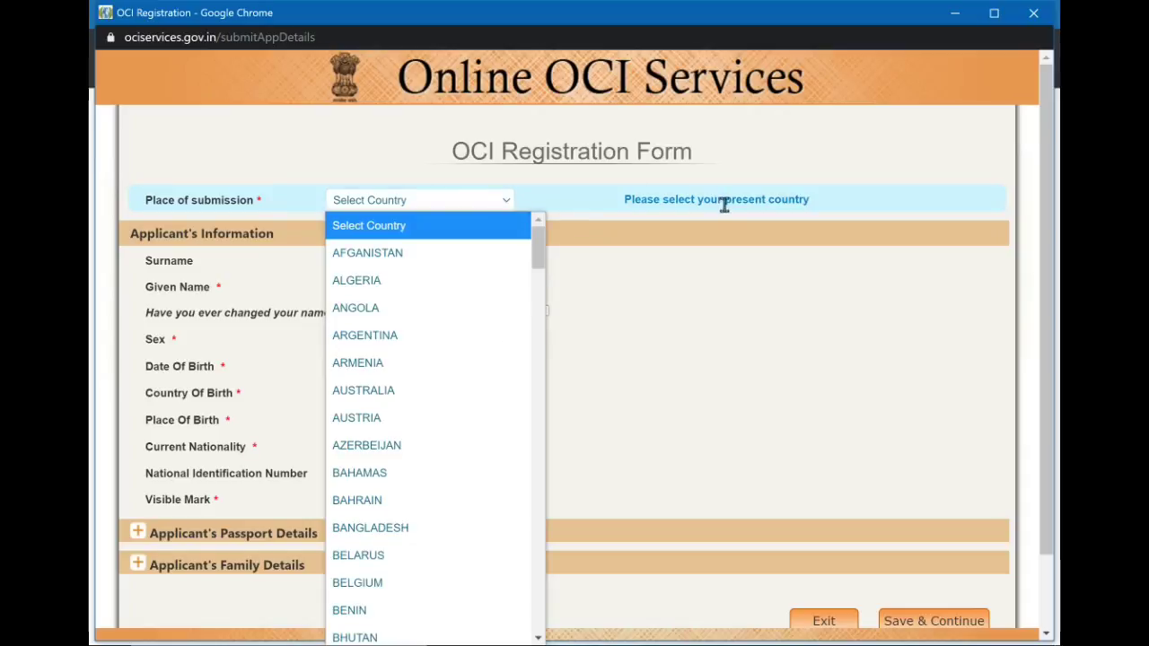
click(725, 212)
scroll(727, 216, down, 1)
scroll(727, 216, up, 1)
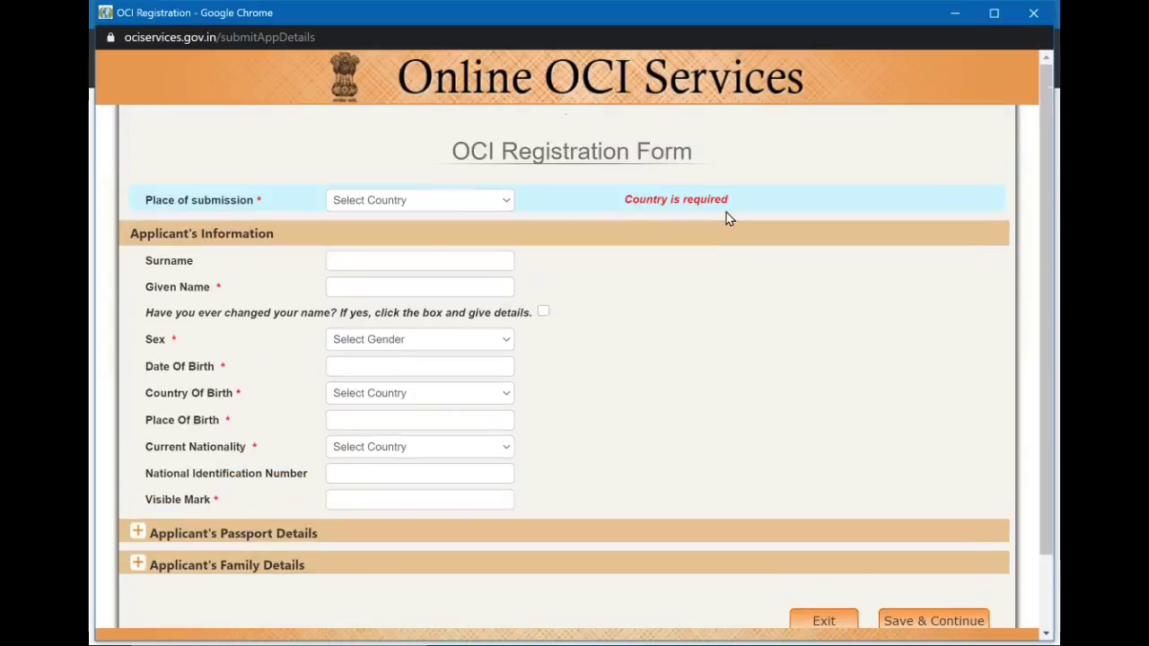
click(413, 201)
click(413, 201)
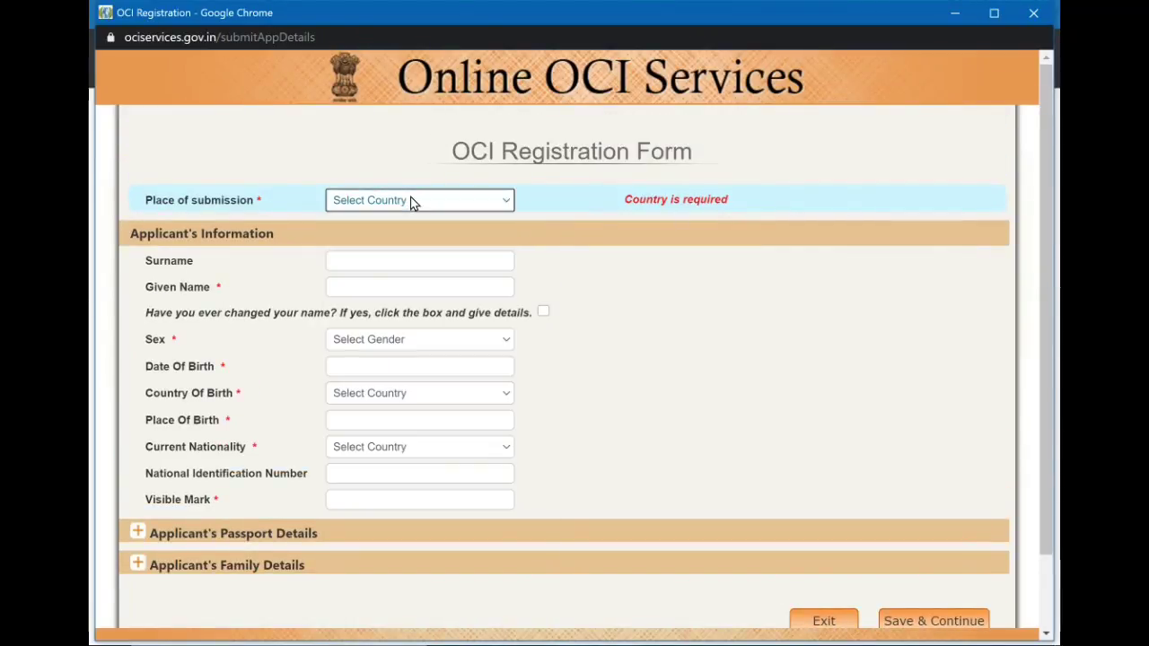
click(413, 202)
scroll(399, 439, down, 20)
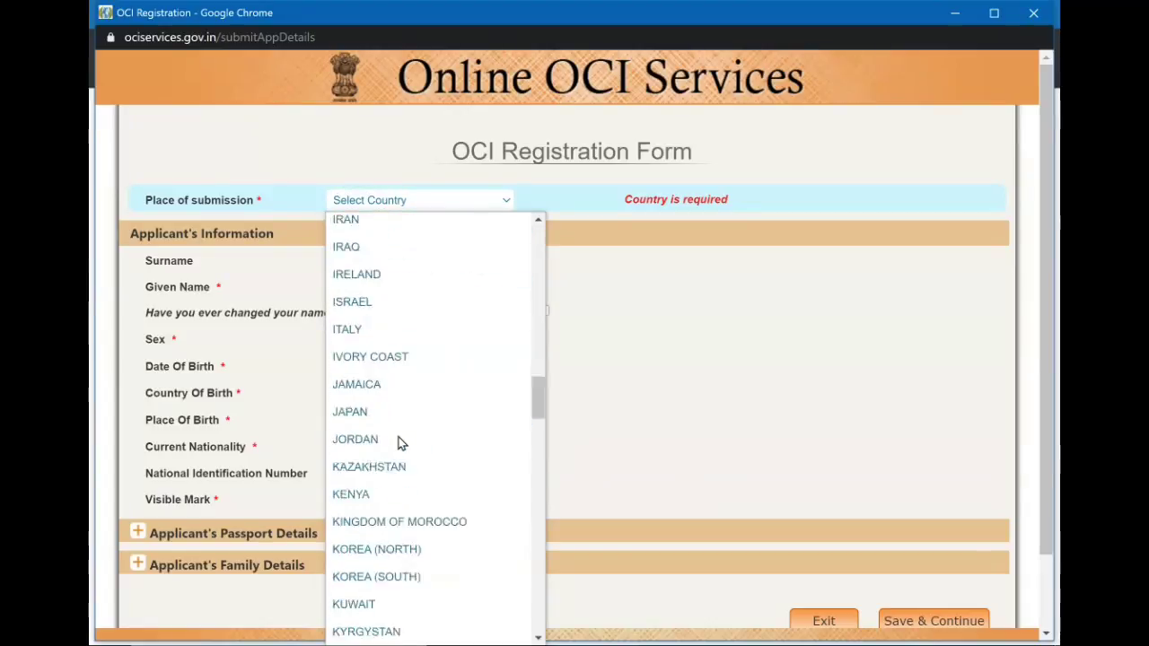
click(398, 439)
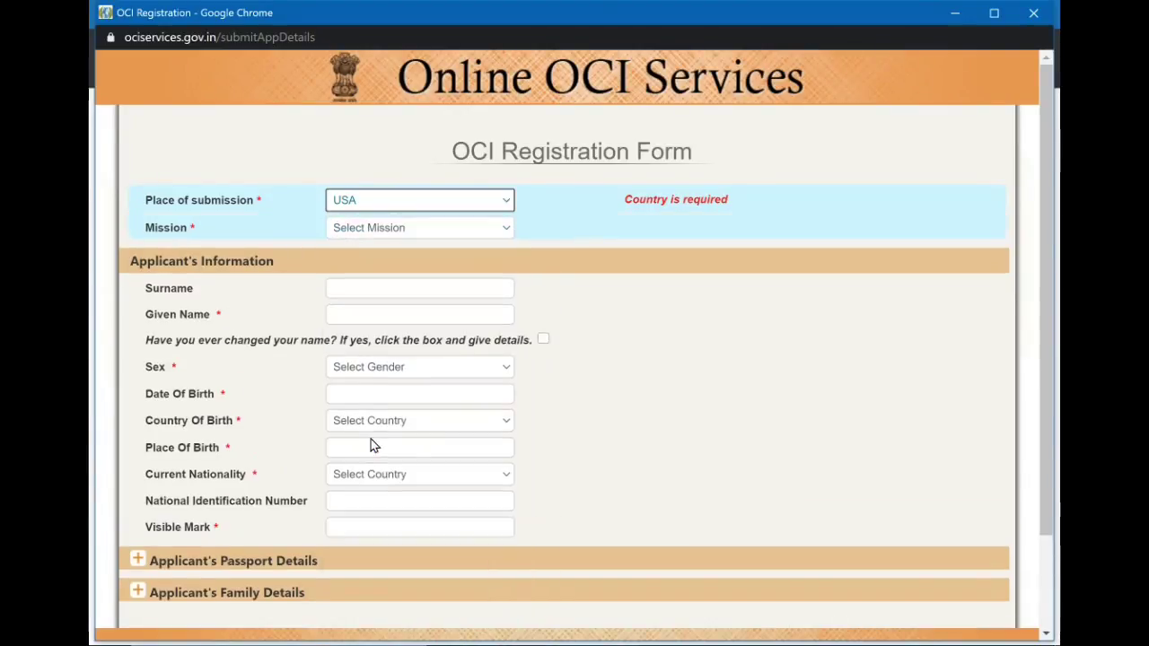
Select ATLANTA as the mission and dismiss the USA document-requirements notice.
click(469, 231)
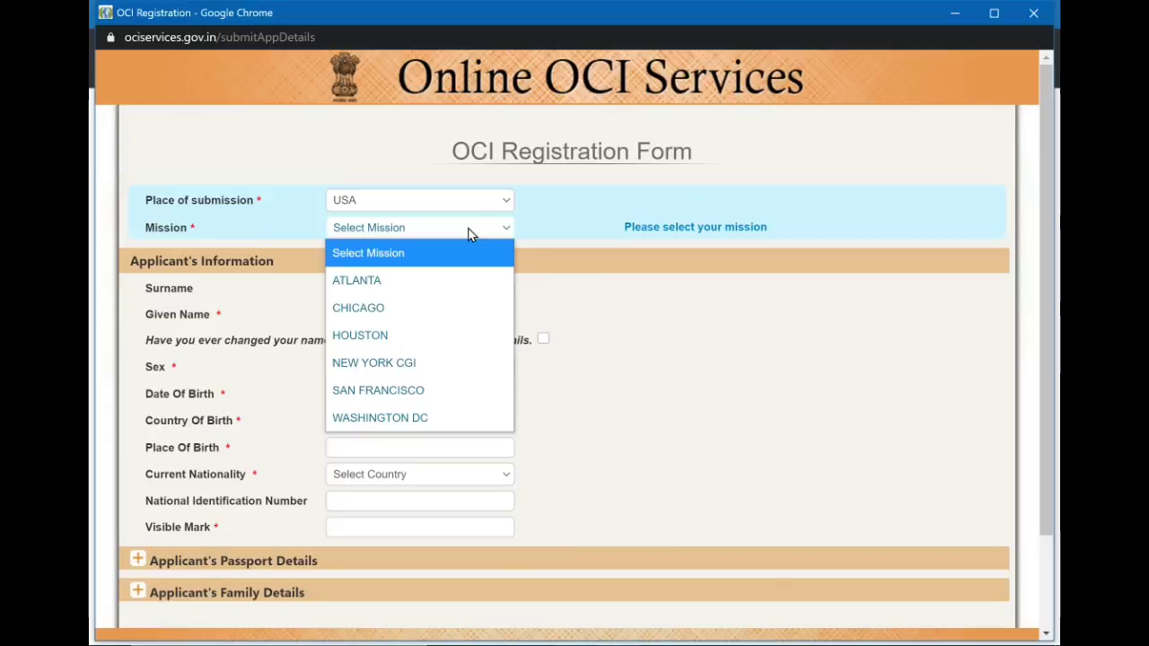
click(456, 278)
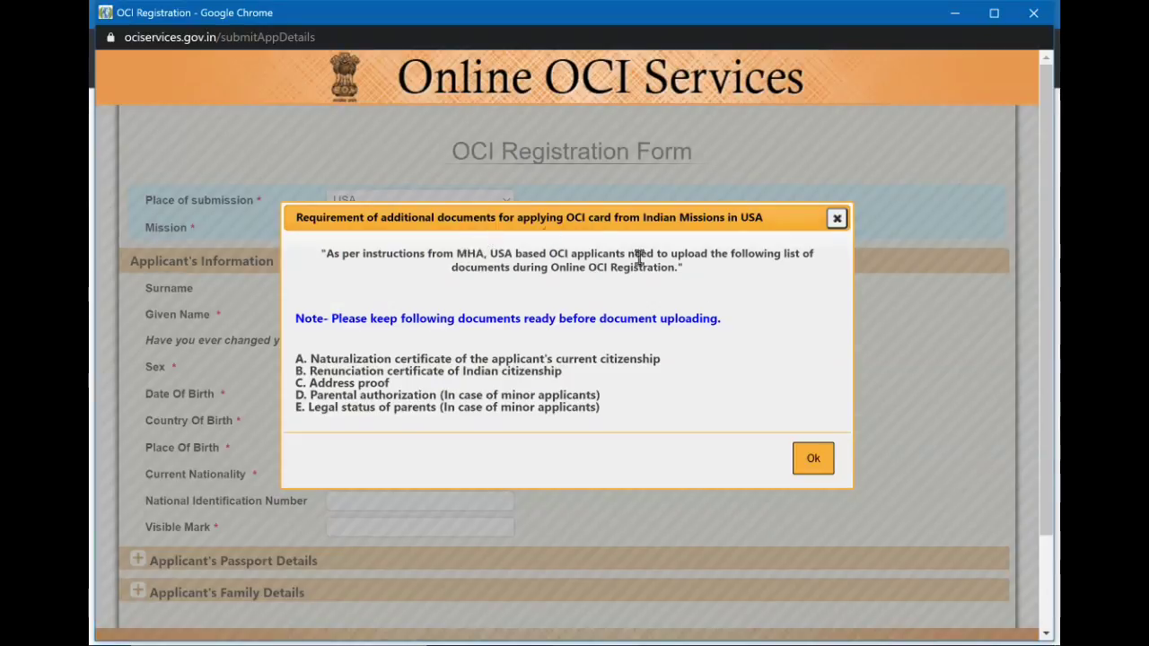
click(826, 467)
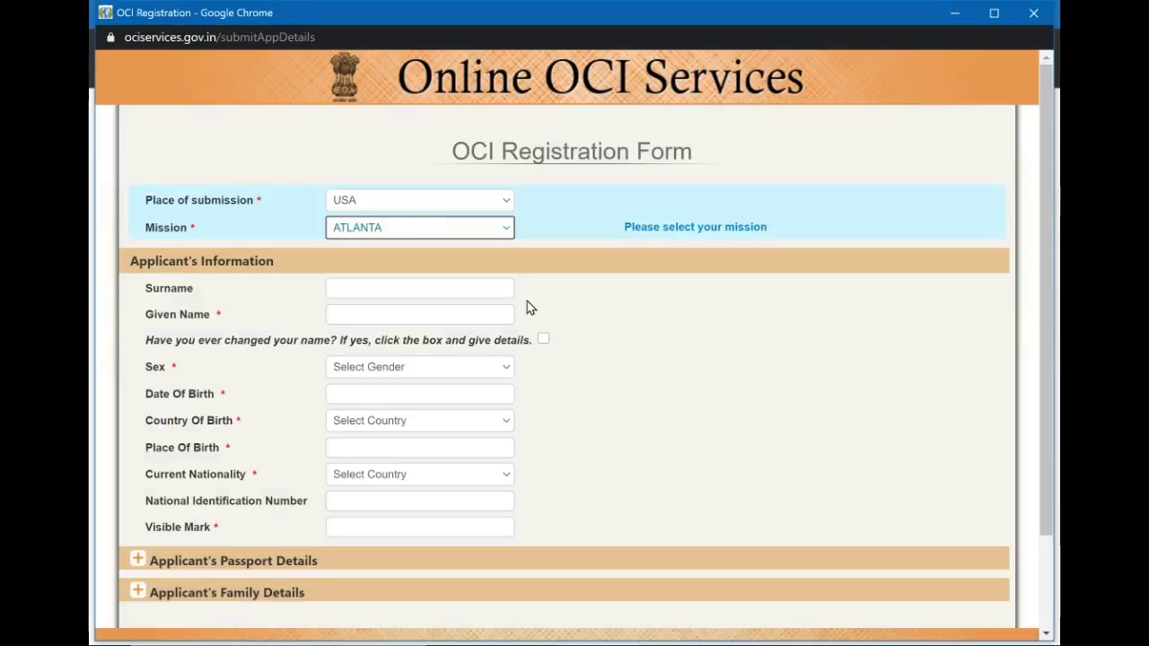
click(492, 236)
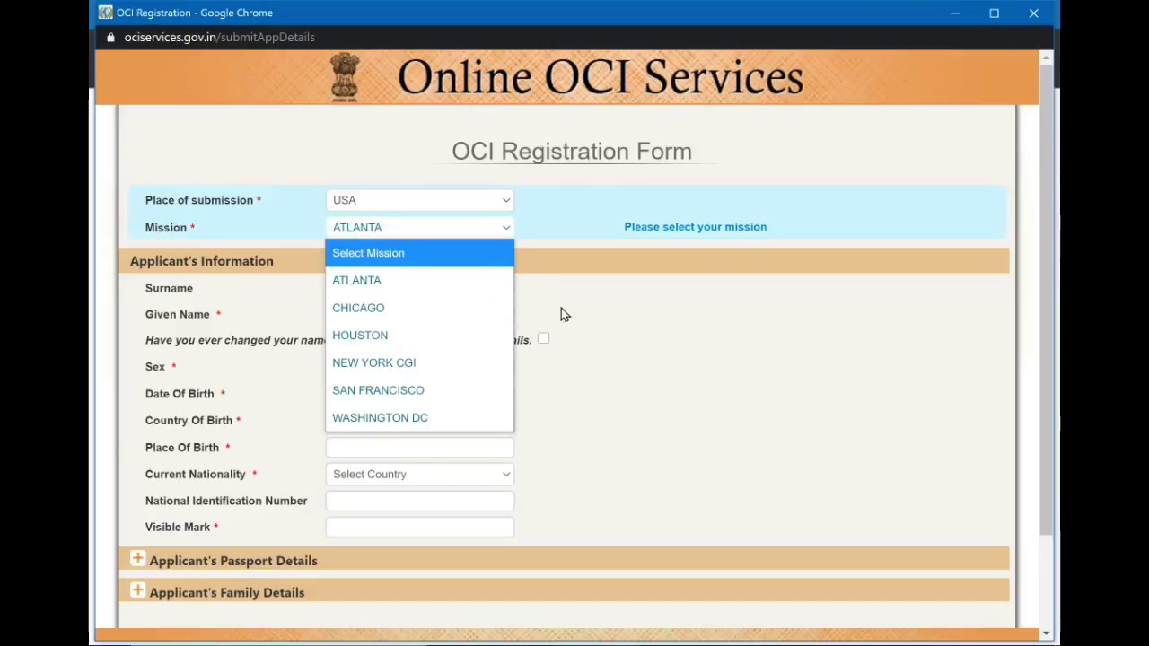
click(495, 280)
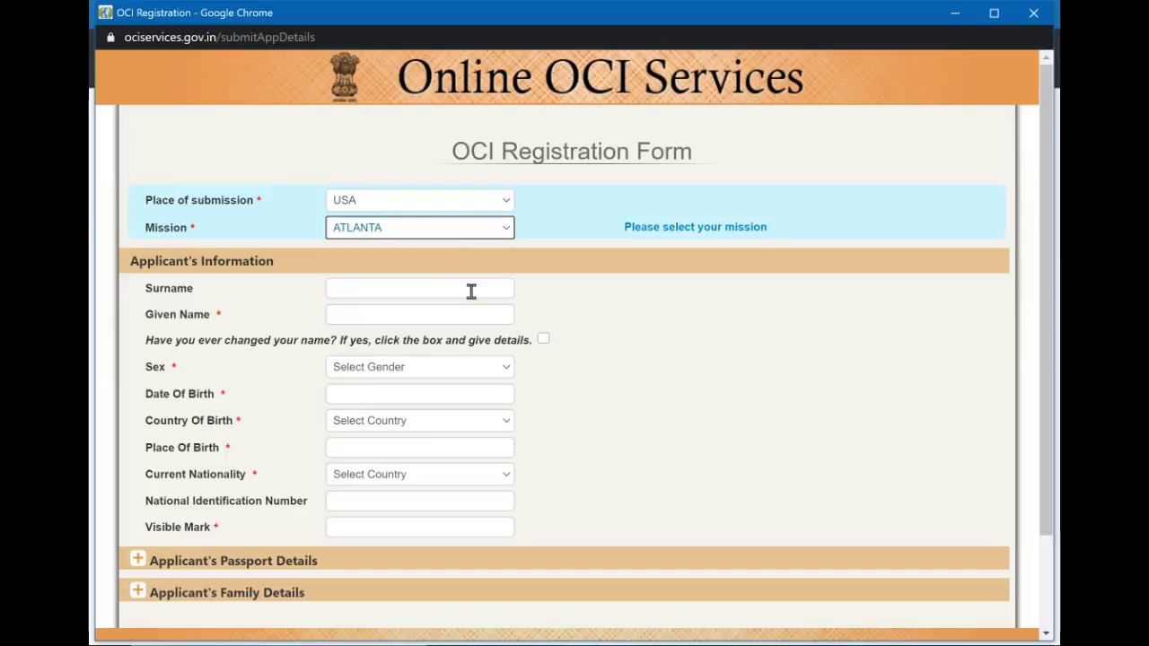
Enter the applicant's surname and given name, and declare the name was never changed.
click(485, 290)
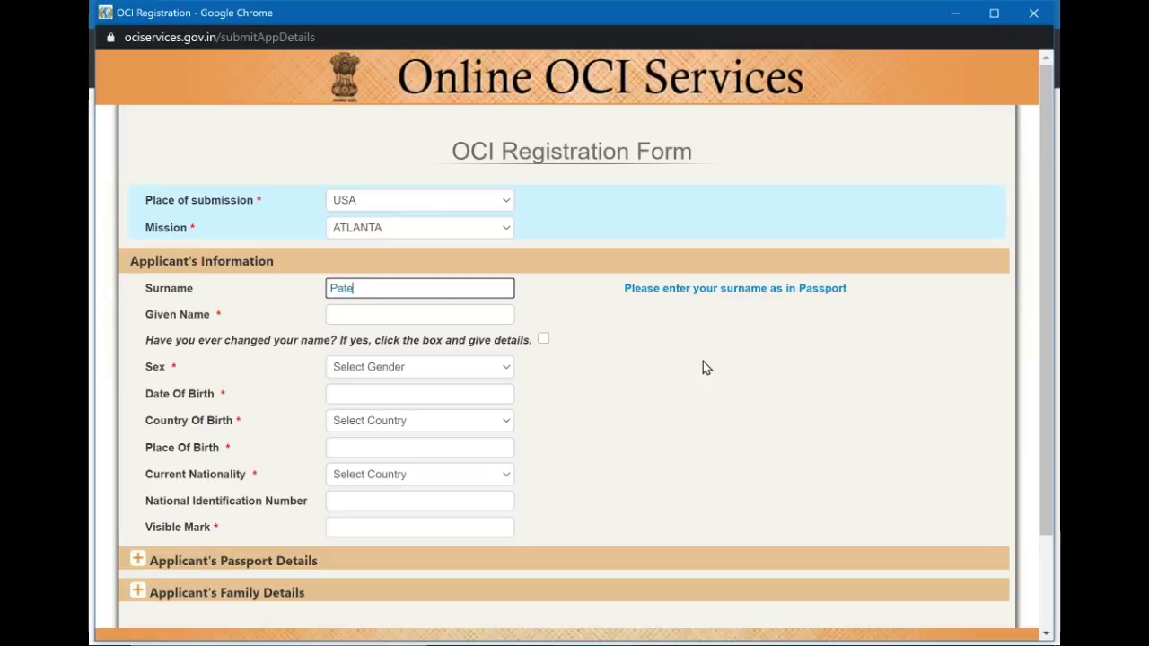
text(l)
click(464, 312)
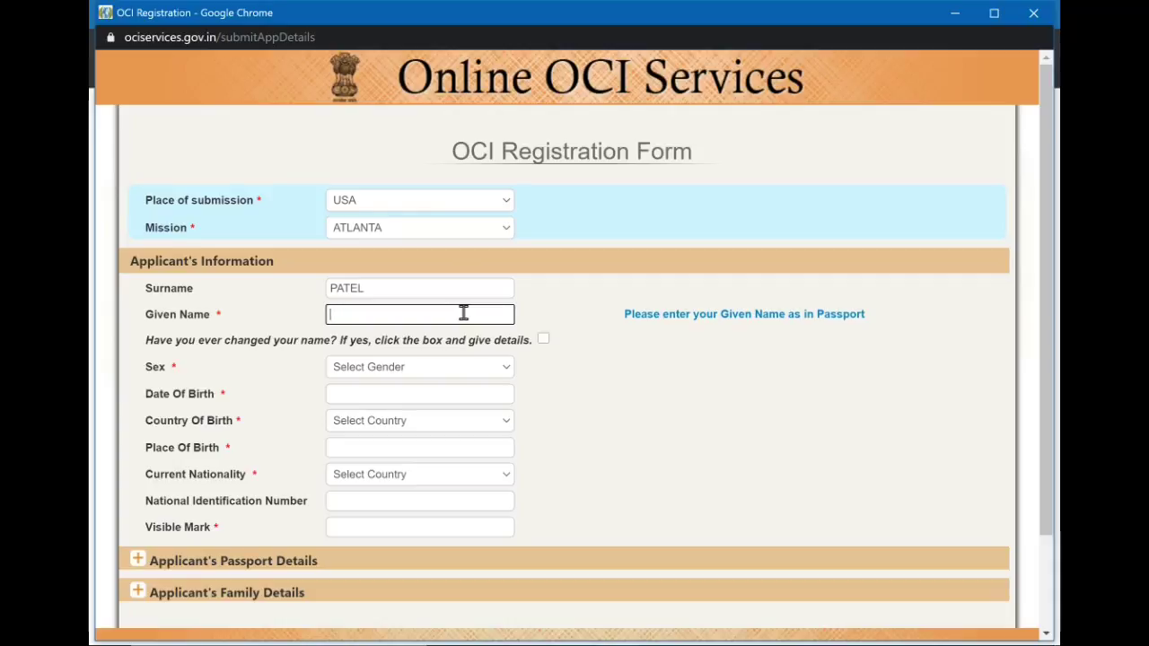
text(haj Mayank)
click(563, 378)
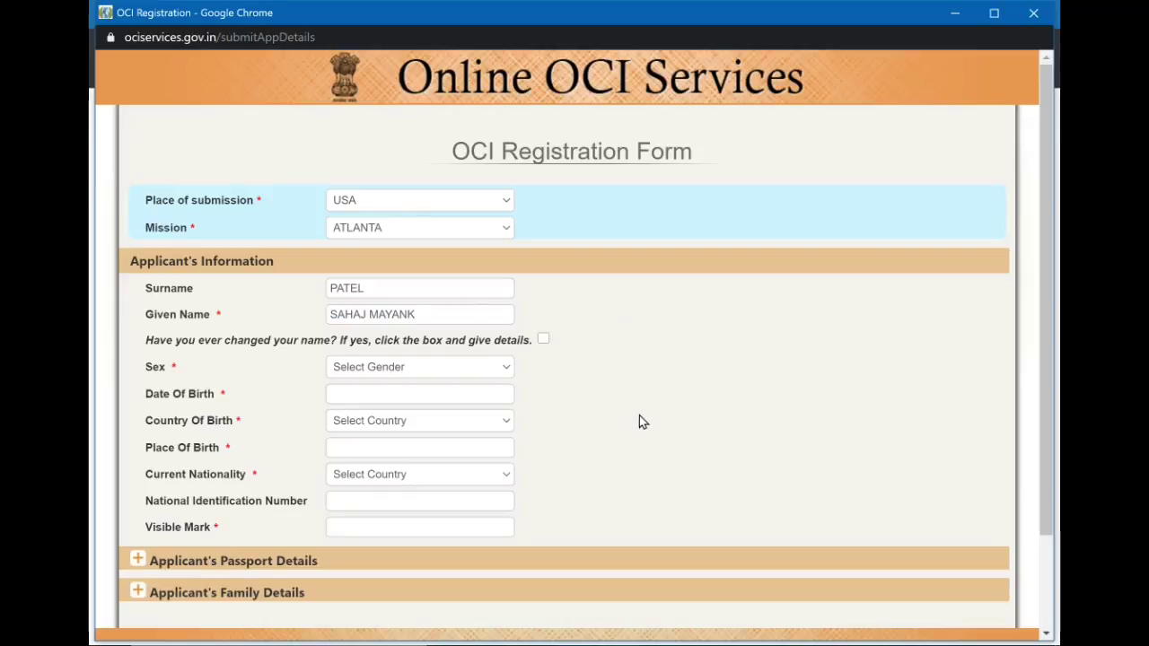
click(542, 341)
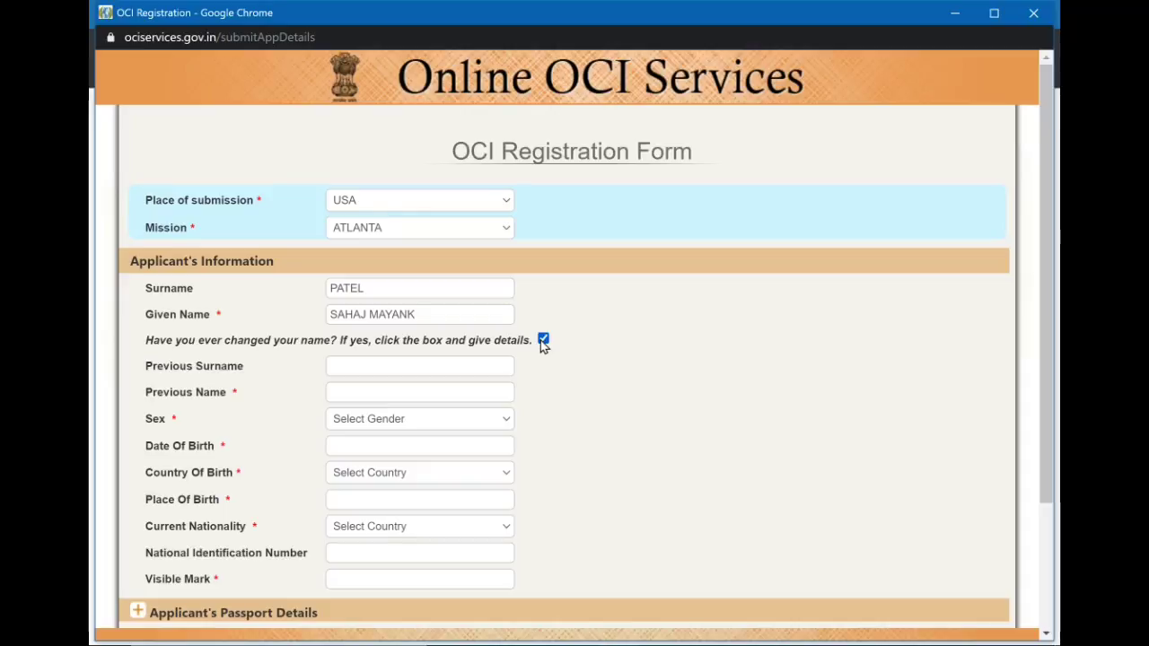
click(449, 370)
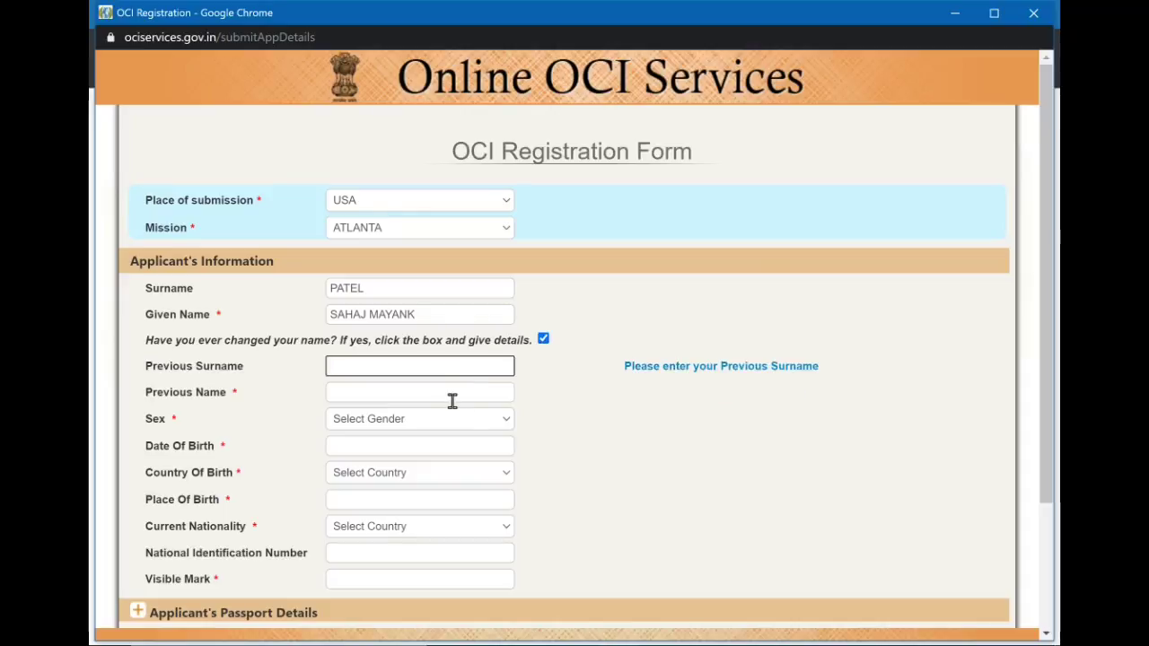
click(451, 395)
click(542, 339)
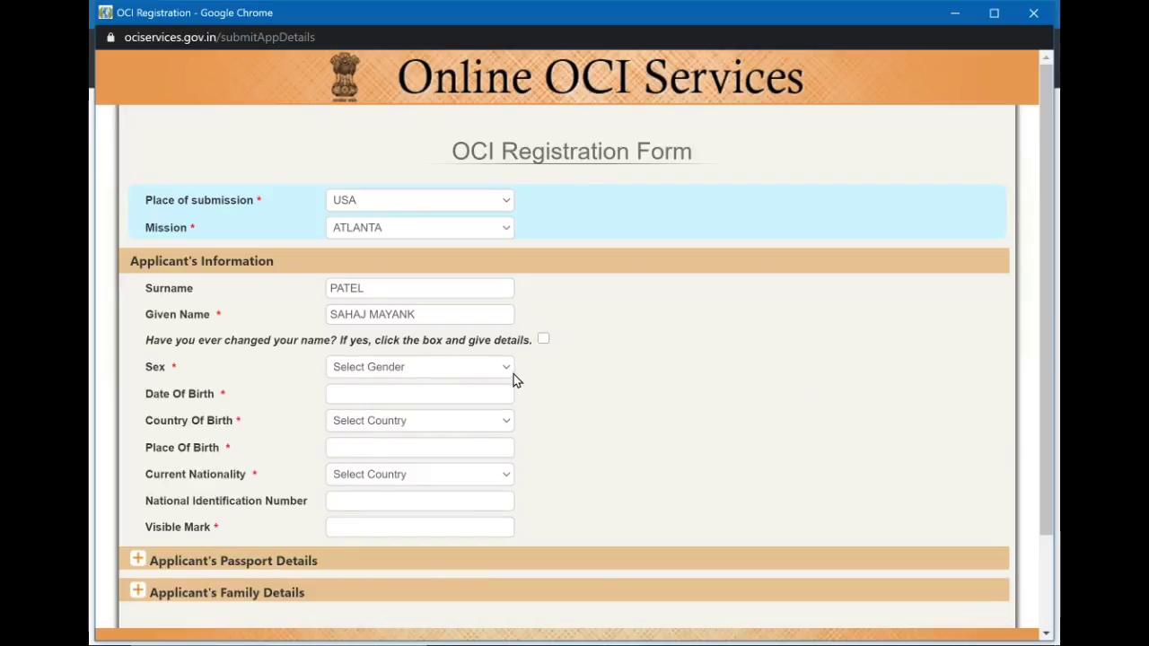
click(480, 367)
click(423, 449)
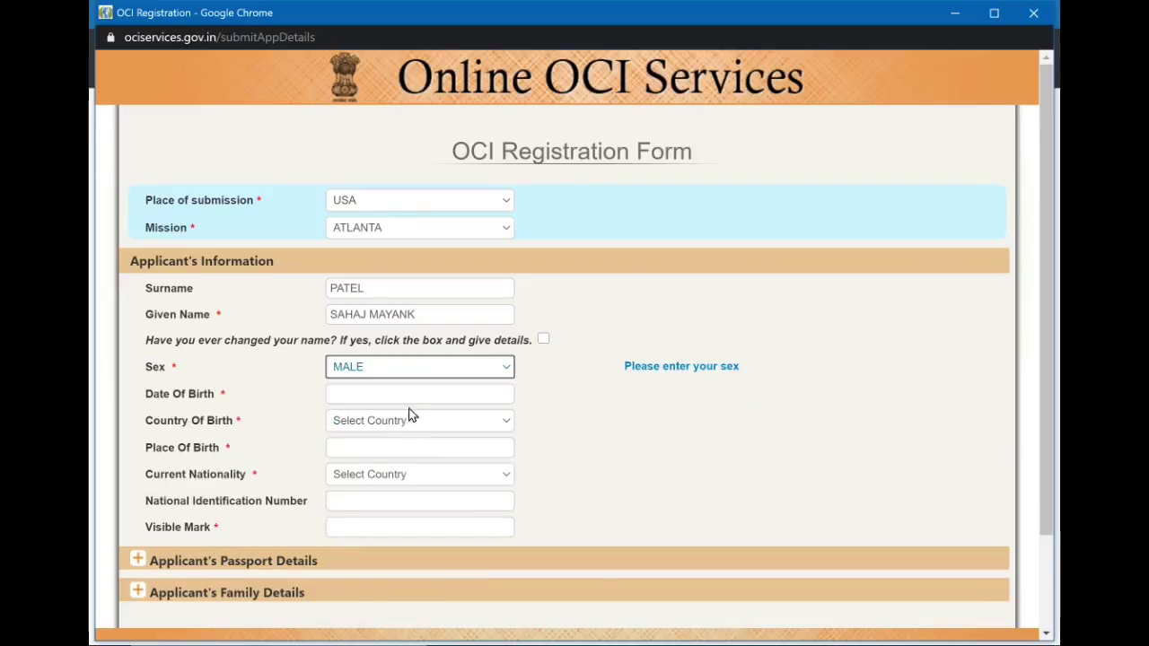
click(409, 395)
click(418, 431)
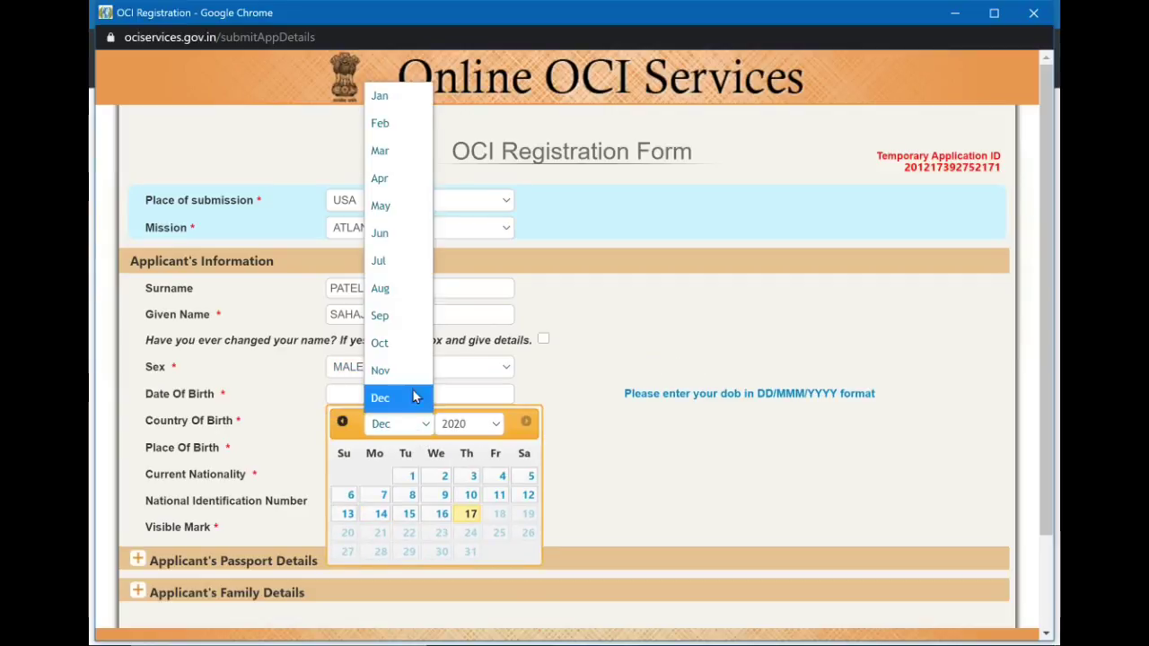
click(403, 179)
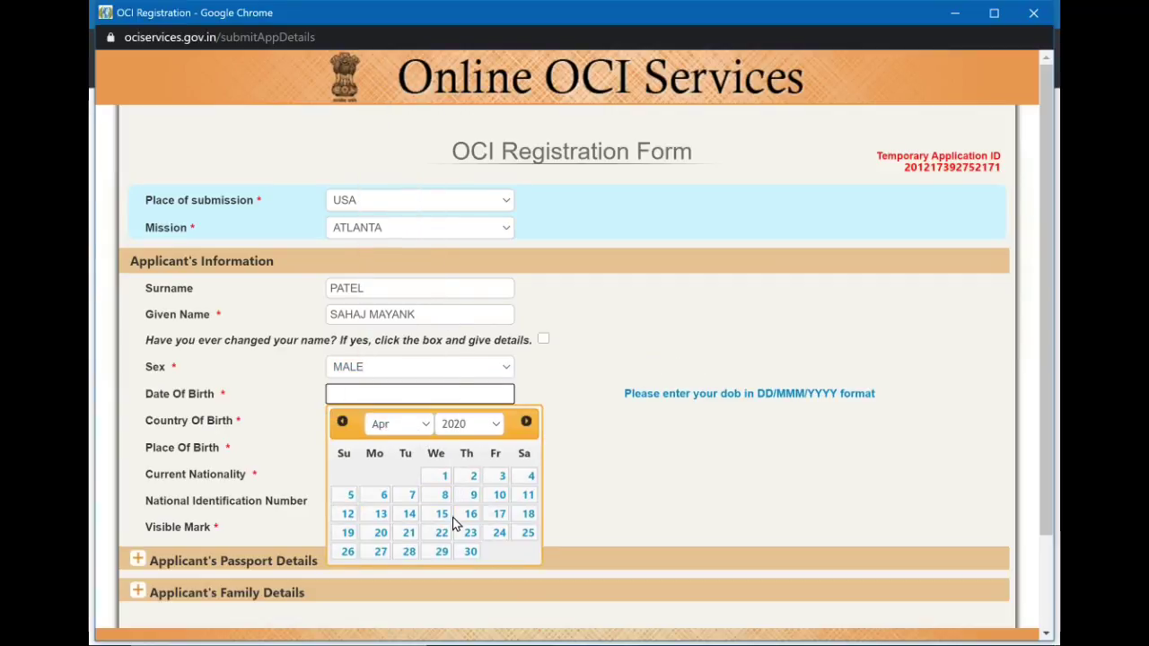
click(458, 425)
scroll(466, 97, up, 1)
scroll(465, 97, up, 5)
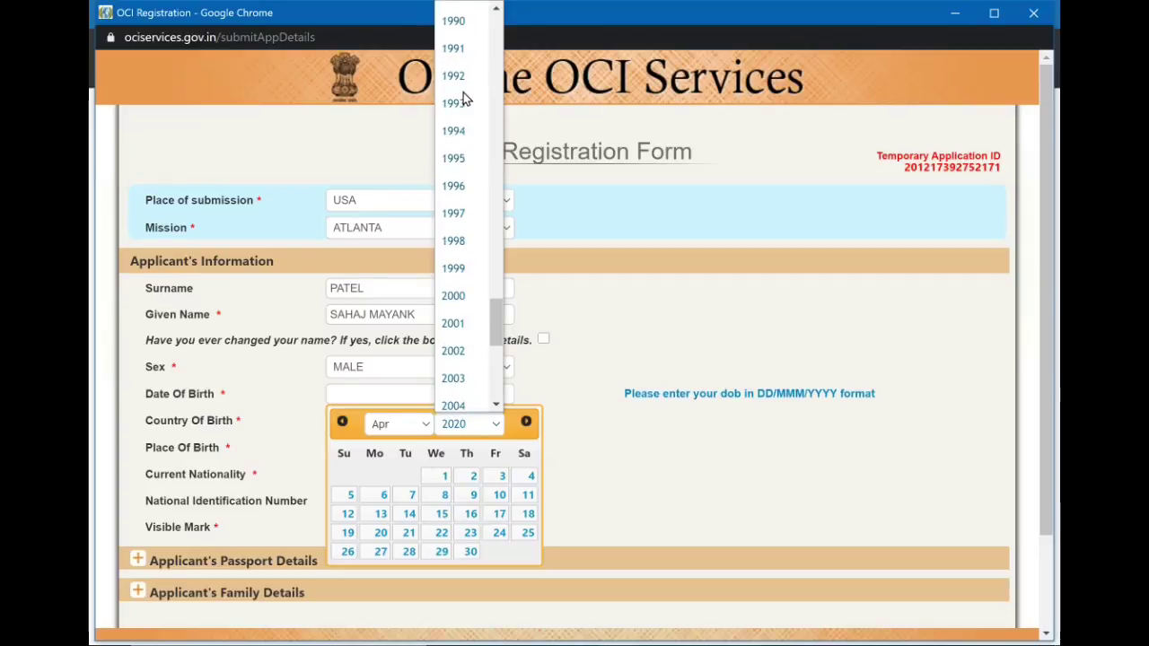
click(462, 100)
click(495, 532)
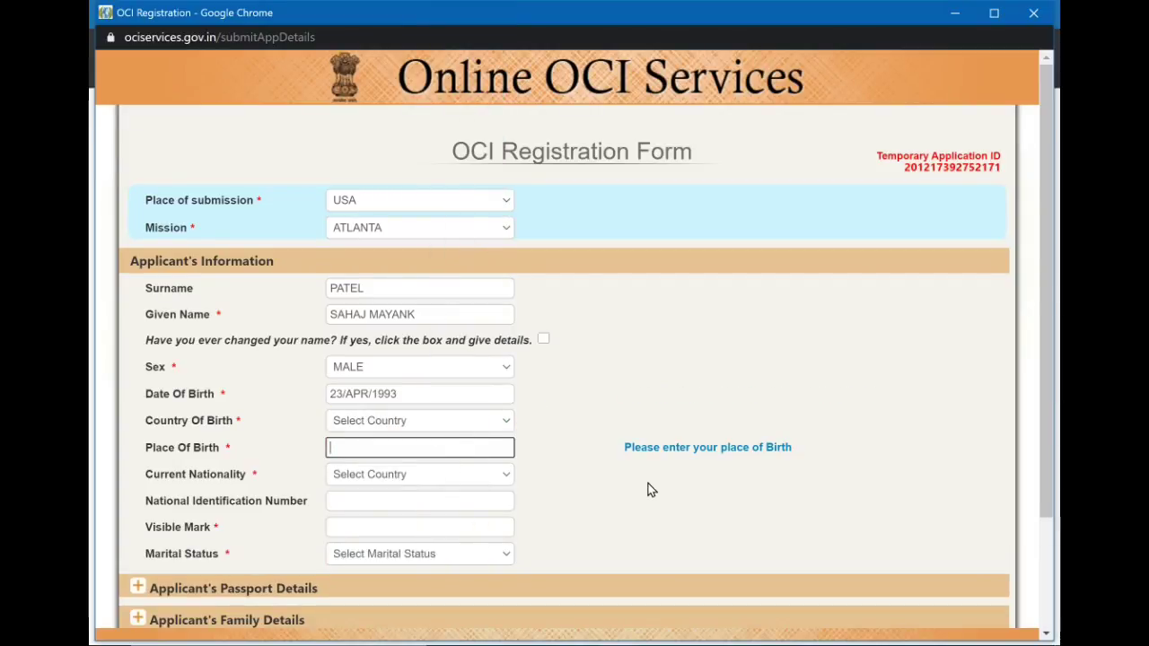
Set country of birth to INDIA, birth state to GUJARAT, and fill in the place of birth.
click(446, 426)
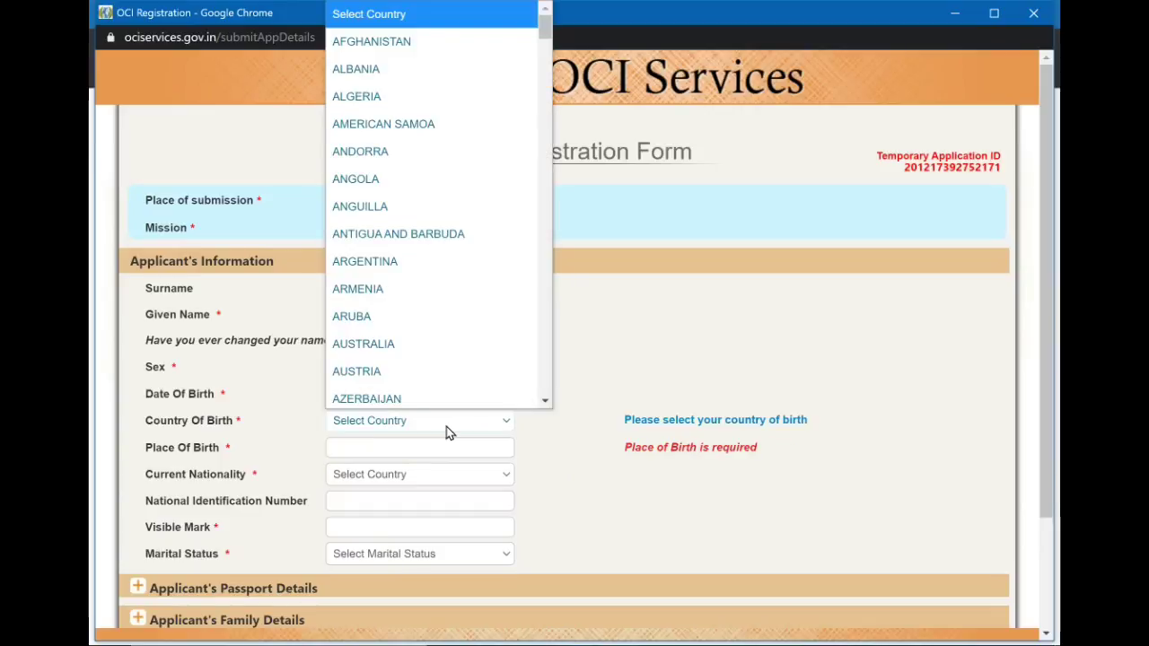
scroll(476, 260, down, 20)
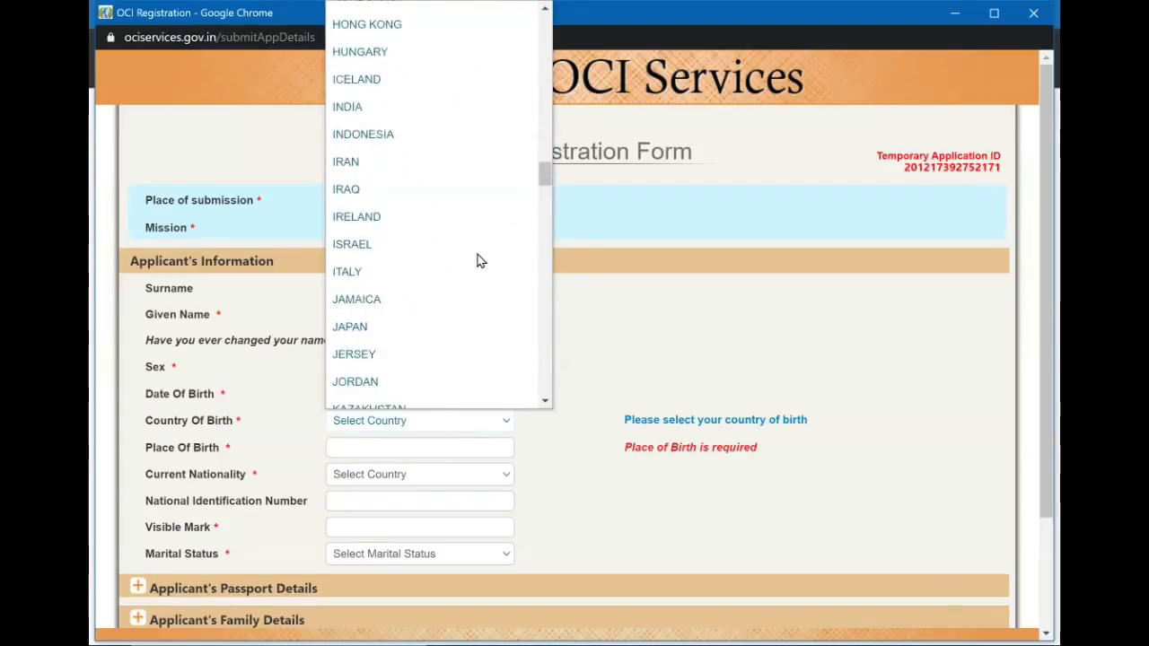
scroll(477, 260, down, 1)
scroll(476, 259, up, 2)
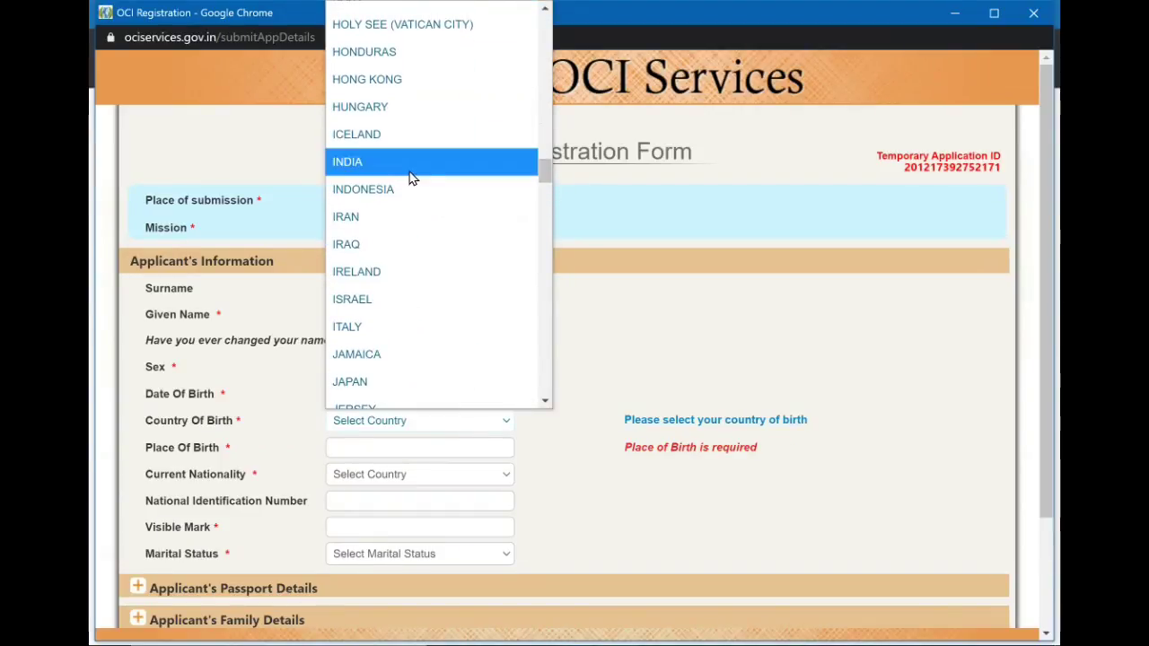
click(409, 177)
click(403, 453)
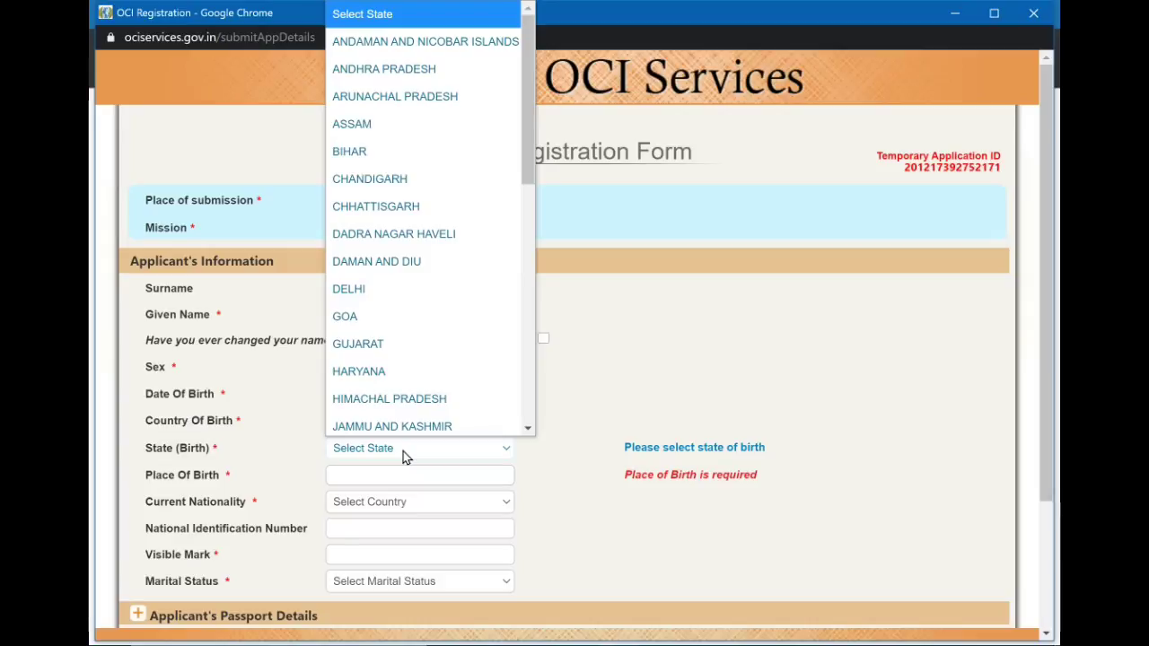
click(401, 345)
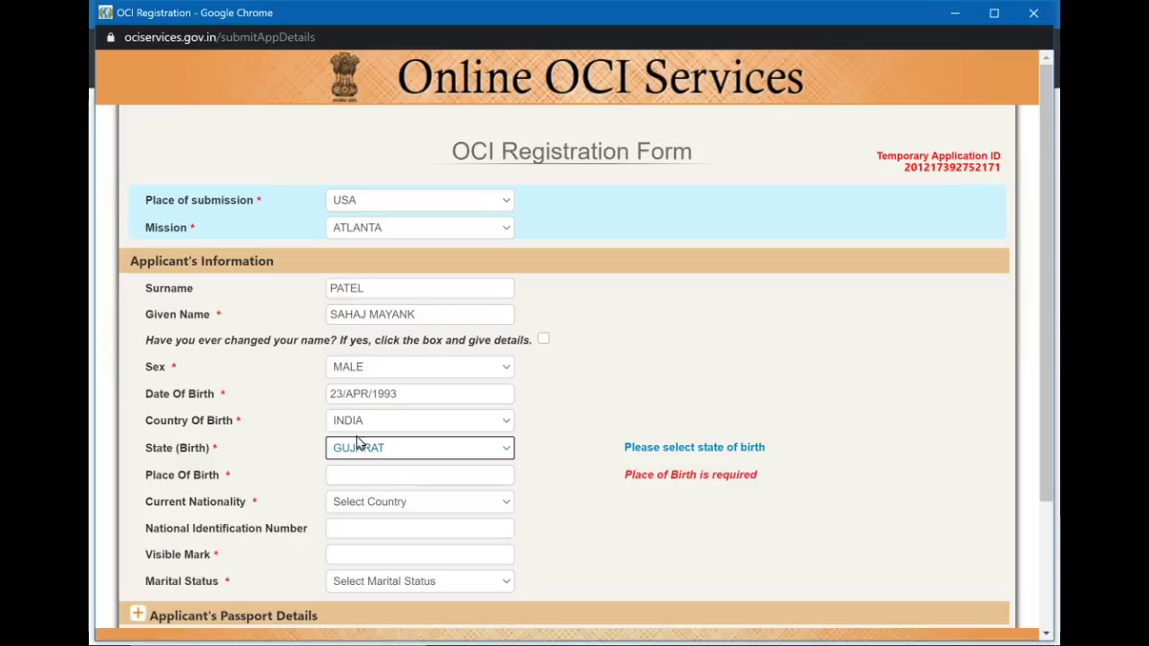
click(366, 475)
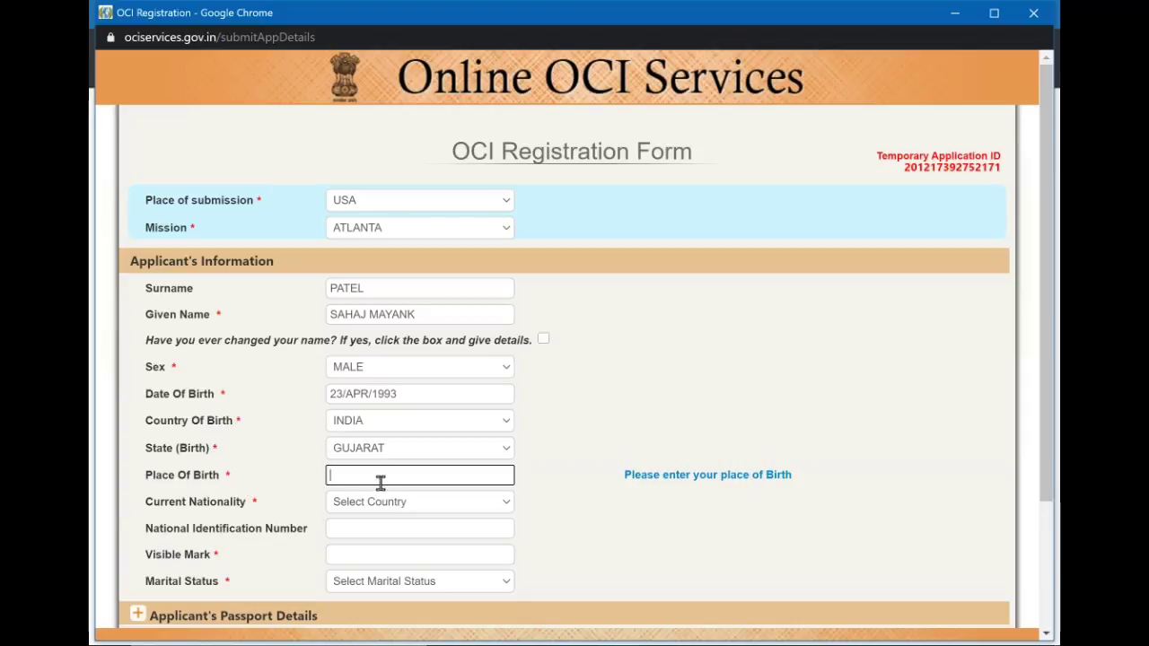
text(Ins)
text(ia)
Choose UNITED STATES as current nationality, dismiss the documents notice, and enter NONE as visible mark.
click(439, 509)
scroll(444, 423, down, 20)
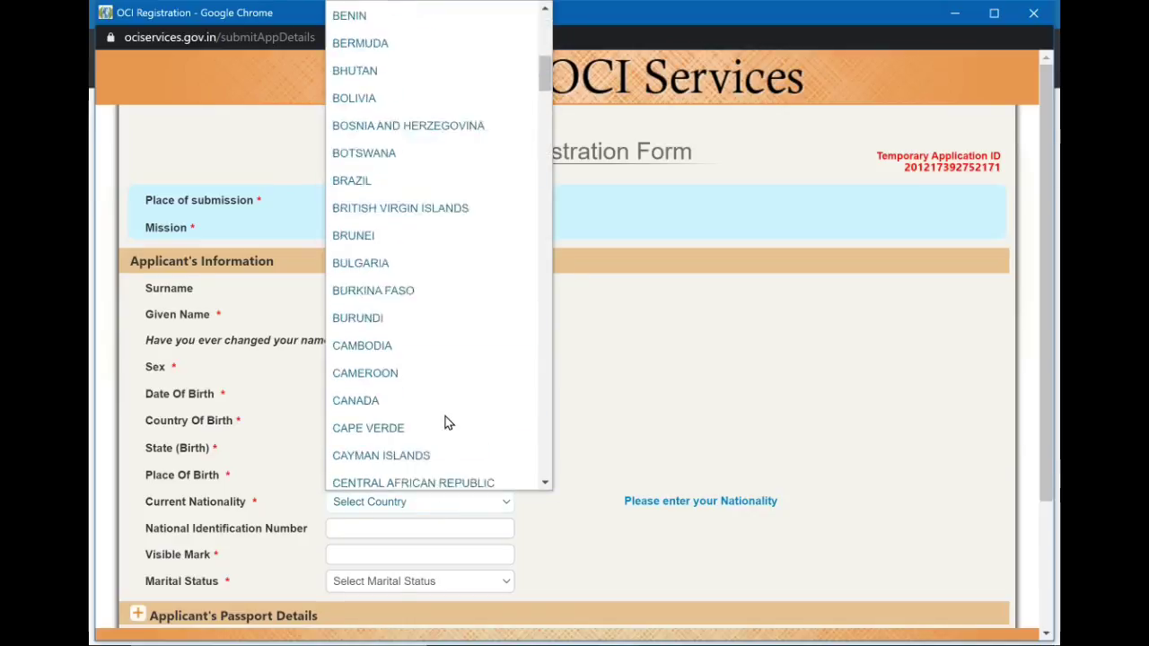
scroll(443, 423, down, 12)
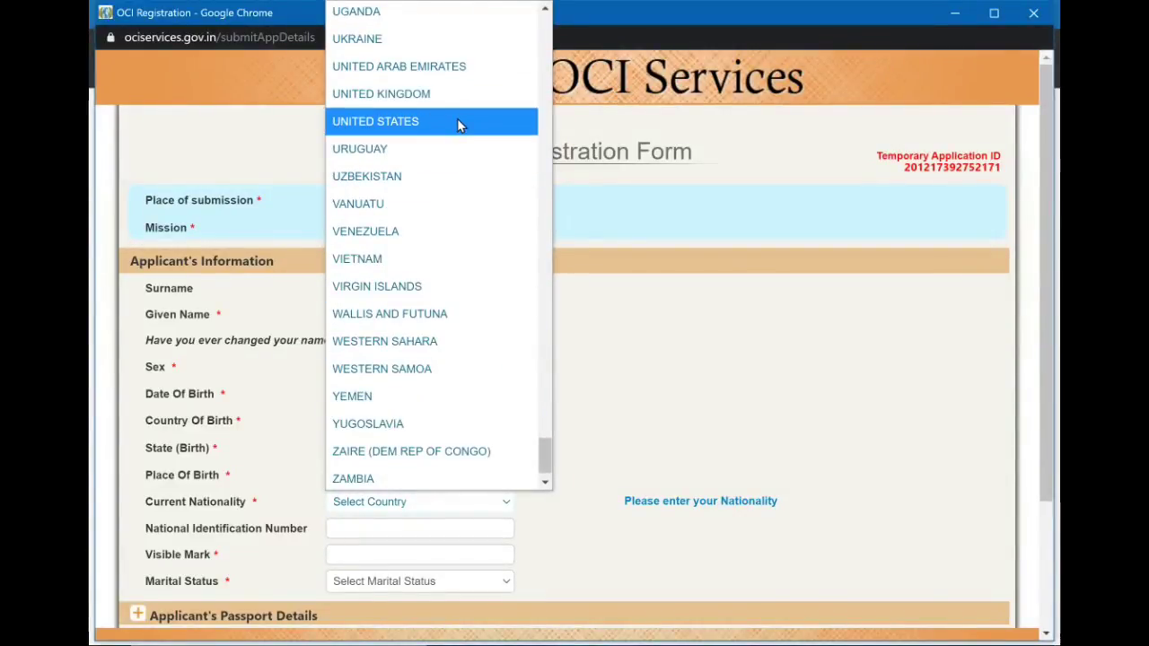
click(458, 125)
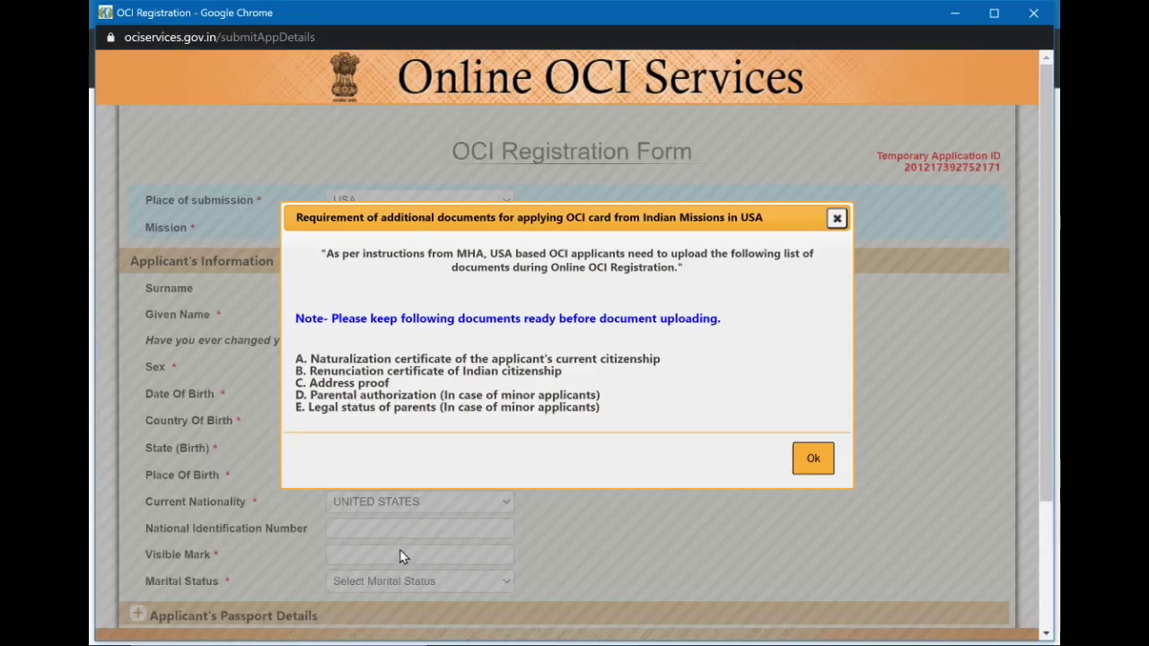
click(813, 460)
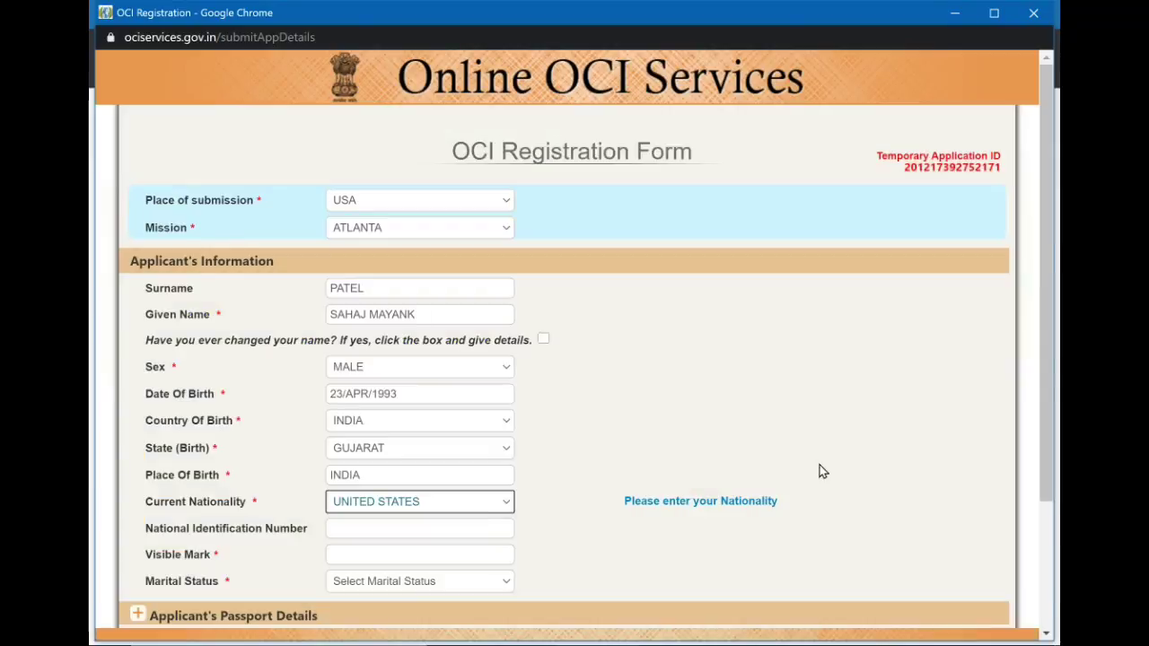
click(457, 527)
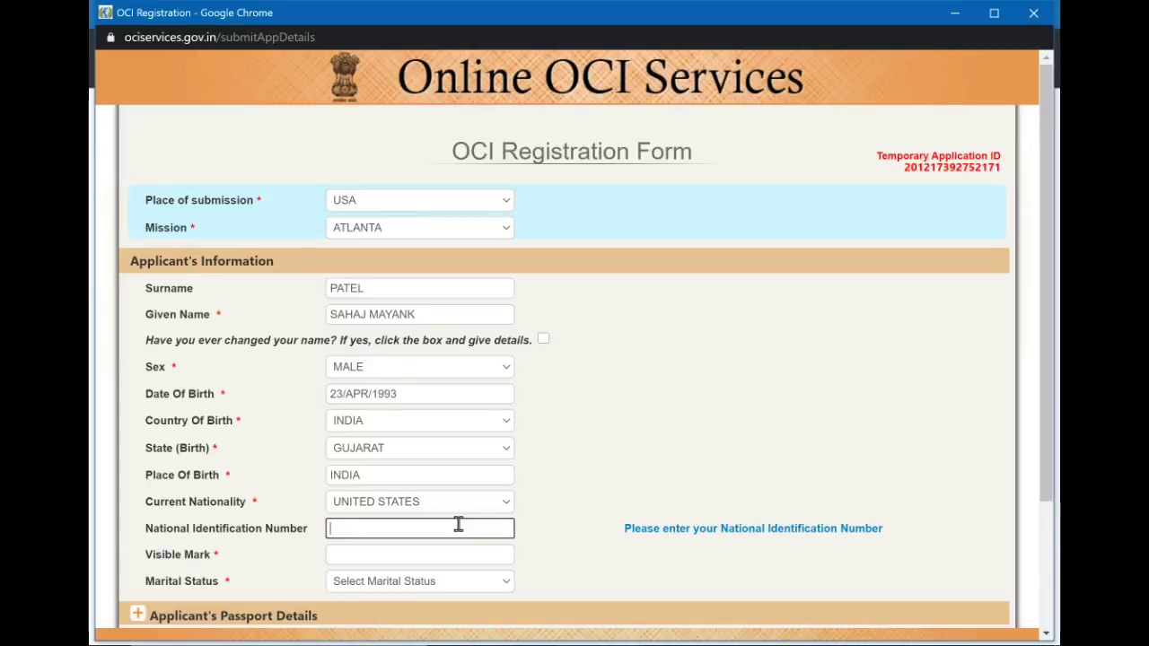
click(442, 552)
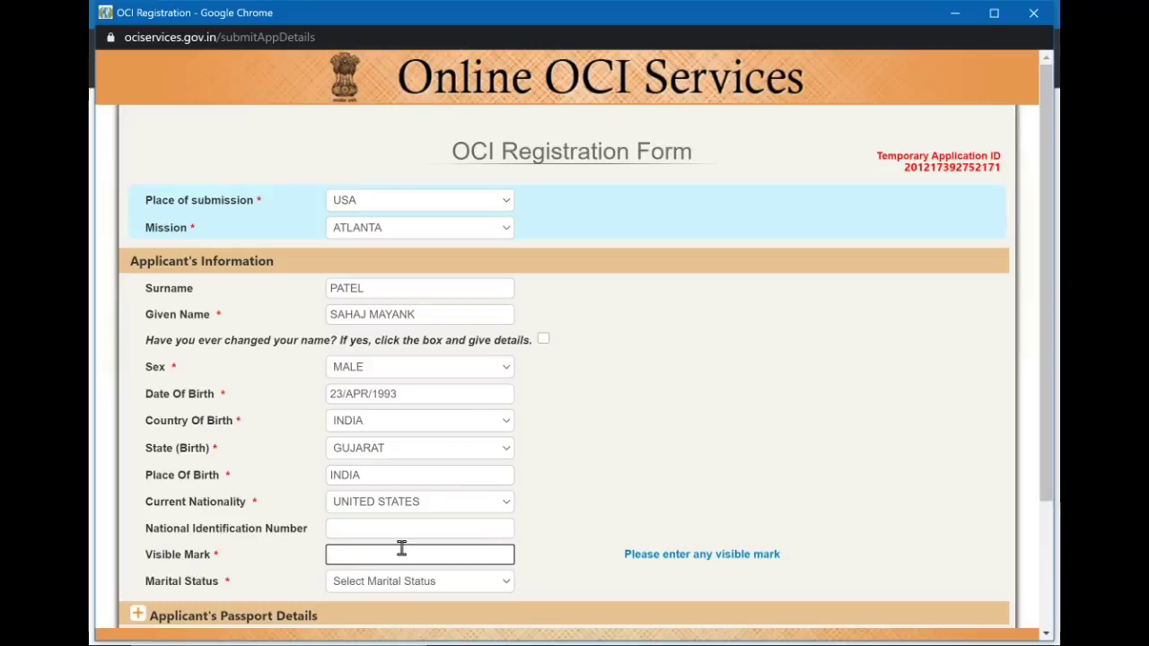
text(NONE)
Correct marital status from UNMARRIED to MARRIED, then focus Passport Number to expand the passport and family sections.
click(608, 590)
scroll(609, 590, down, 2)
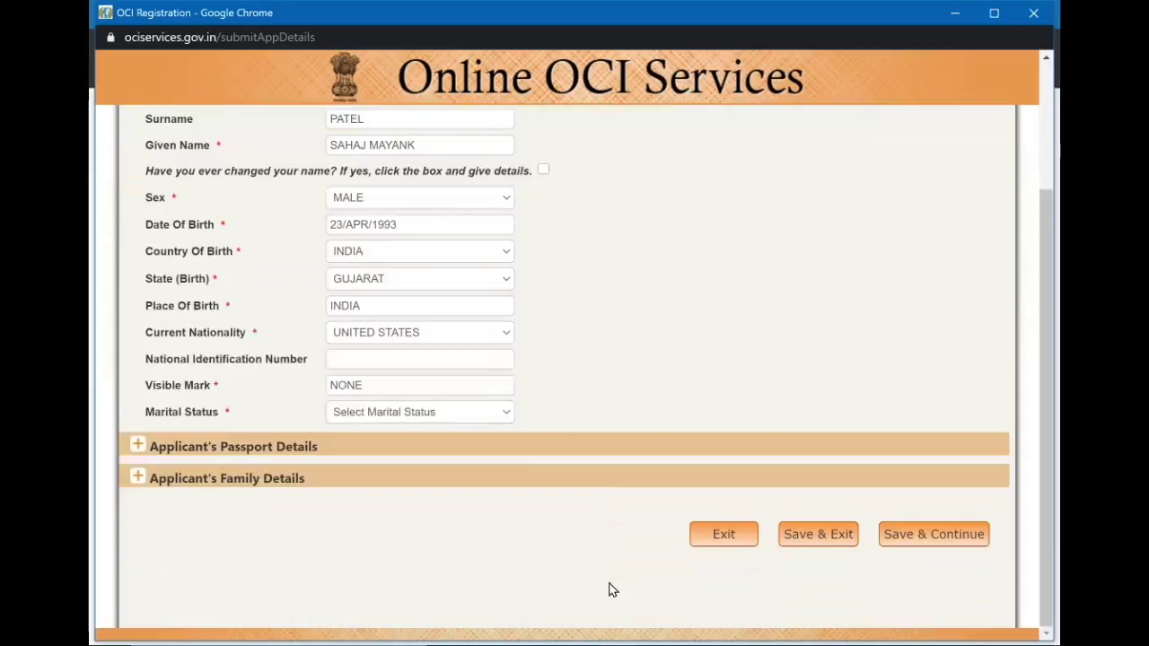
click(475, 414)
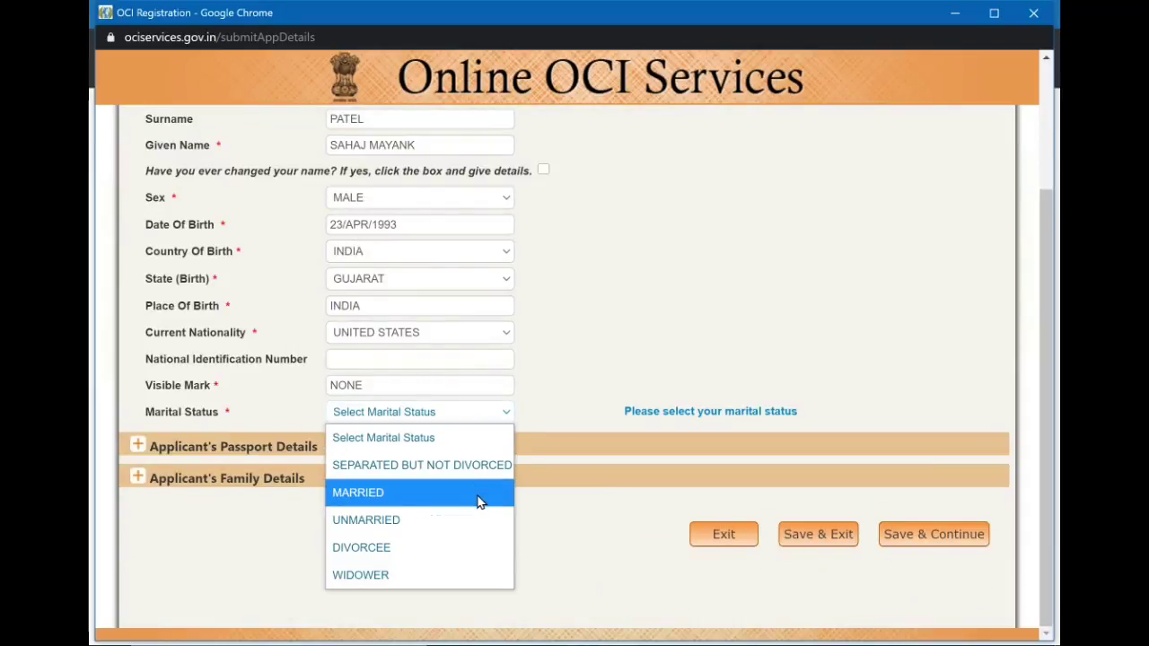
click(446, 520)
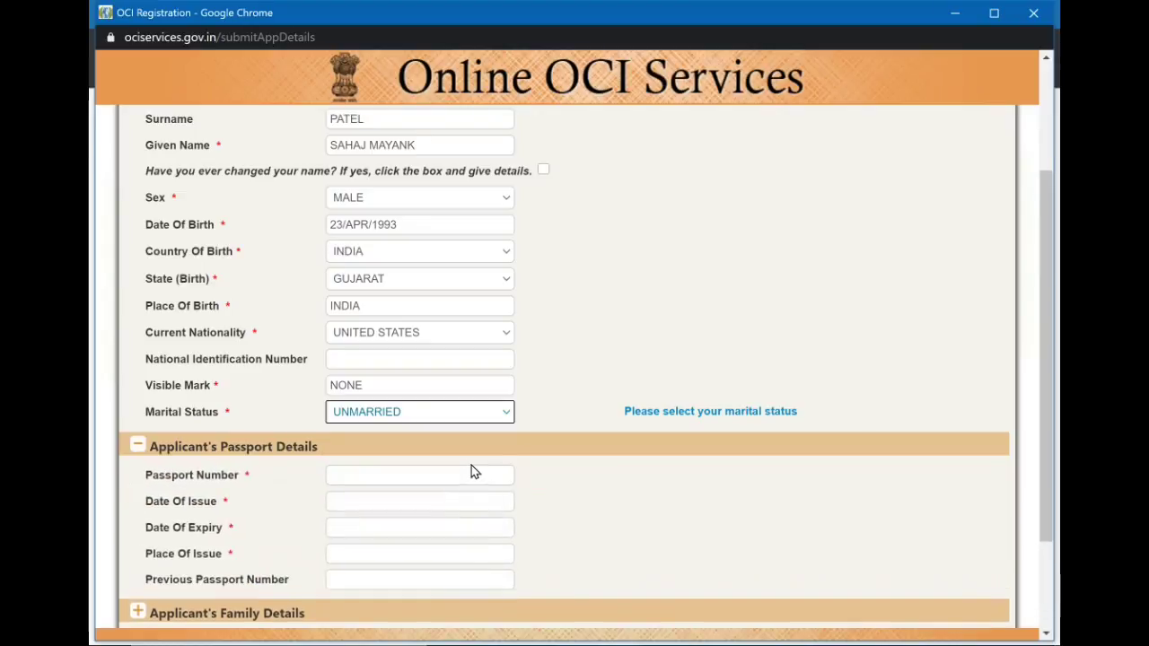
scroll(516, 435, down, 1)
scroll(516, 436, down, 1)
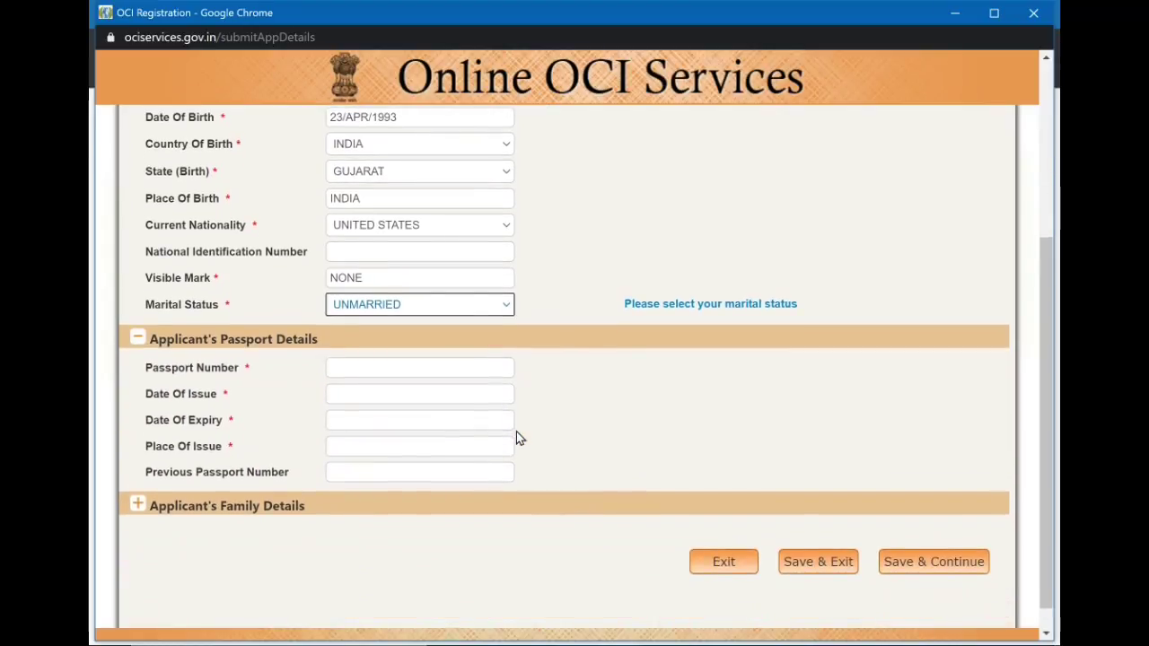
click(473, 317)
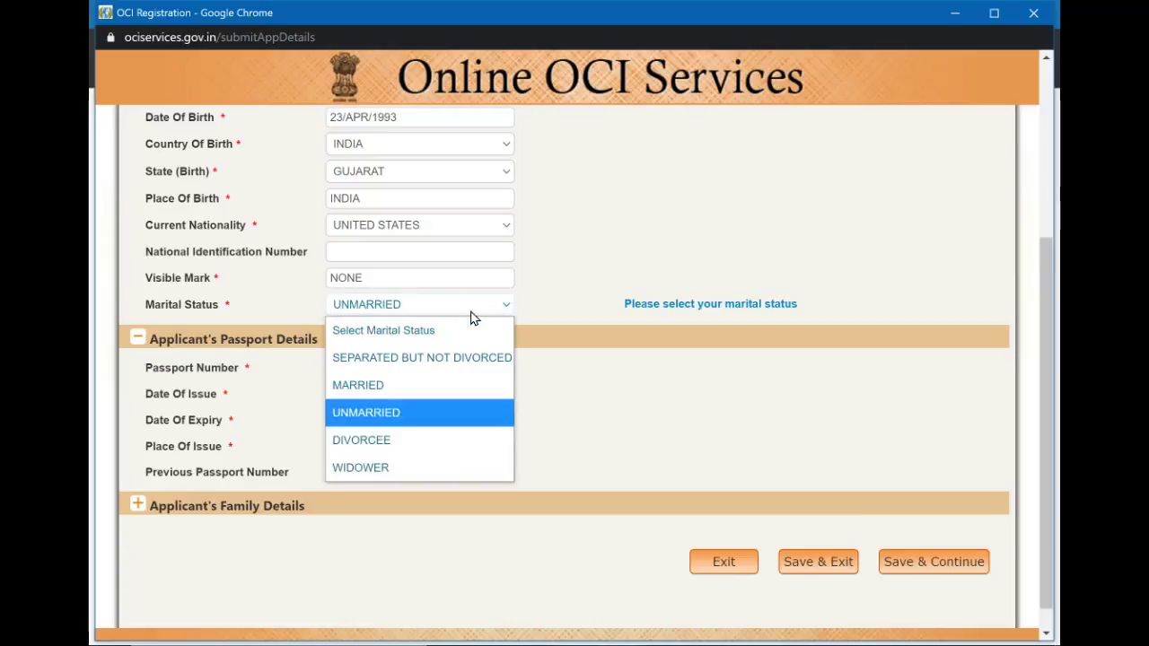
click(432, 386)
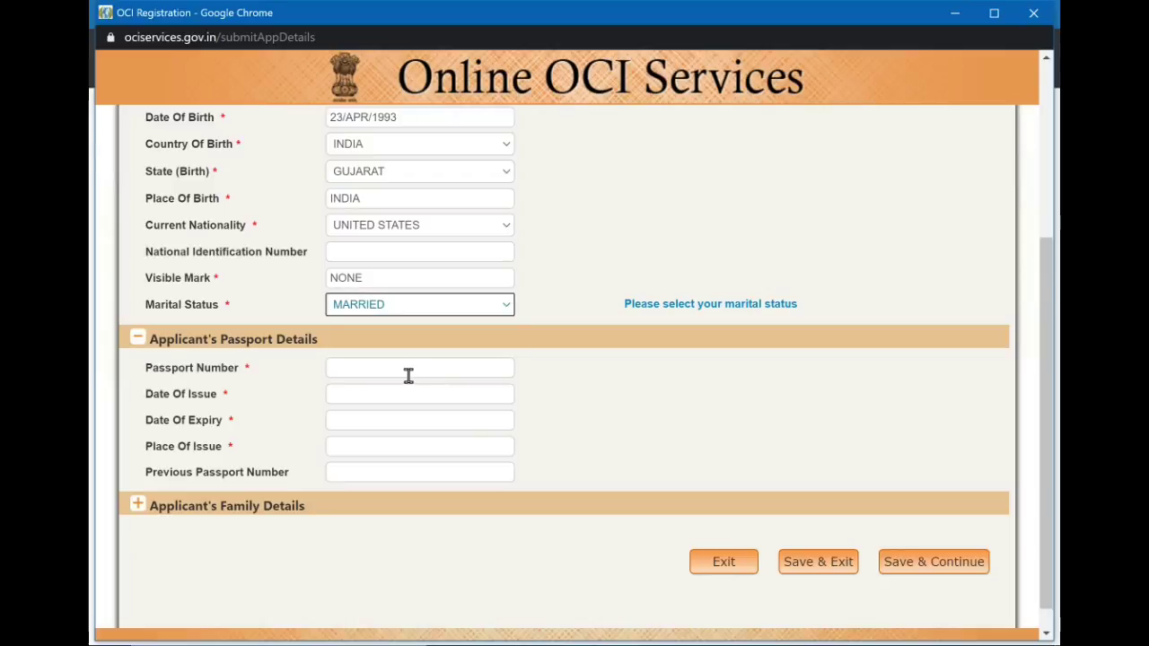
click(409, 370)
scroll(405, 374, down, 3)
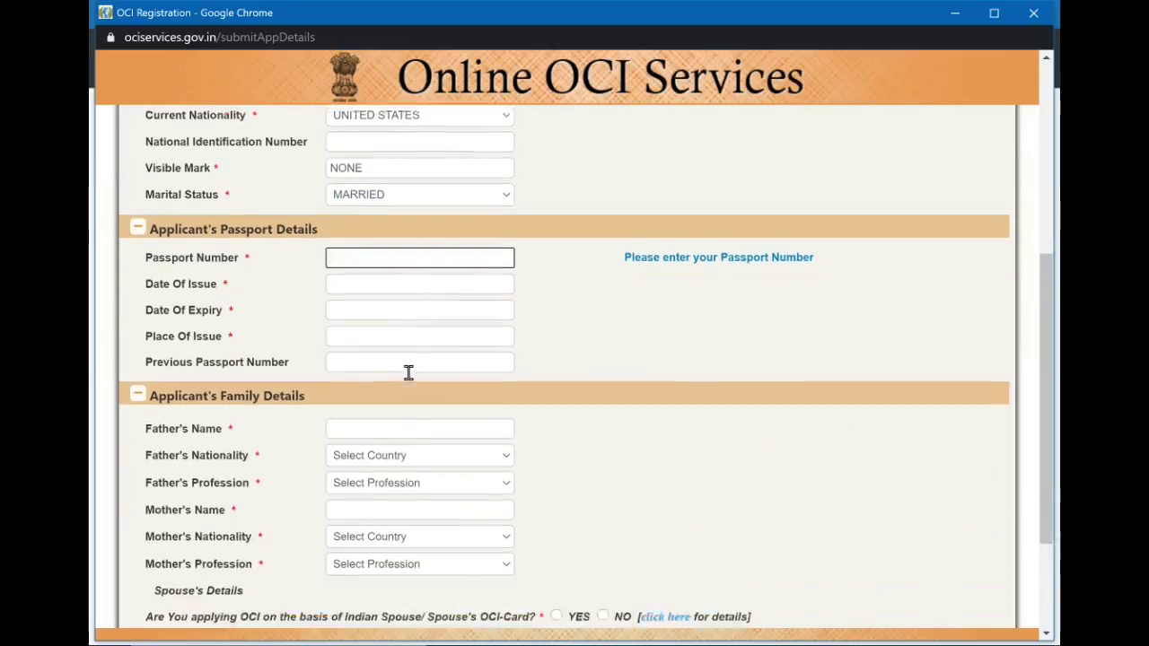
scroll(494, 525, down, 2)
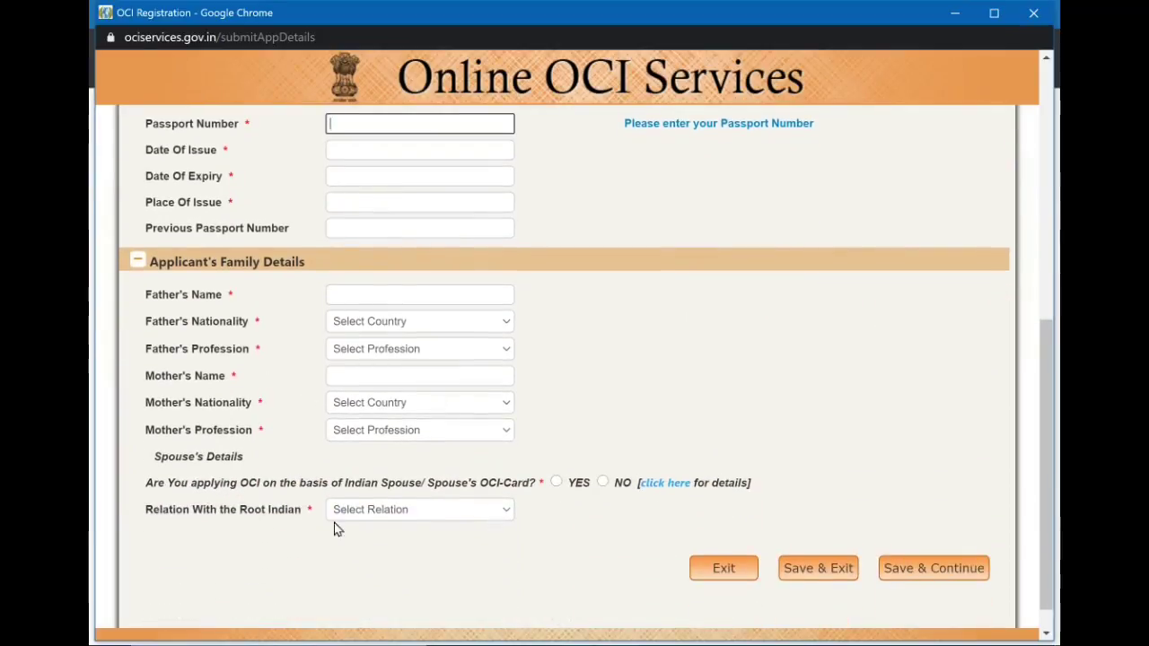
scroll(452, 338, up, 5)
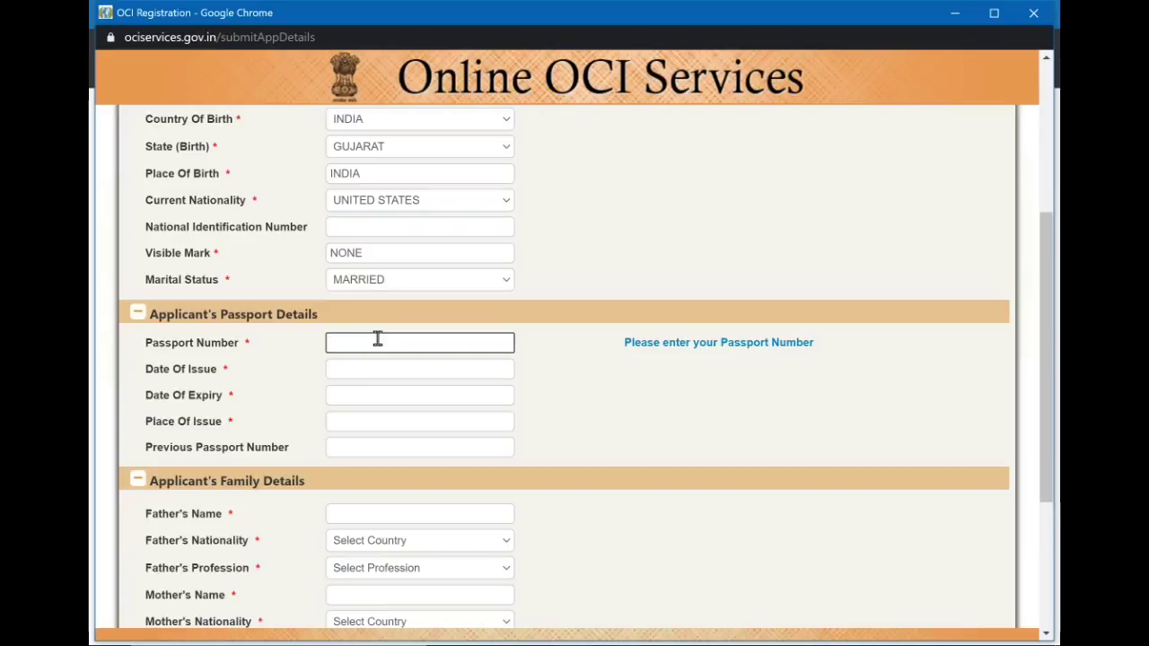
Enter the passport number, issue date 17/DEC/2020, expiry 19/JUN/2030 and place of issue USDOS.
text(123456789)
click(392, 369)
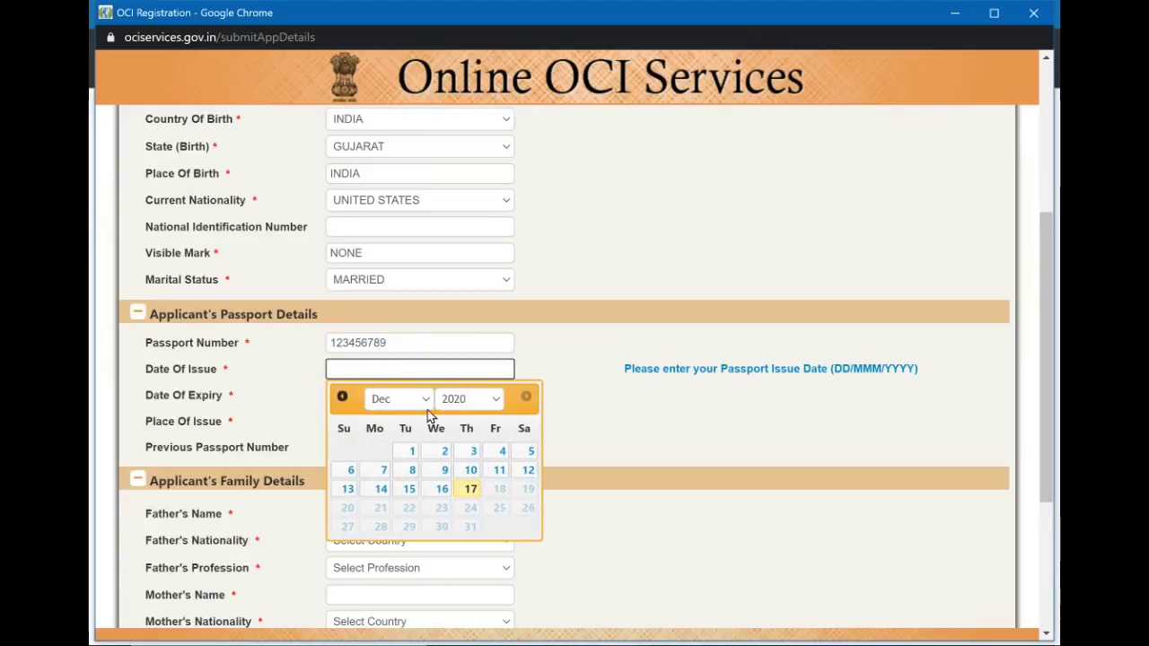
click(472, 479)
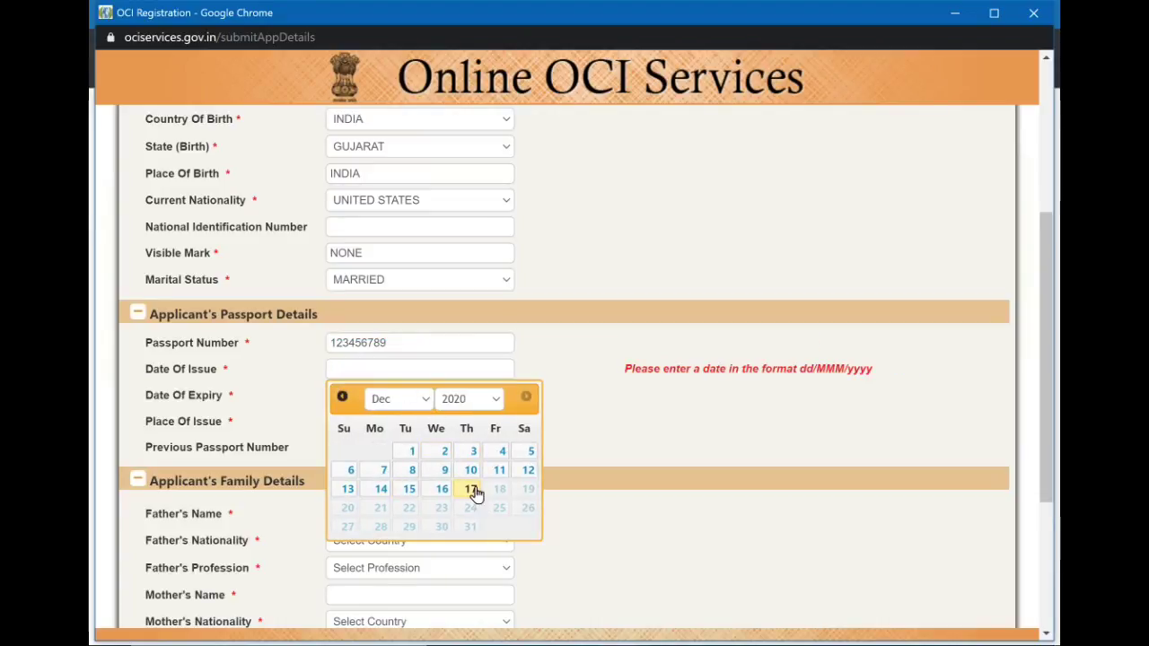
click(471, 495)
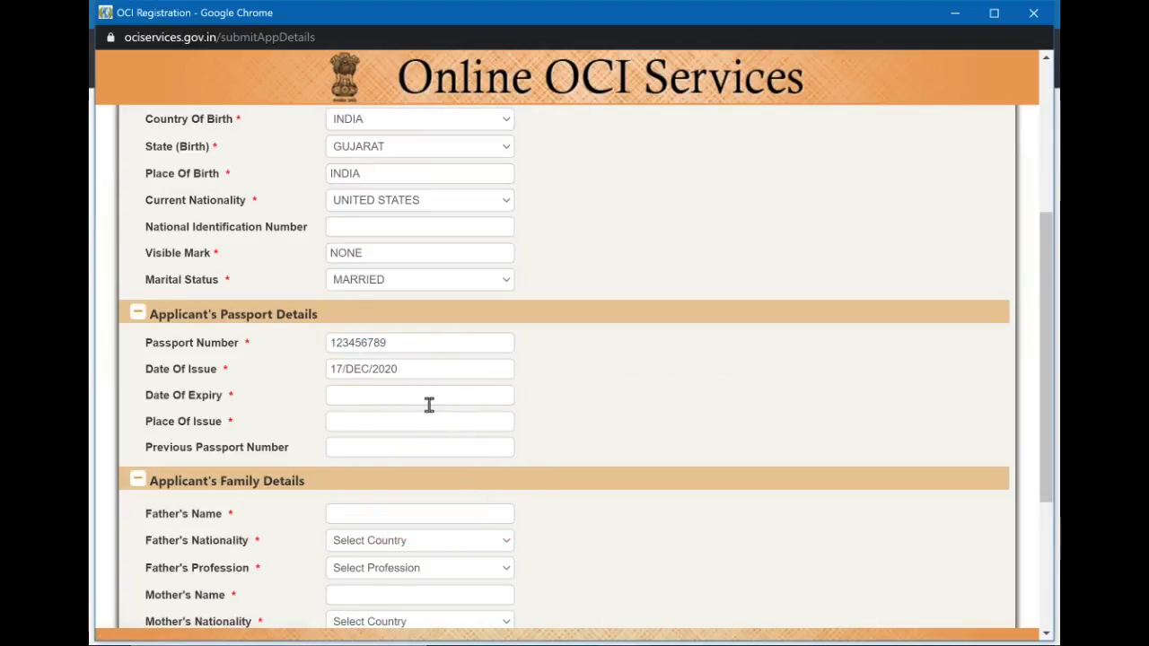
click(429, 403)
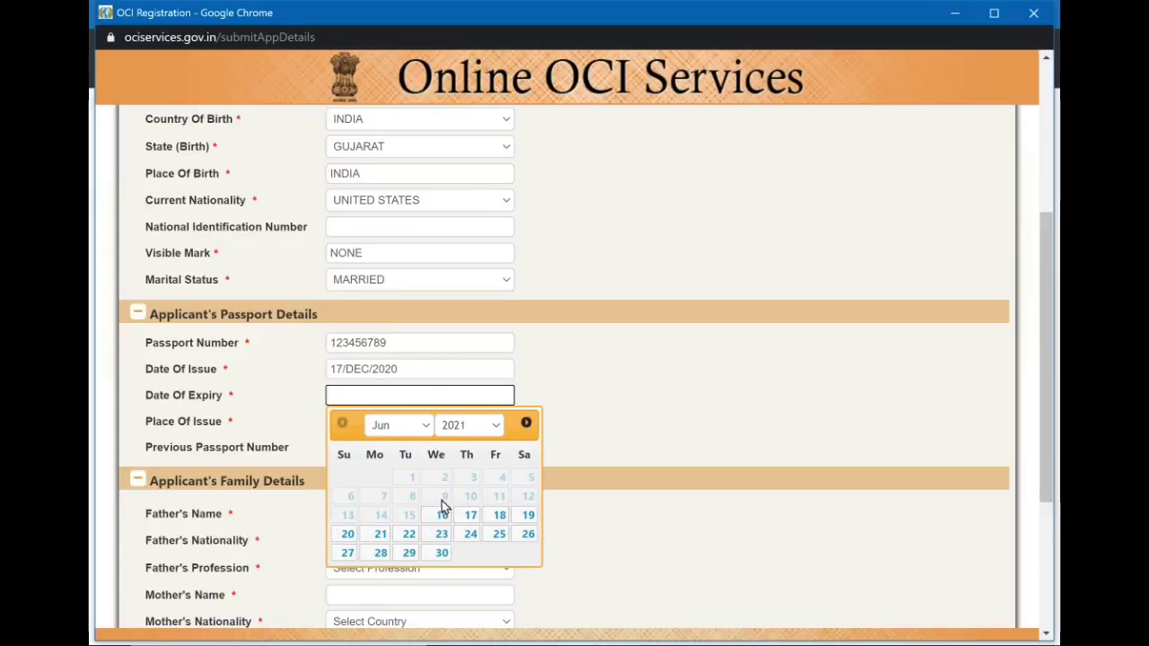
click(471, 426)
click(471, 374)
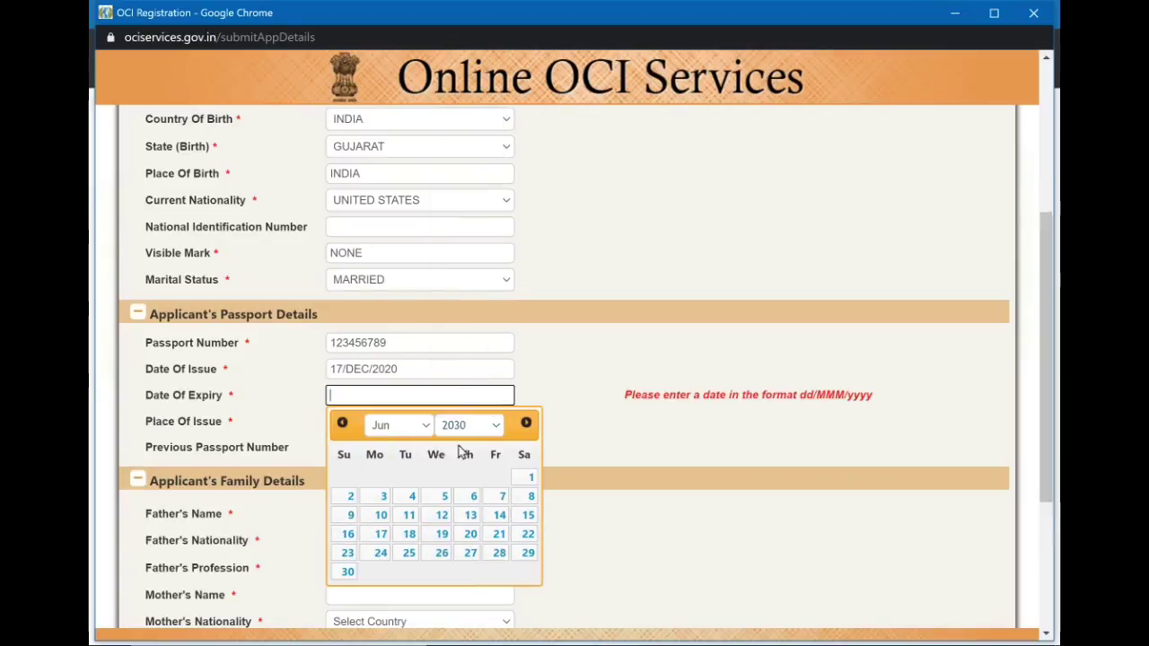
click(449, 533)
click(395, 421)
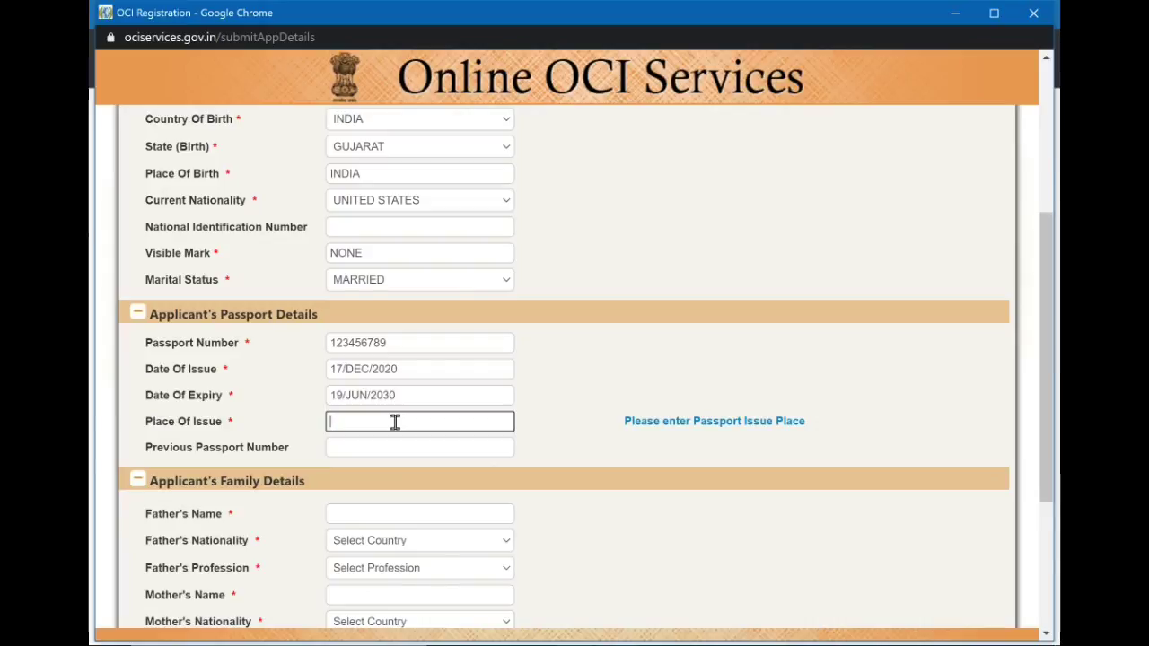
text(USDOS)
Enter the father's full name, including his middle name.
click(407, 444)
scroll(407, 441, down, 1)
click(408, 441)
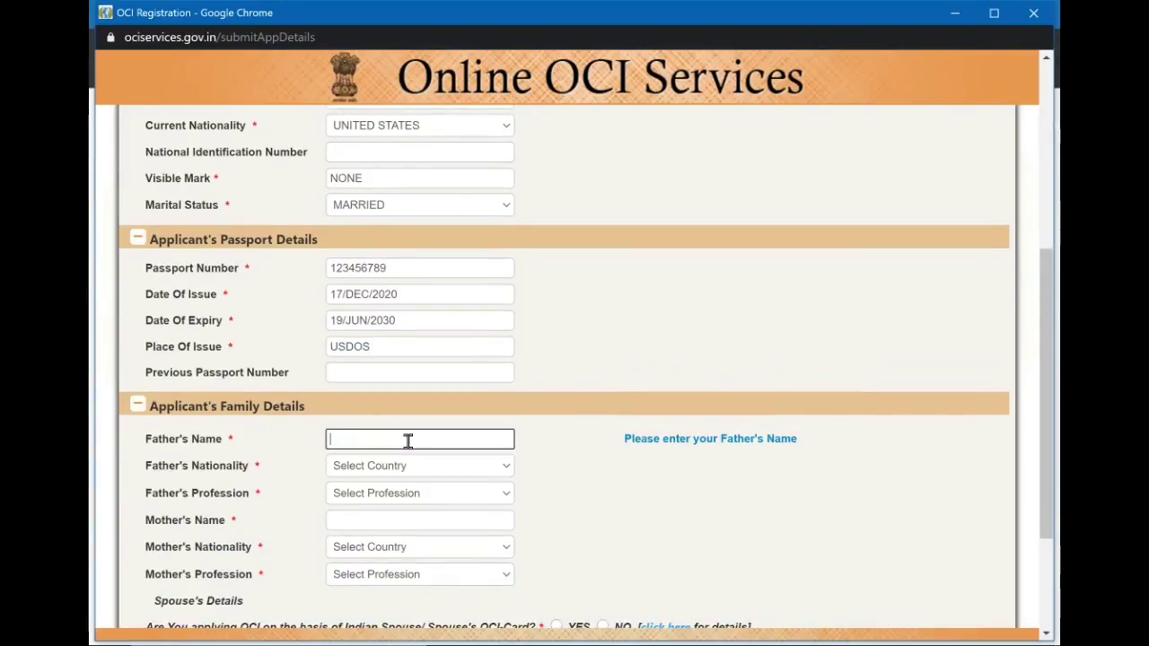
scroll(408, 441, down, 2)
click(379, 248)
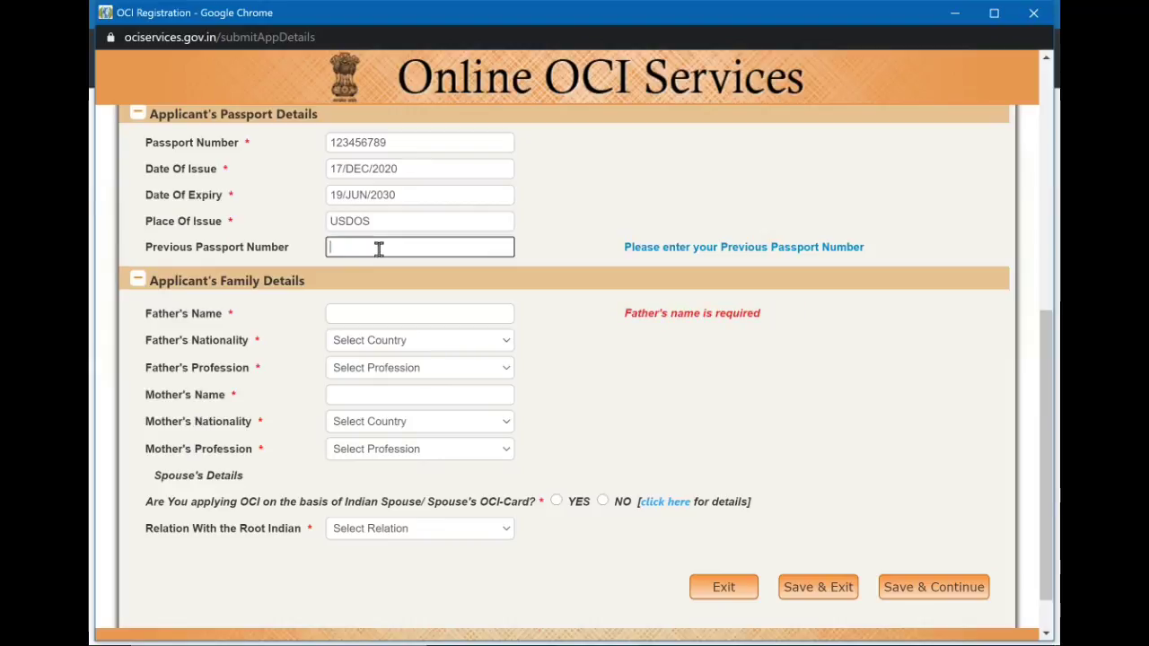
click(415, 316)
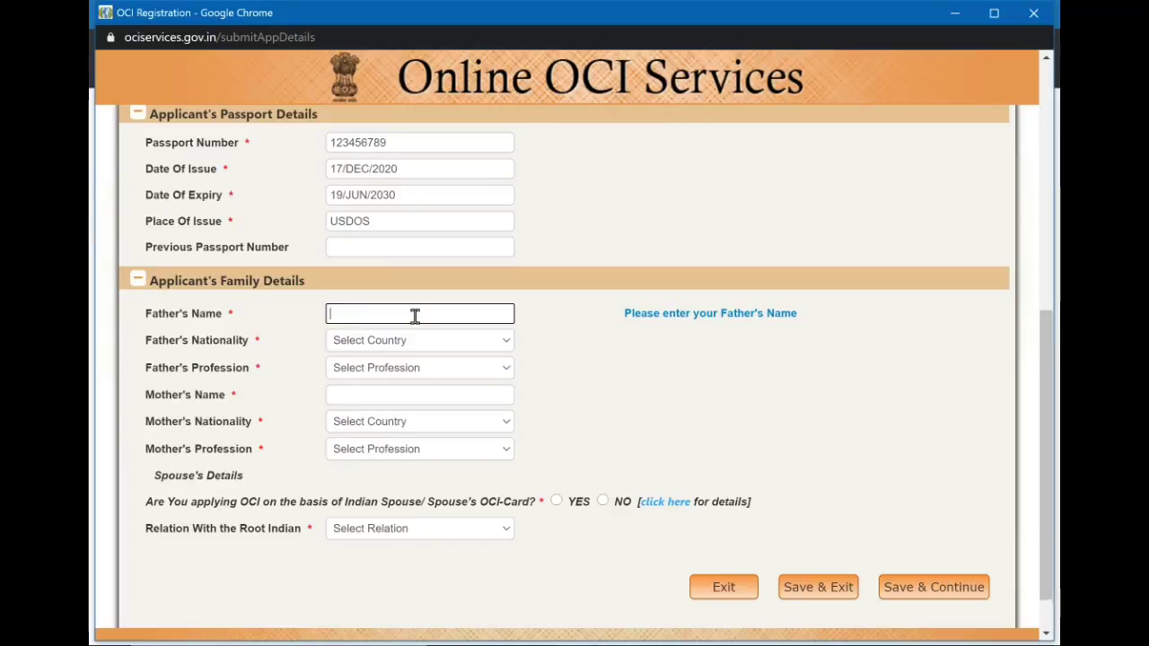
text(M)
text(atel)
click(452, 348)
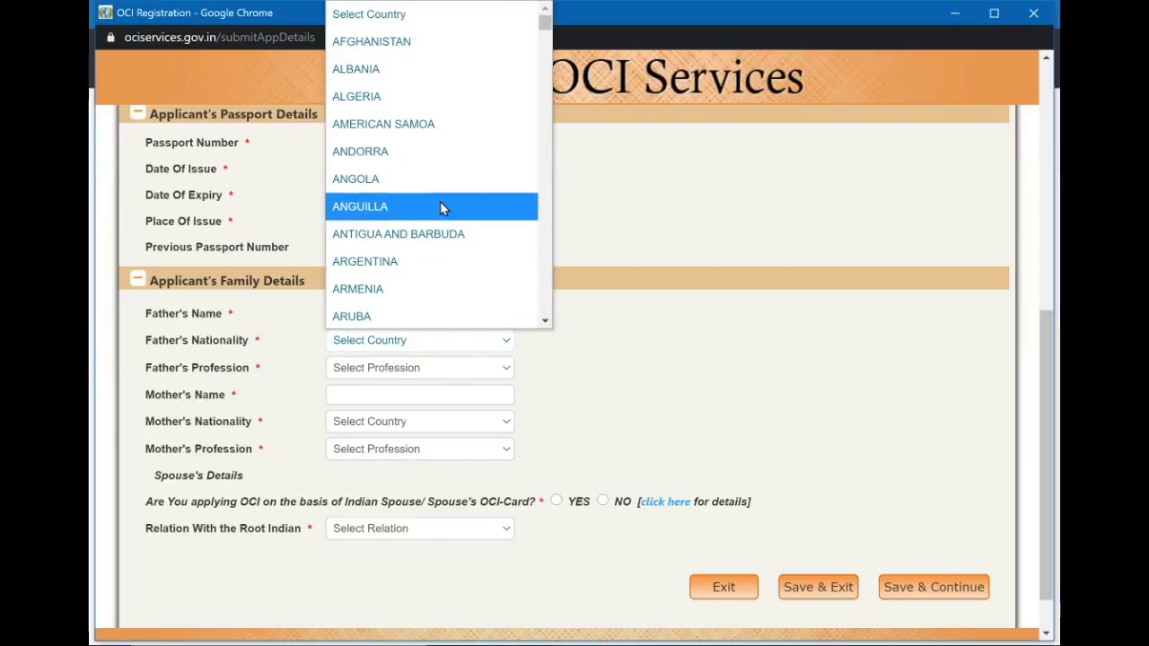
click(567, 421)
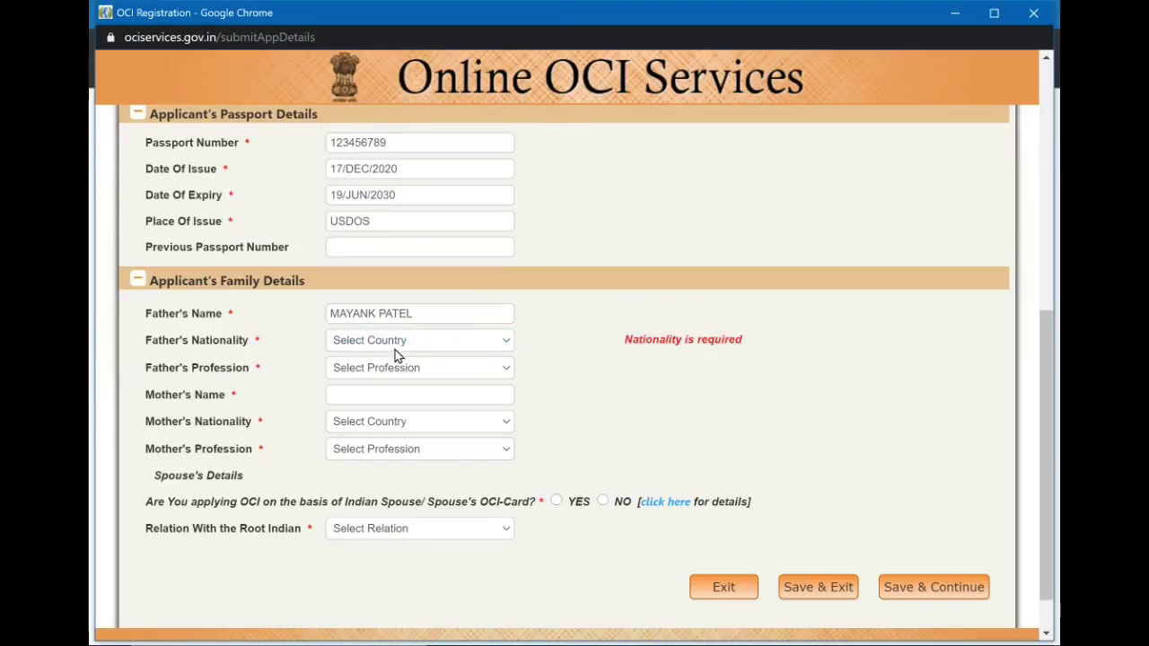
click(373, 312)
text(S)
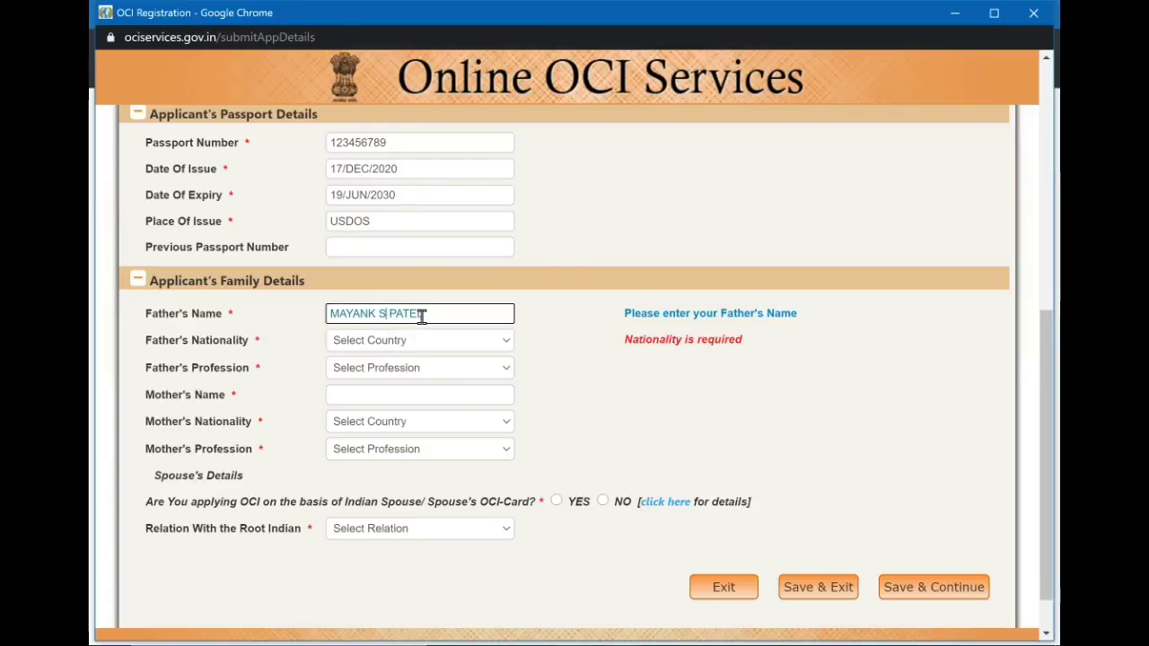
text(uresh)
click(563, 393)
Set the father's nationality to SINGAPORE and his profession to RETIRED.
click(476, 345)
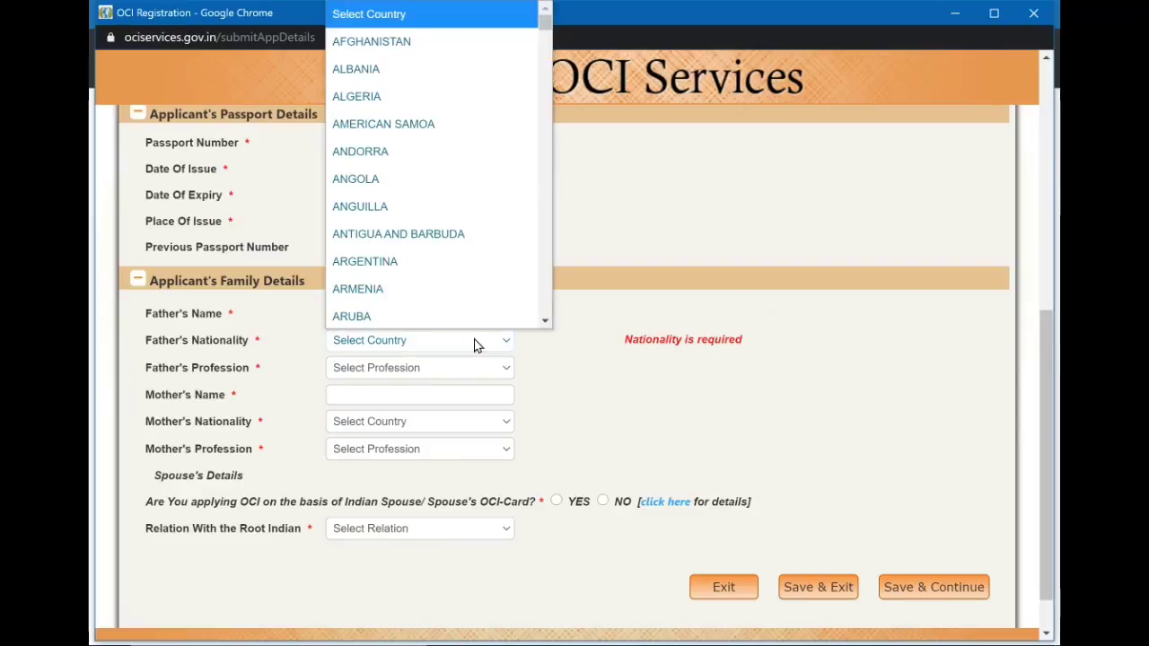
scroll(464, 318, down, 20)
scroll(464, 317, down, 20)
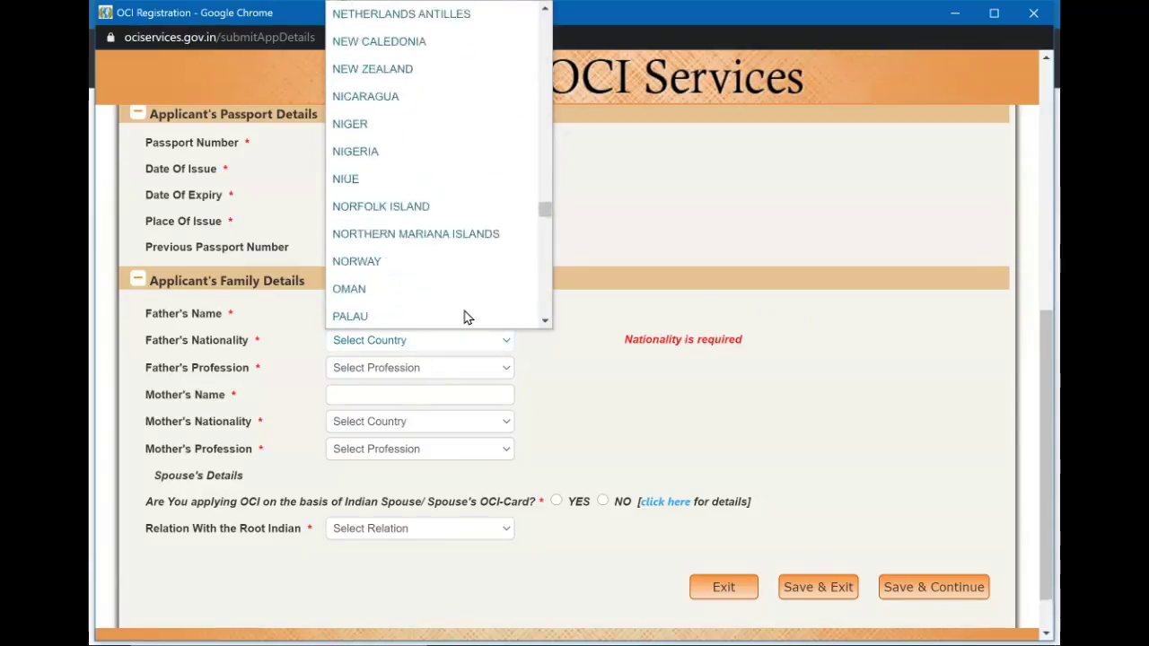
scroll(465, 317, down, 5)
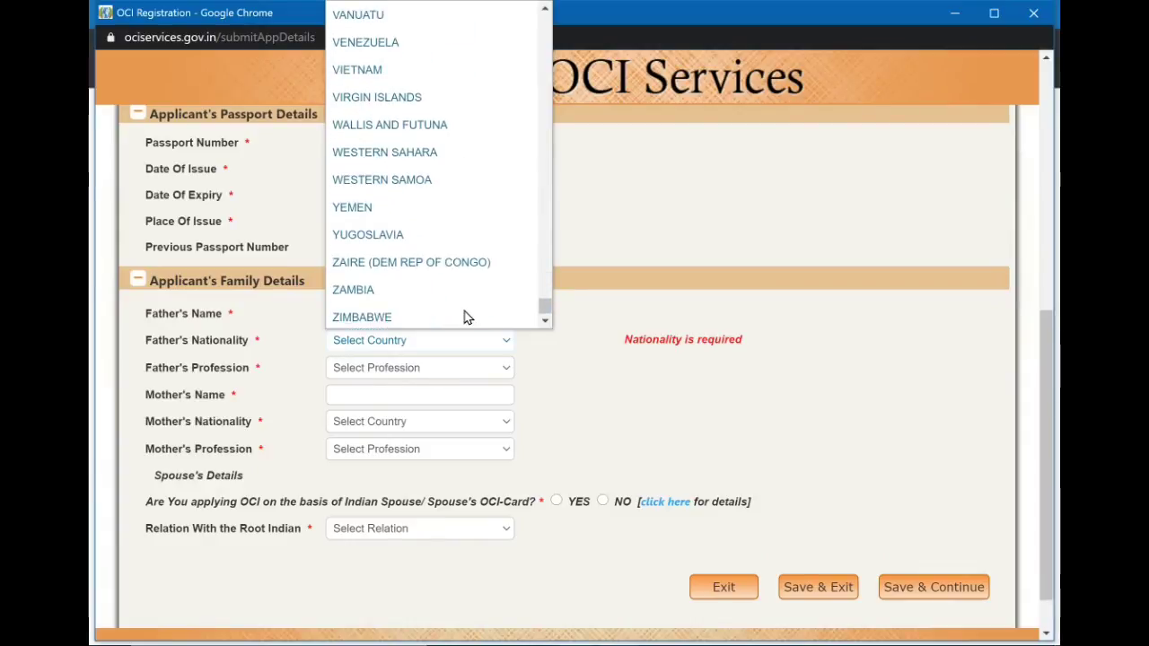
scroll(464, 316, up, 6)
scroll(465, 317, up, 5)
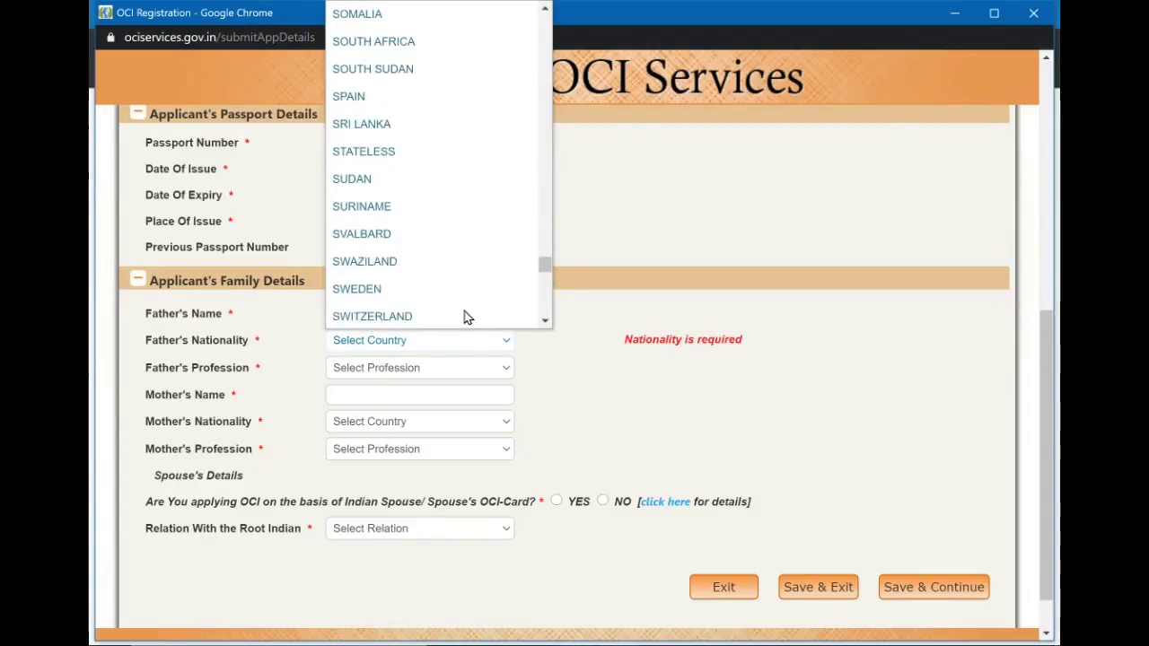
scroll(447, 186, down, 3)
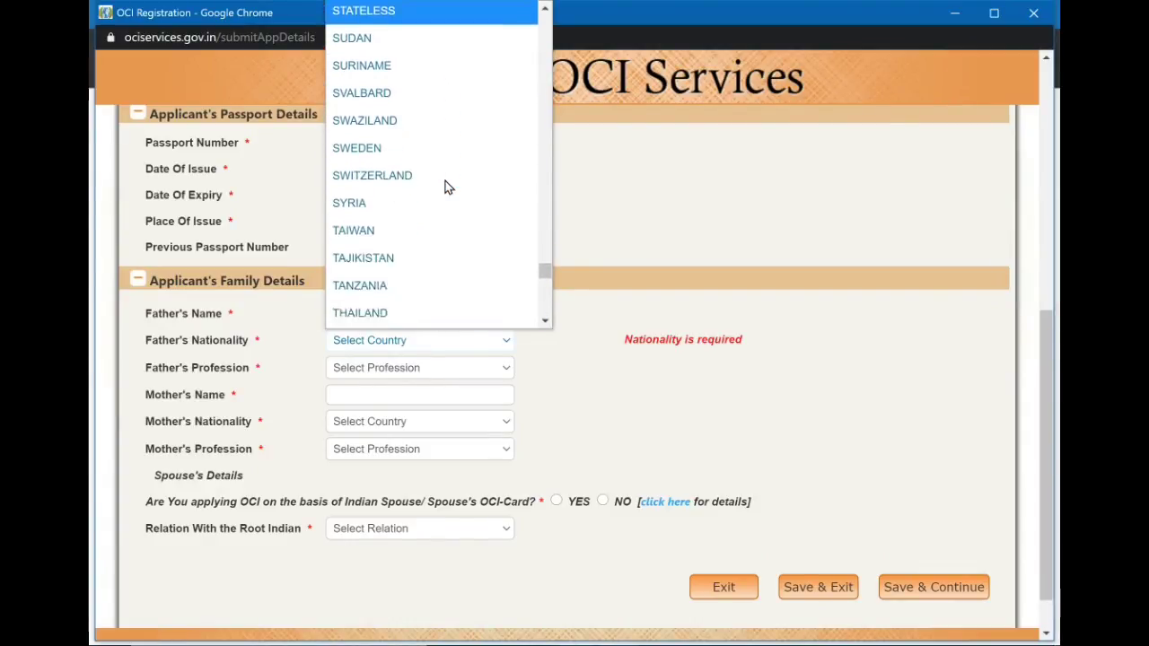
scroll(447, 185, up, 1)
scroll(447, 187, up, 7)
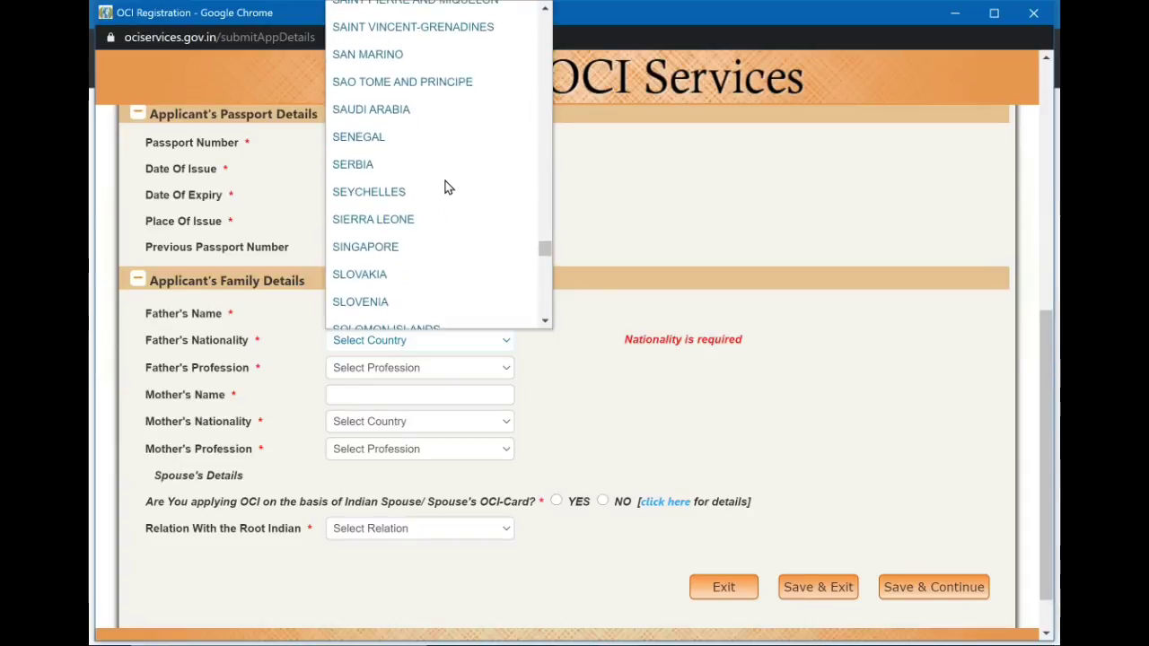
scroll(447, 187, down, 2)
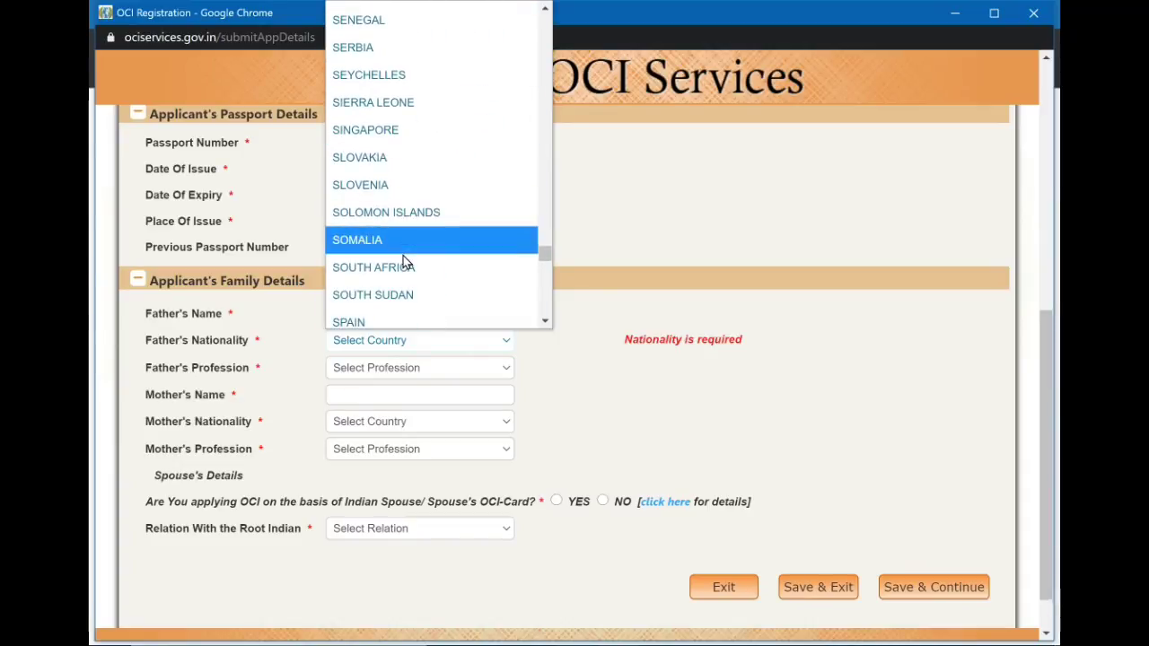
click(422, 131)
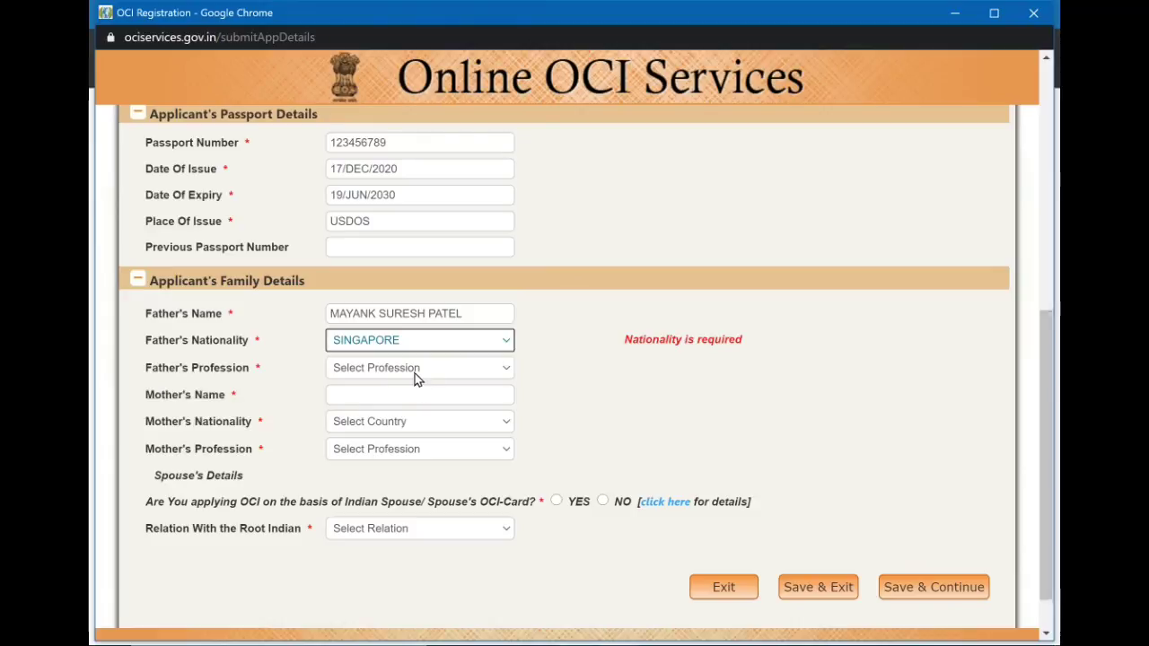
click(415, 373)
scroll(427, 311, down, 3)
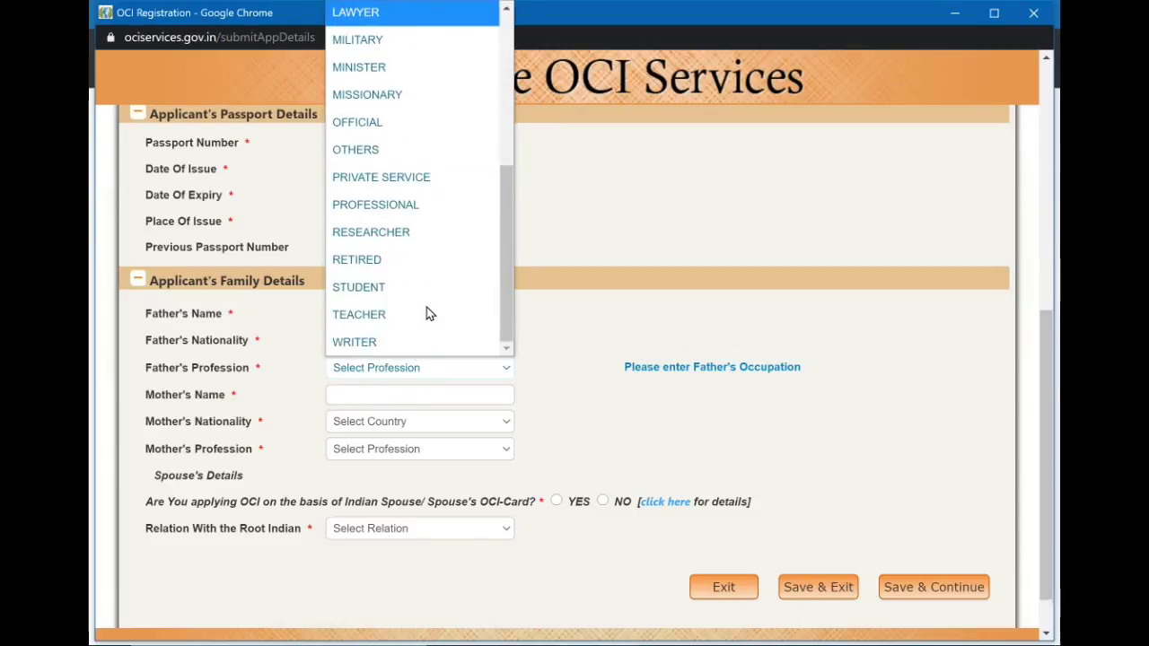
click(409, 264)
Enter the mother's full name, correcting a typo in the surname.
click(441, 396)
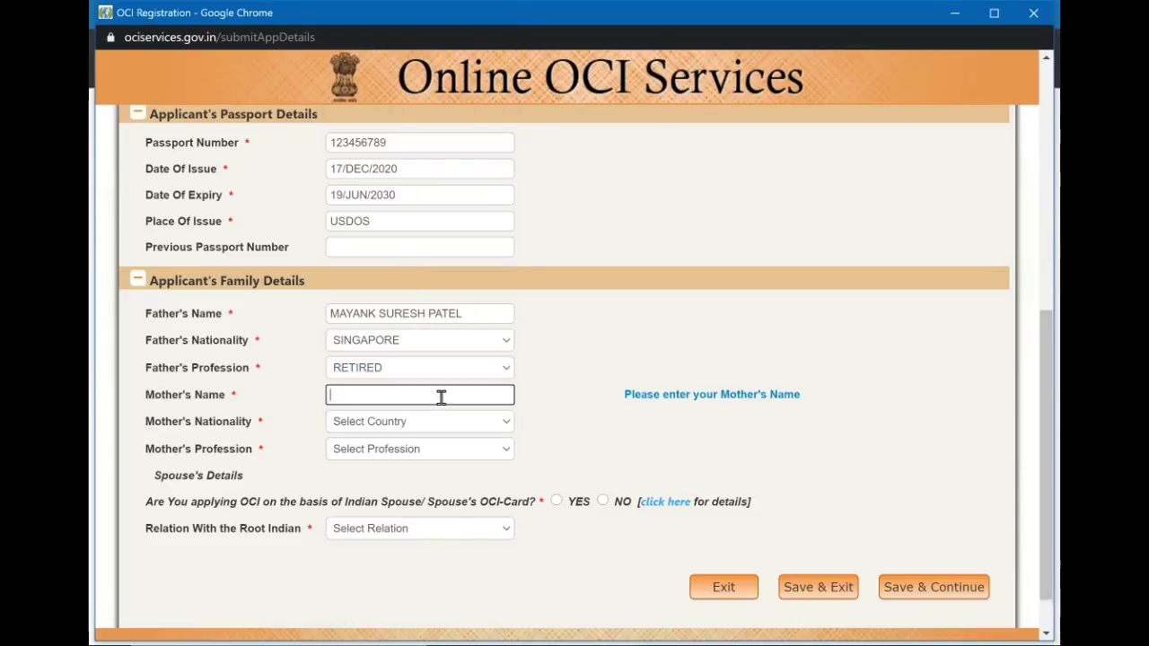
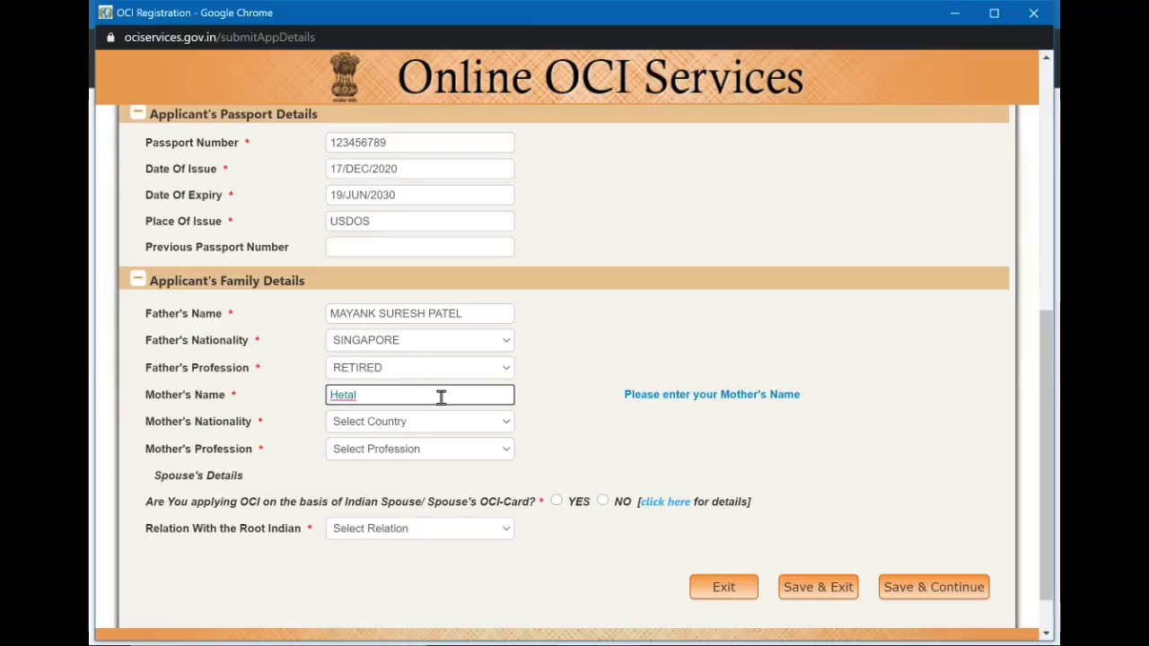
key(Tab)
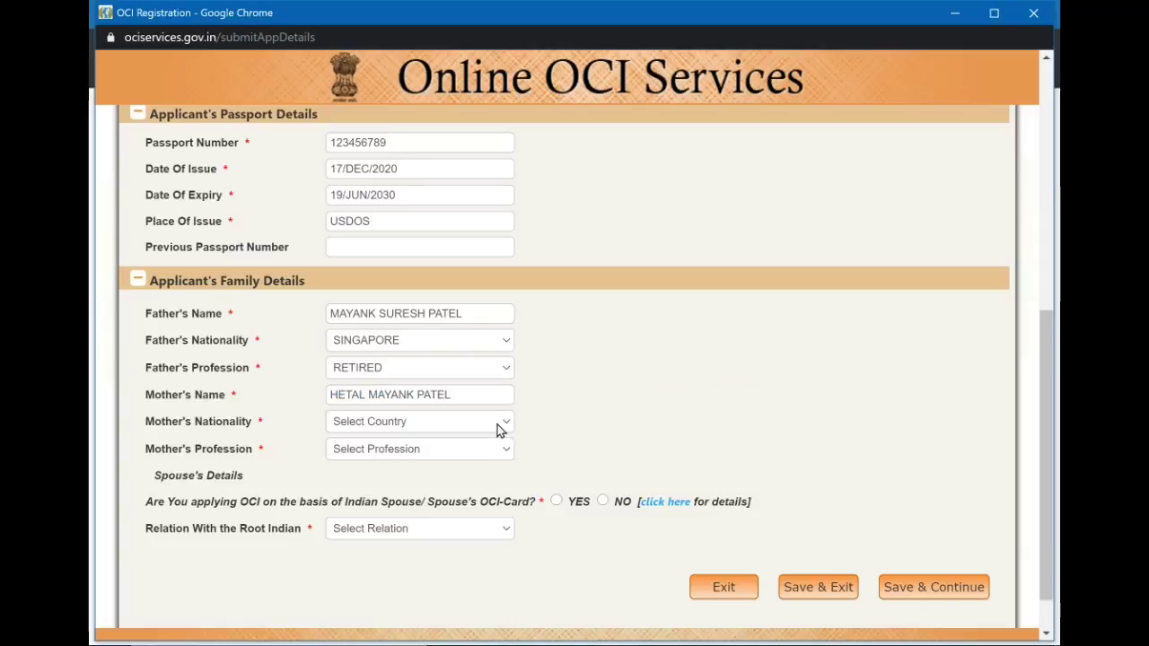
Pick SINGAPORE for Mother's Nationality and HOUSE WIFE for Mother's Profession.
click(498, 425)
scroll(448, 328, down, 20)
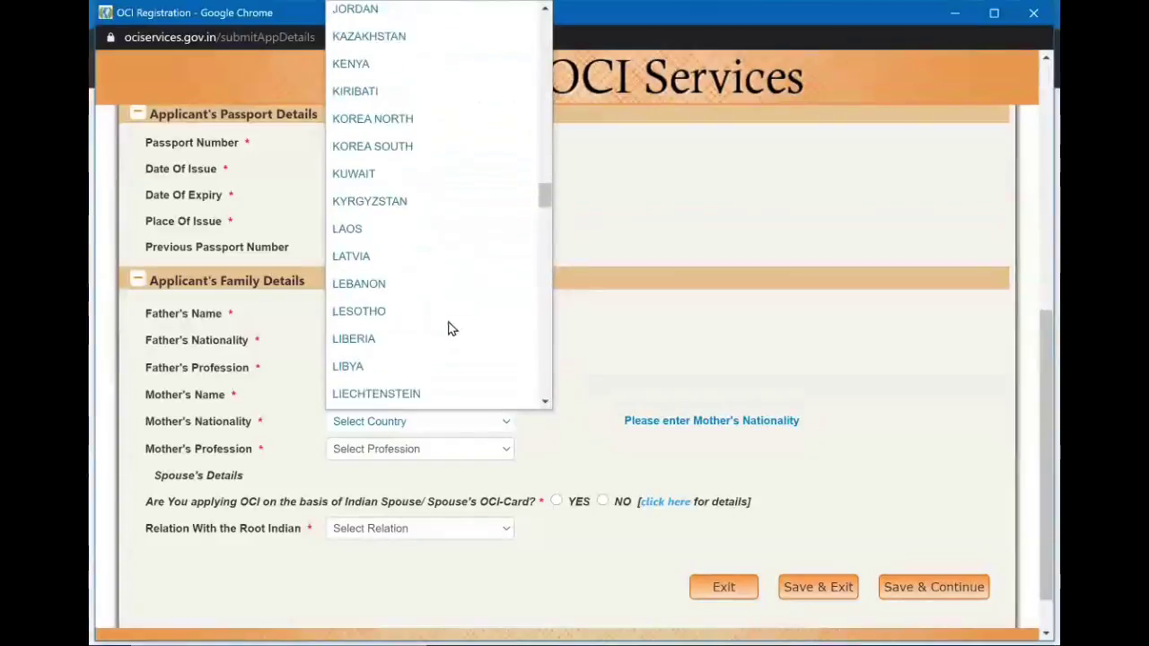
scroll(449, 329, down, 15)
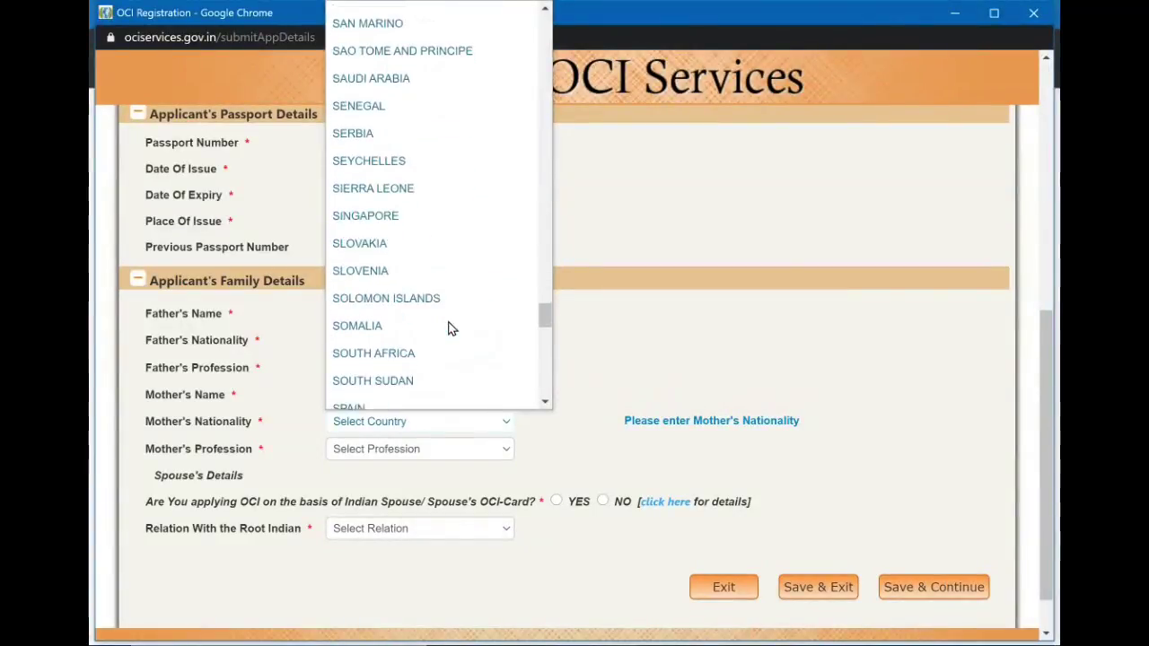
click(413, 221)
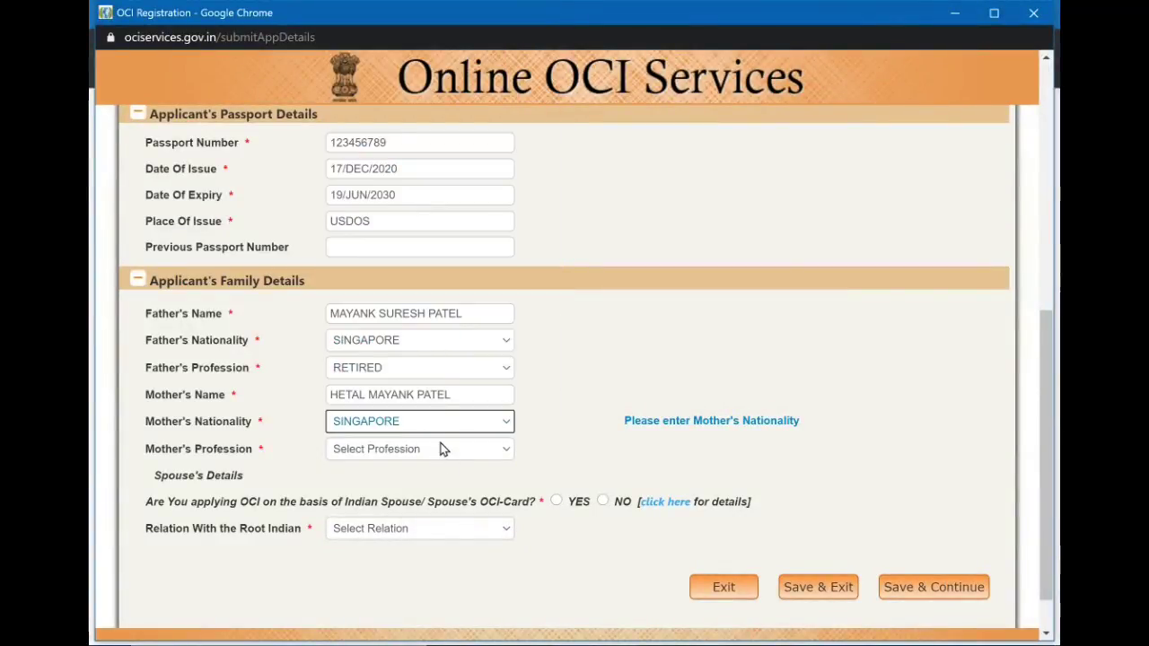
click(445, 449)
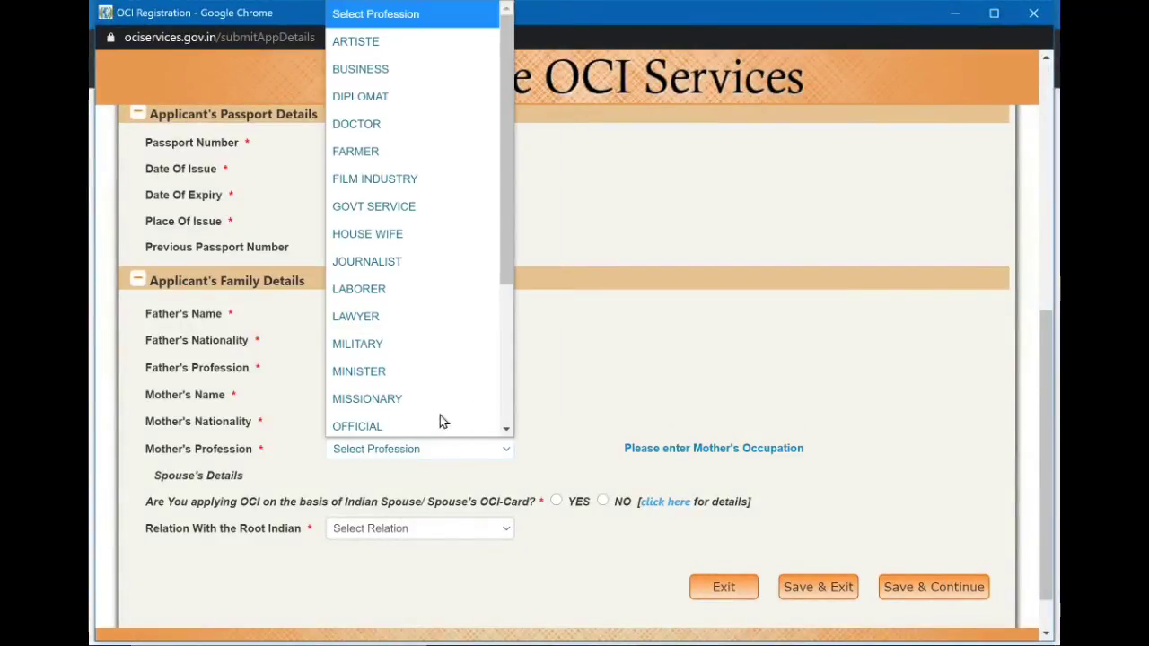
click(412, 233)
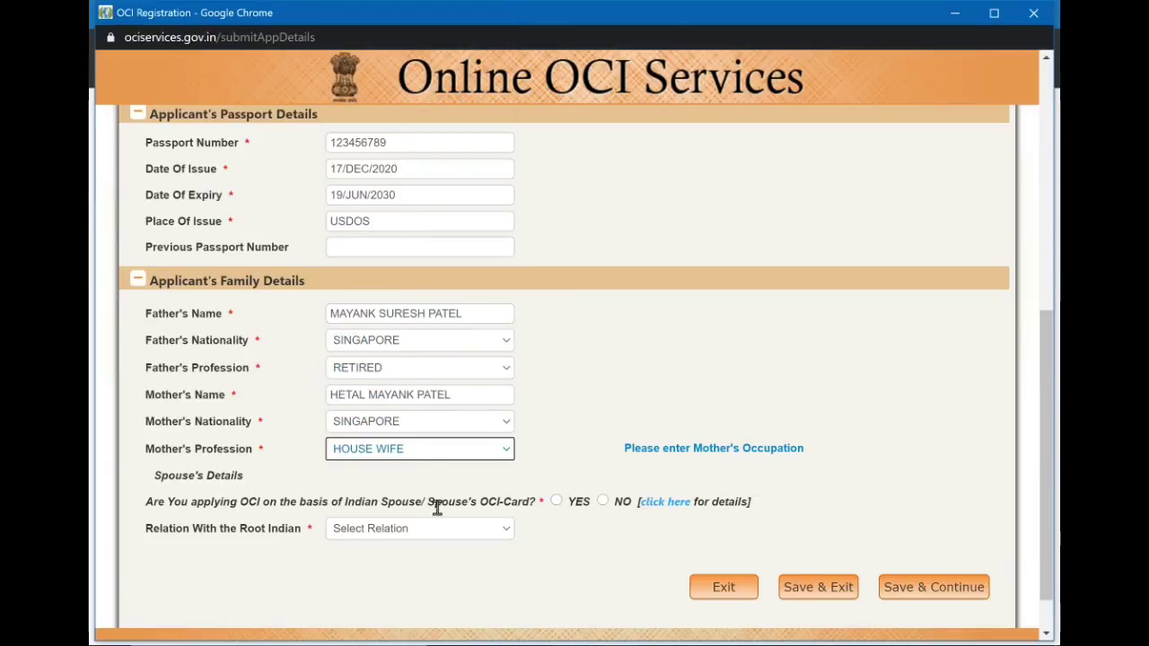
scroll(438, 507, down, 1)
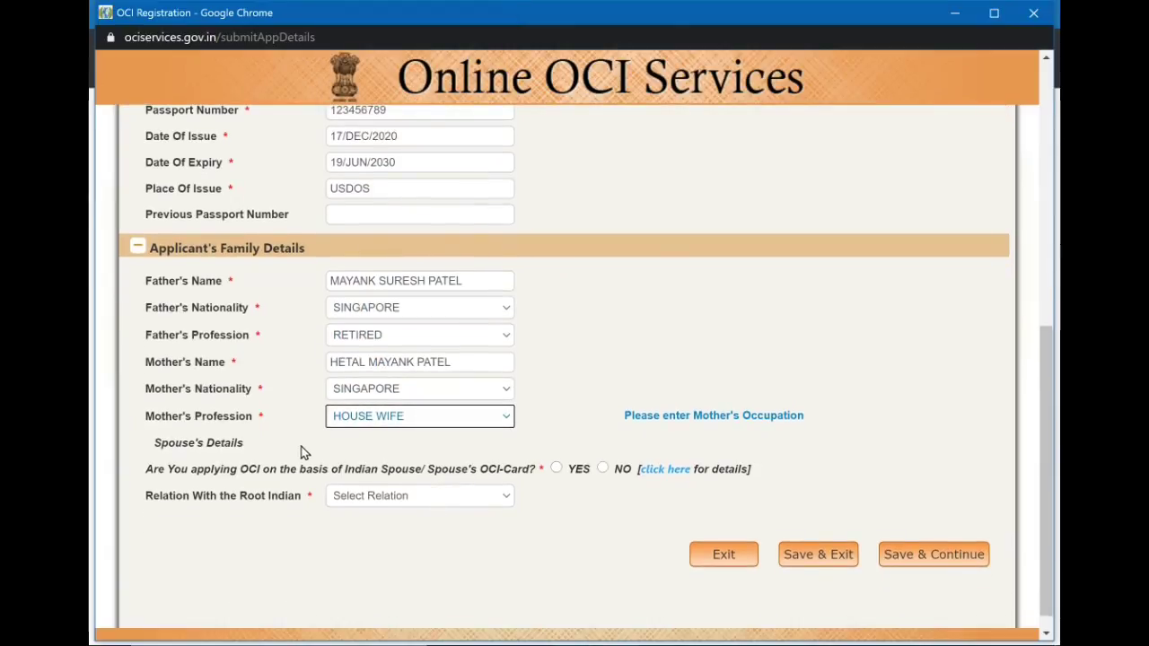
scroll(251, 329, up, 3)
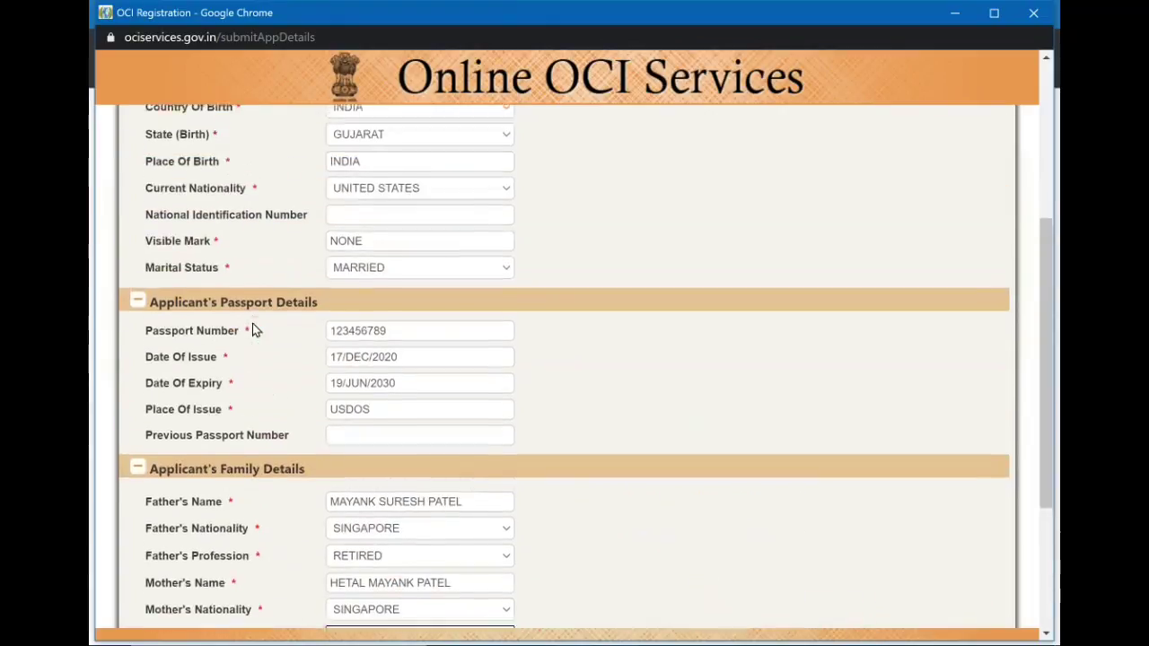
scroll(377, 297, down, 3)
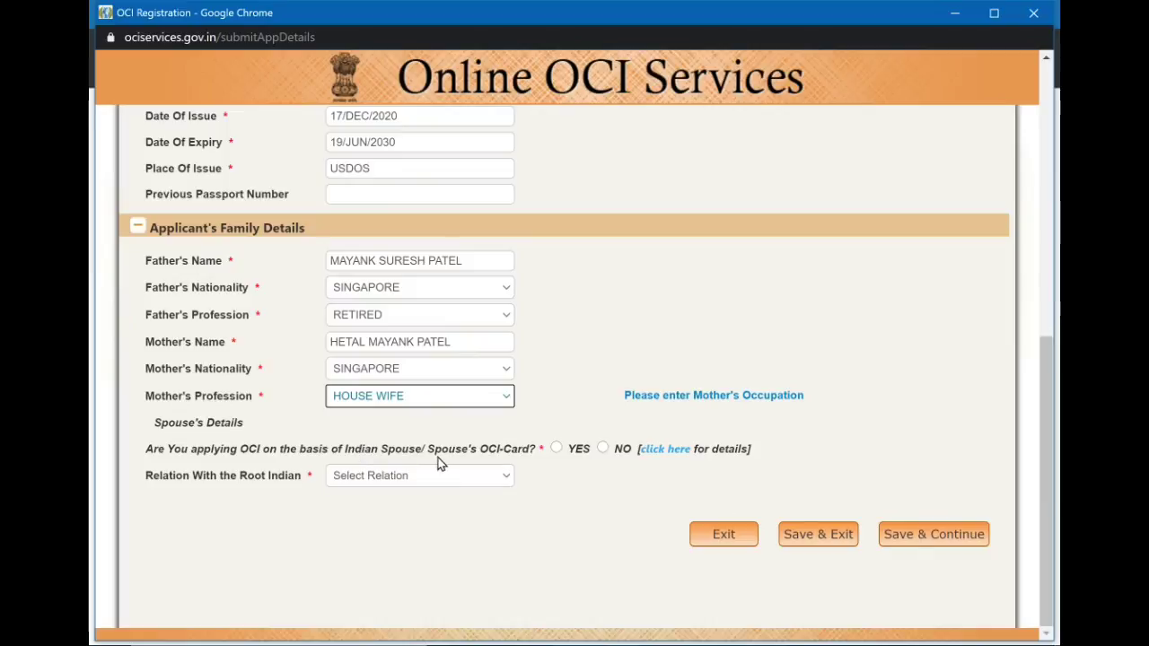
Answer NO to the question about applying through an Indian spouse.
click(603, 449)
click(602, 448)
scroll(488, 422, down, 1)
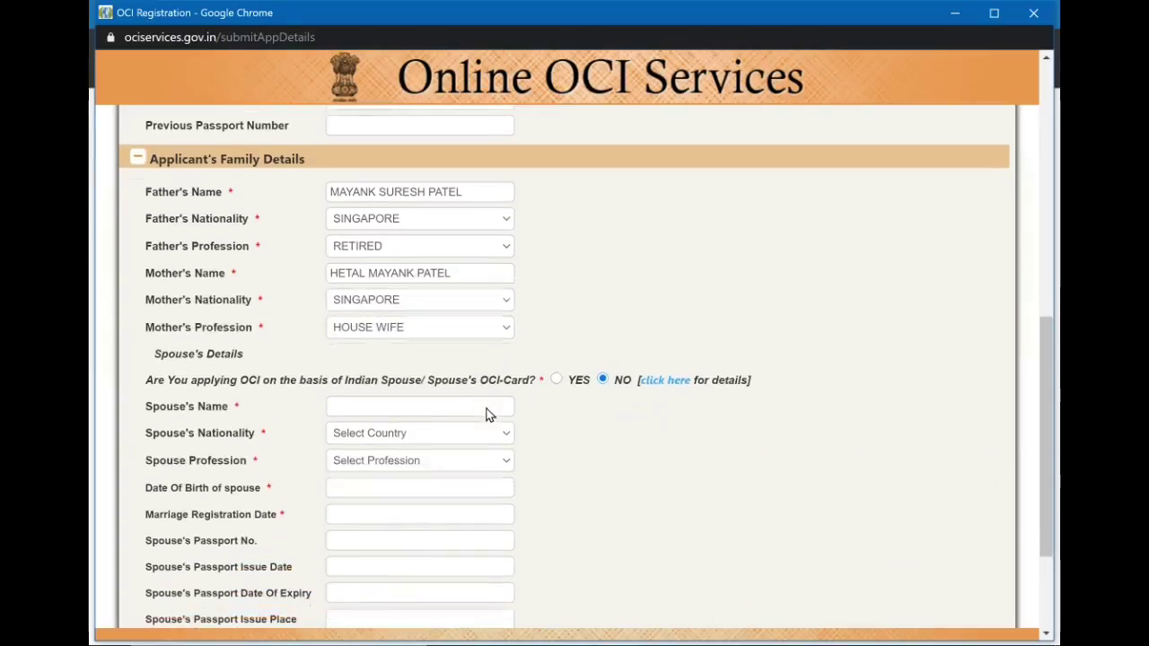
Enter the spouse's full name in the Spouse's Name field.
click(473, 412)
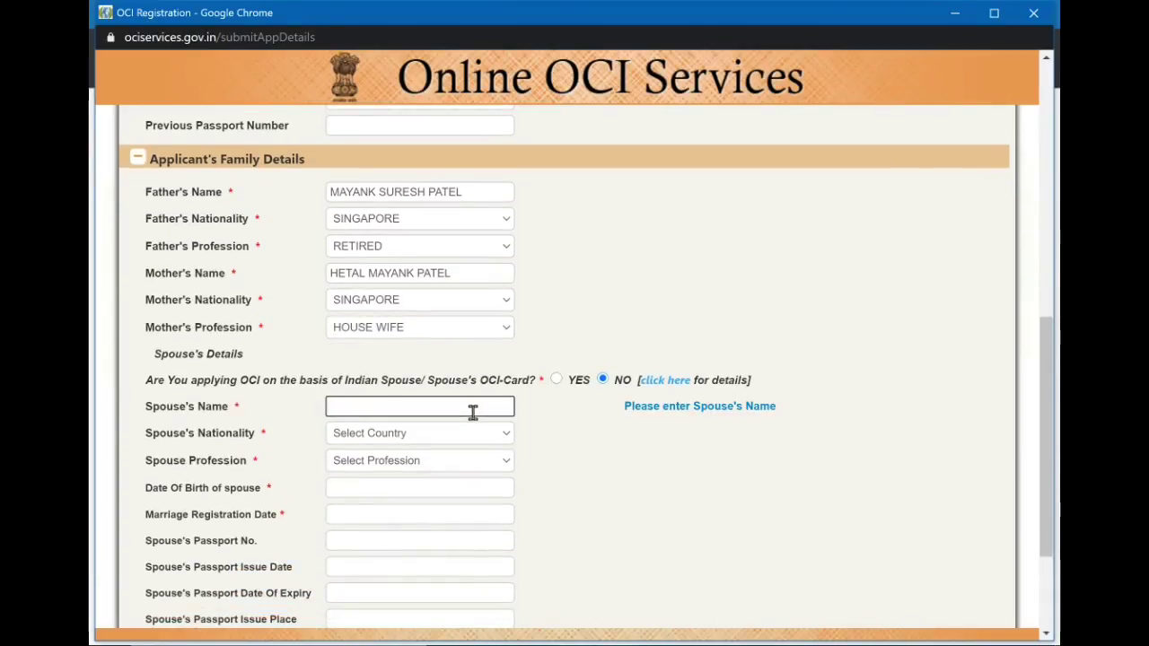
scroll(473, 418, up, 3)
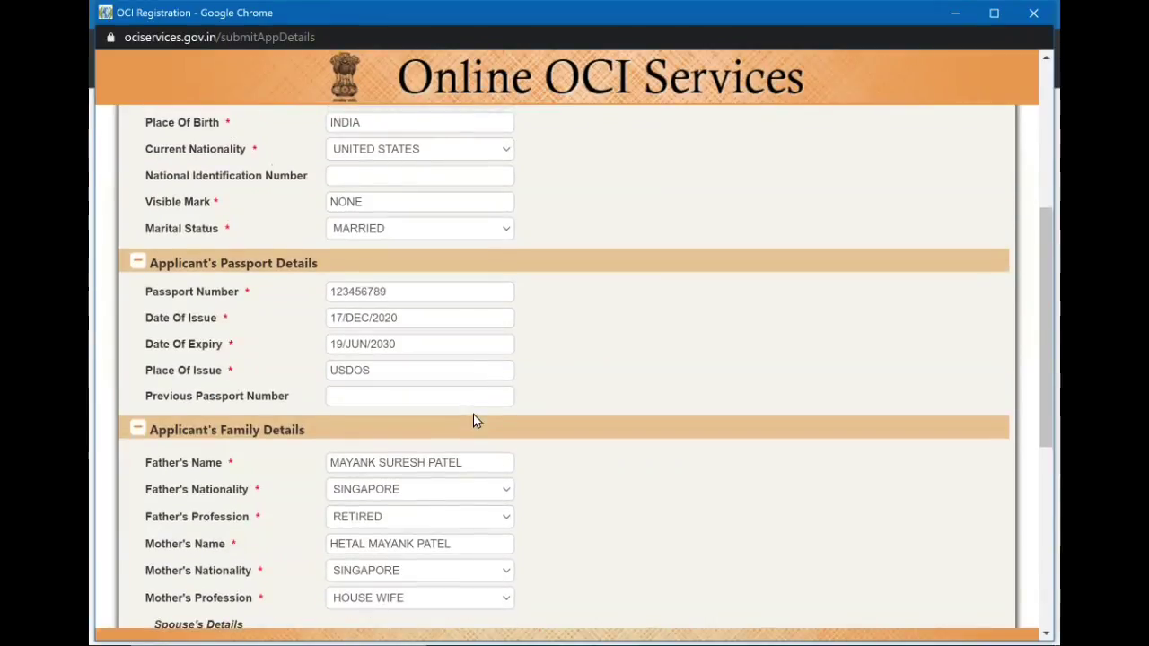
scroll(474, 419, down, 3)
scroll(470, 359, up, 1)
scroll(470, 360, down, 1)
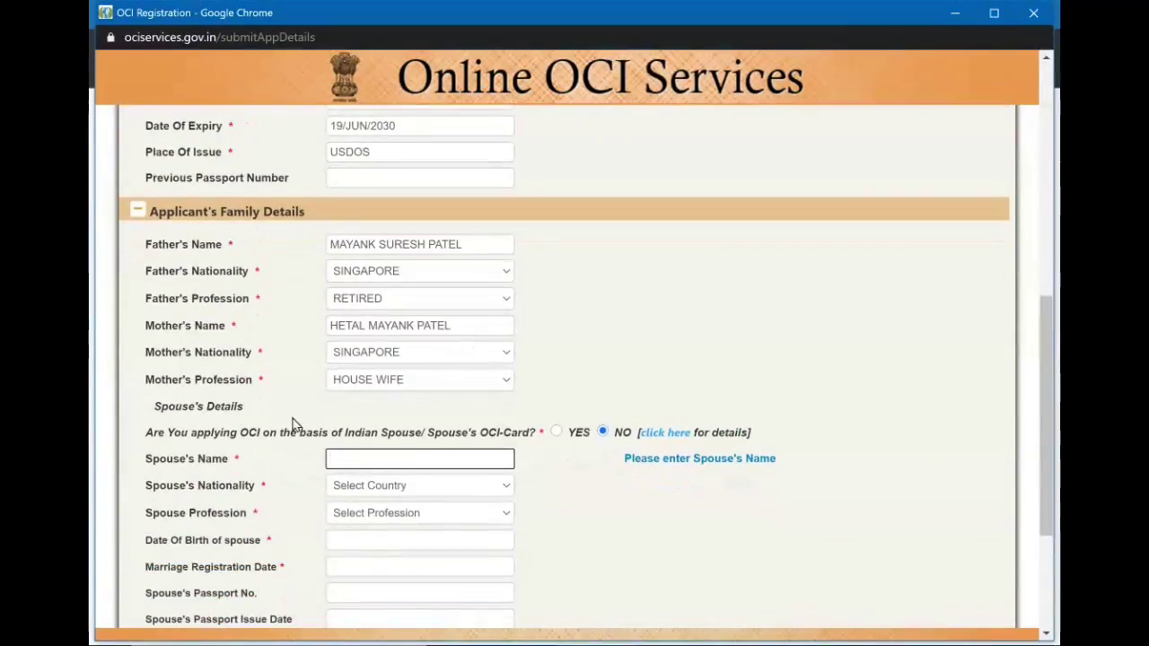
scroll(406, 445, down, 1)
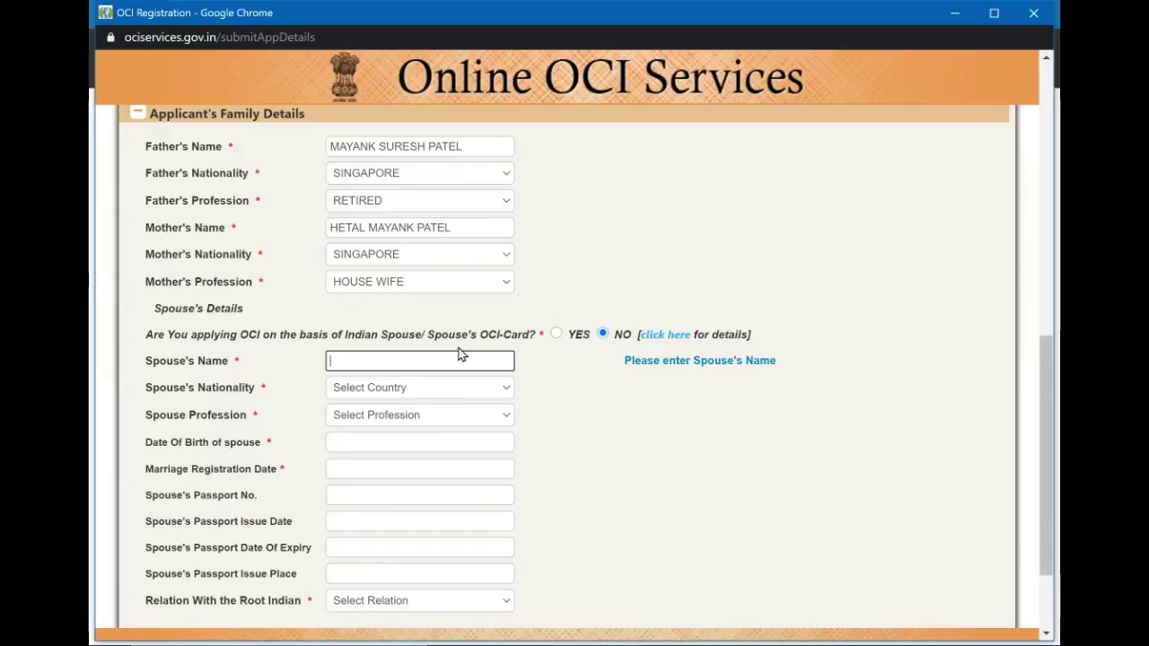
click(618, 434)
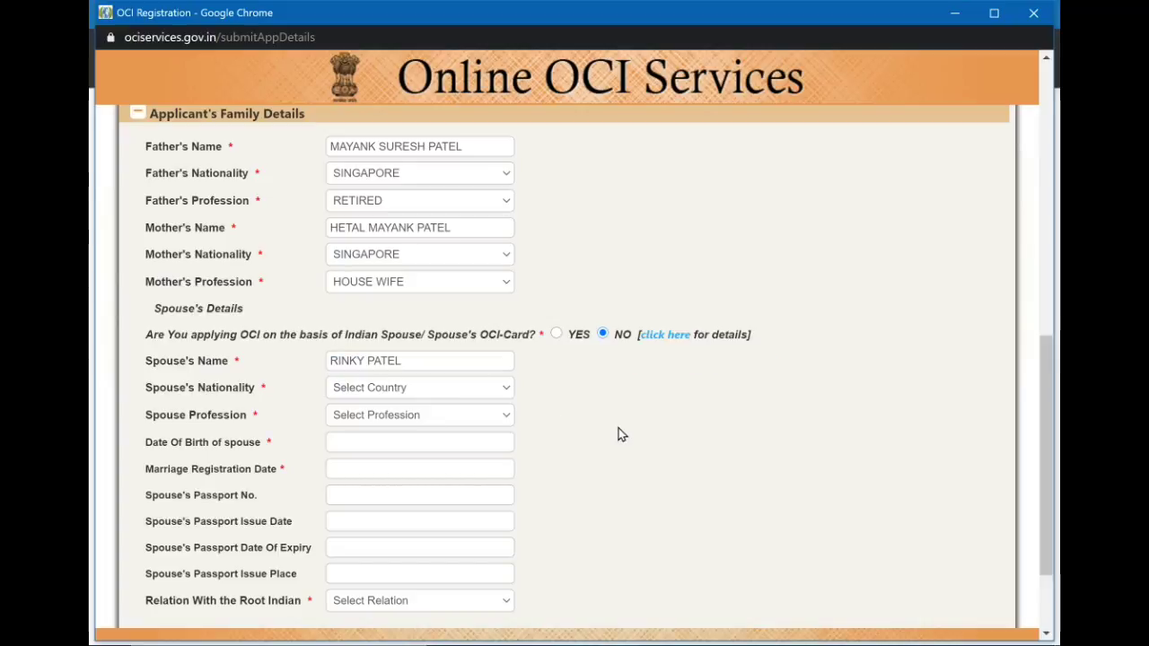
Set the spouse's nationality to BARBADOS and profession to HOUSE WIFE.
click(477, 387)
scroll(467, 237, down, 3)
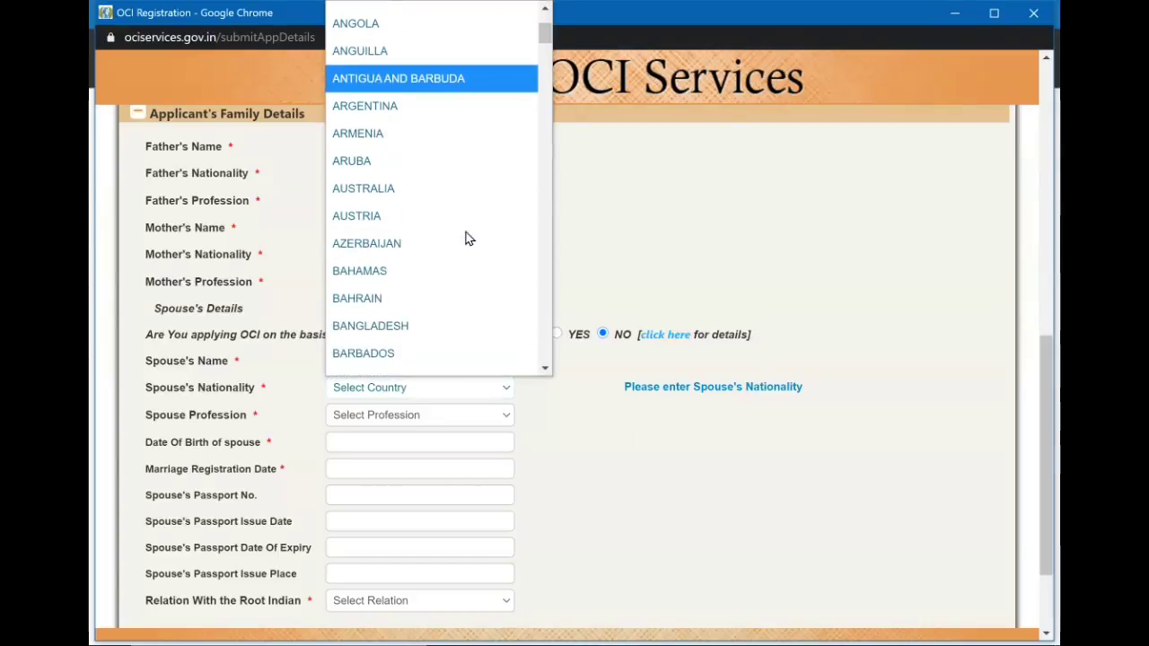
scroll(467, 238, down, 2)
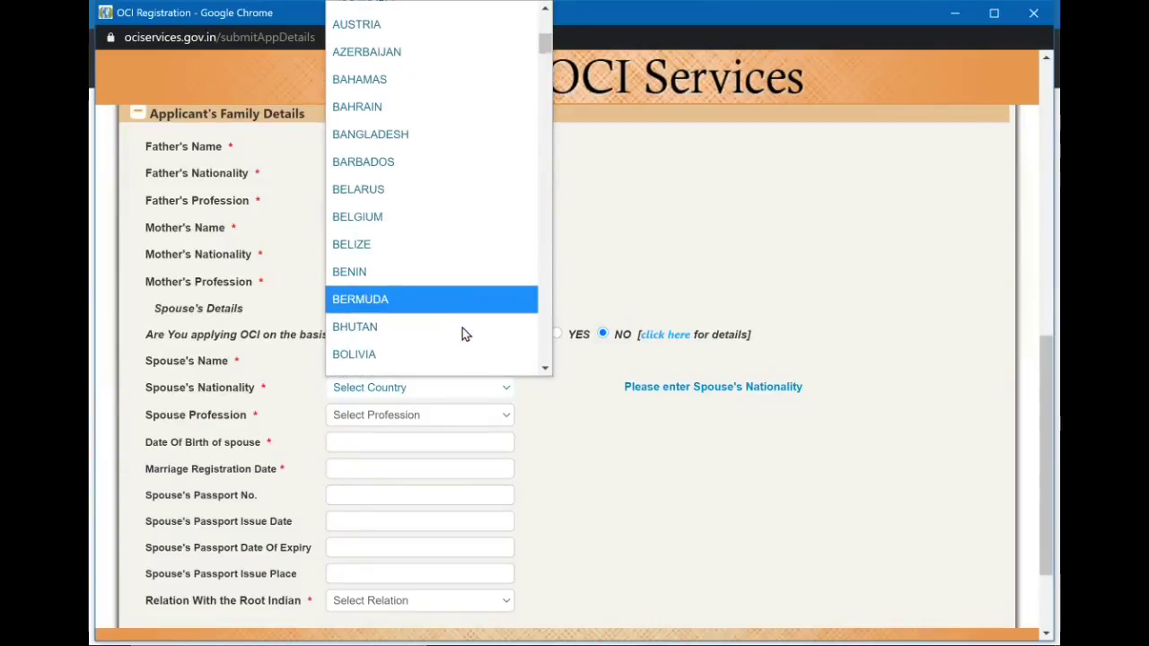
scroll(462, 328, down, 1)
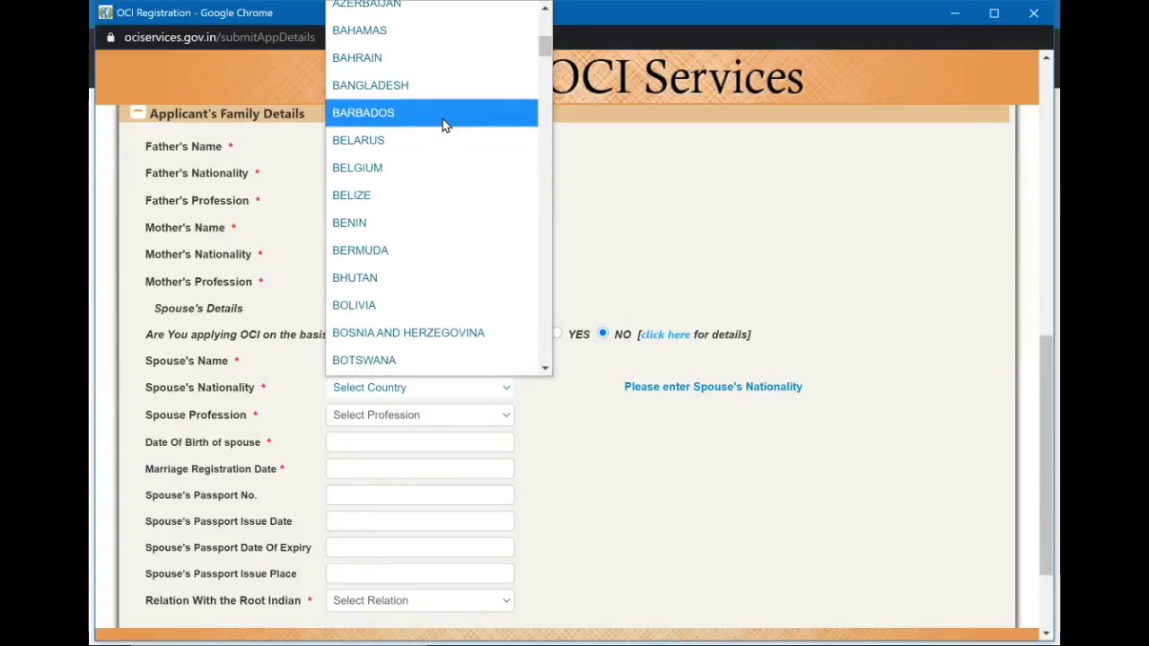
click(444, 124)
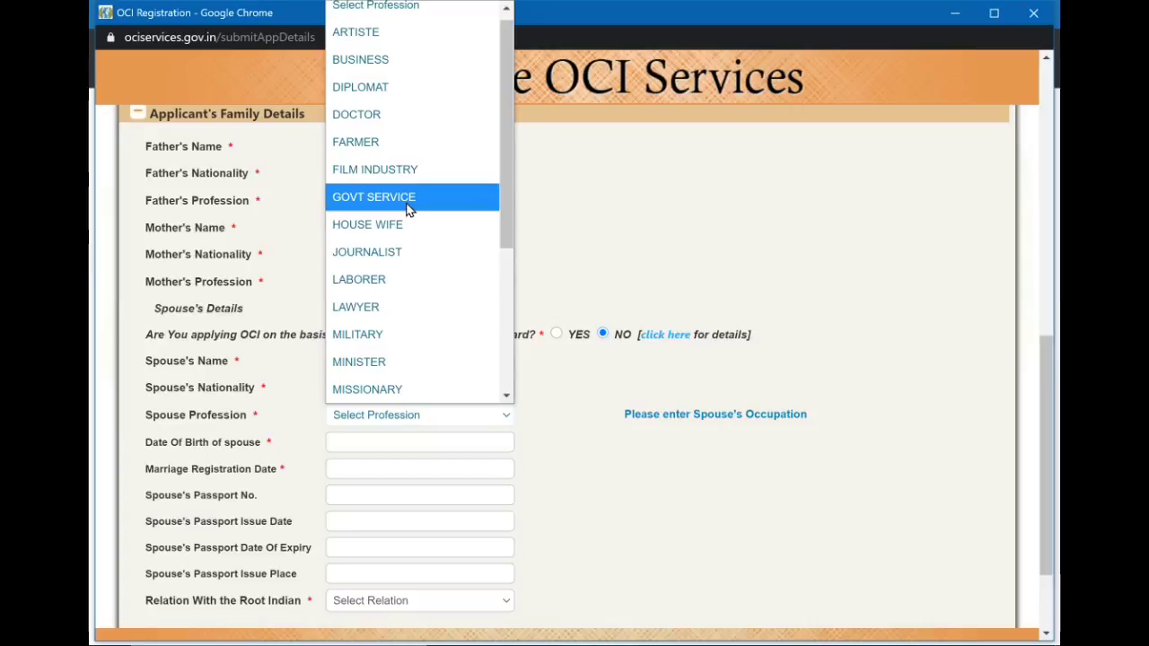
click(412, 224)
click(423, 443)
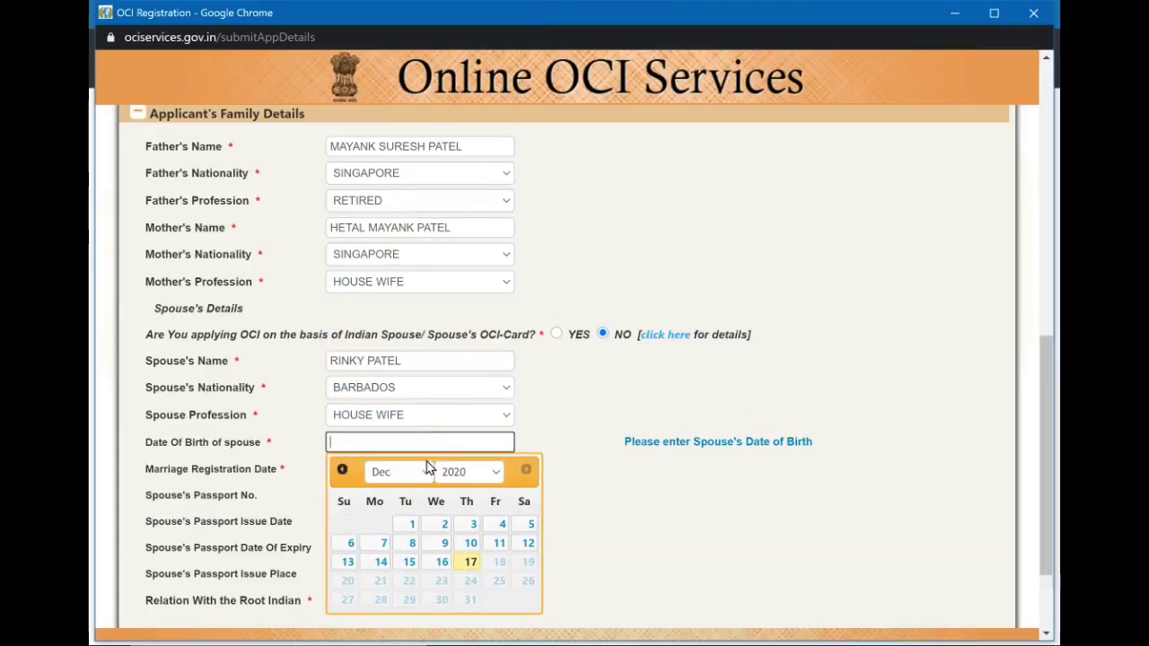
Set the spouse's date of birth to 11/DEC/2003.
click(486, 473)
scroll(484, 272, up, 2)
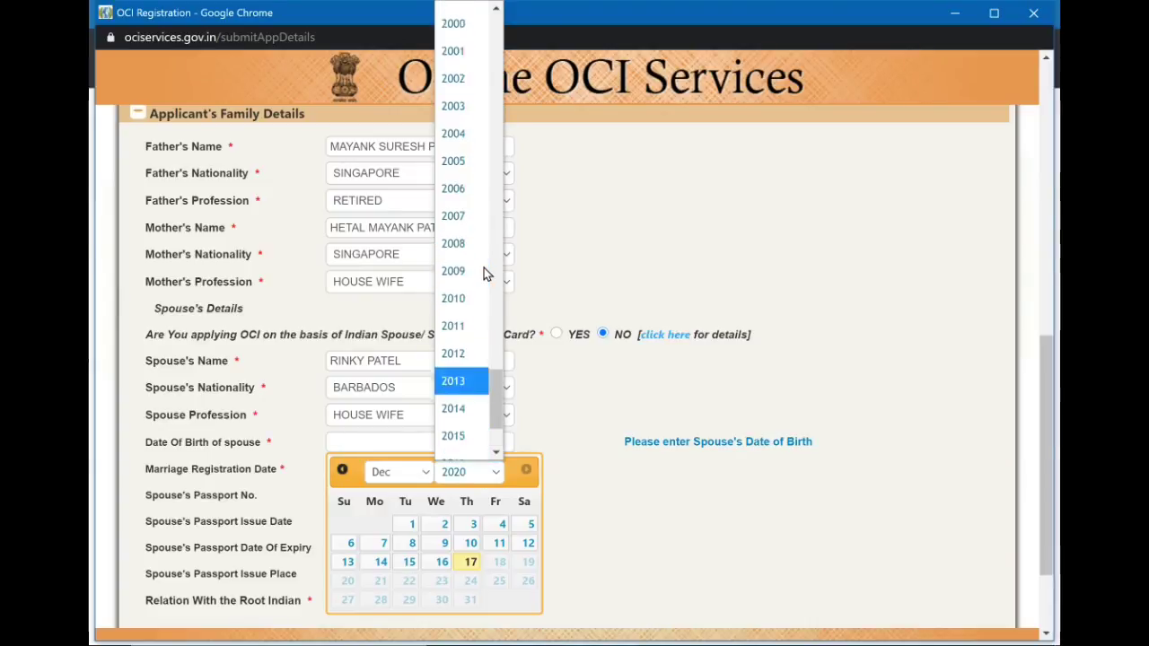
scroll(484, 269, up, 2)
click(483, 264)
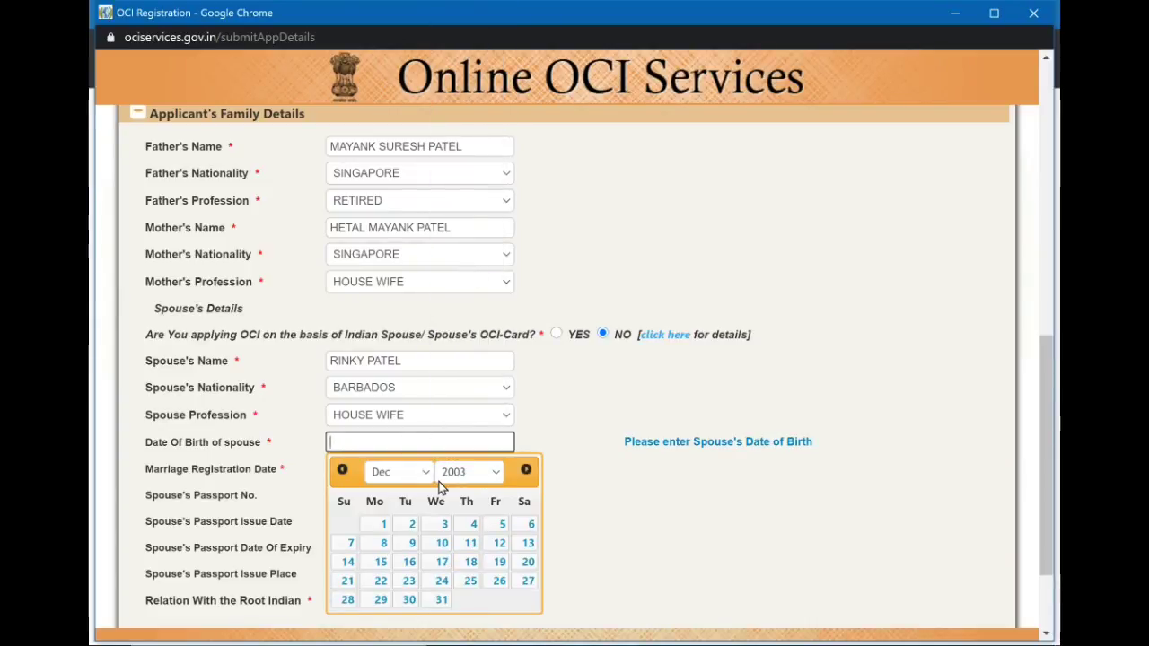
click(469, 544)
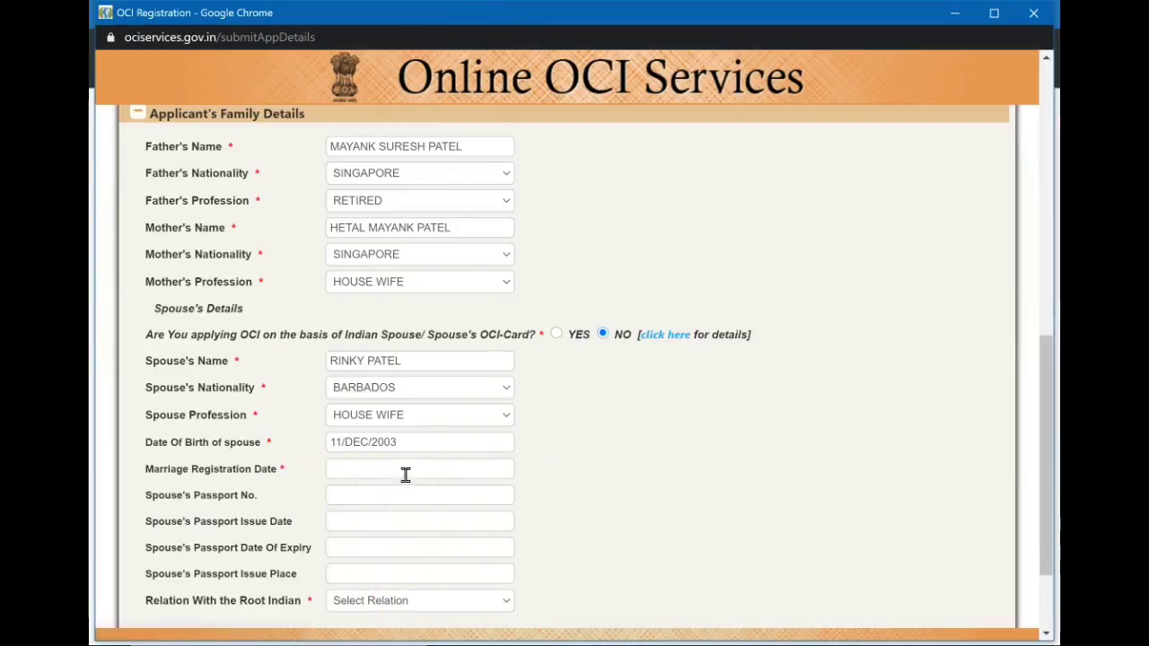
Set the marriage registration date to 10/DEC/2008.
click(405, 470)
scroll(406, 471, down, 1)
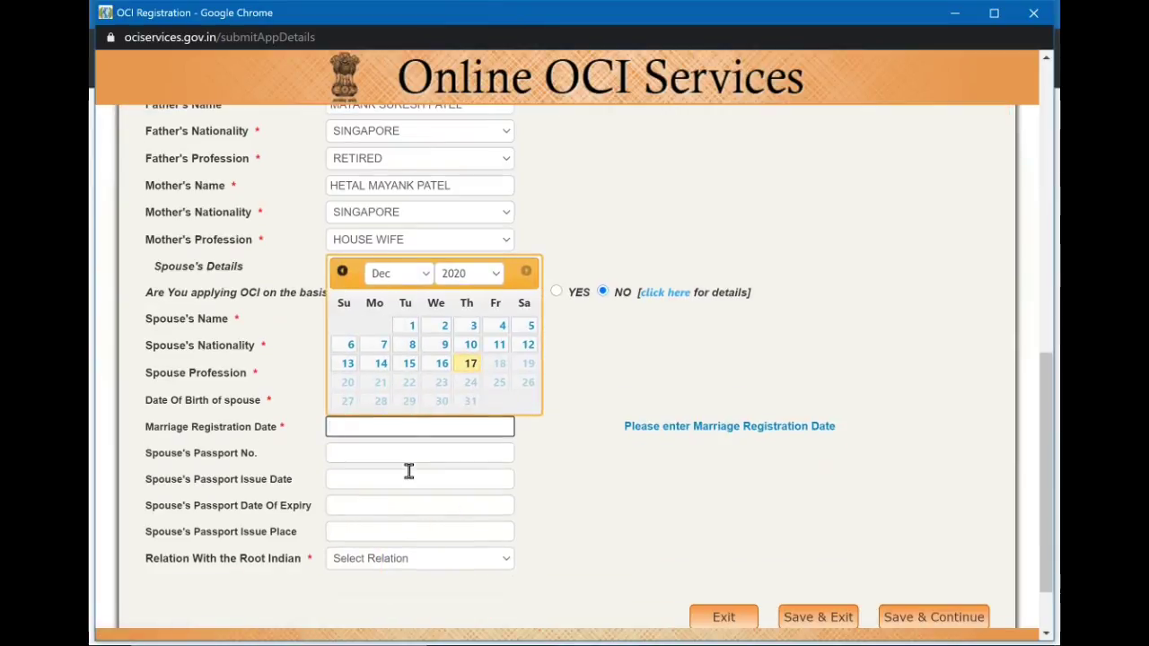
click(440, 274)
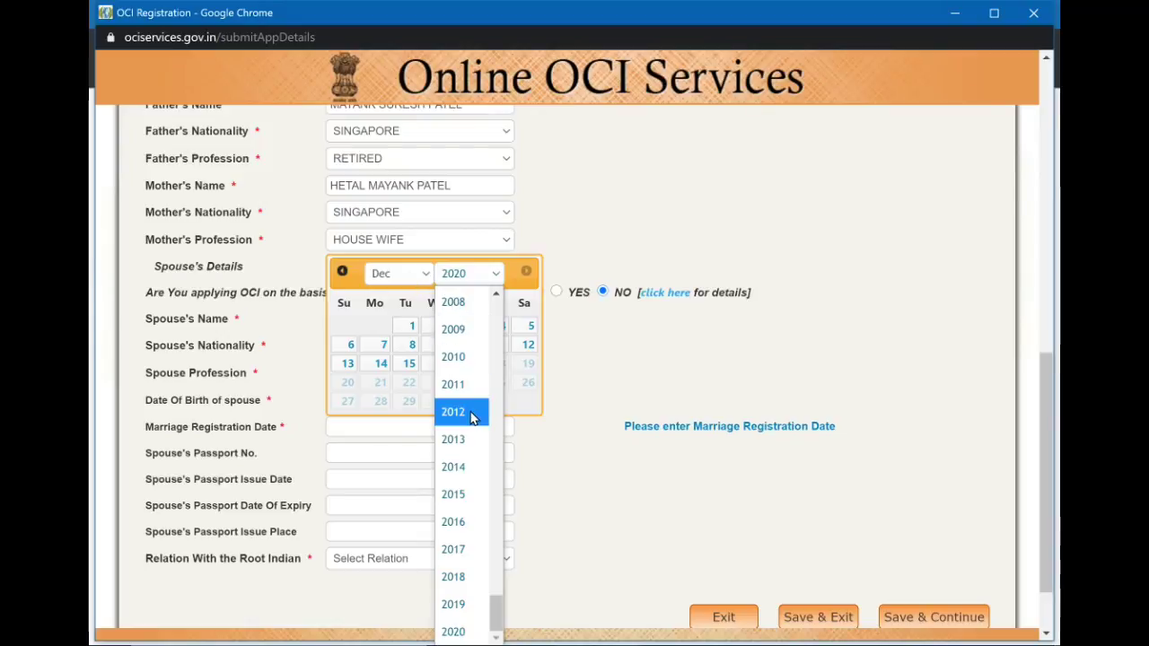
scroll(449, 305, up, 1)
click(464, 323)
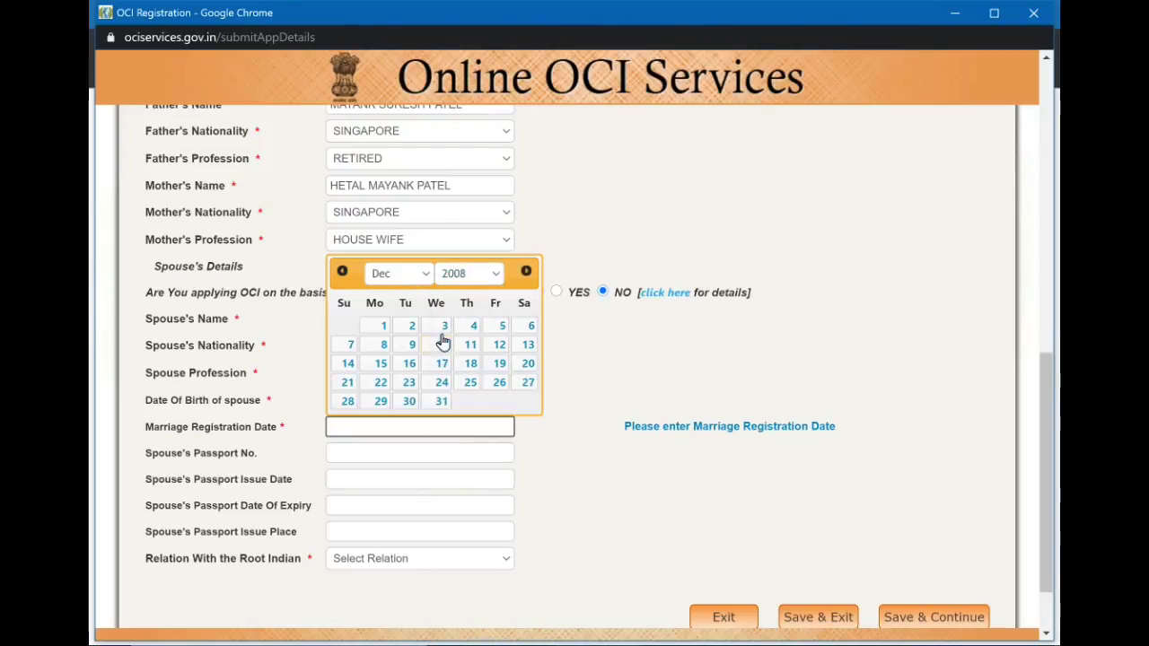
click(442, 344)
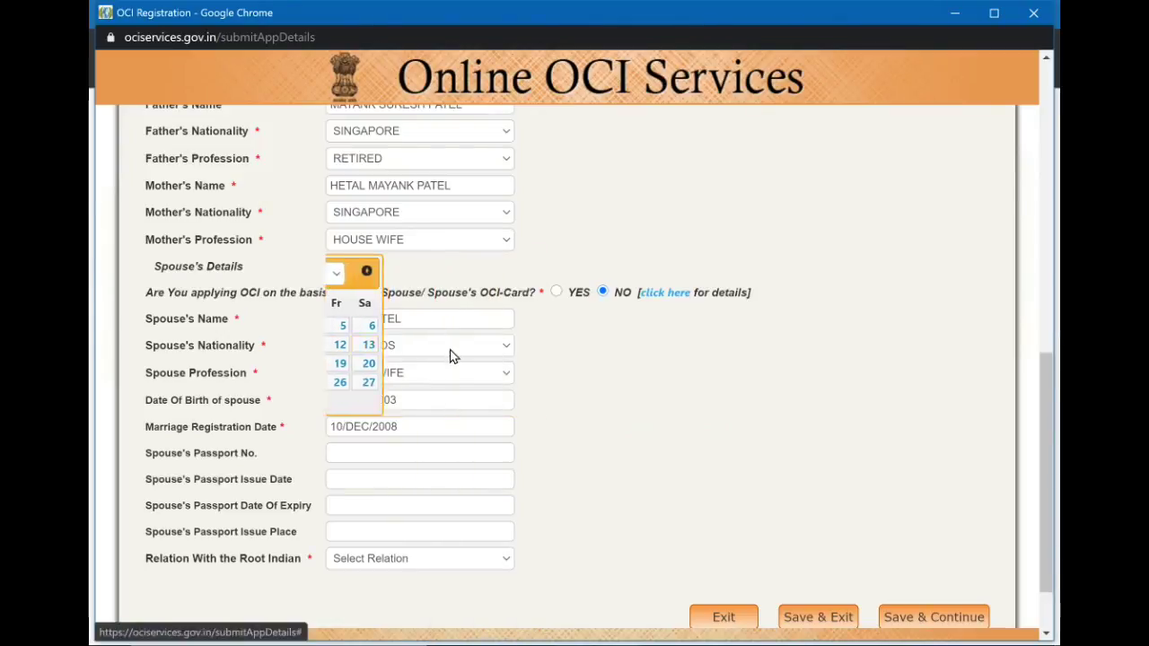
Enter the spouse's passport number and set its issue date to 19/AUG/2020.
click(459, 451)
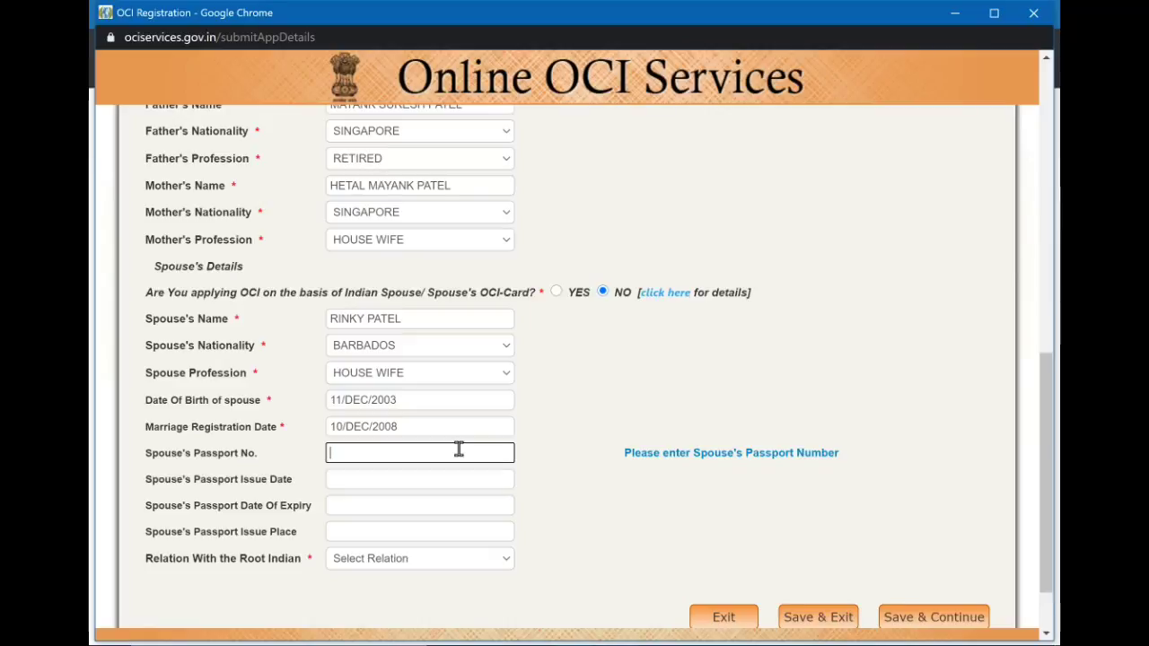
text(123456789)
click(449, 480)
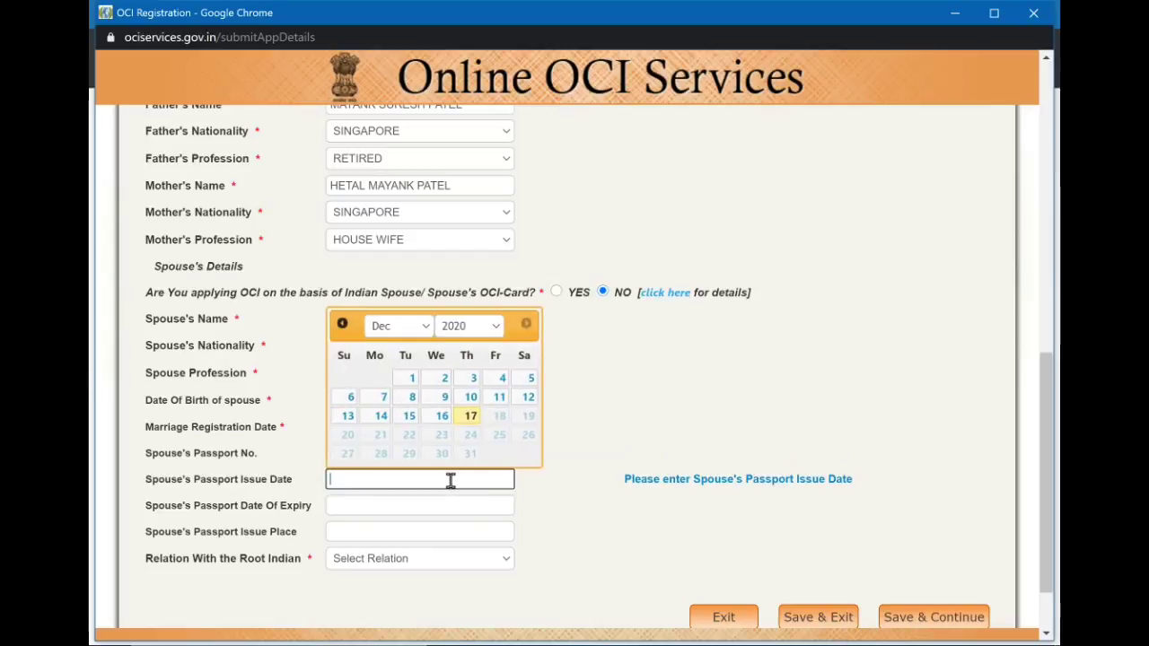
click(403, 326)
click(403, 188)
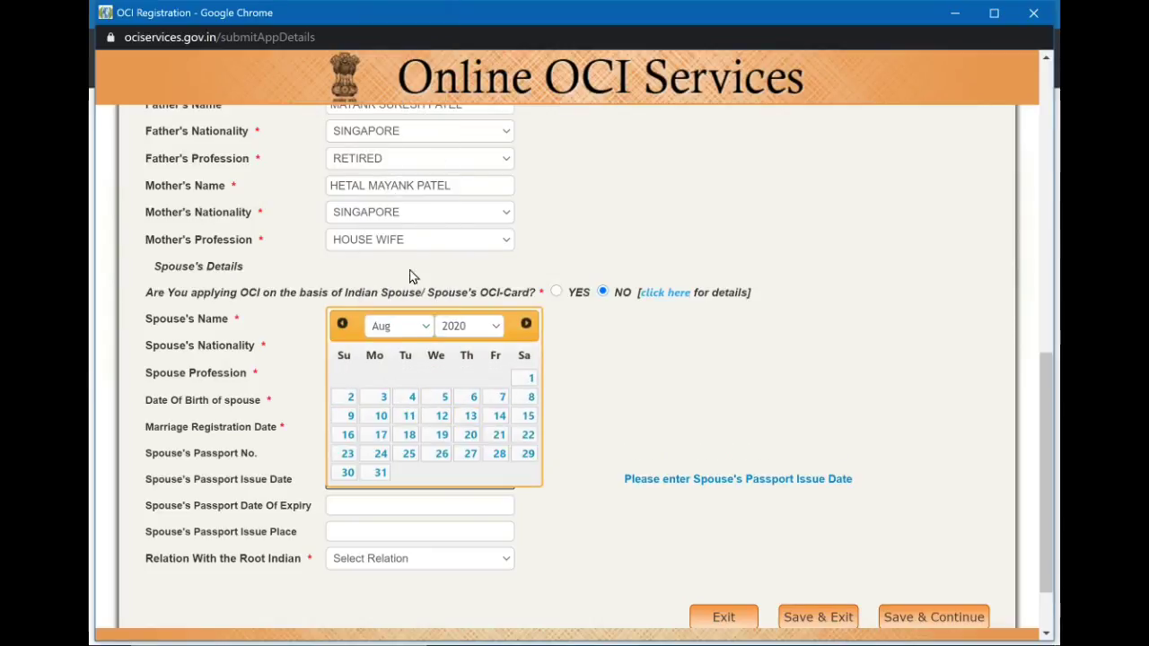
click(447, 435)
Set the spouse's passport expiry date to 06/DEC/2028.
click(429, 508)
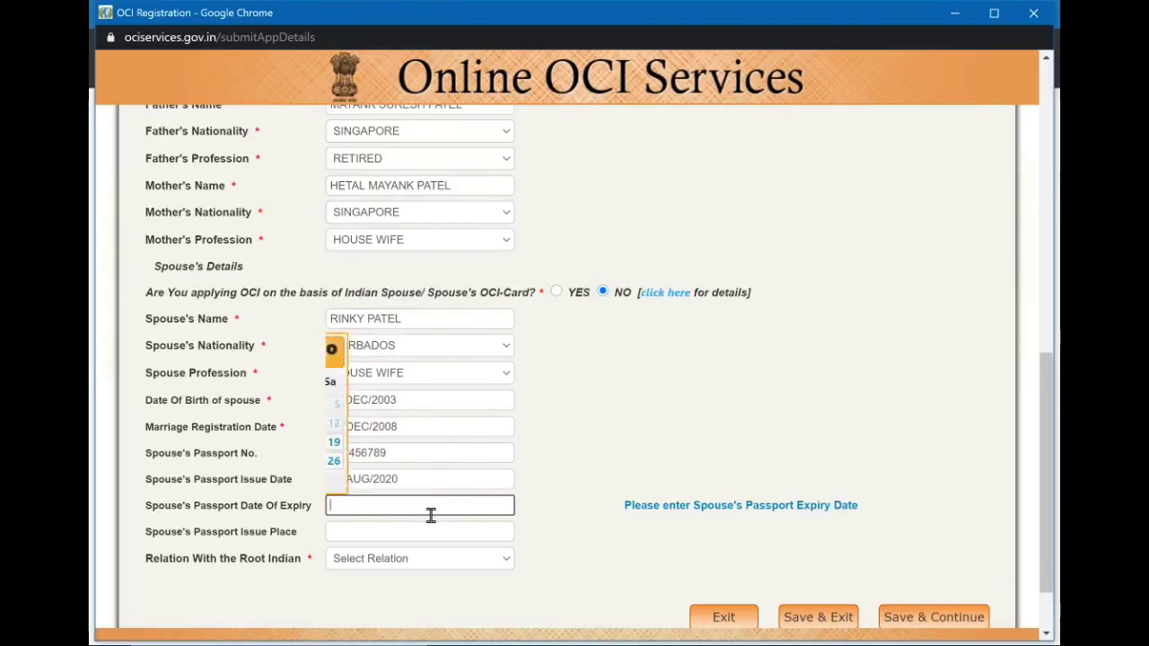
click(485, 350)
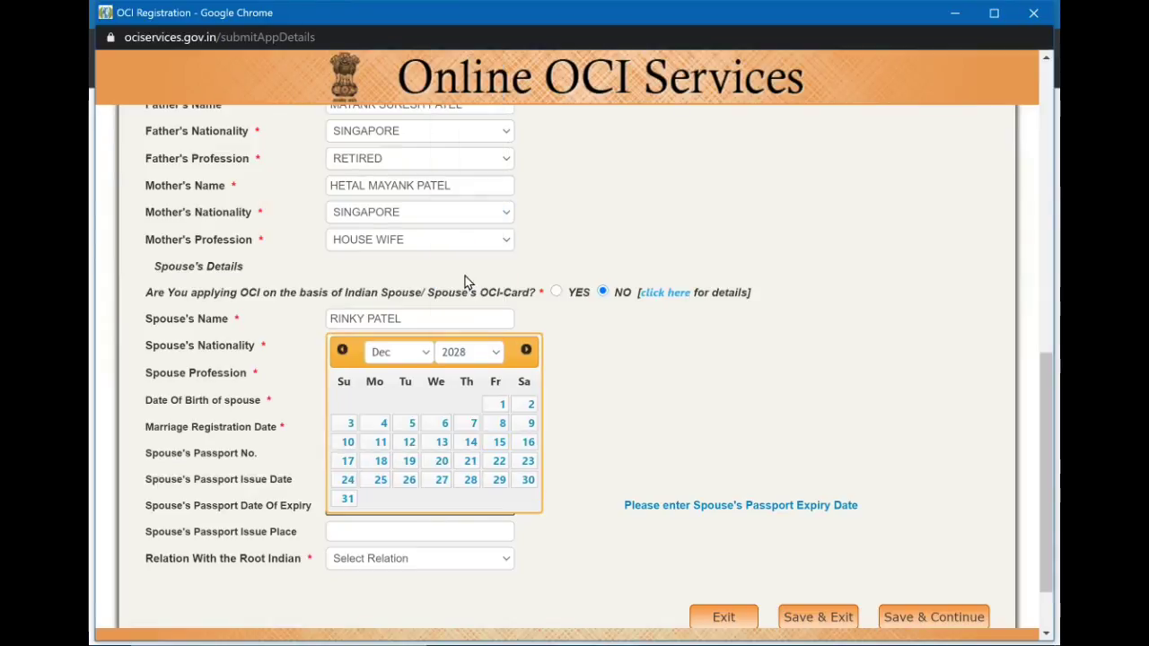
click(465, 274)
click(441, 424)
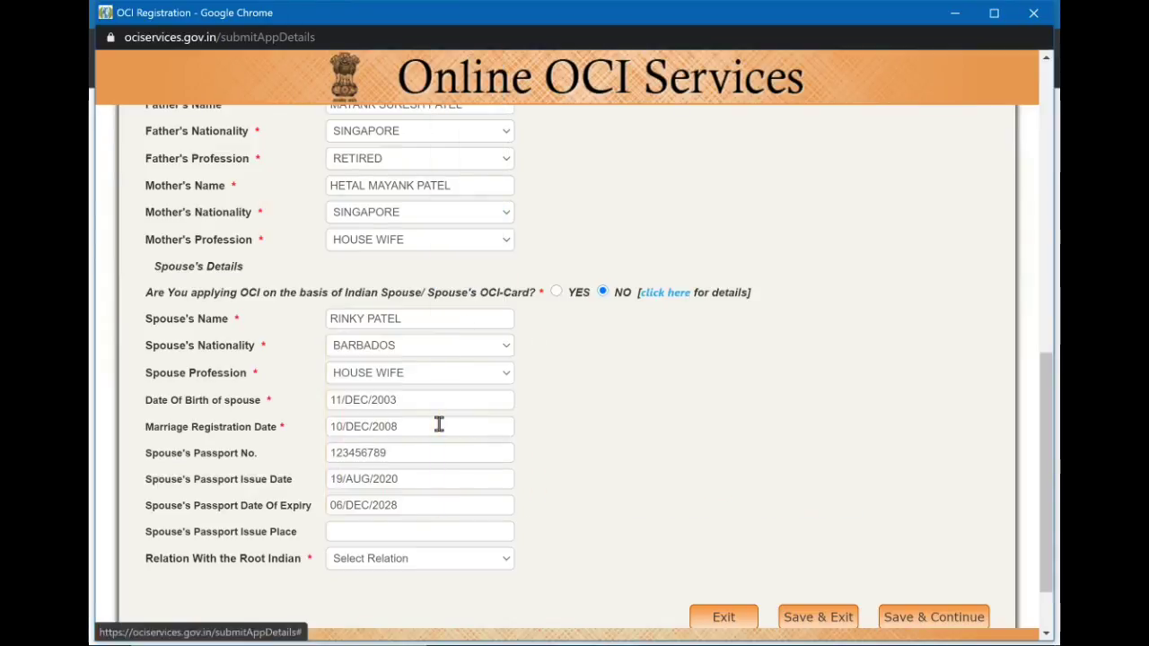
click(423, 533)
Enter USDOS as the passport issue place and set relation with the root Indian to SELF.
text(US)
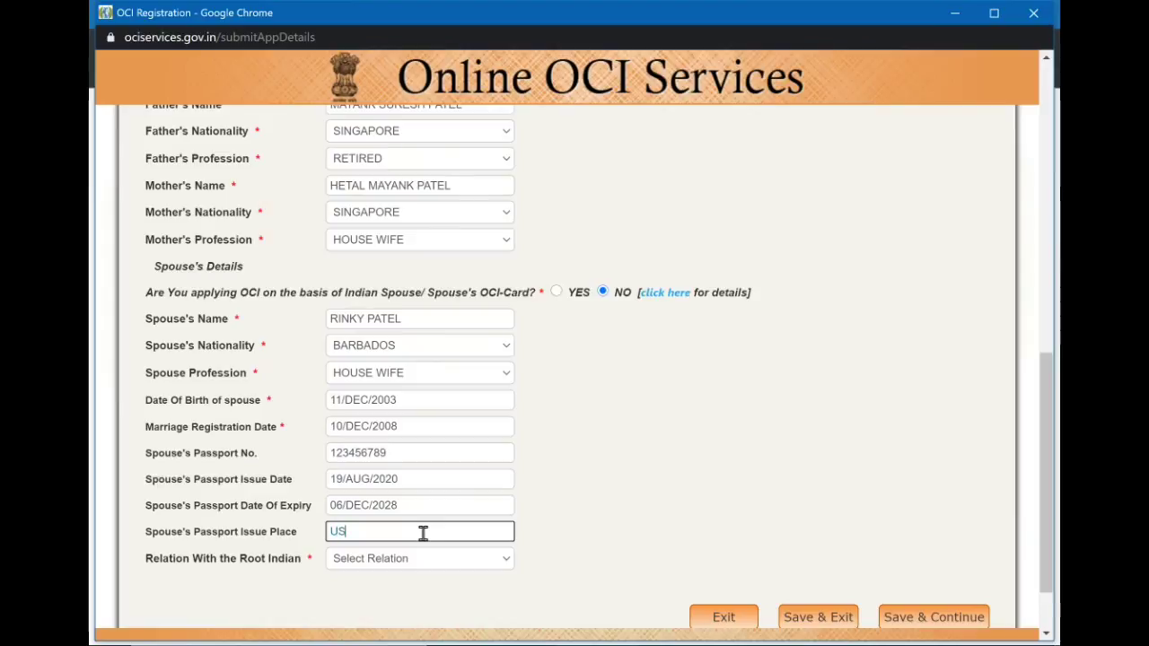
text(DOS)
click(446, 558)
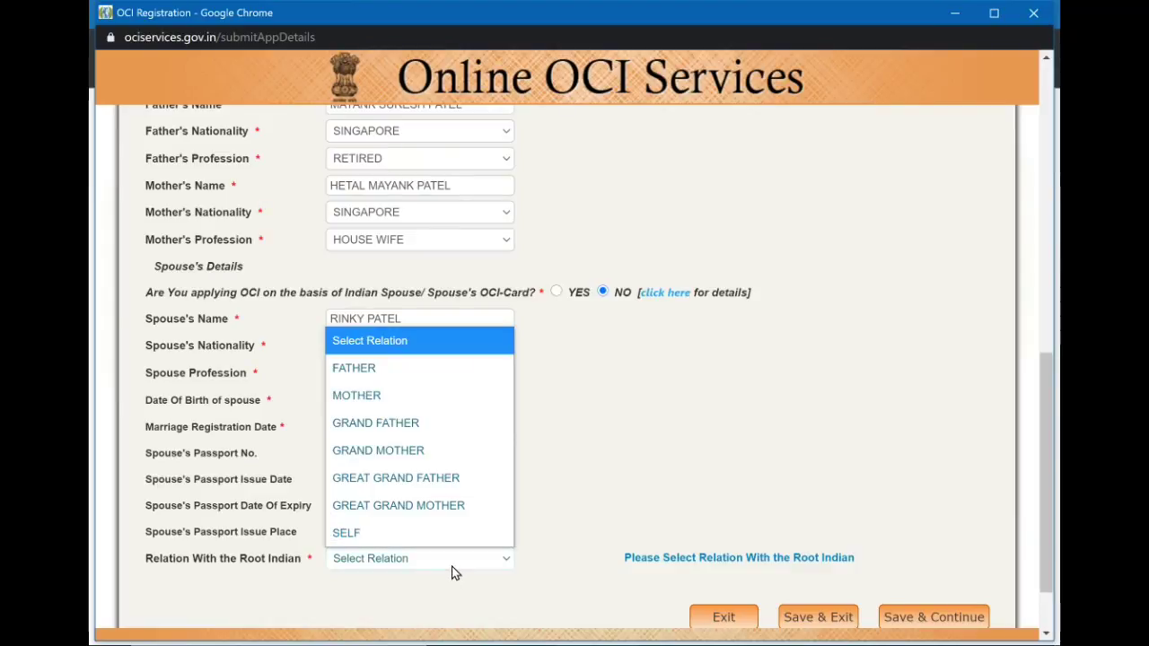
click(575, 527)
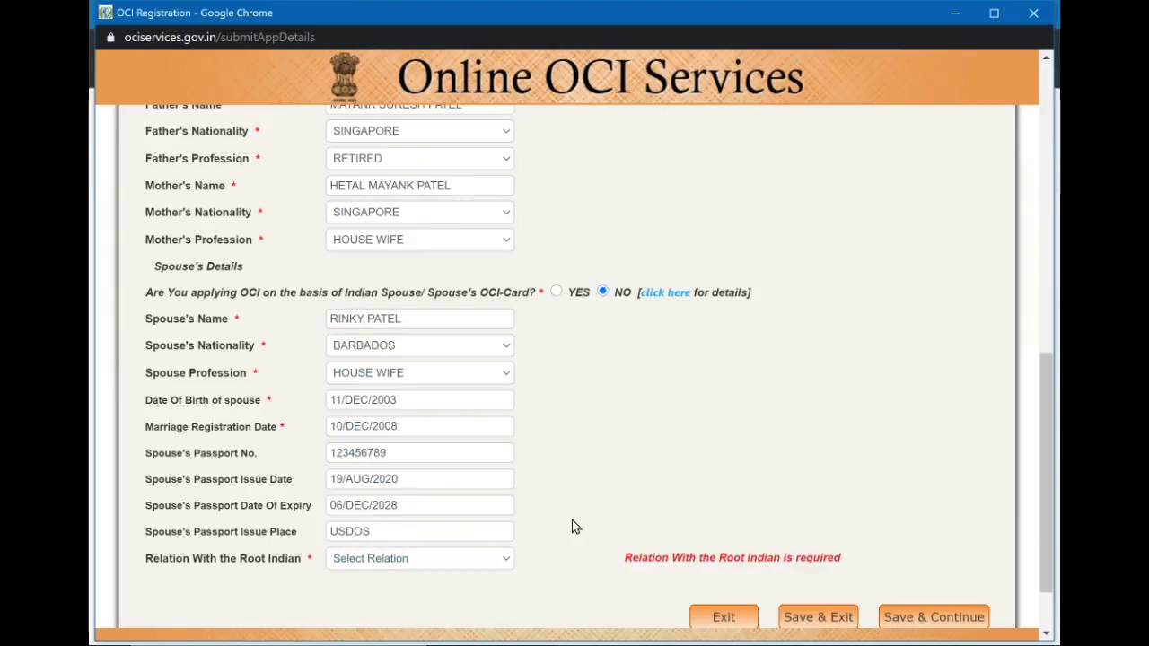
click(478, 559)
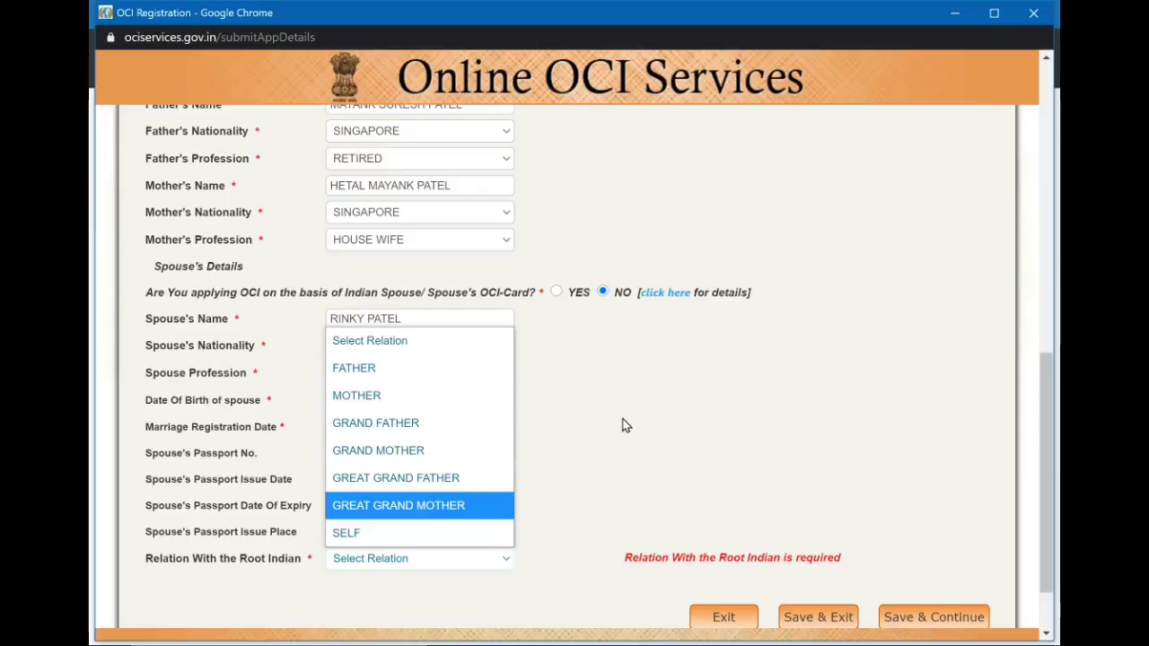
click(452, 532)
click(467, 560)
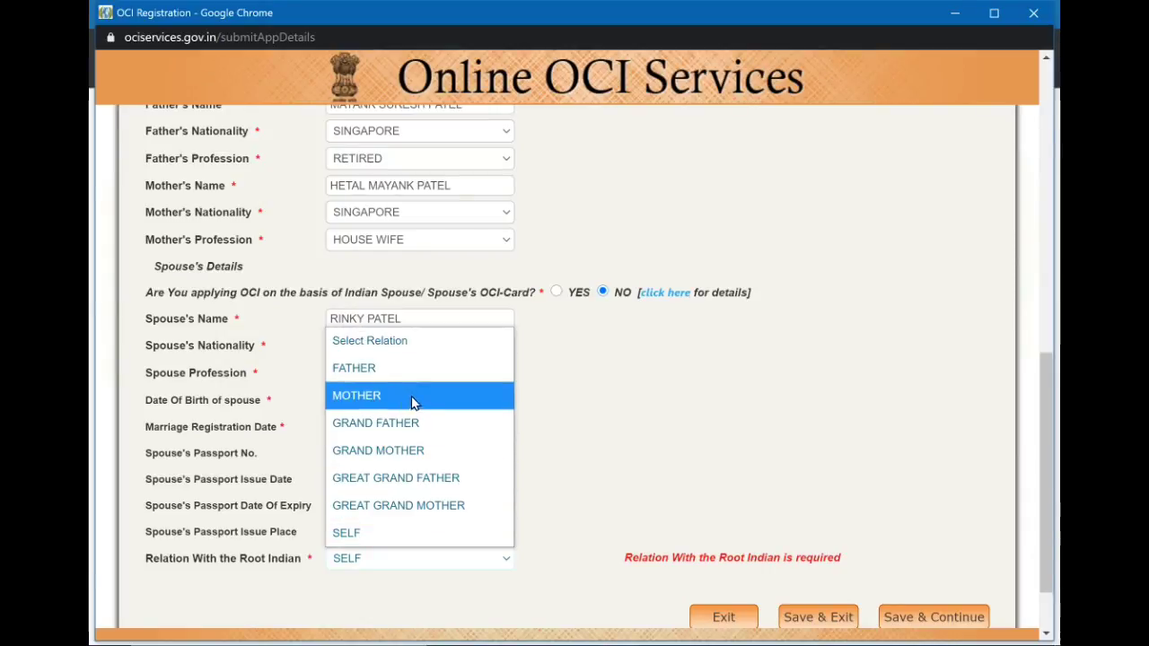
click(601, 468)
scroll(603, 473, down, 1)
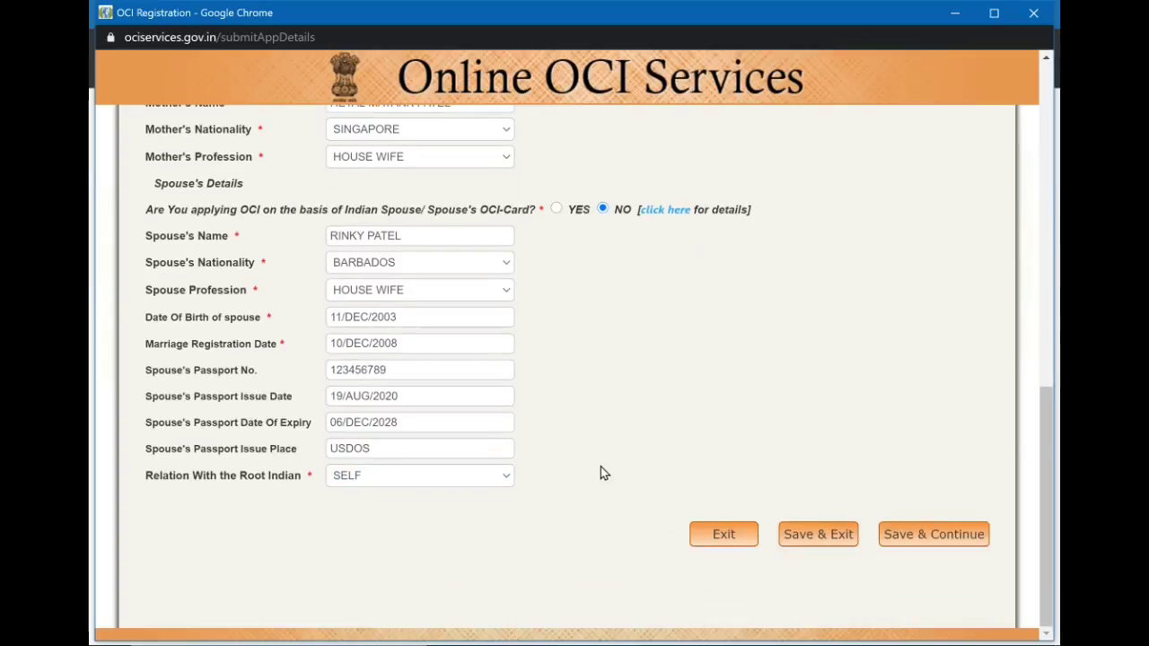
scroll(603, 473, up, 3)
scroll(603, 473, down, 3)
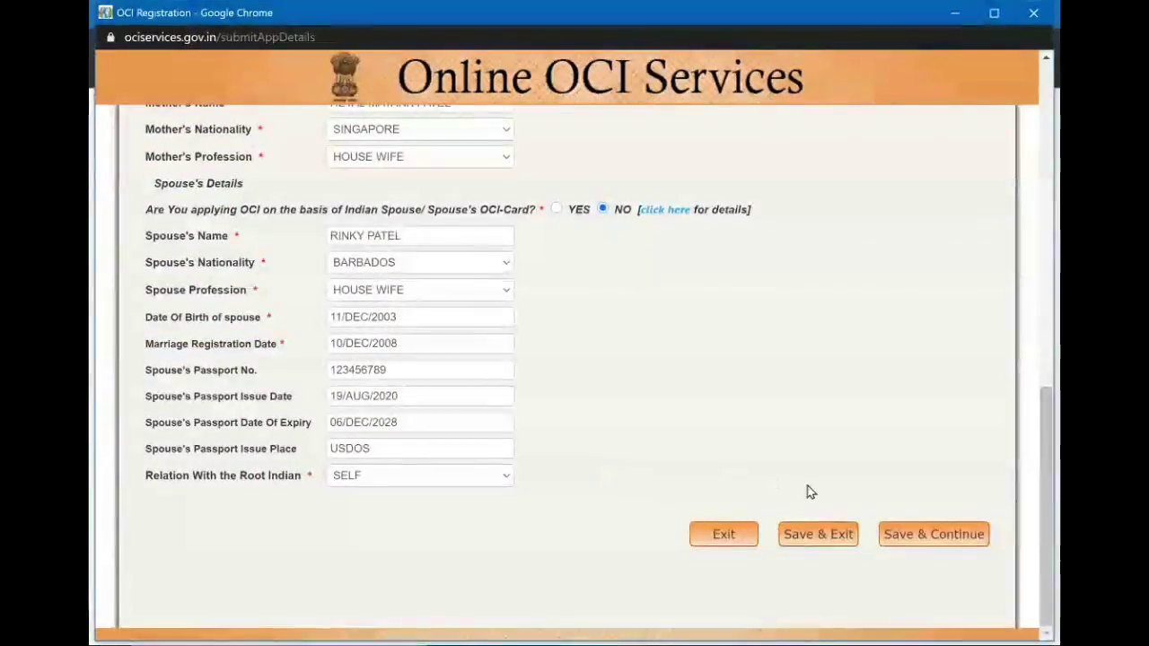
Save the first page and choose DOCTOR as the occupation on Page-II.
click(936, 536)
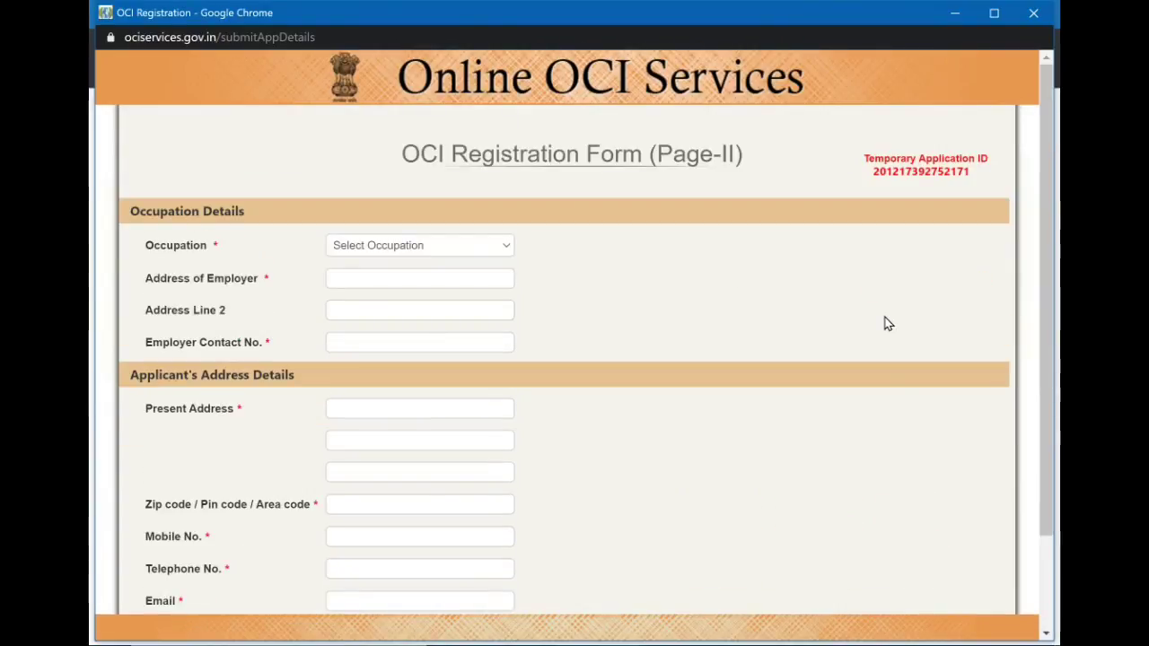
scroll(885, 323, down, 2)
scroll(886, 324, up, 2)
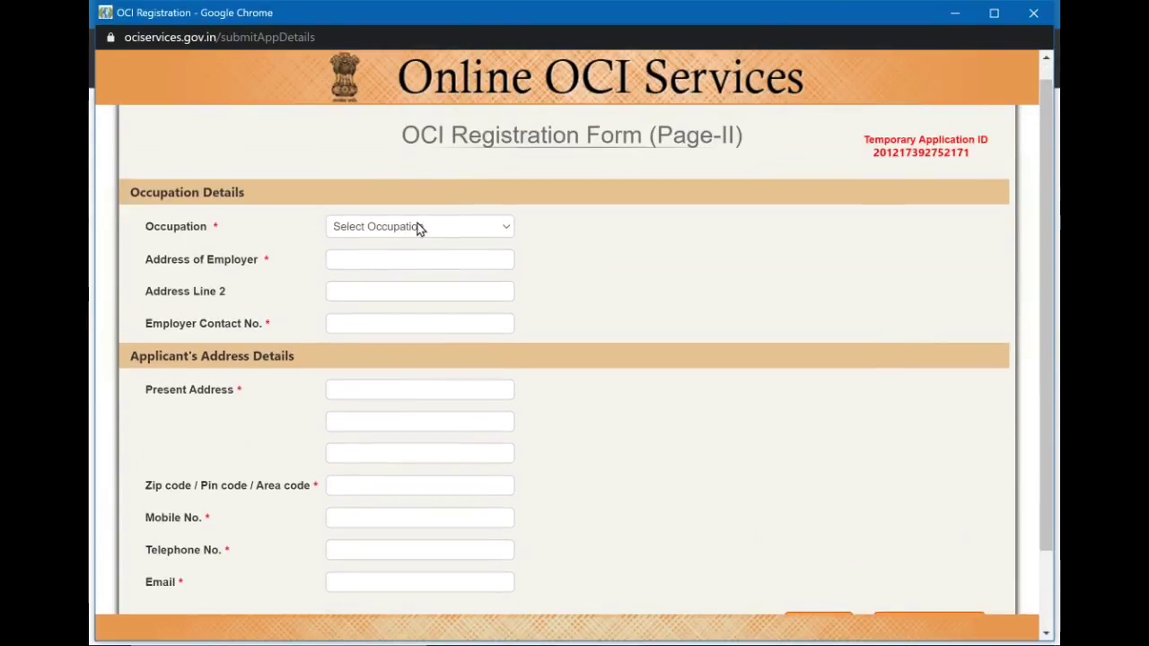
click(419, 227)
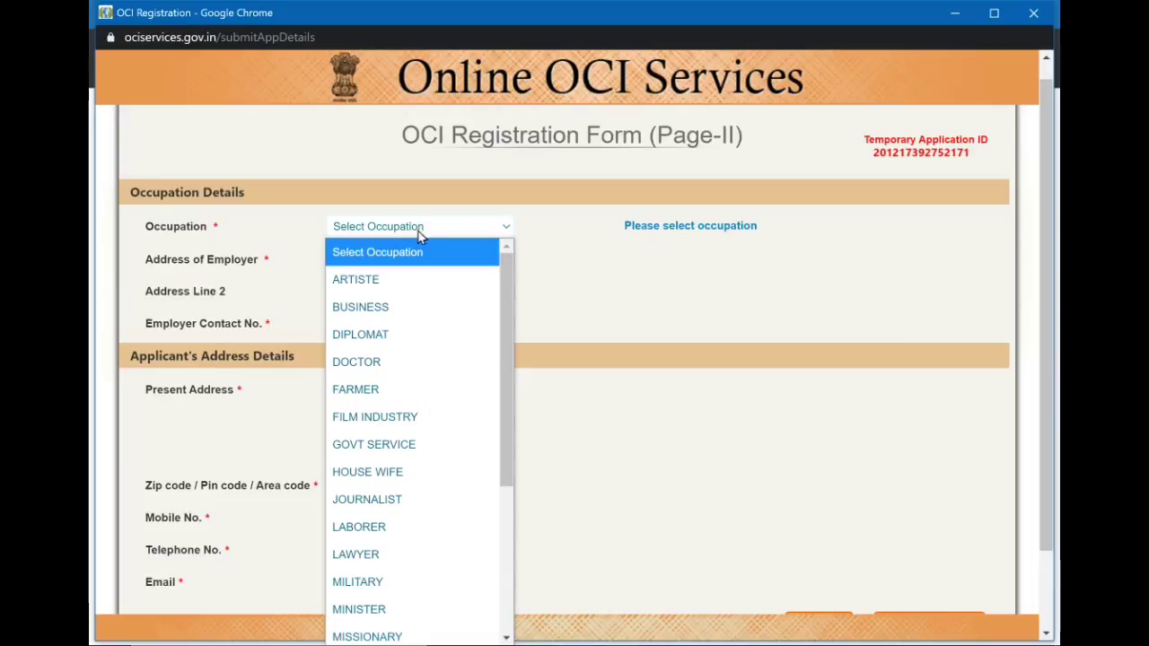
scroll(419, 304, down, 1)
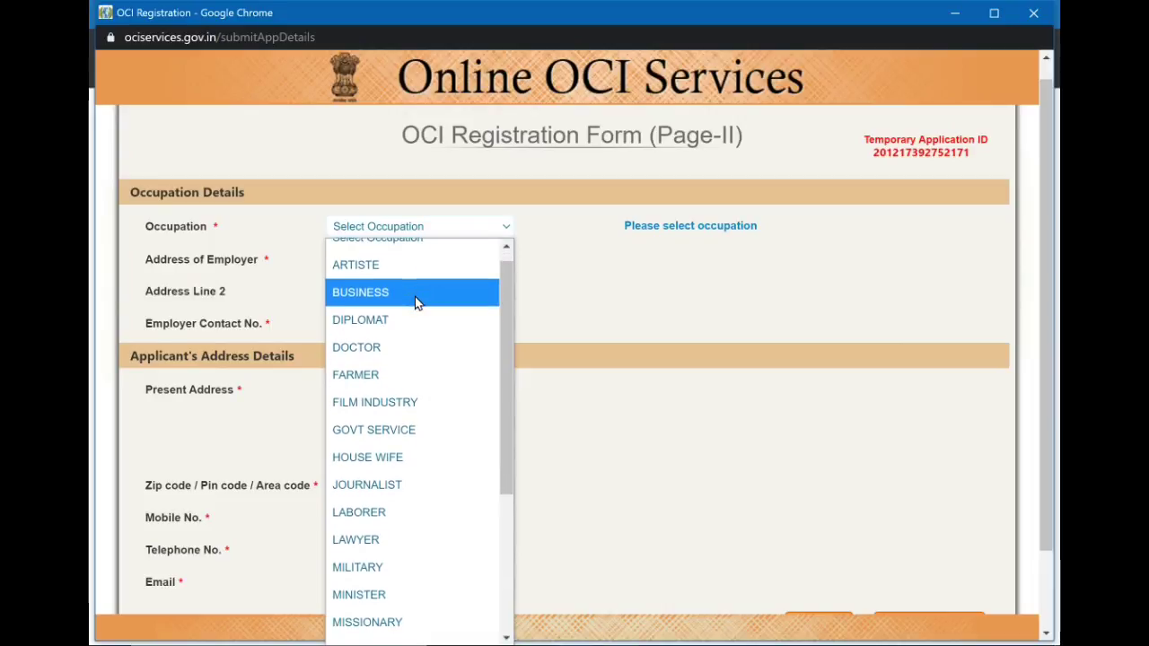
scroll(416, 299, down, 1)
scroll(415, 299, down, 1)
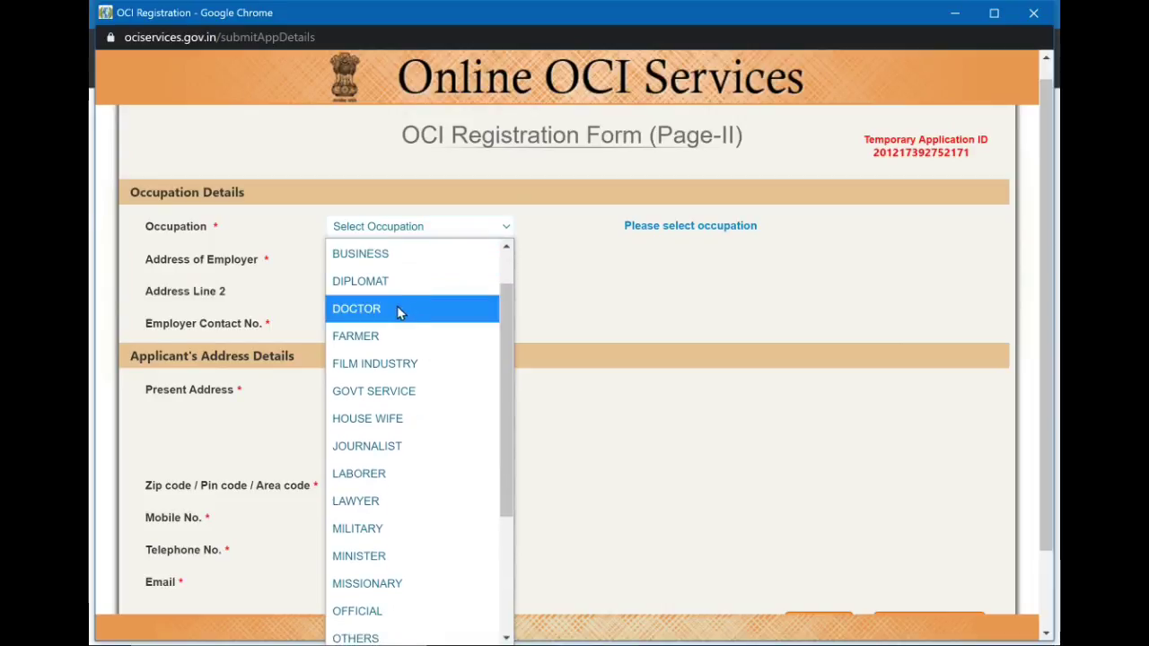
click(401, 310)
Enter the employer's two-line address and the employer contact number.
click(407, 262)
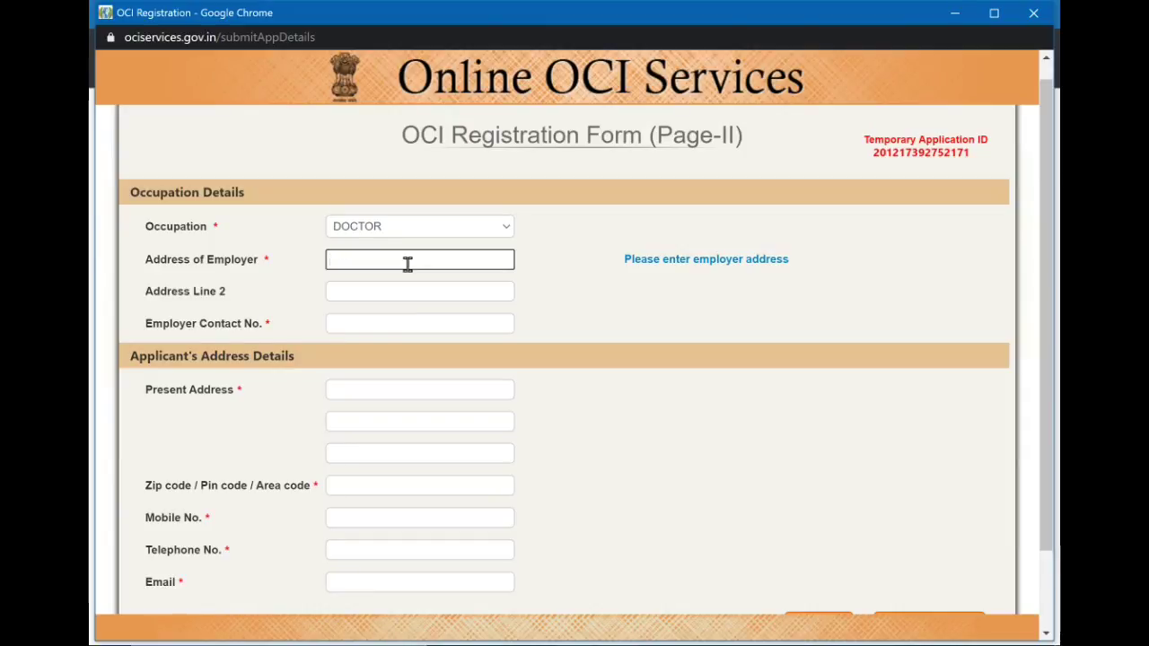
text(1234 hospita)
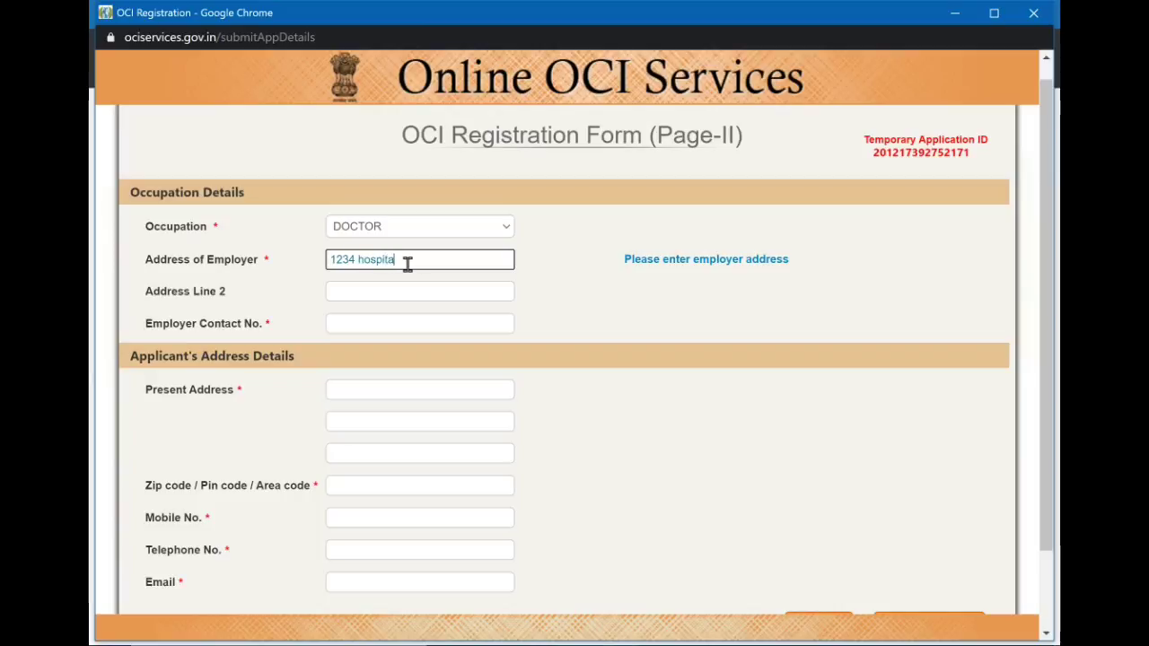
text(l rd)
click(434, 289)
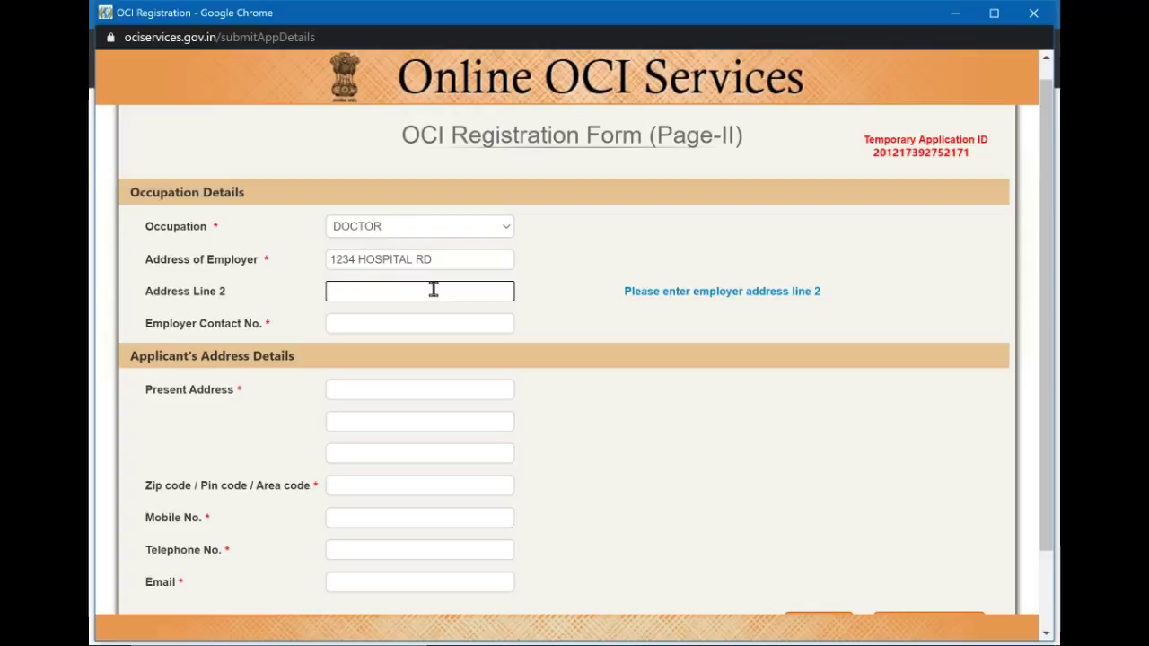
text(buford, MA 28965)
click(557, 345)
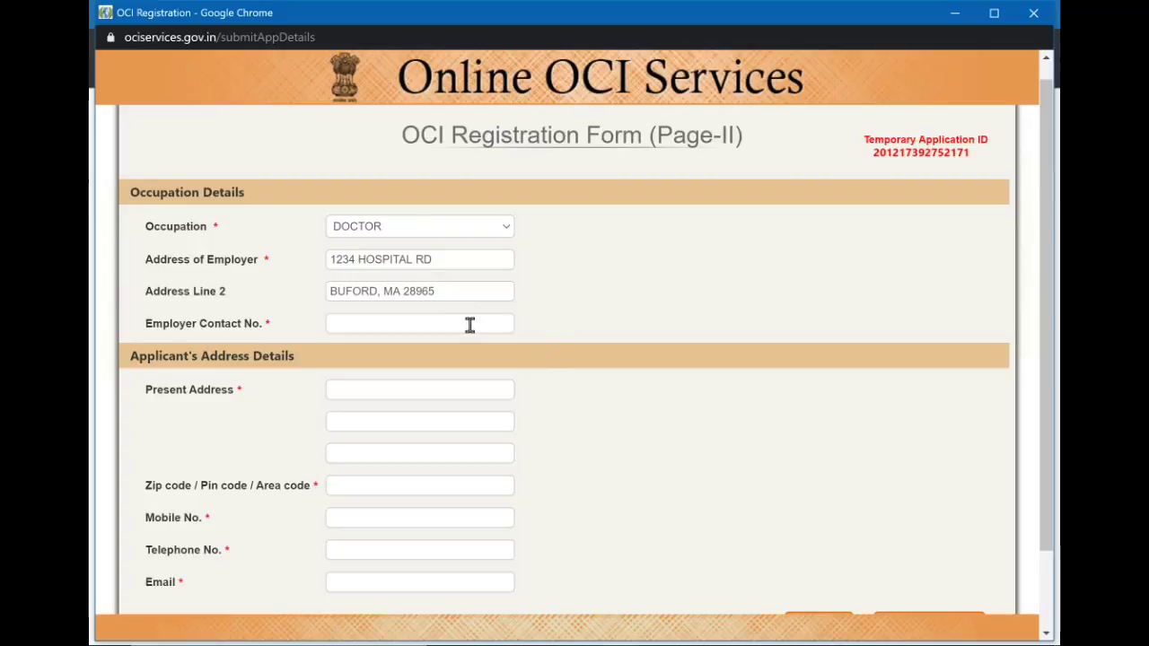
click(461, 324)
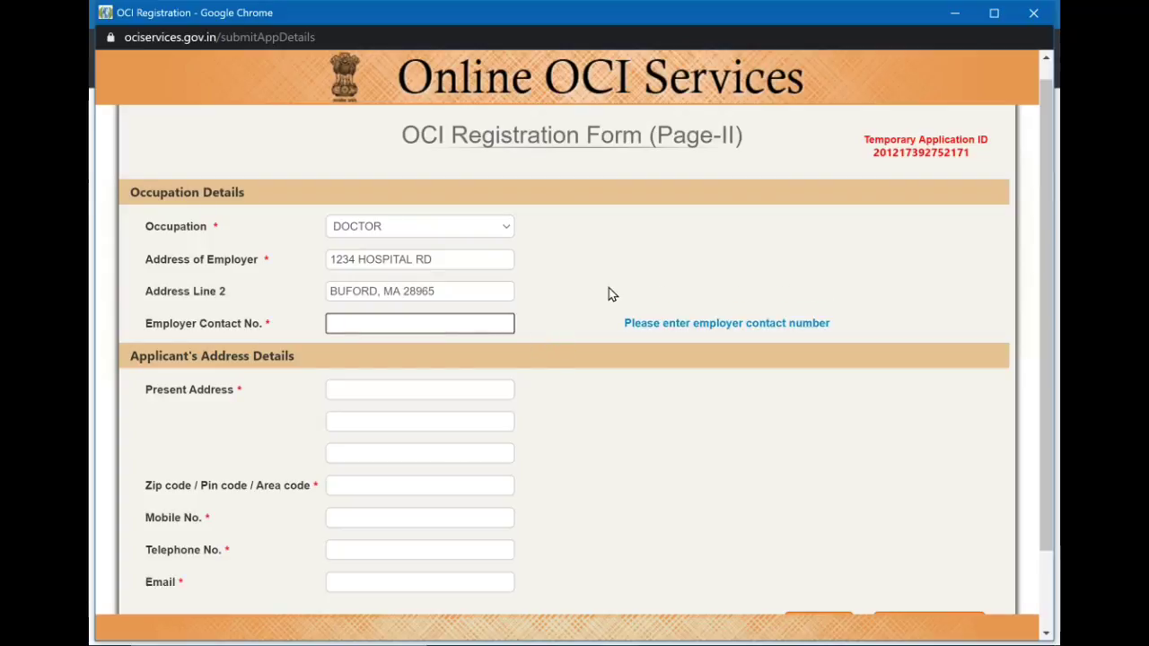
click(477, 391)
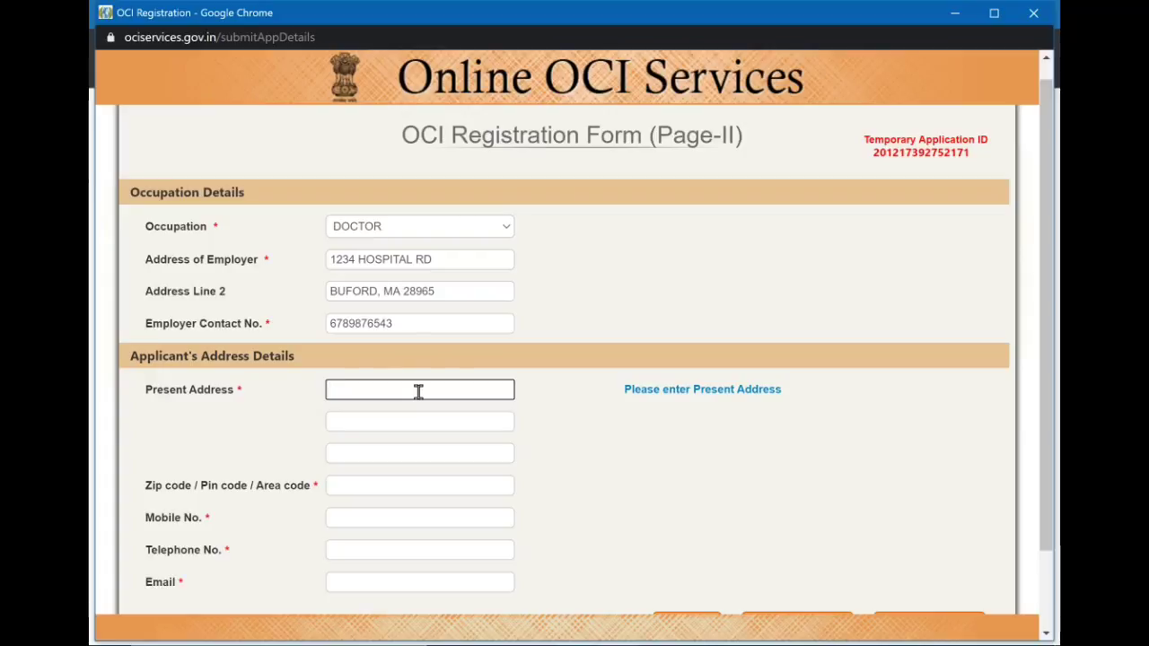
Enter the applicant's present address lines and zip code.
text(1234 good house lane)
click(440, 420)
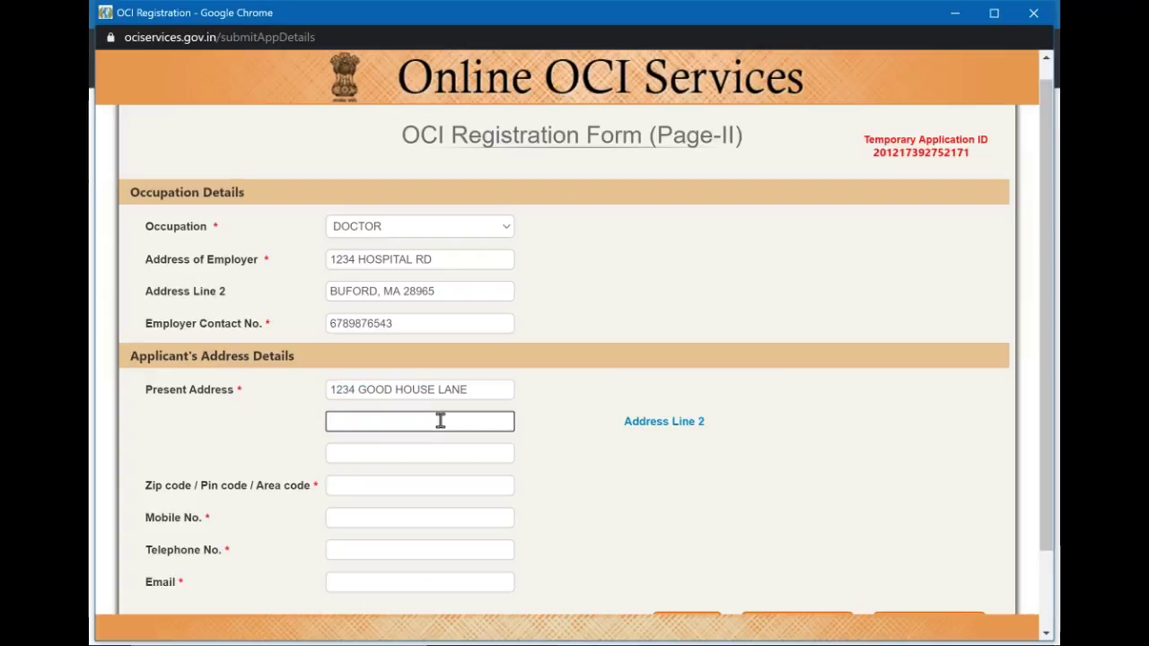
text(buford, )
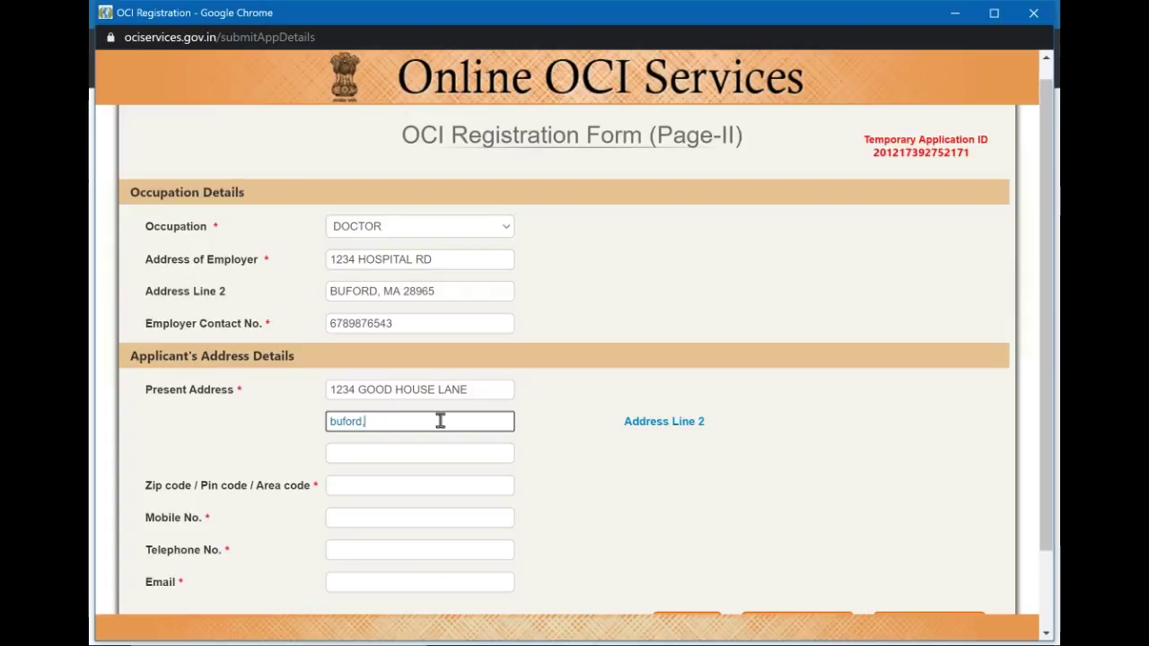
text(MA)
click(456, 450)
click(452, 490)
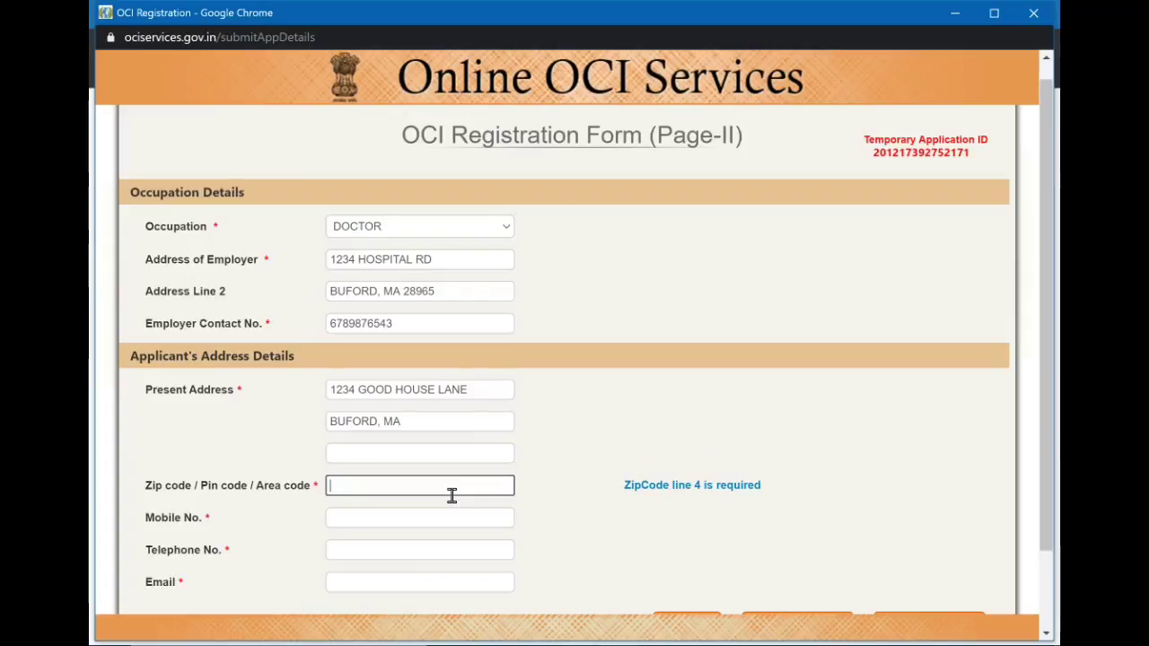
scroll(451, 495, down, 1)
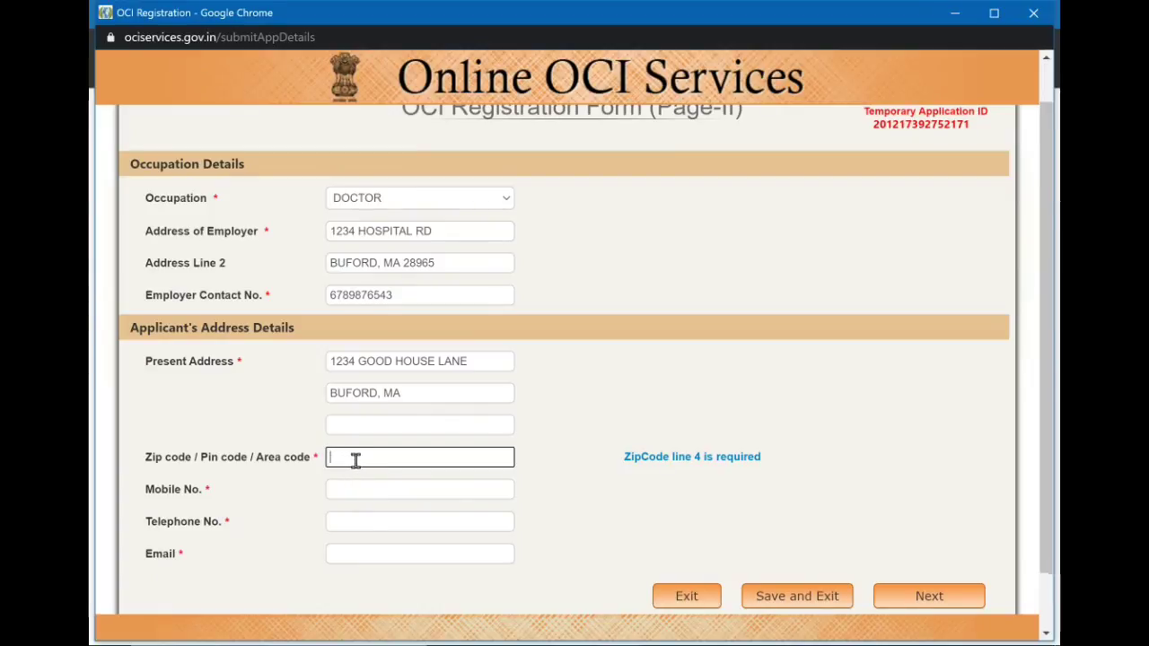
scroll(353, 462, down, 1)
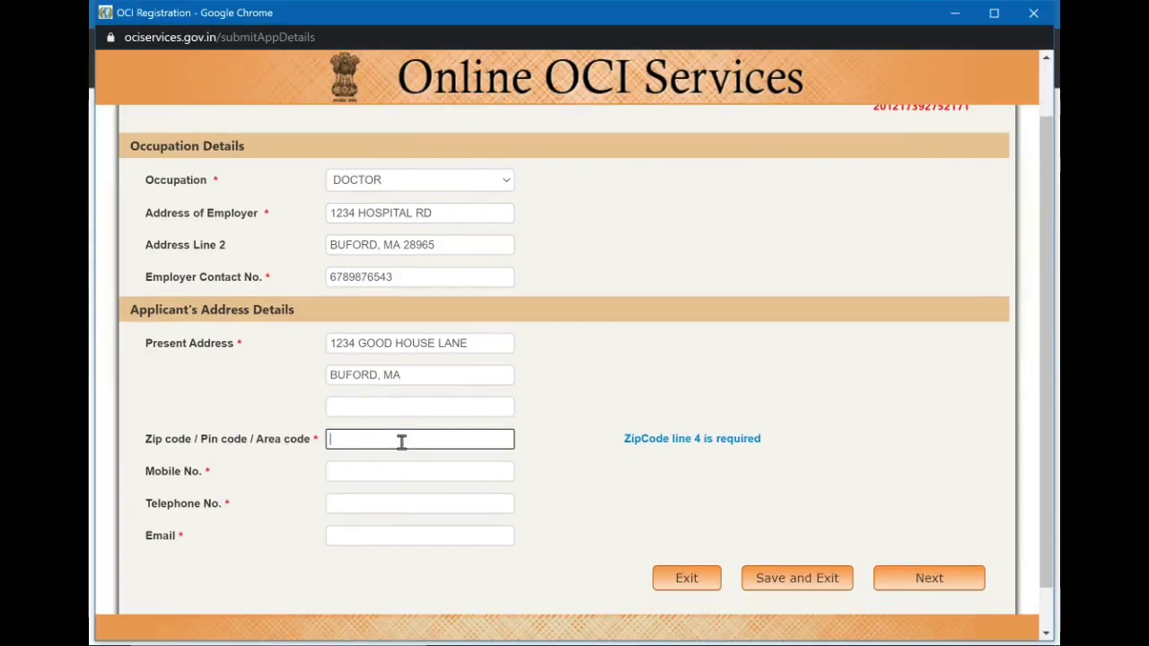
text(37896)
Fill in the applicant's mobile number, telephone number and e-mail address.
click(405, 470)
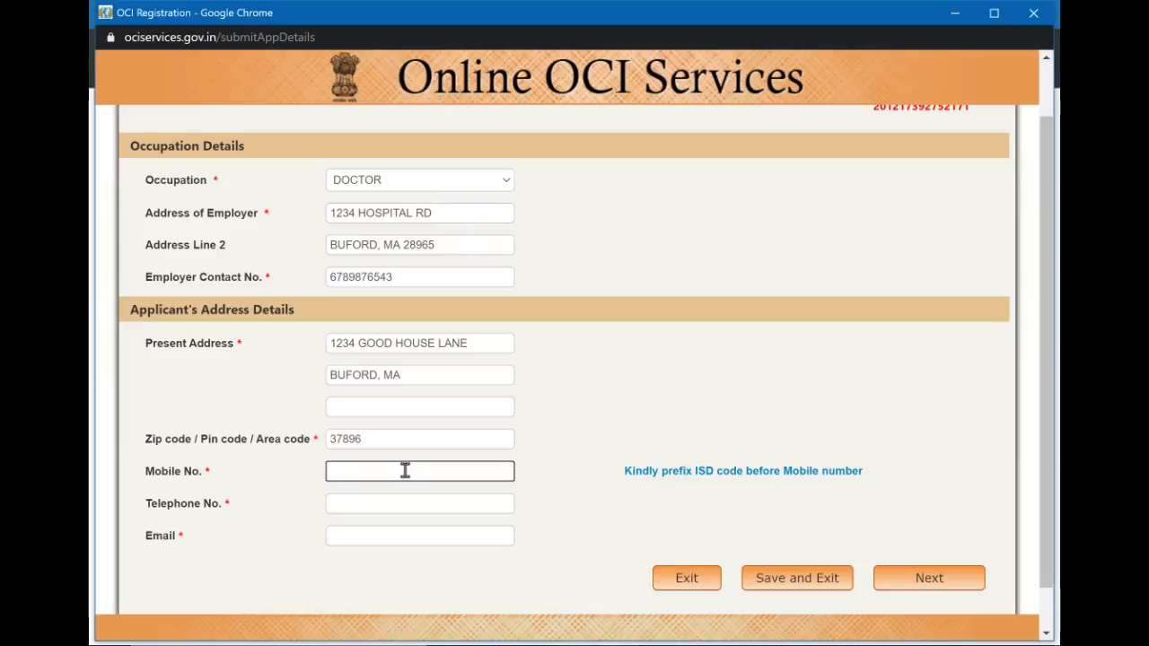
click(407, 500)
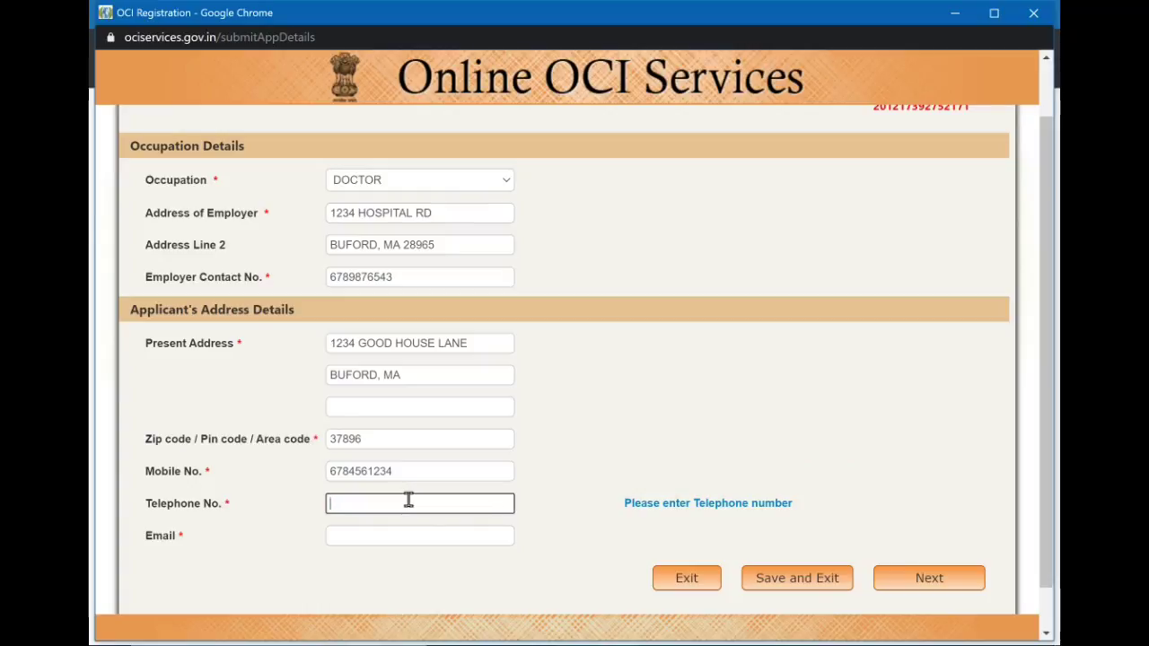
click(420, 538)
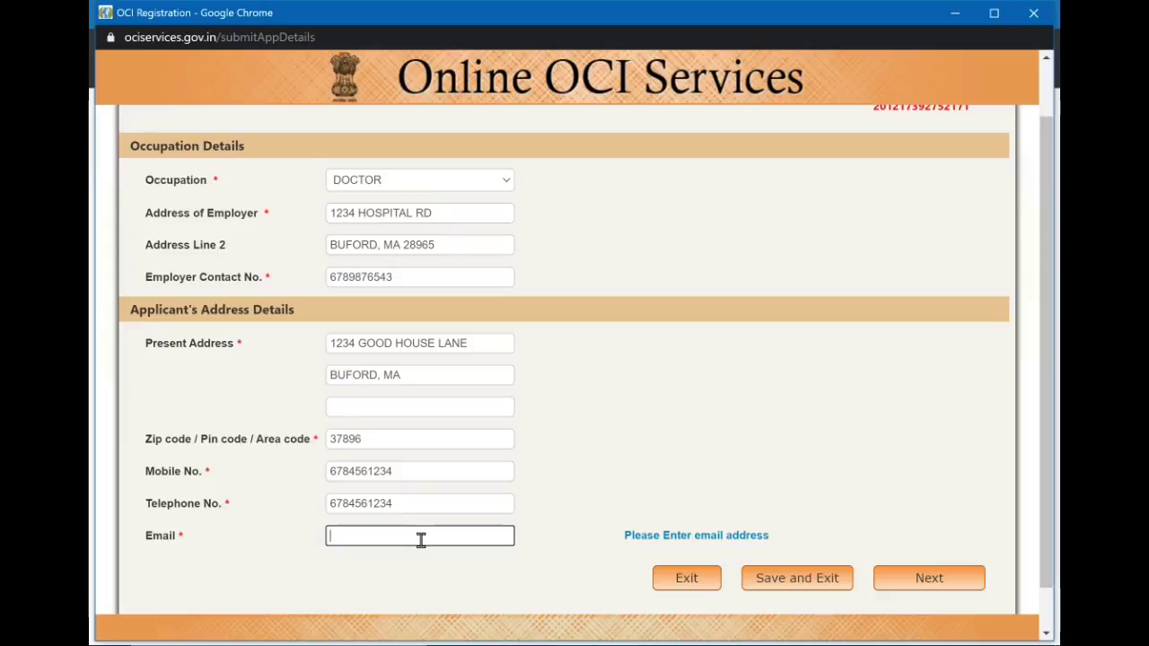
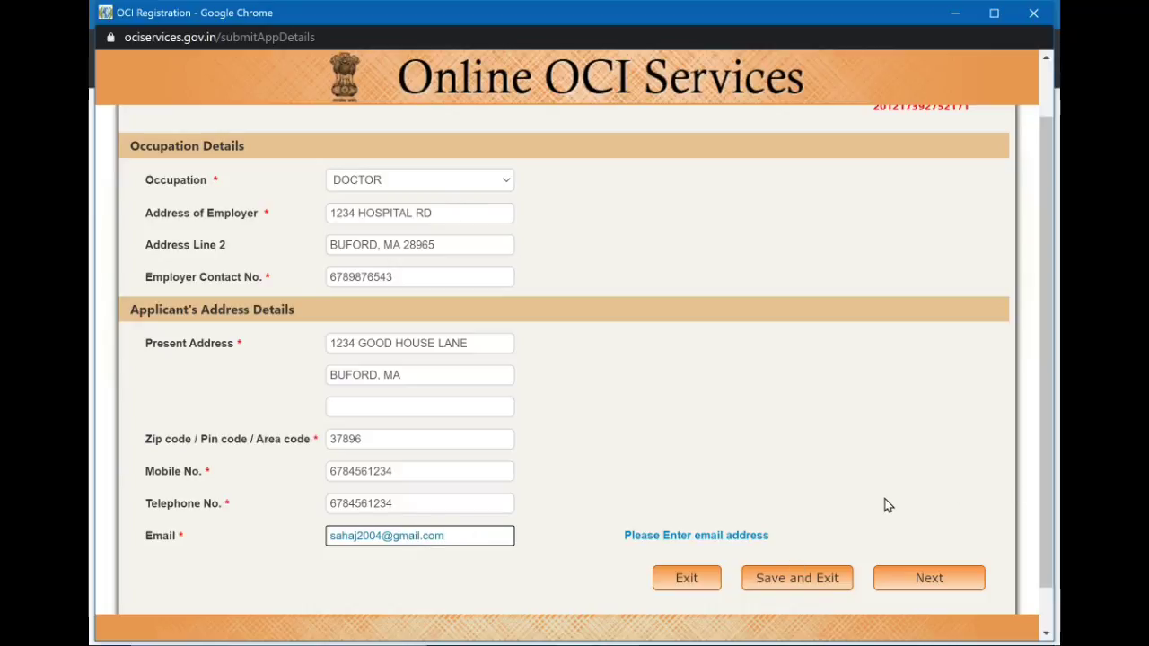
scroll(884, 506, down, 1)
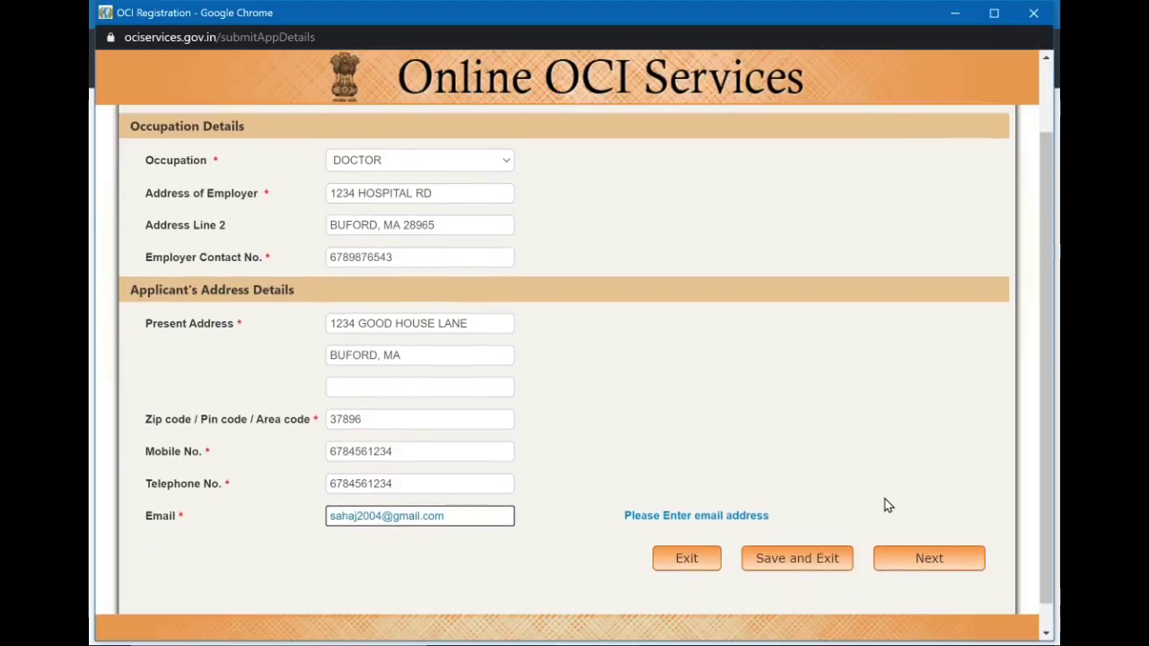
Proceed to Verify Information and review the details, including the temporary application ID.
click(948, 566)
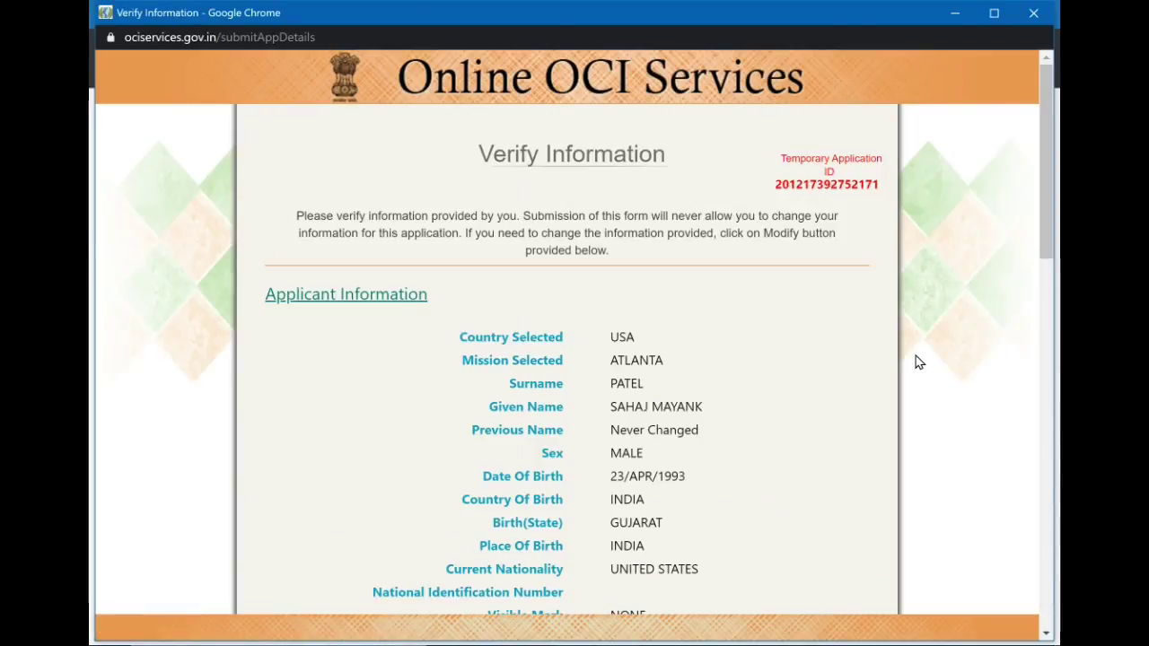
scroll(916, 359, down, 1)
scroll(918, 362, up, 1)
drag(781, 158, 888, 186)
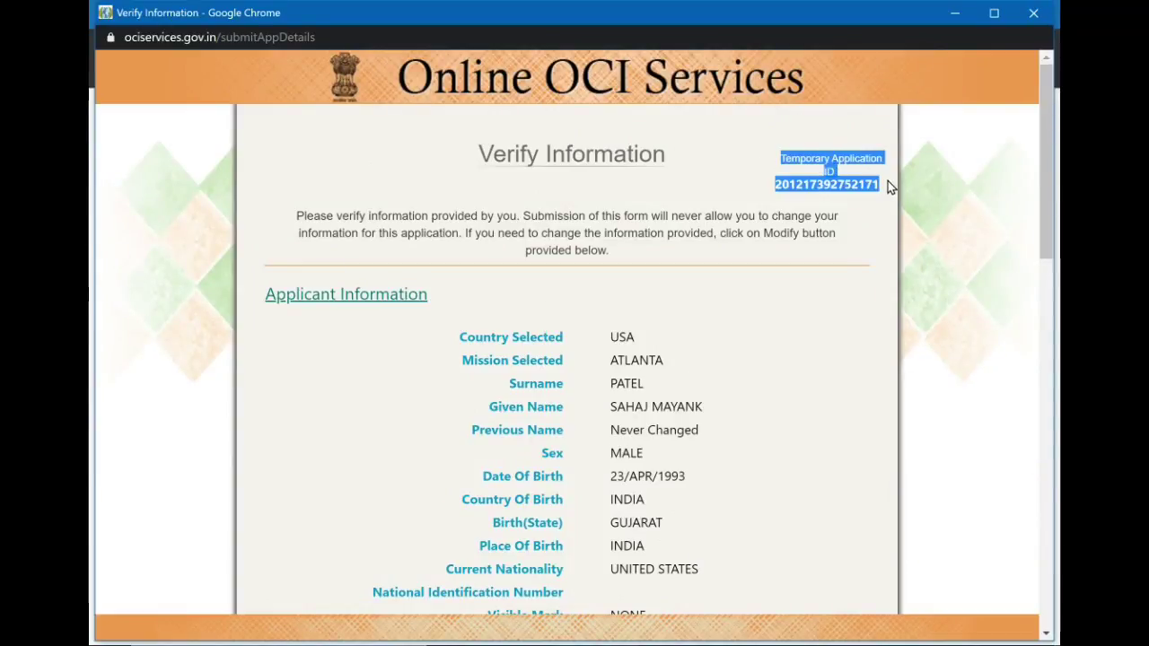
click(858, 162)
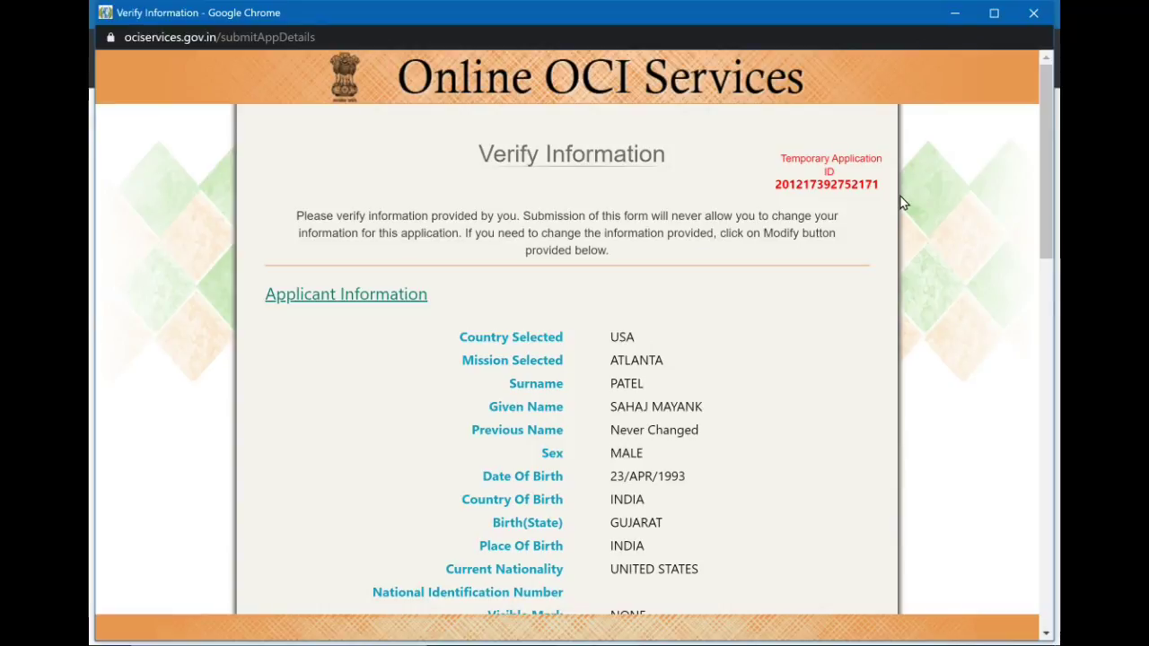
scroll(904, 203, down, 12)
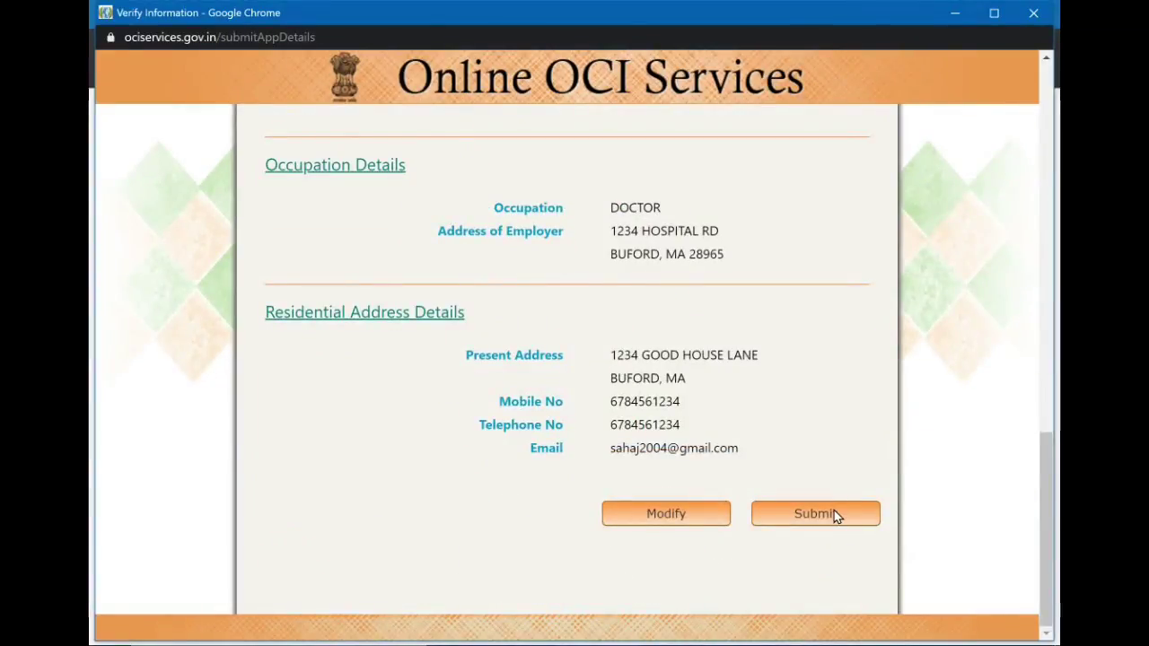
Submit the verified details and select the file reference number on the OCI Image Upload page.
click(834, 512)
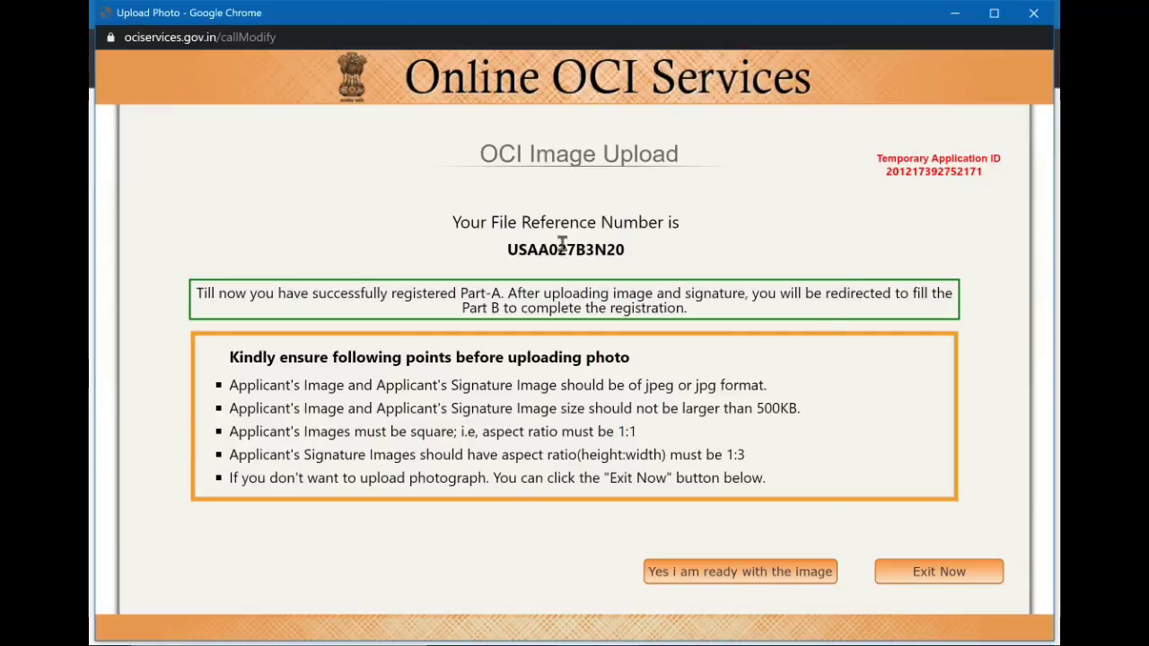
drag(507, 259, 643, 252)
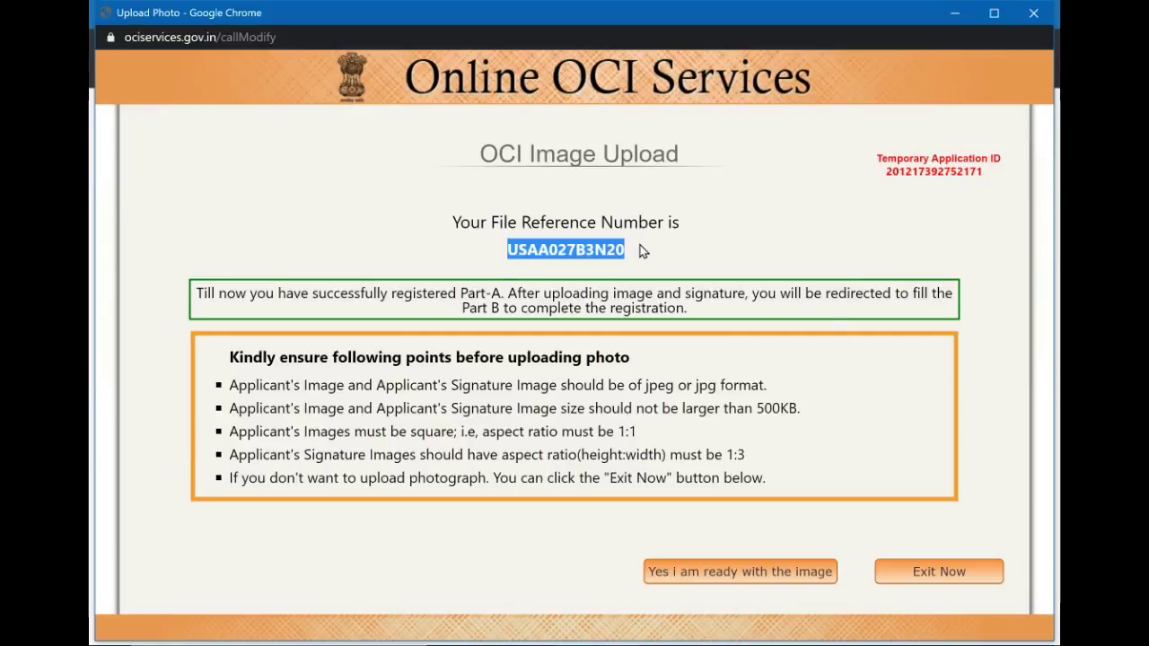
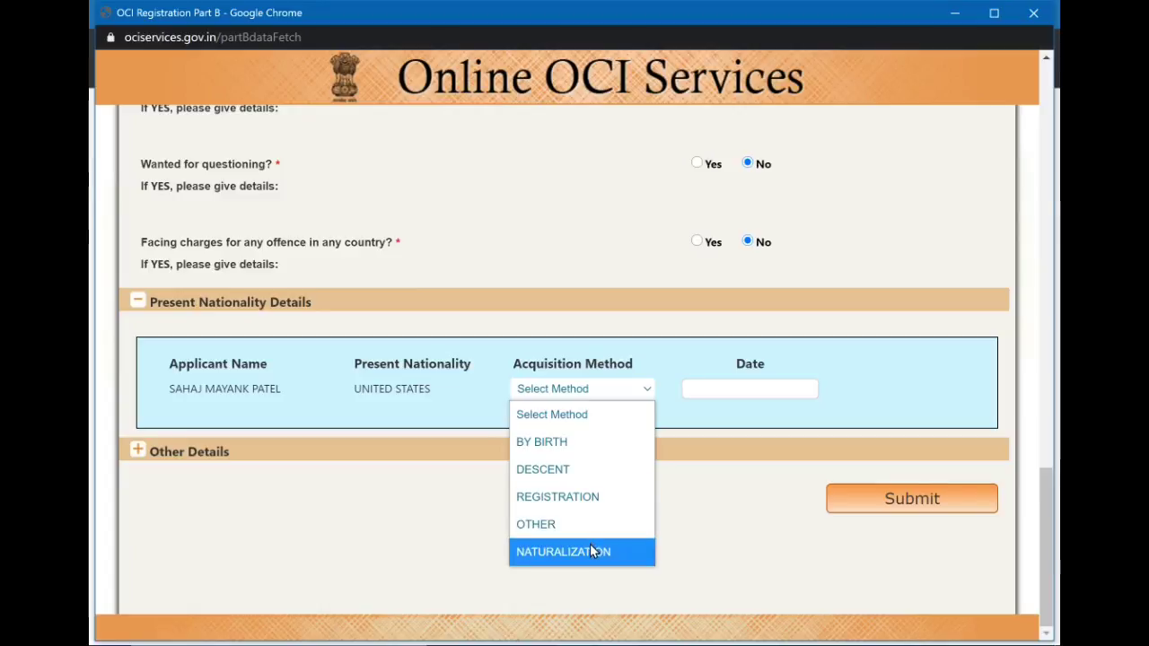
Set the acquisition method to NATURALIZATION with the date 16 May 2012.
click(590, 549)
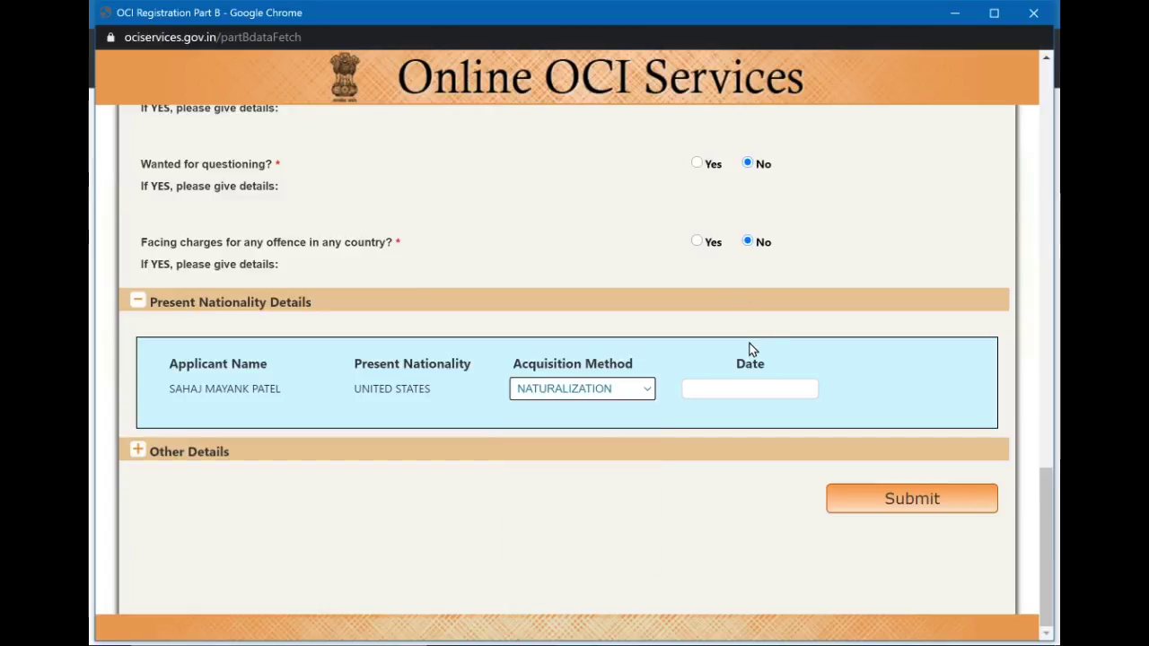
click(760, 384)
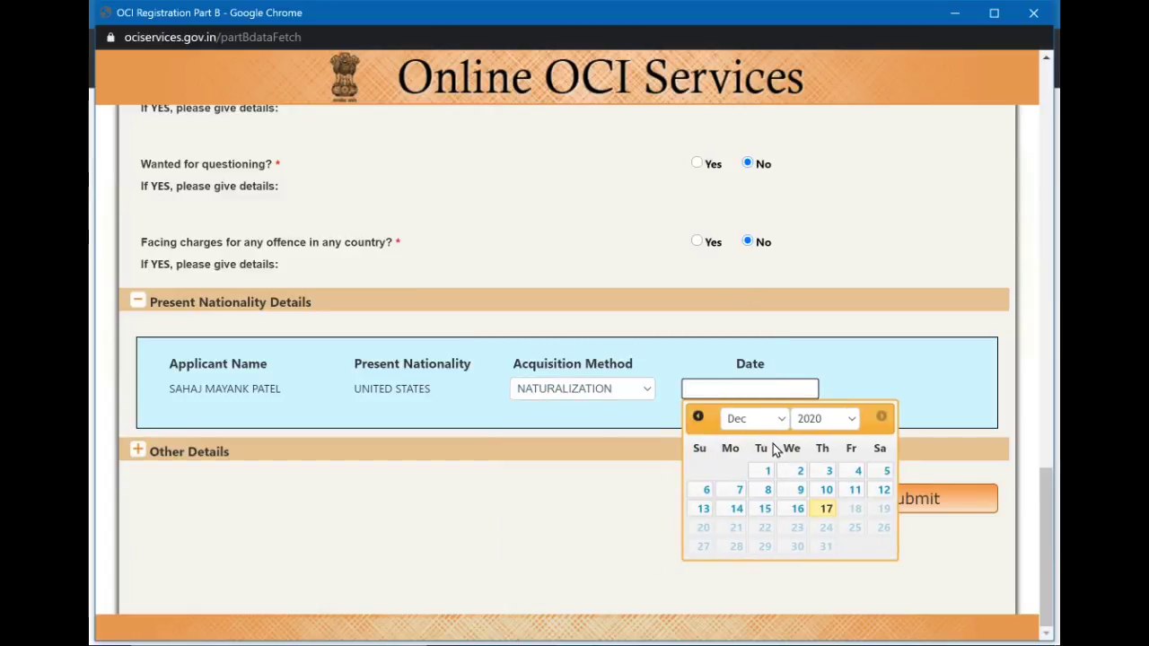
click(775, 418)
click(777, 203)
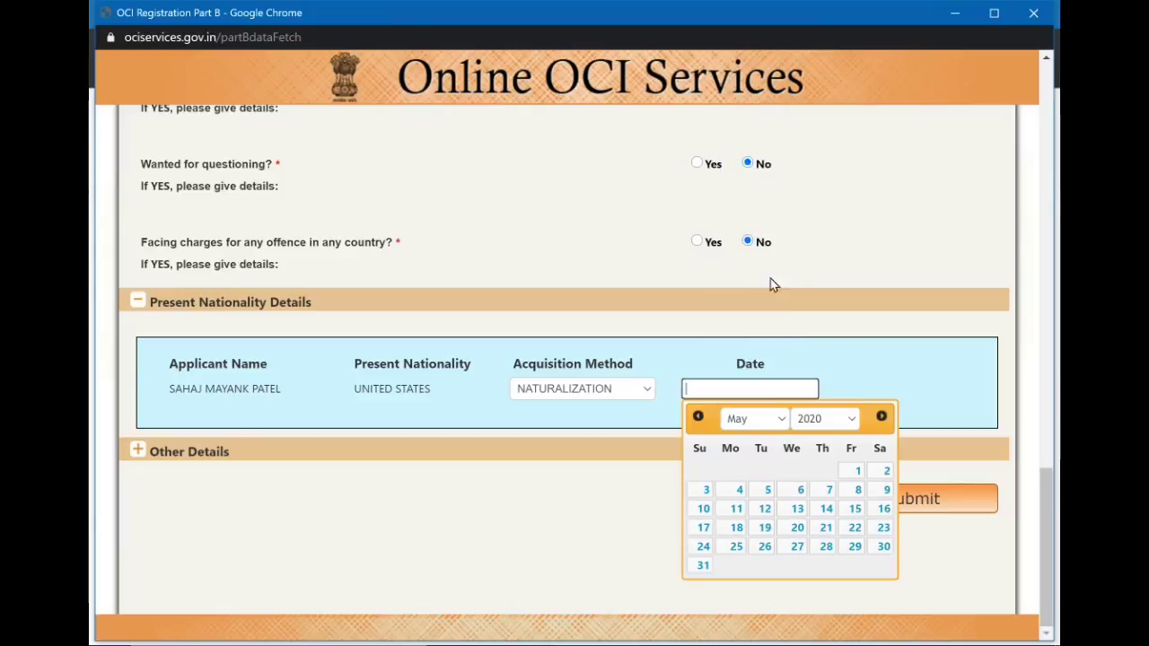
click(844, 419)
click(817, 175)
click(792, 509)
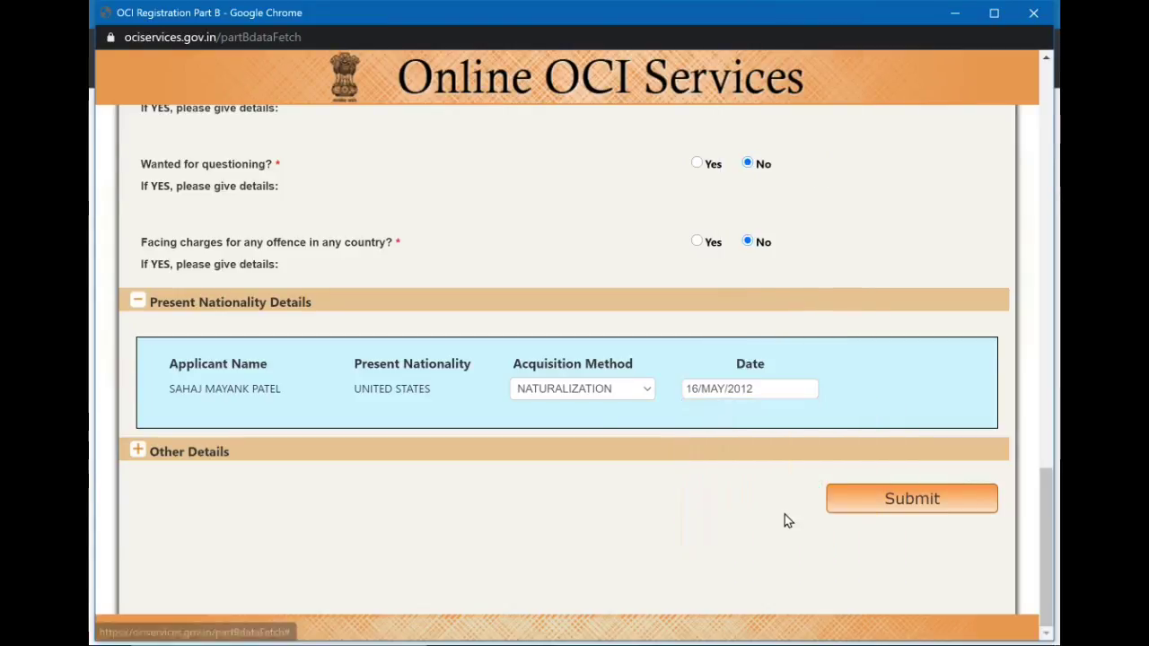
In Other Details, set previous nationality to INDIA and enter the renunciated passport number.
click(138, 452)
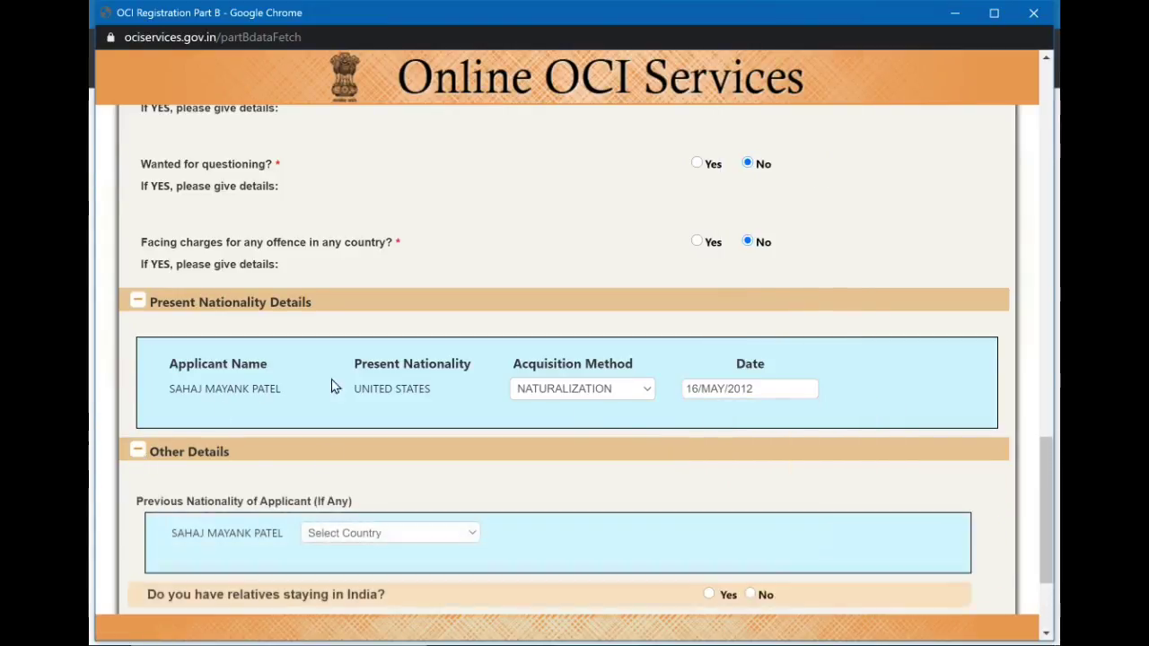
scroll(443, 400, down, 1)
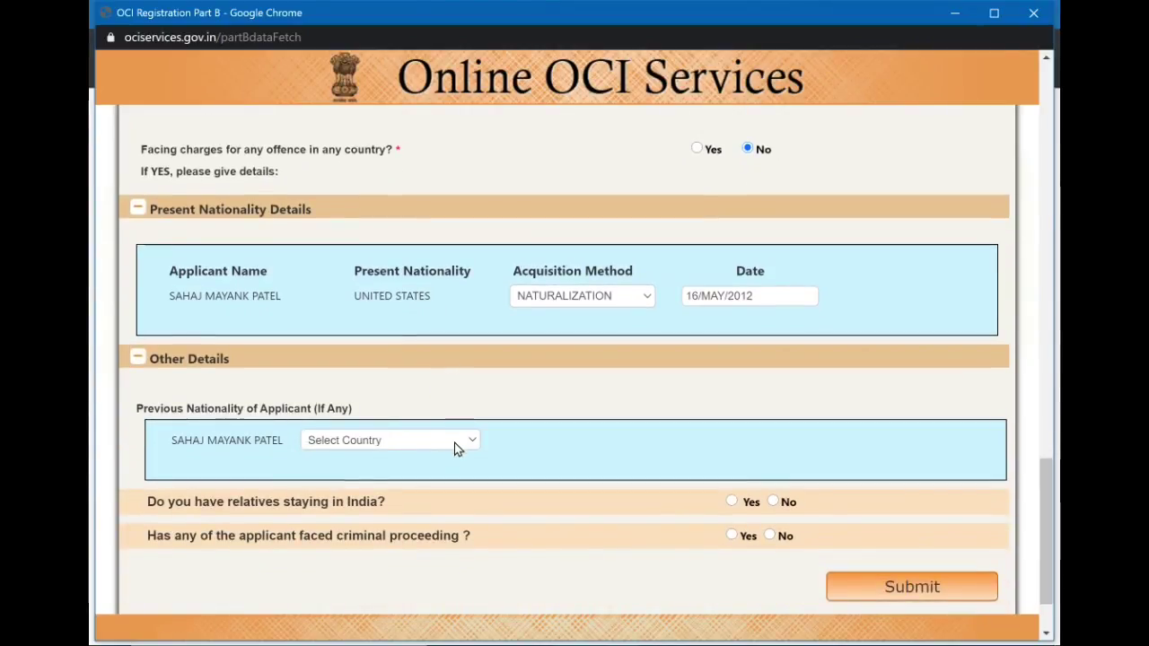
click(455, 442)
scroll(437, 261, down, 20)
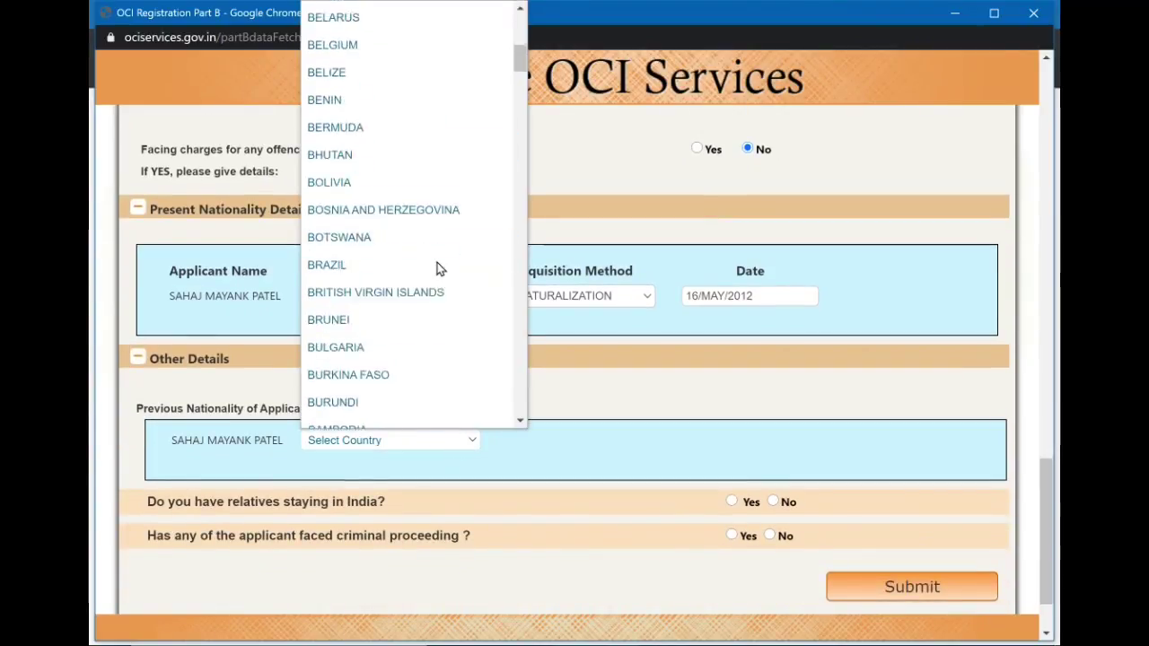
scroll(436, 239, down, 13)
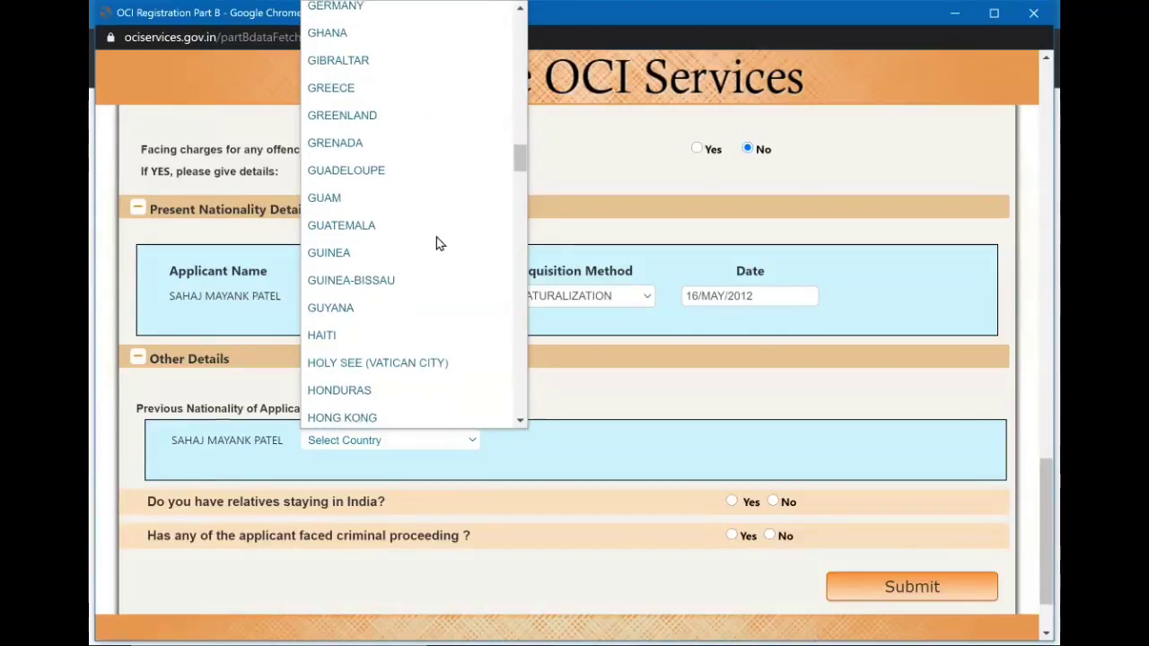
scroll(436, 237, up, 7)
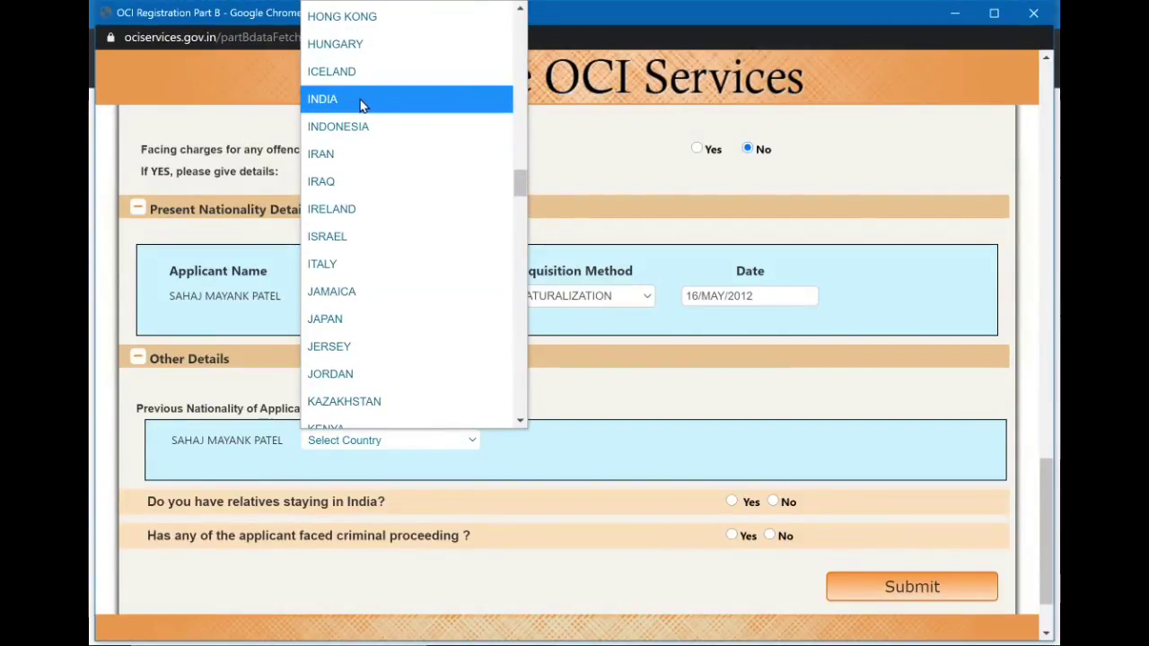
click(360, 101)
click(676, 450)
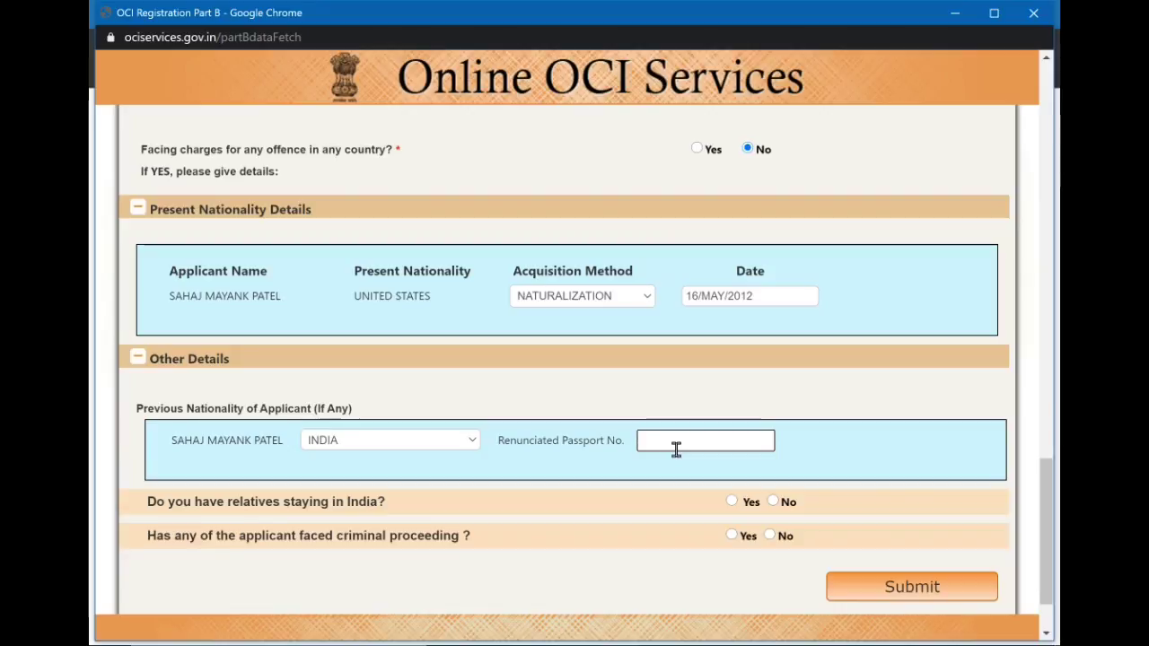
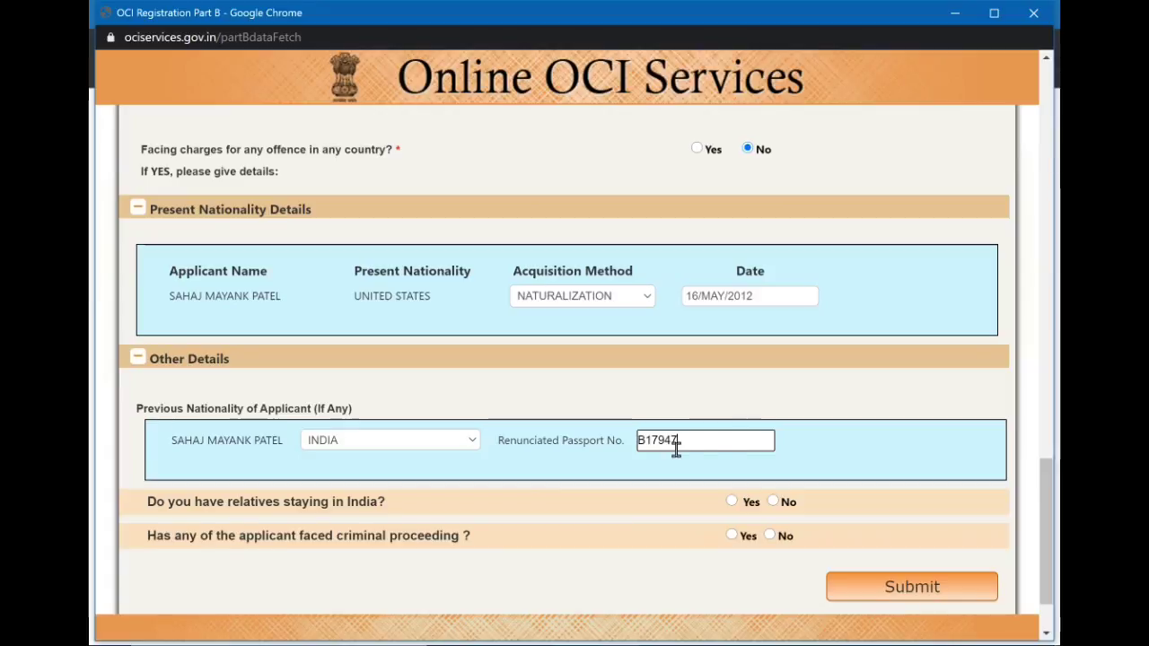
Answer No to relatives staying in India and to criminal proceedings, then submit Part B.
scroll(821, 441, down, 1)
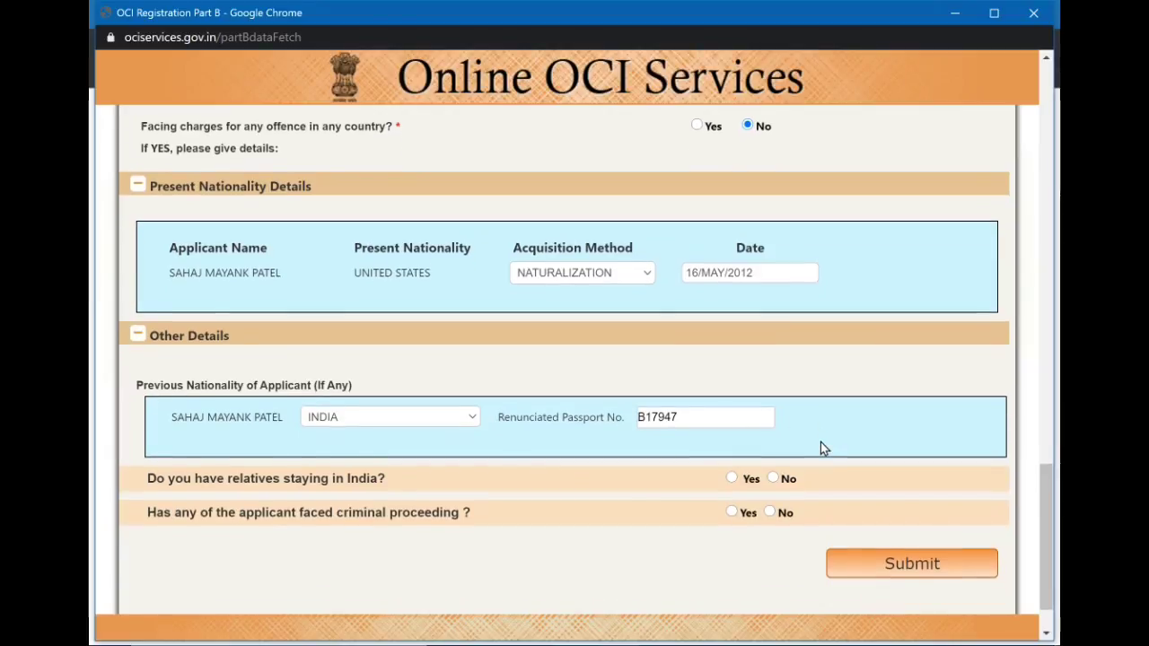
click(771, 478)
click(732, 479)
scroll(737, 483, down, 2)
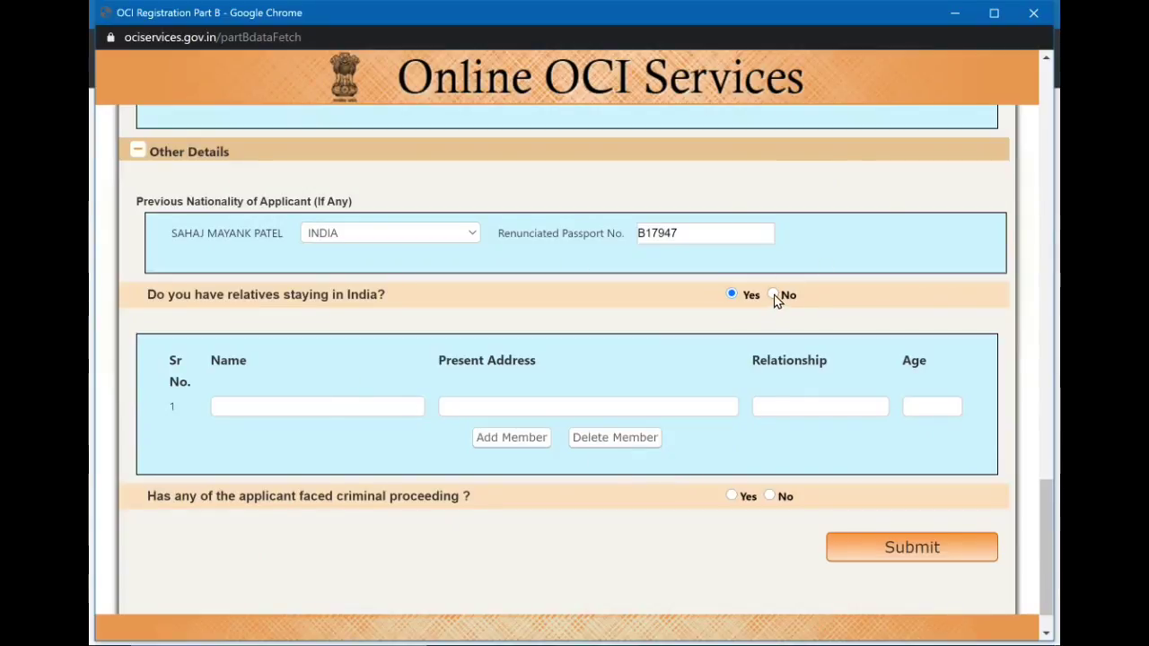
click(774, 295)
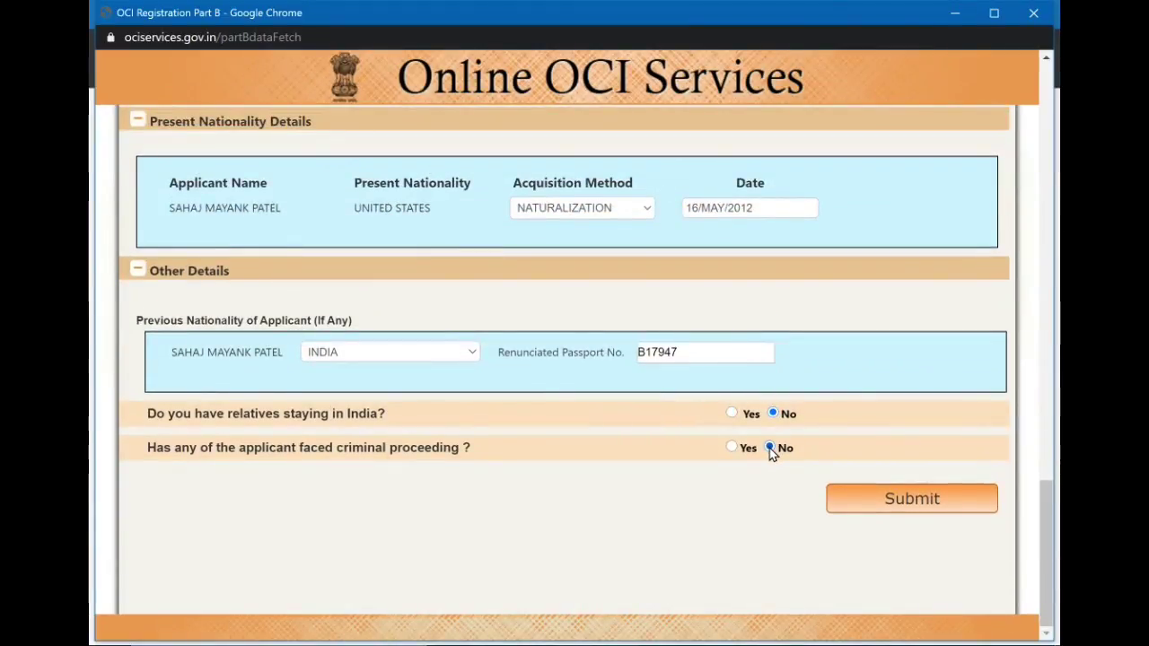
click(771, 449)
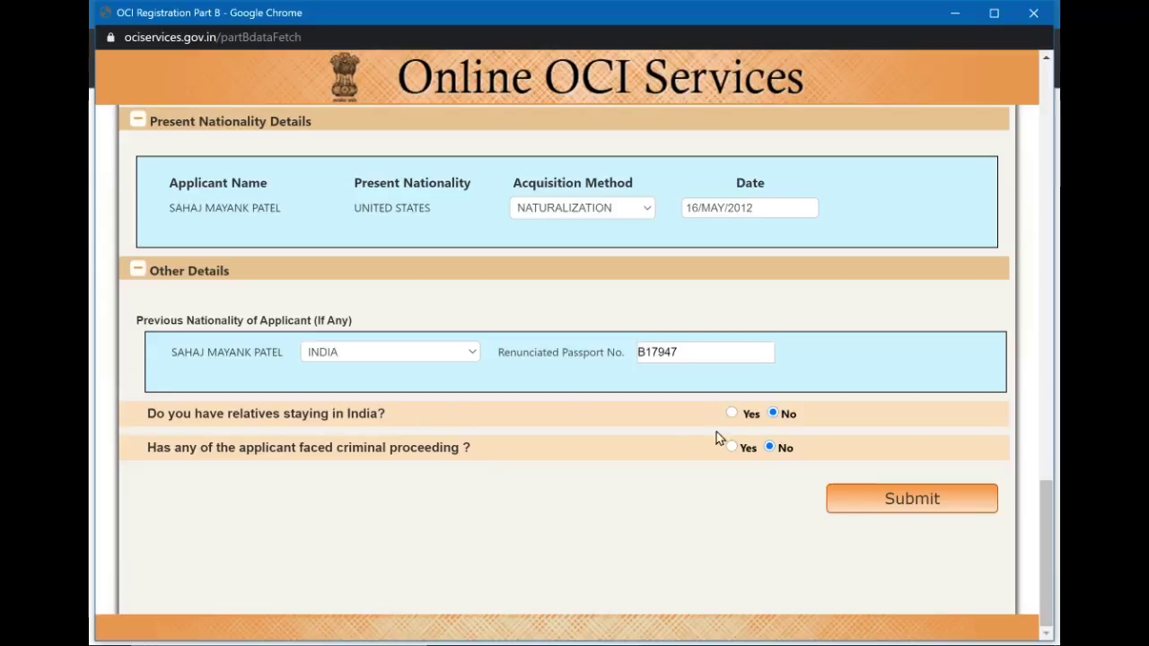
click(930, 514)
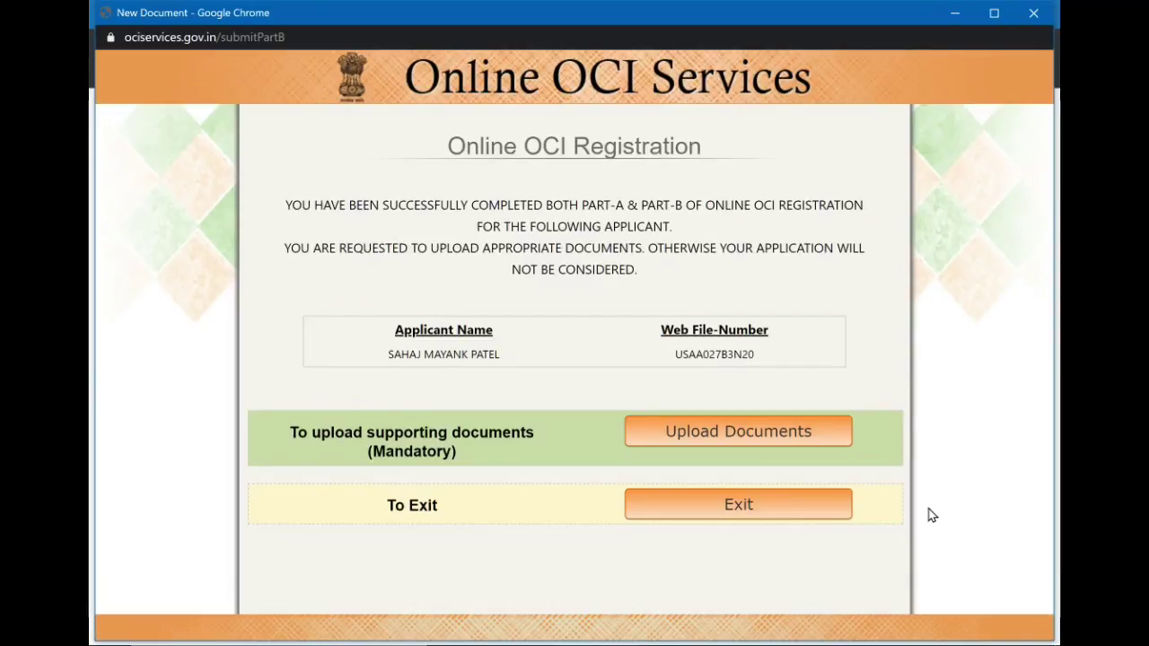
Go to the Upload Documents page from the registration confirmation.
click(796, 430)
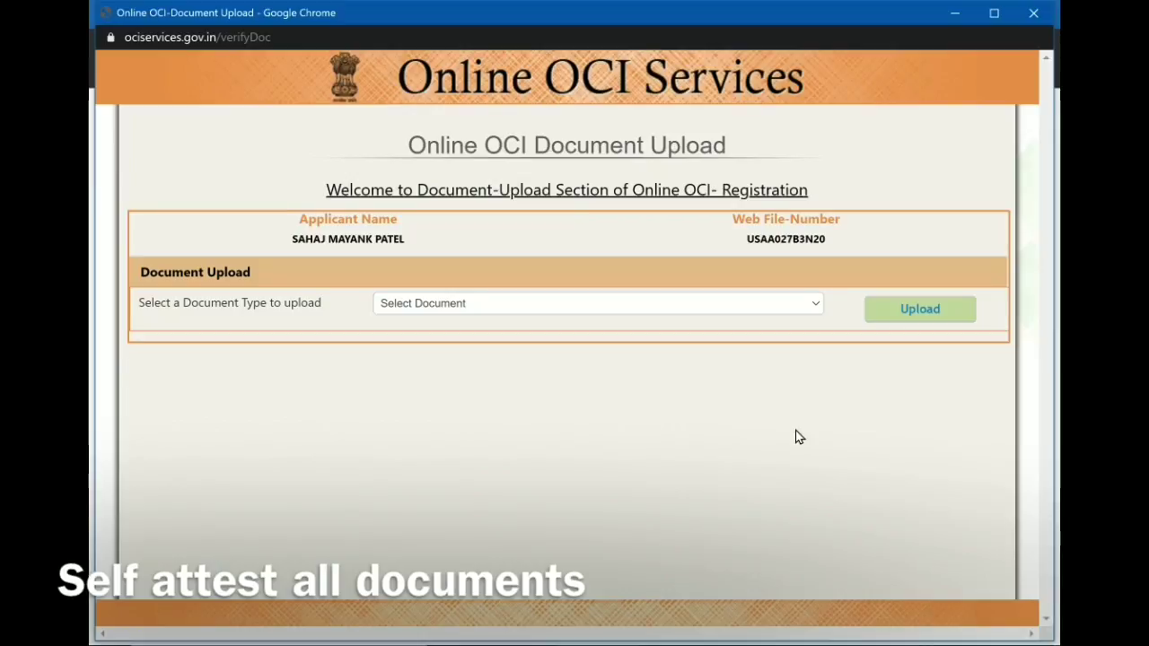
Choose ADDRESS PROOF and upload the Week 14 - Family Story Time PDF from Downloads.
click(680, 309)
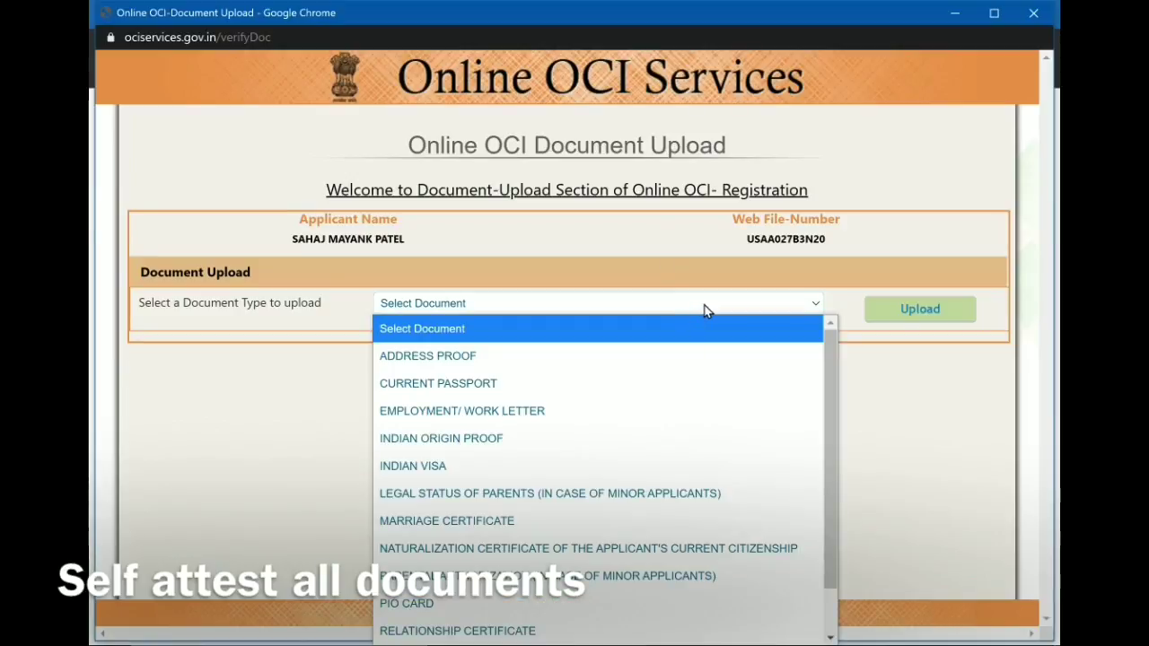
click(539, 356)
click(929, 311)
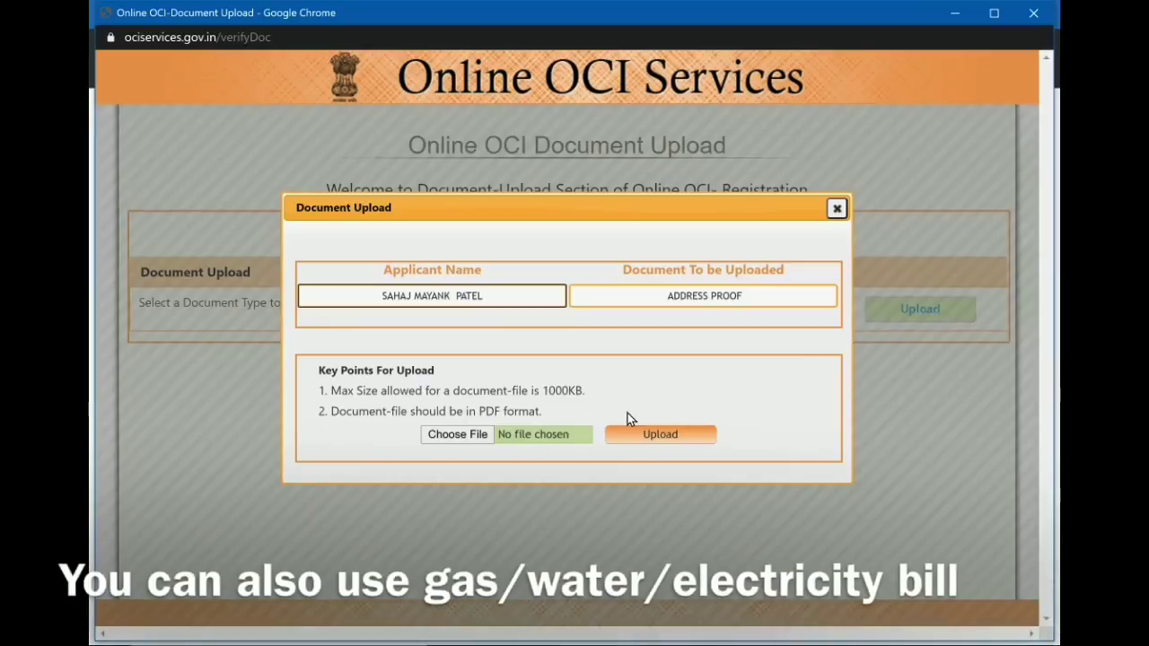
click(458, 434)
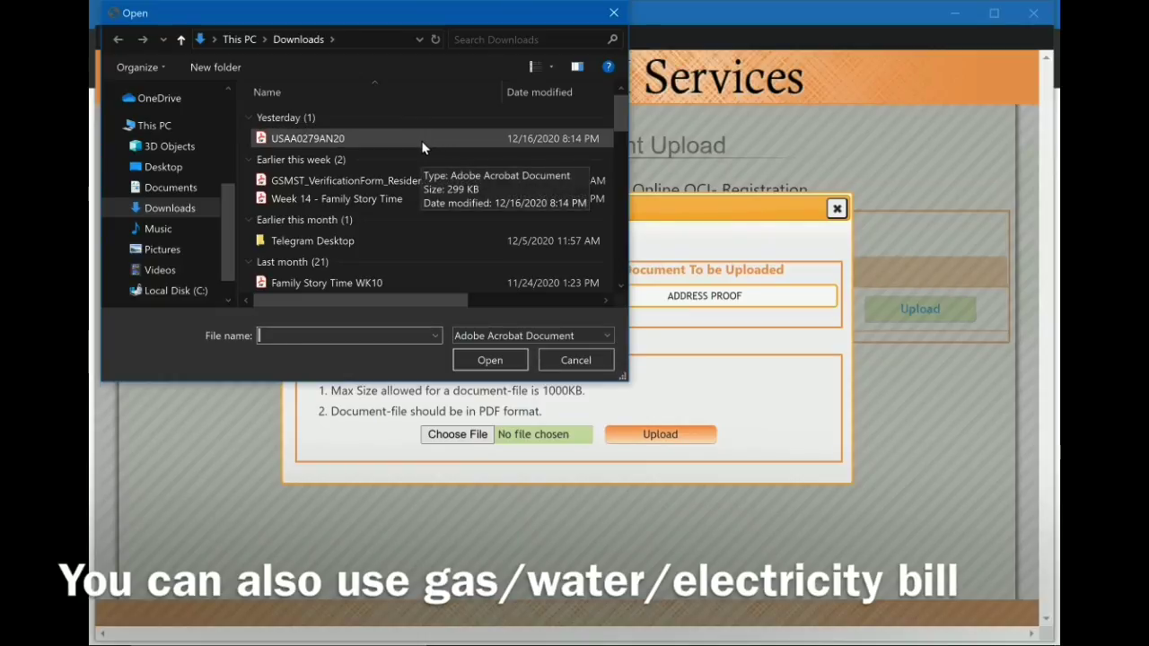
click(416, 194)
click(487, 355)
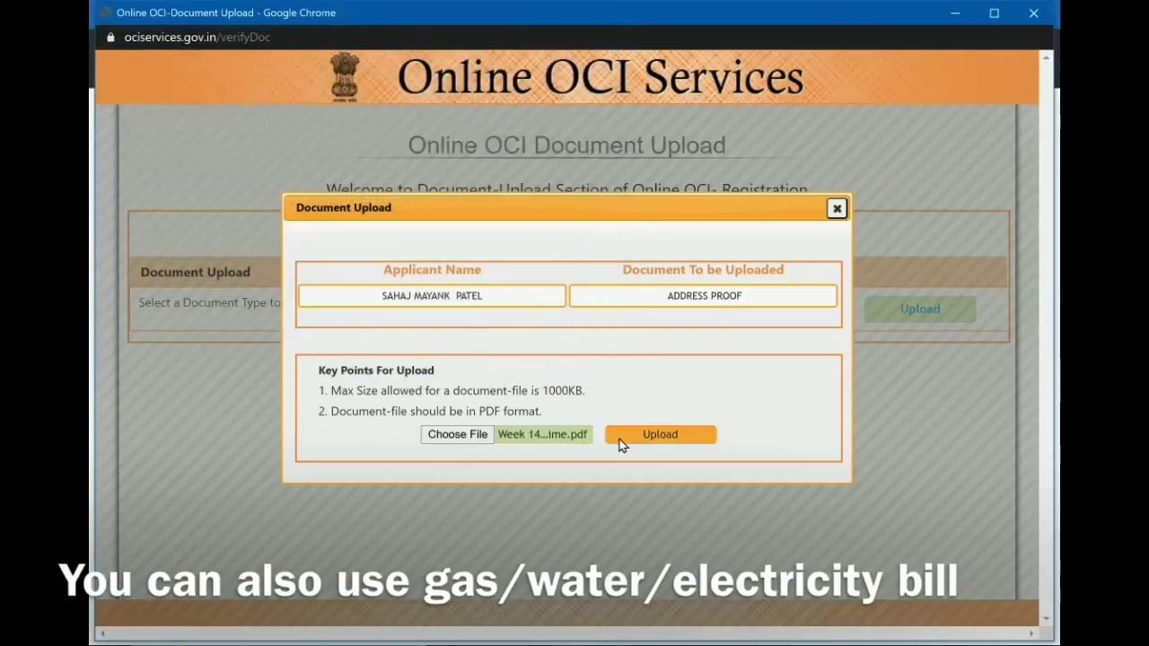
click(638, 434)
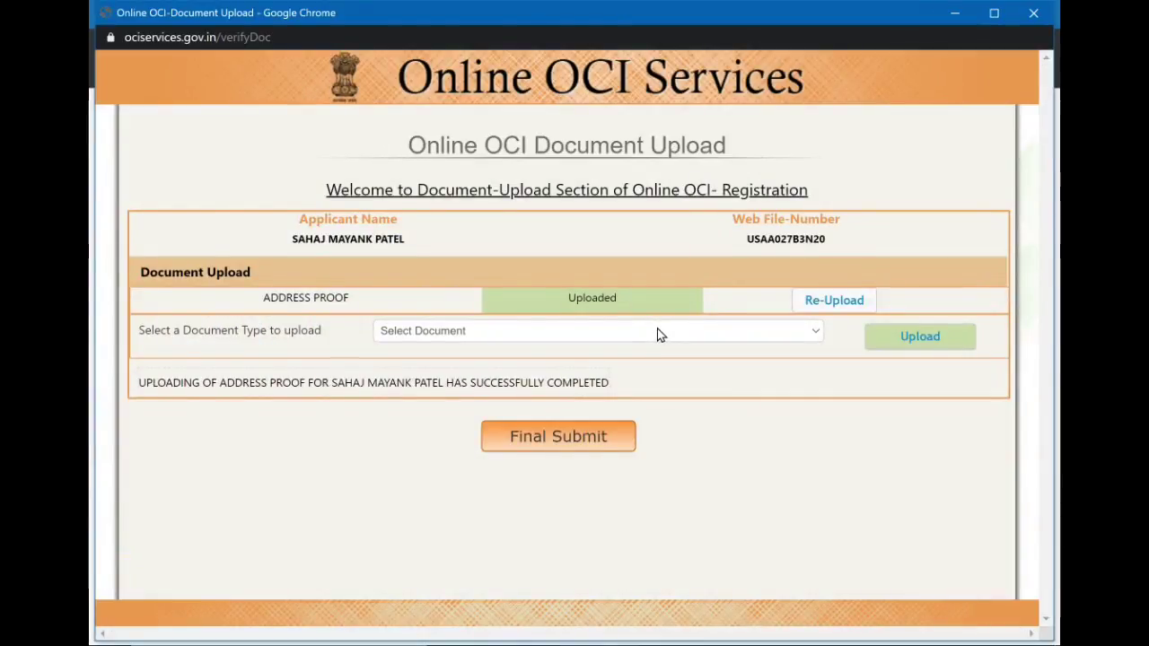
Choose CURRENT PASSPORT and upload the Week 14 - Family Story Time PDF for it.
click(659, 330)
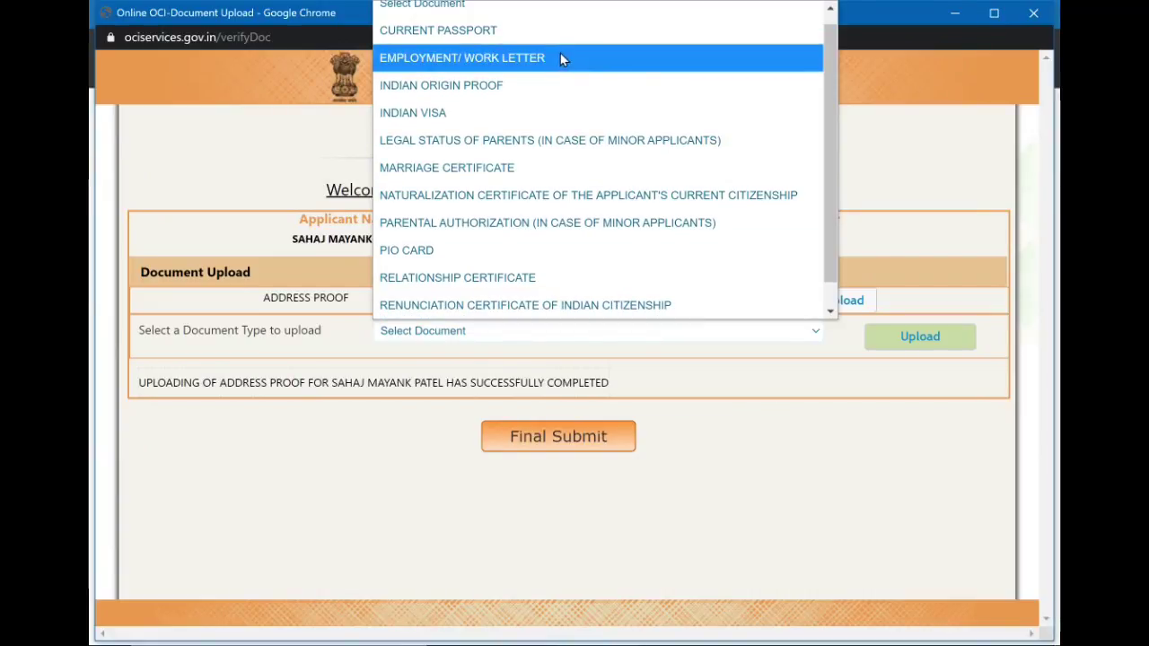
click(548, 43)
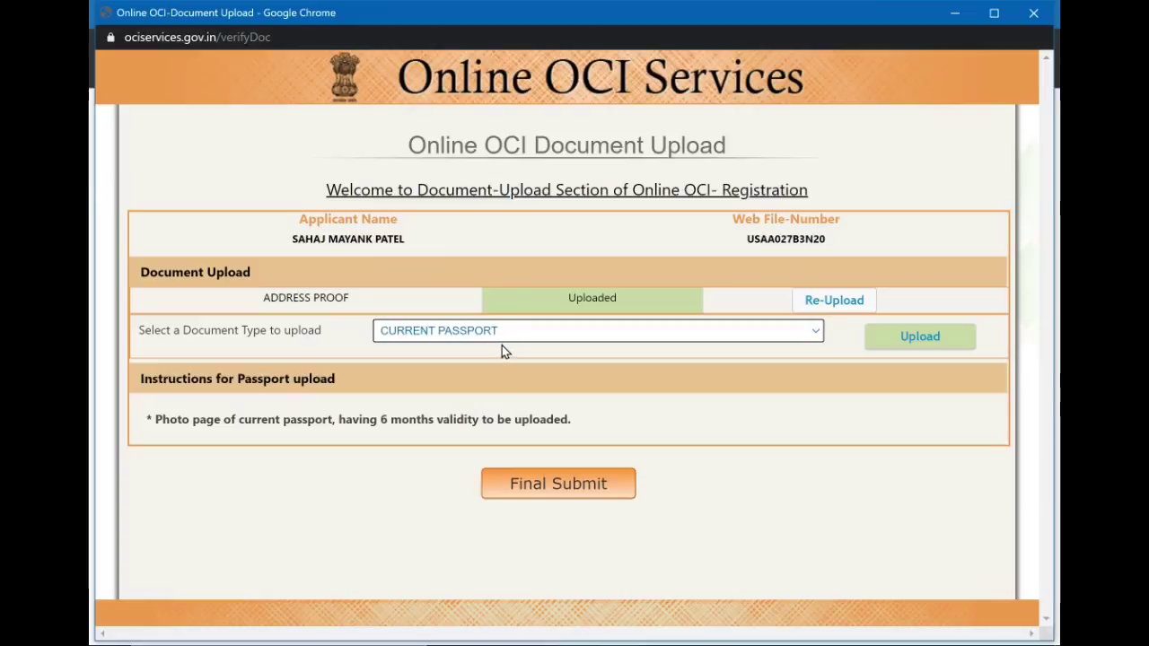
click(922, 342)
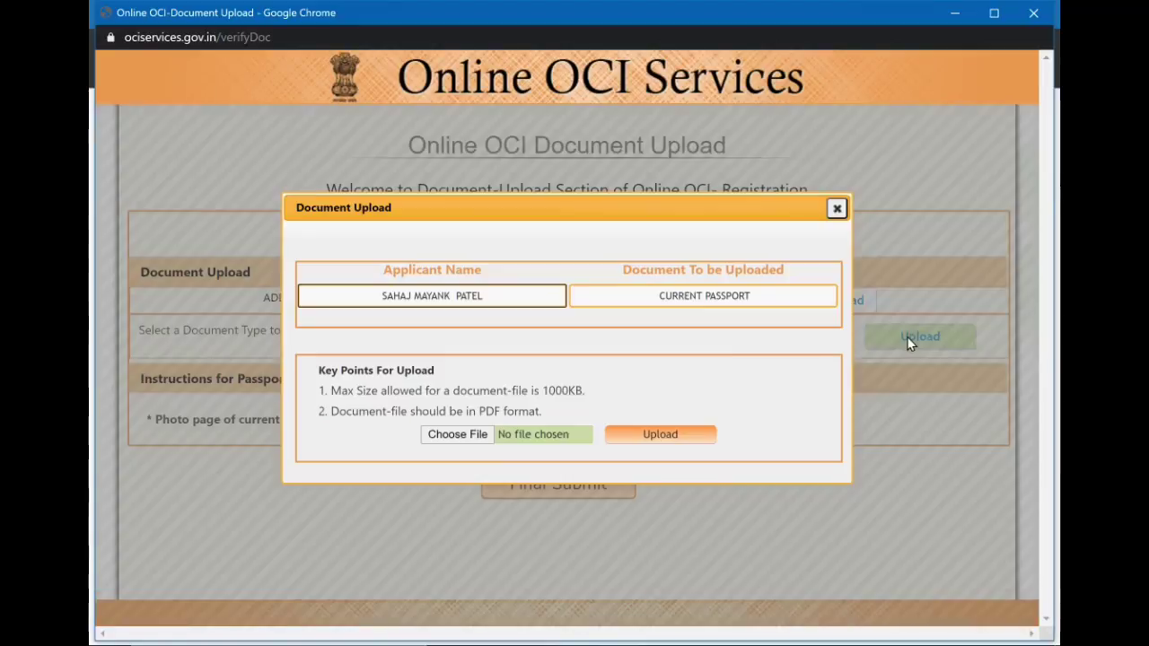
click(480, 441)
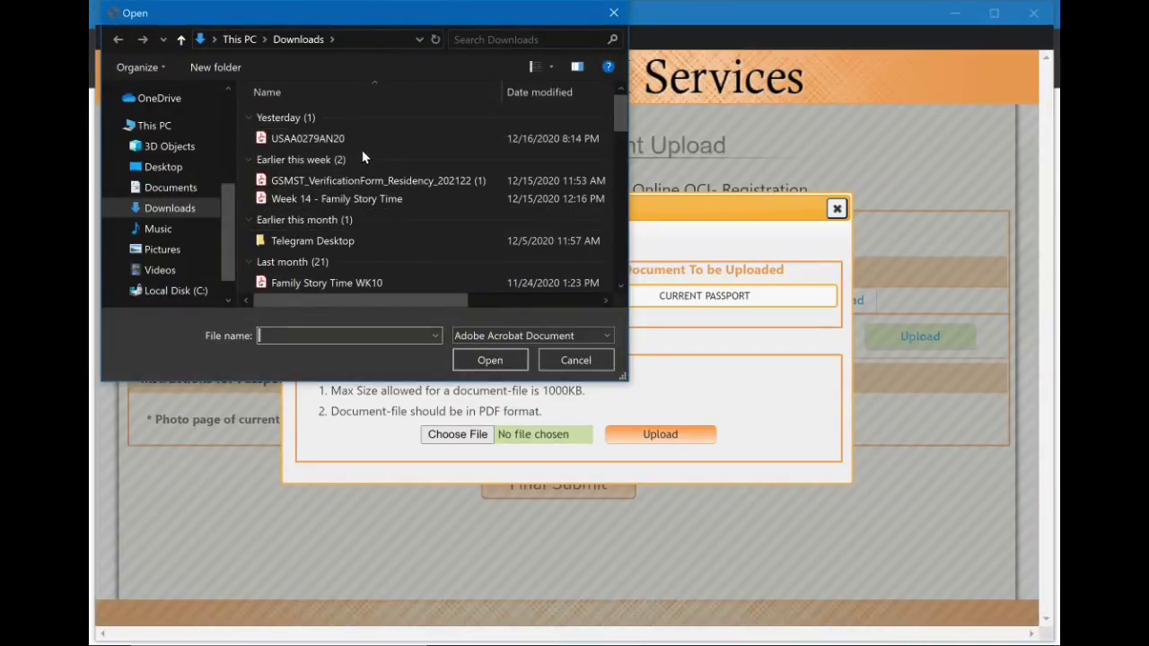
click(353, 198)
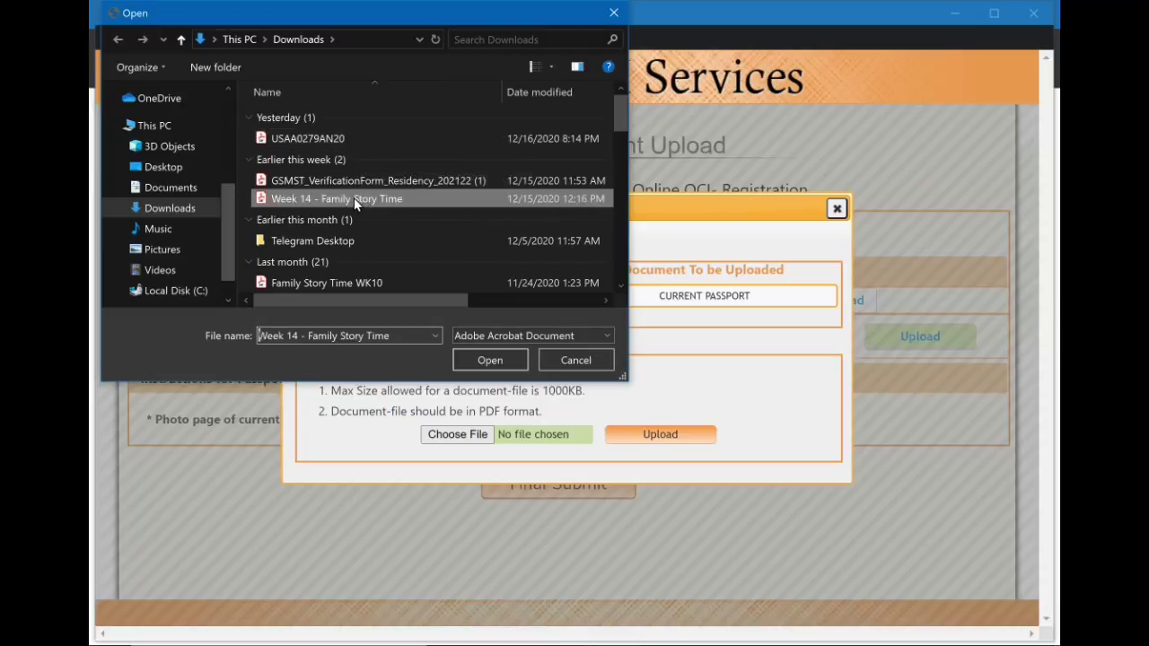
click(499, 363)
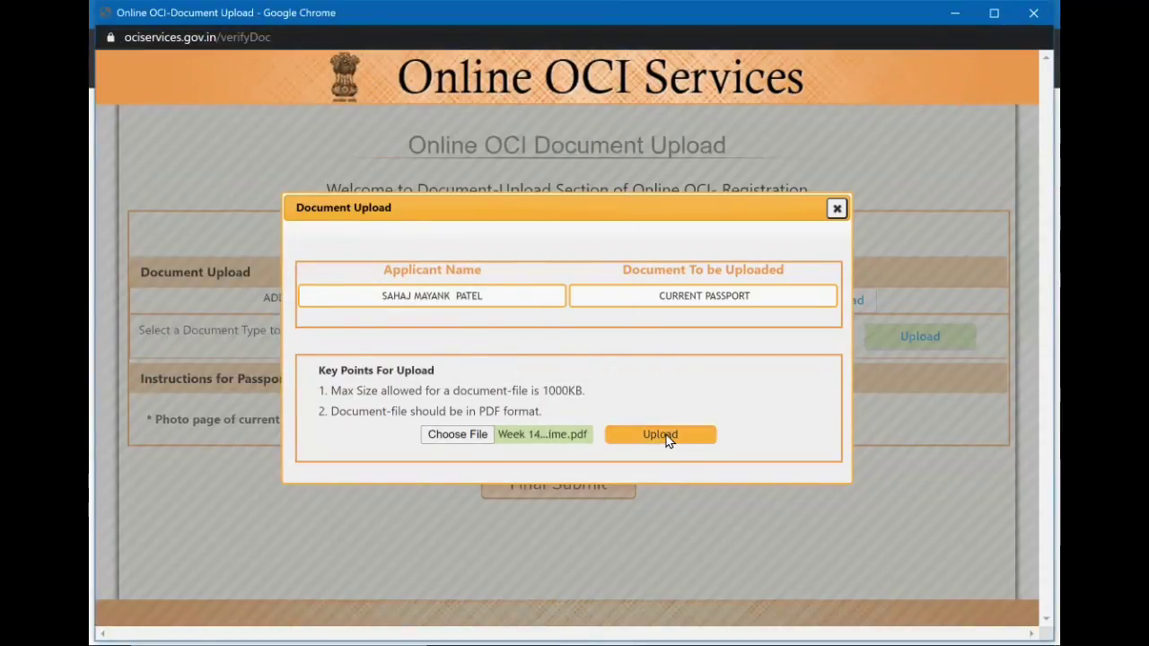
click(668, 438)
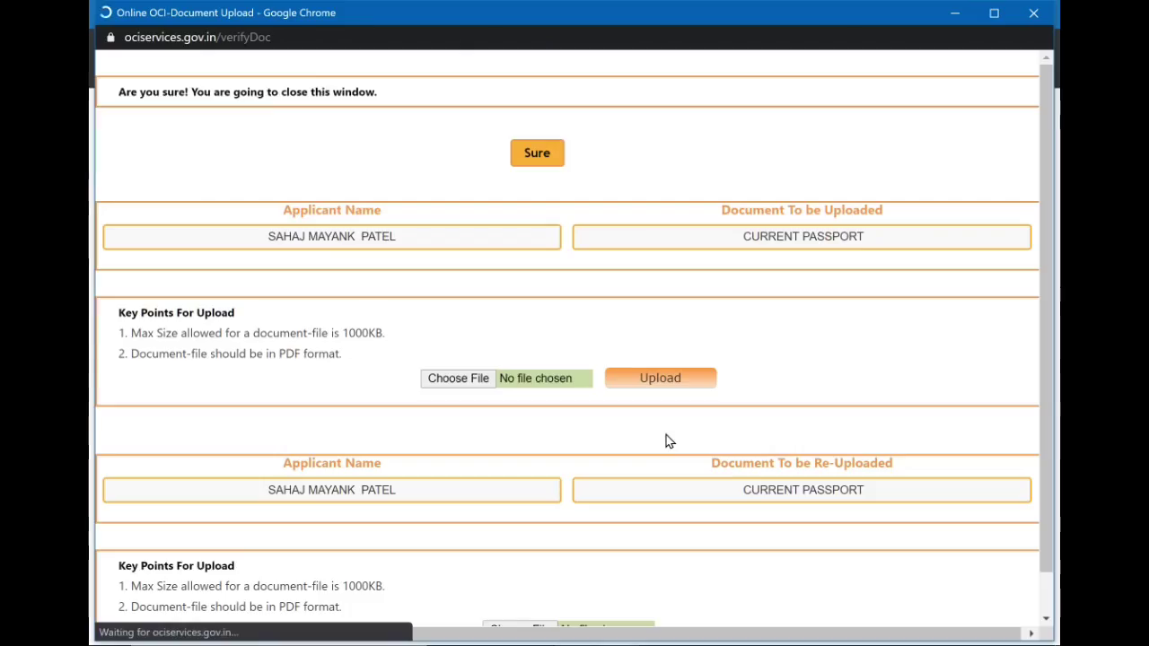
Choose EMPLOYMENT/ WORK LETTER and upload the Week 14 - Family Story Time PDF for it.
click(688, 357)
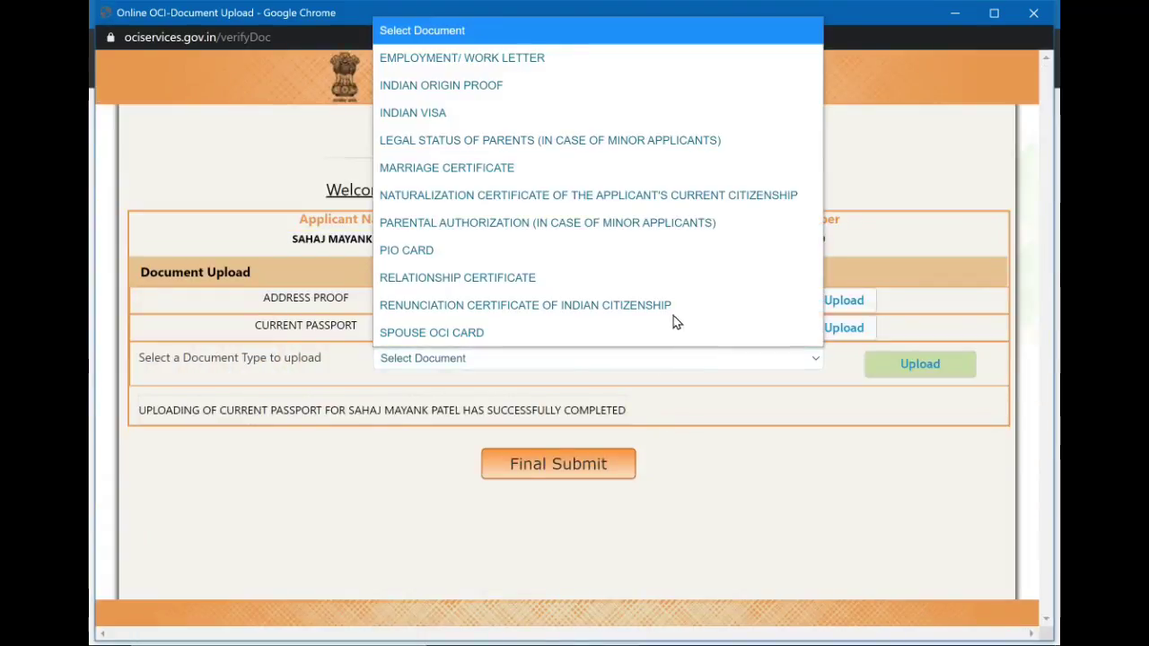
click(537, 61)
click(939, 373)
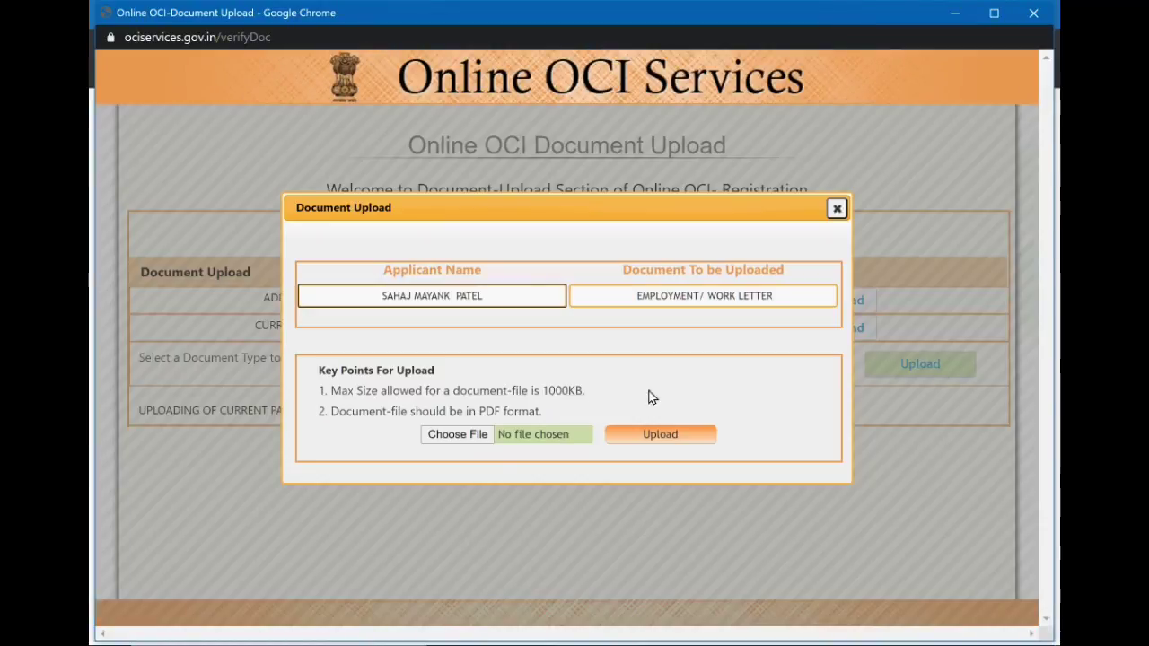
click(458, 437)
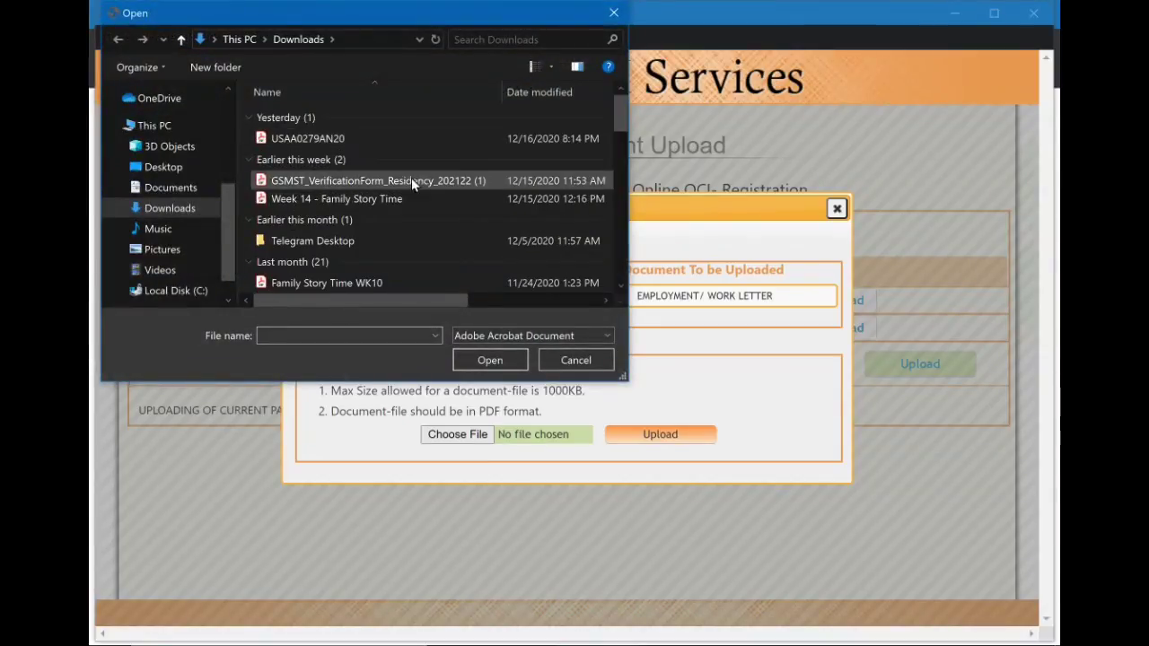
click(410, 199)
click(510, 360)
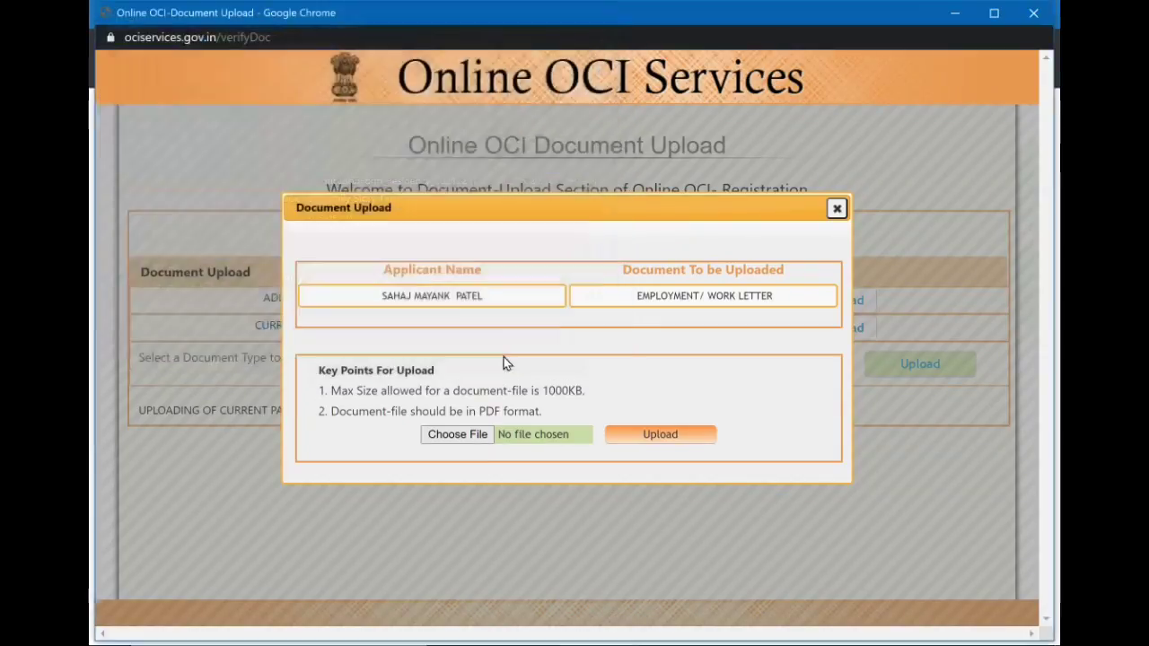
click(651, 438)
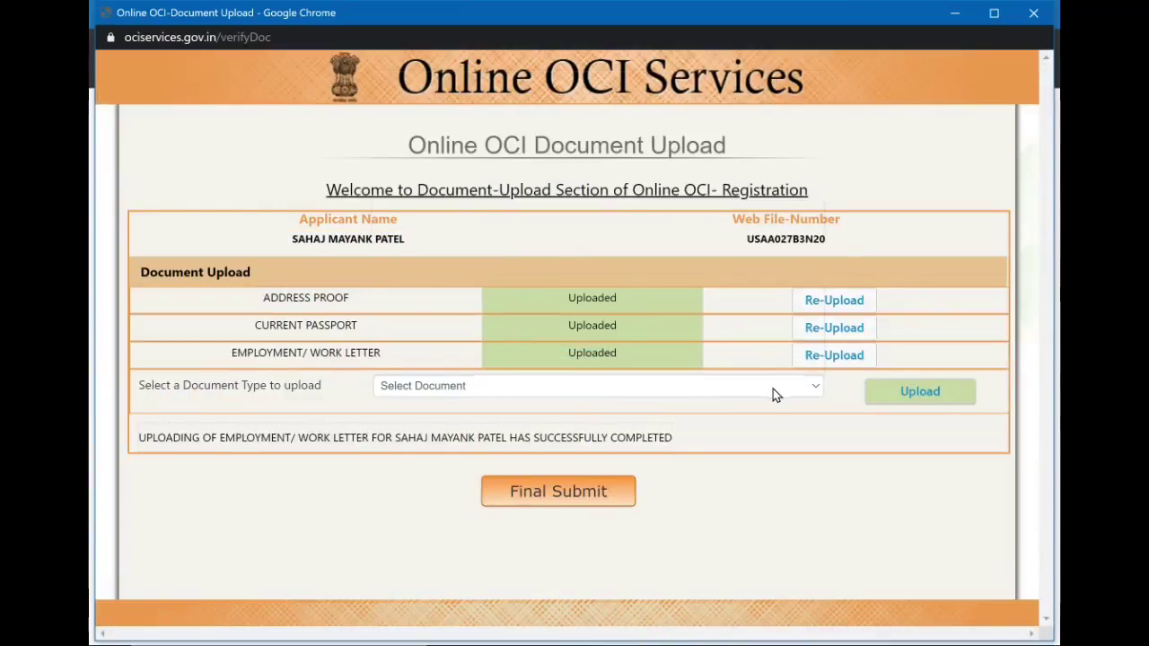
click(773, 387)
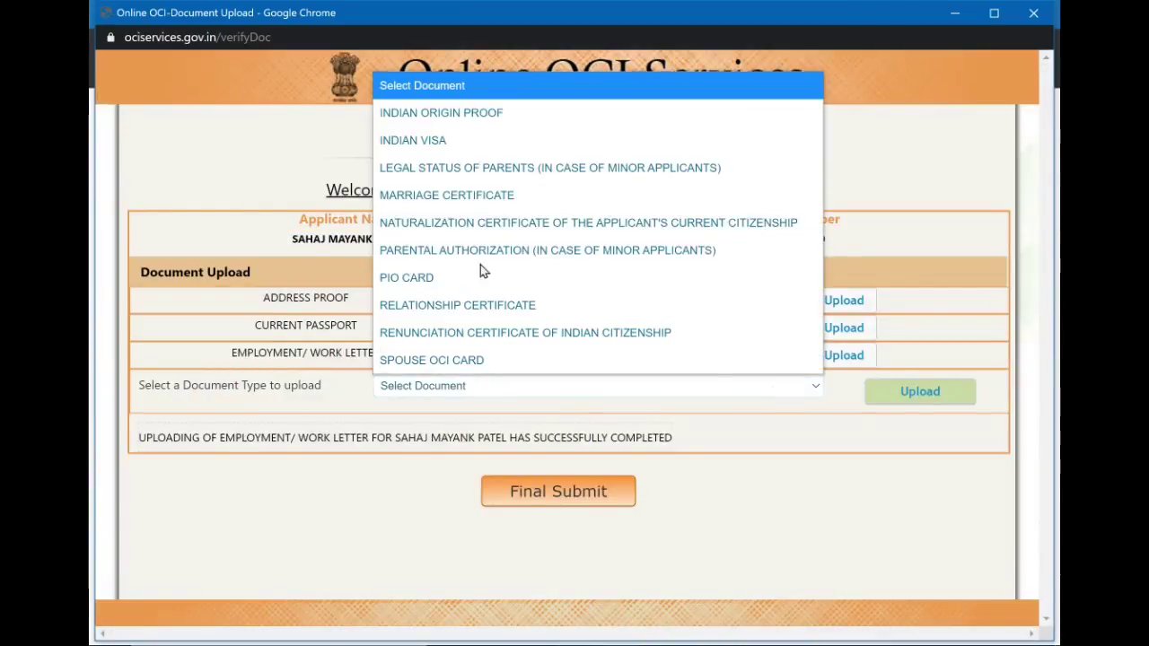
Select INDIAN ORIGIN PROOF with proof type PREVIOUS INDIAN PASSPORT OF SELF and open its upload box.
click(505, 115)
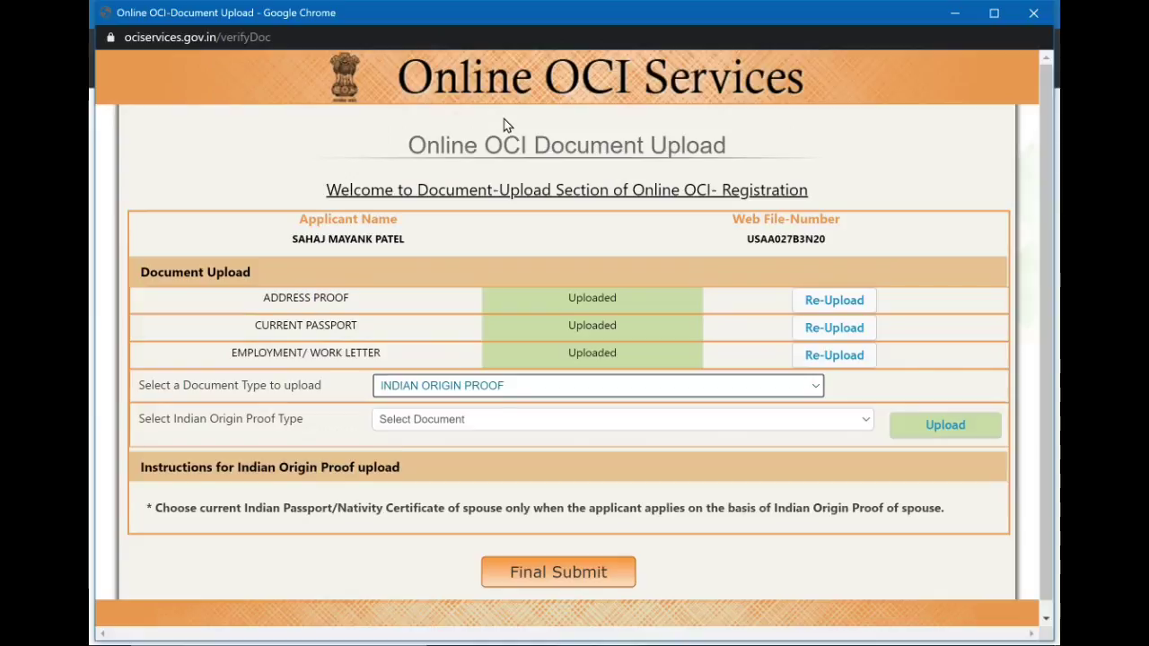
click(495, 423)
click(493, 424)
scroll(492, 424, down, 1)
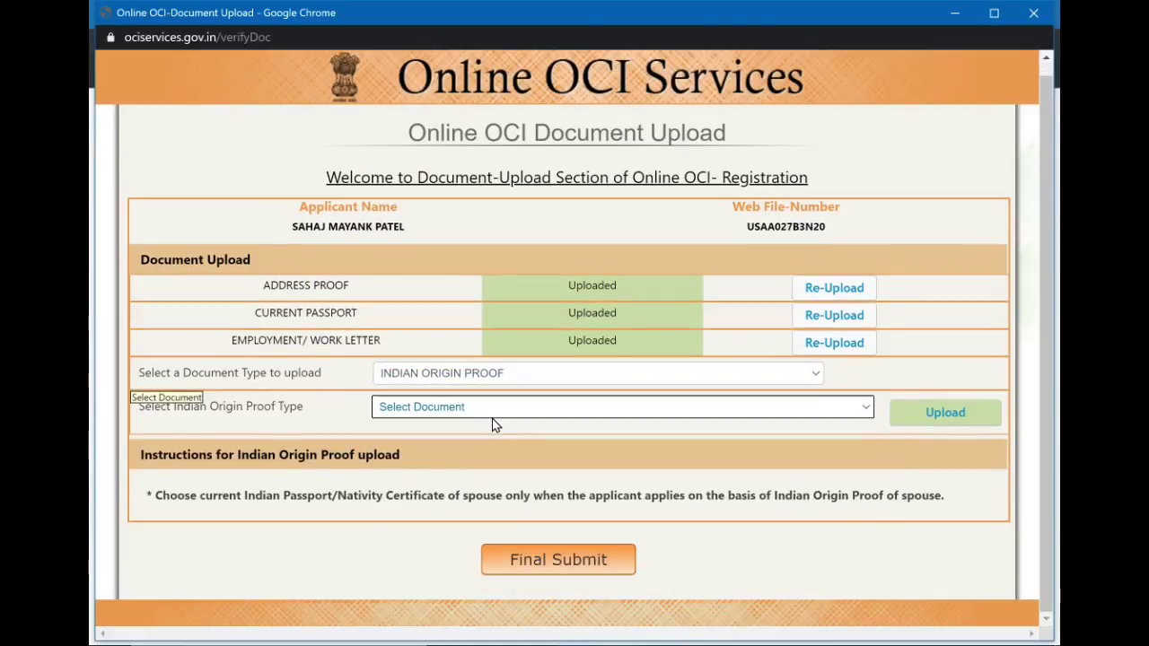
click(493, 422)
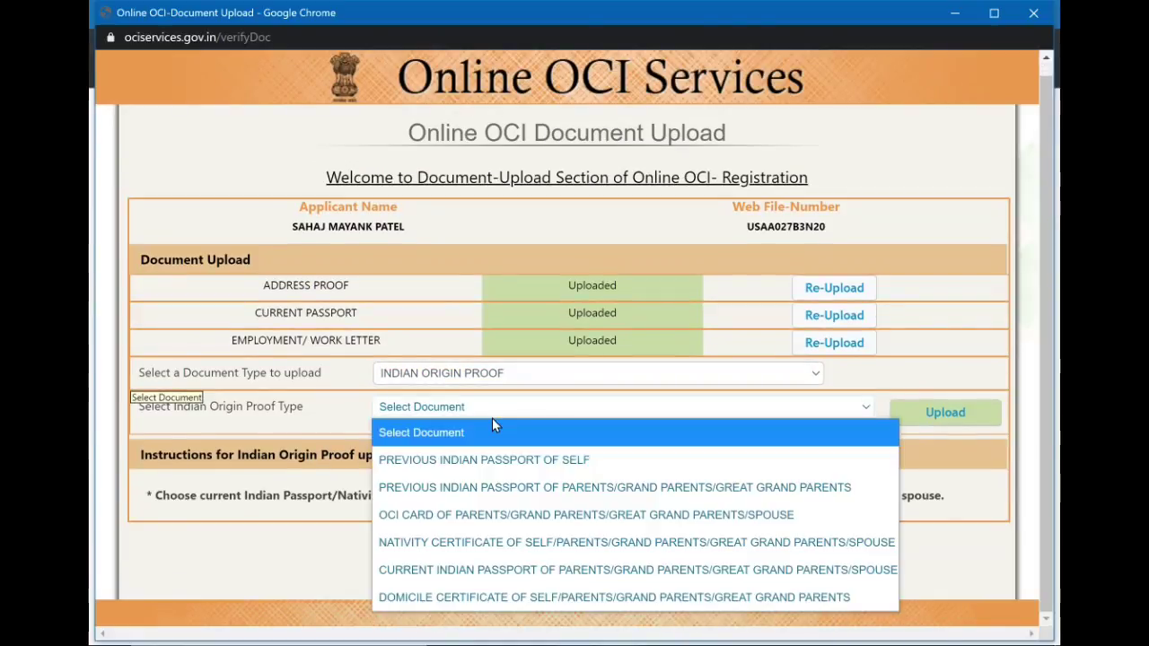
click(516, 461)
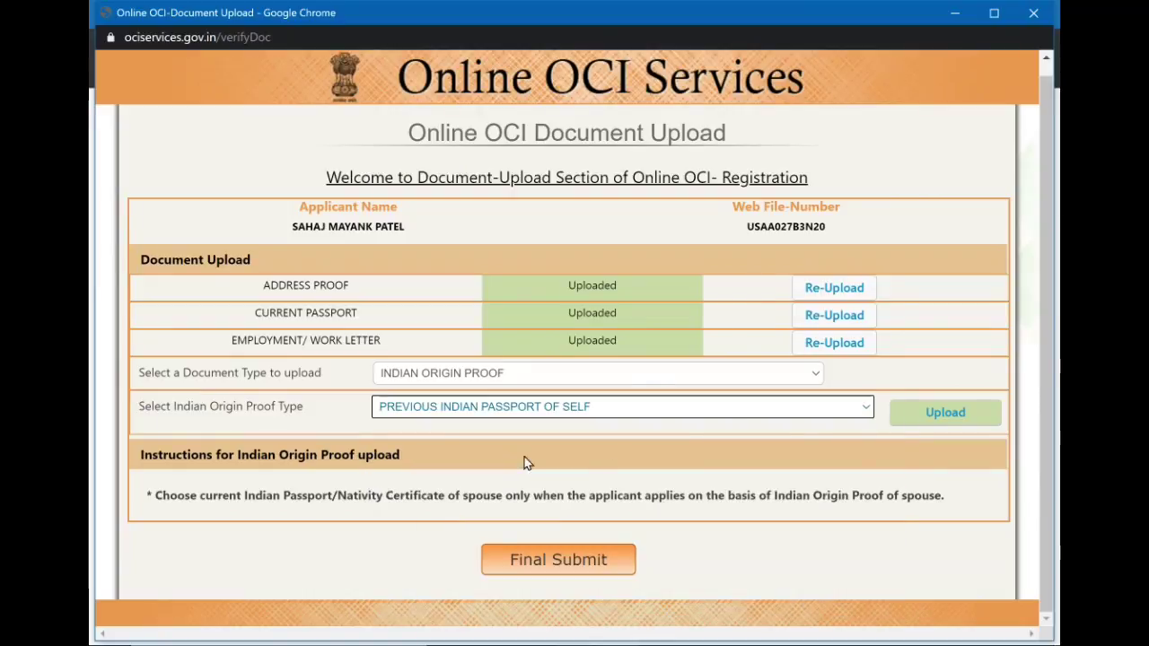
click(922, 430)
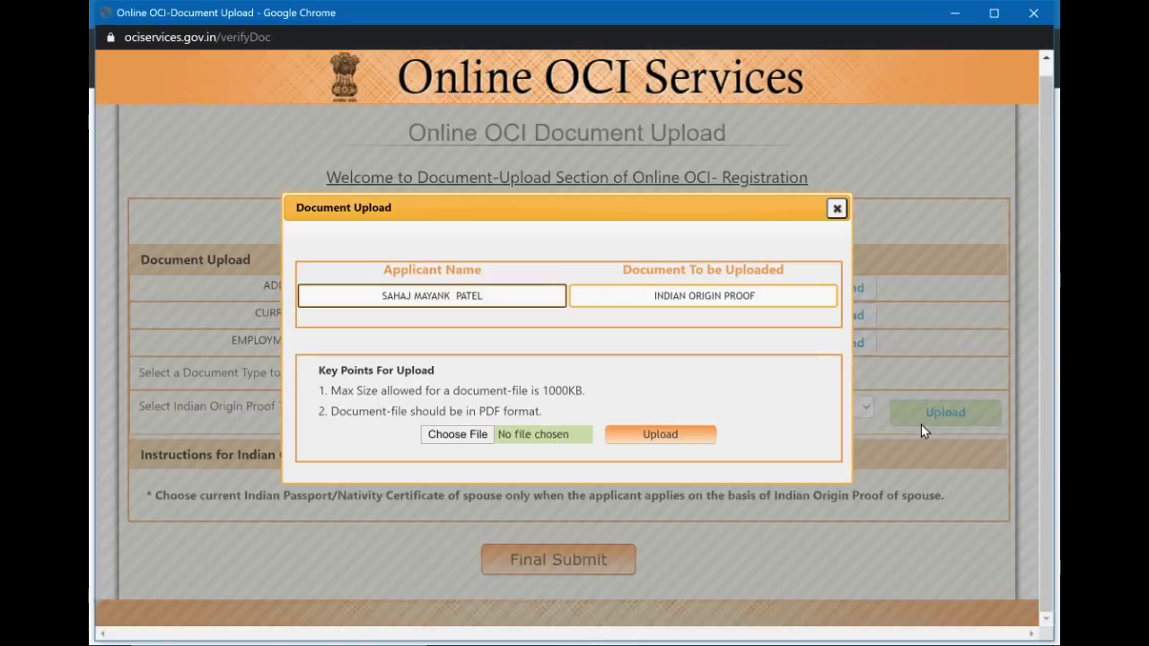
Attach the Week 14 - Family Story Time PDF and upload it as the Indian origin proof.
click(457, 435)
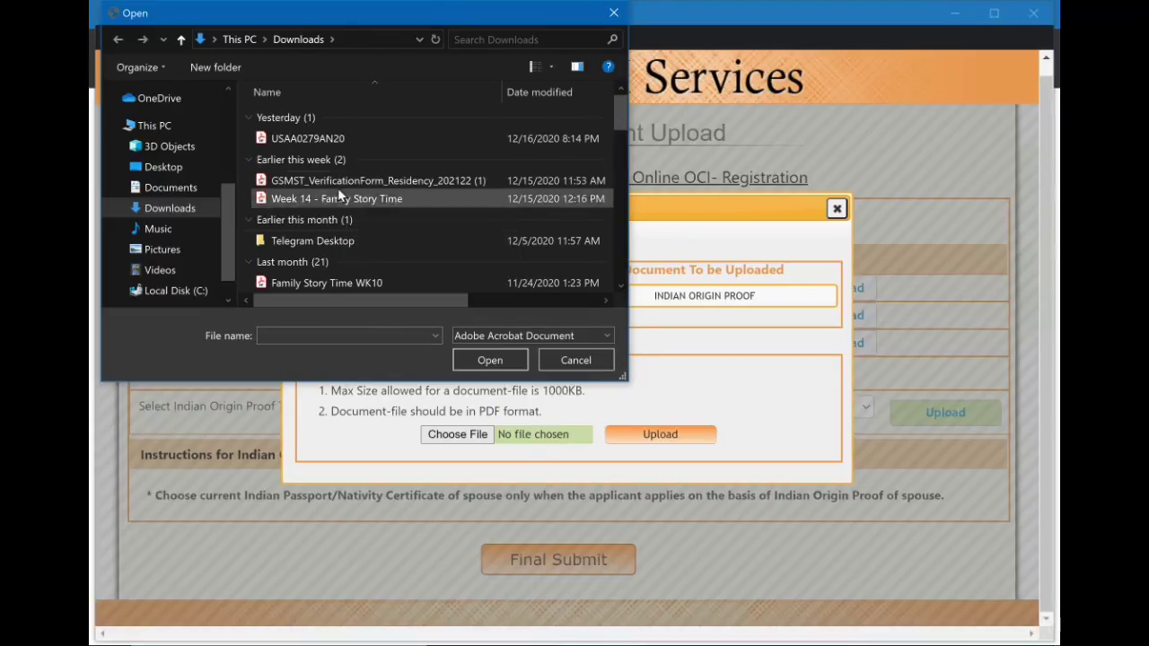
click(378, 198)
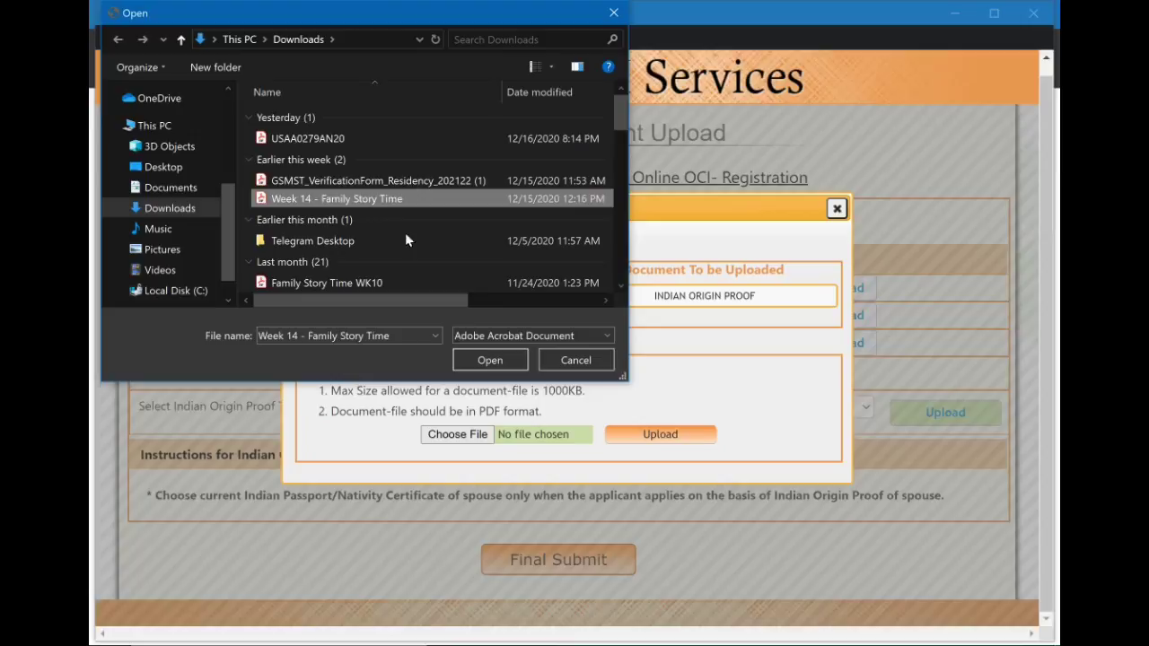
click(507, 360)
click(658, 436)
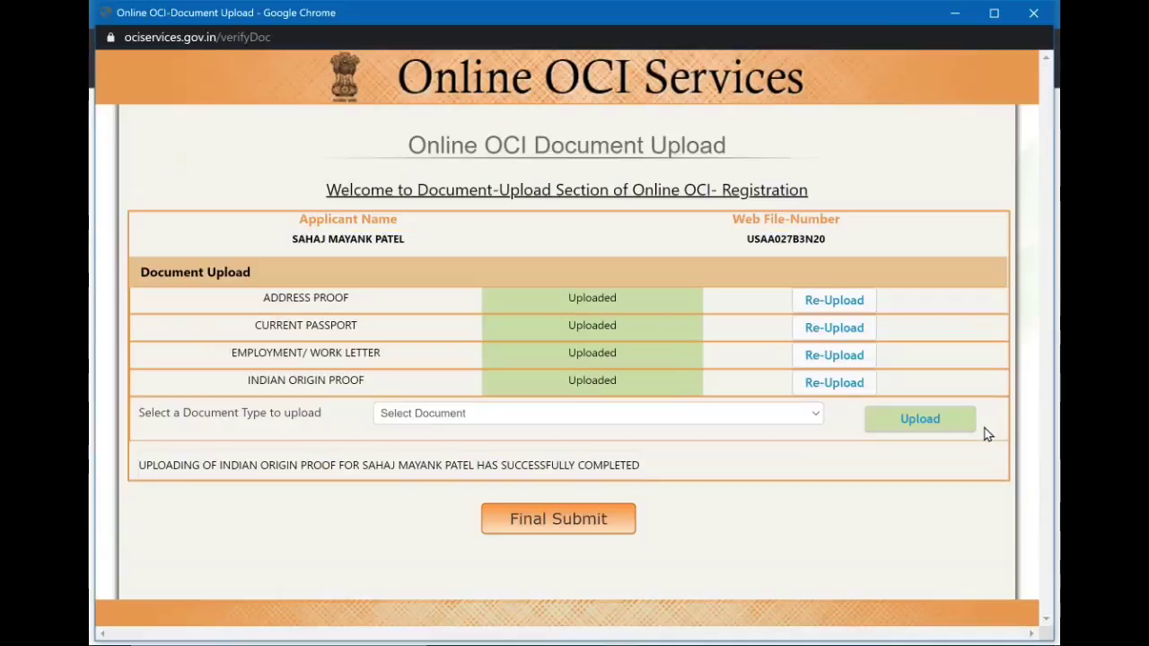
click(719, 417)
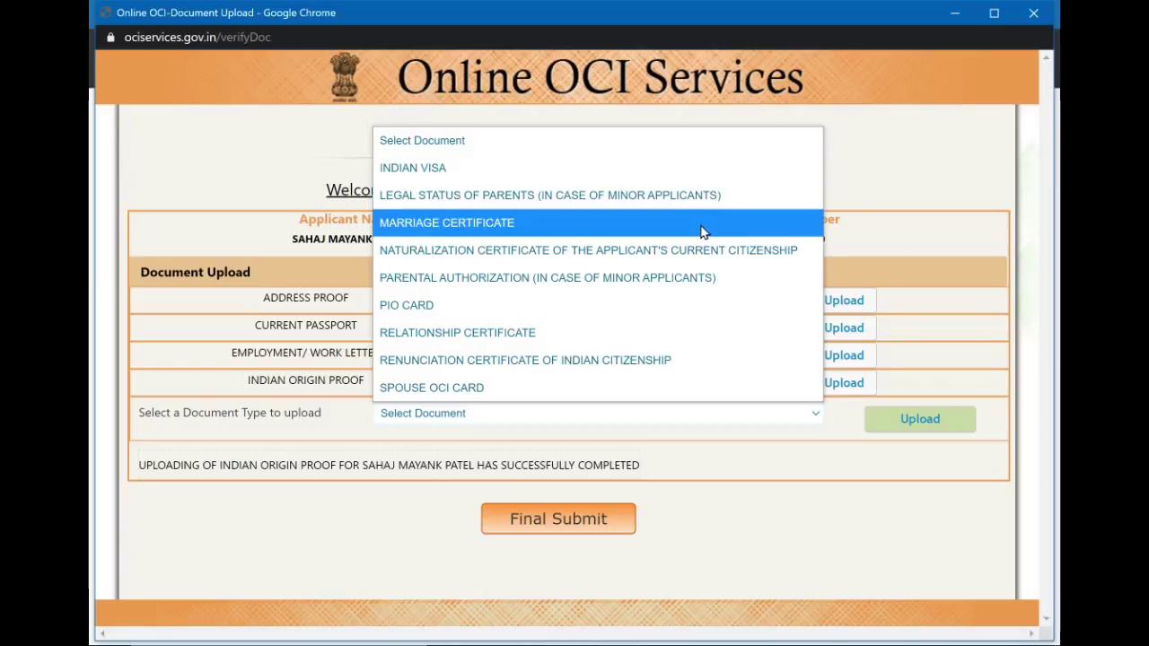
Select MARRIAGE CERTIFICATE and attach the Week 14 - Family Story Time PDF for upload.
click(704, 232)
scroll(519, 499, down, 1)
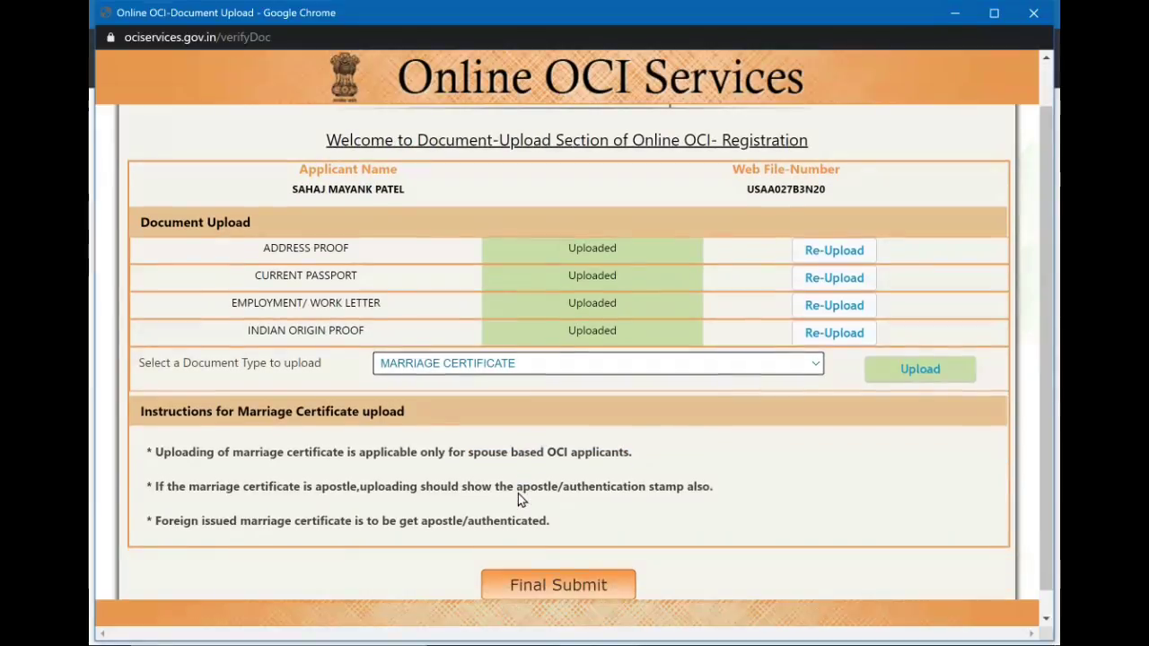
click(916, 370)
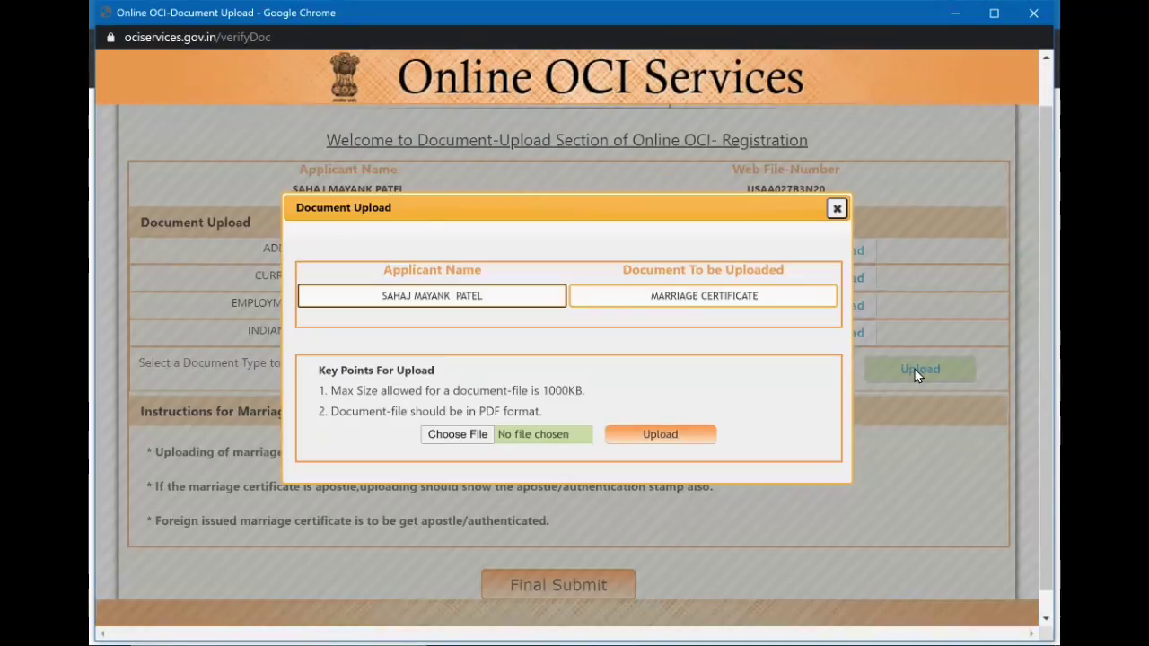
click(461, 438)
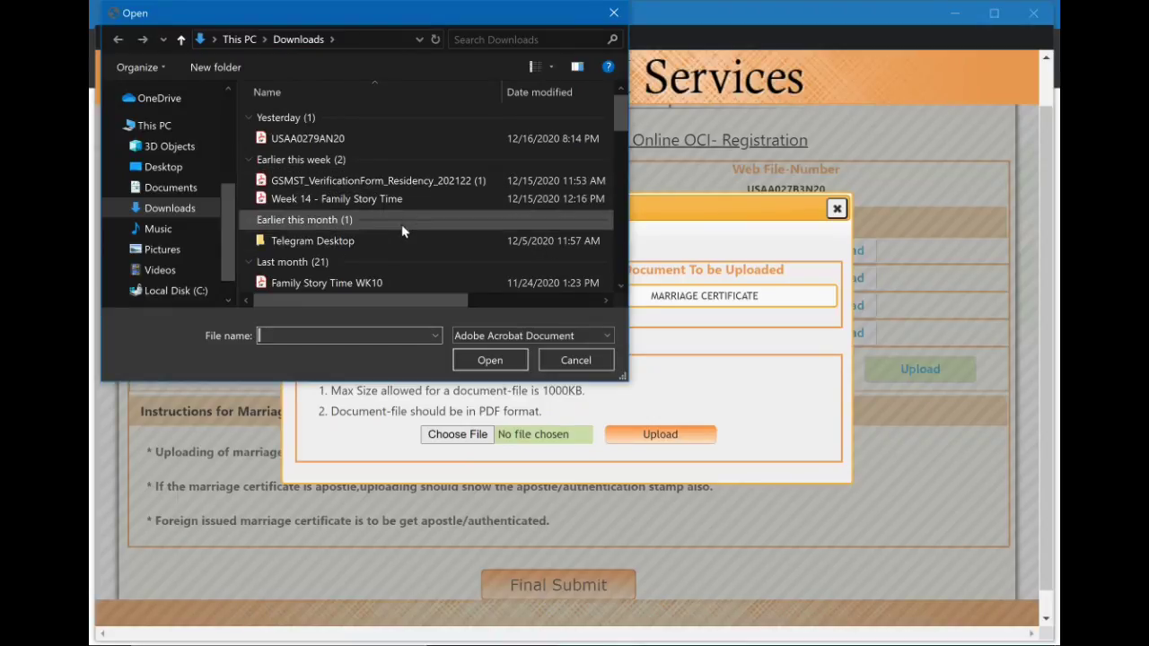
click(401, 198)
click(489, 360)
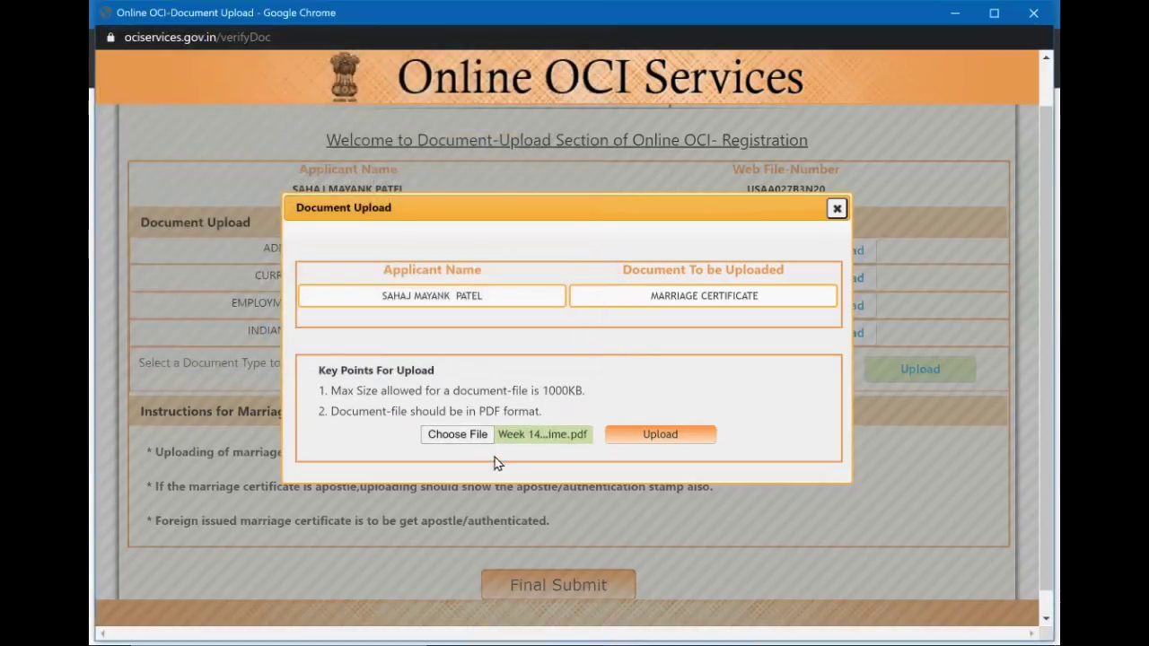
click(666, 434)
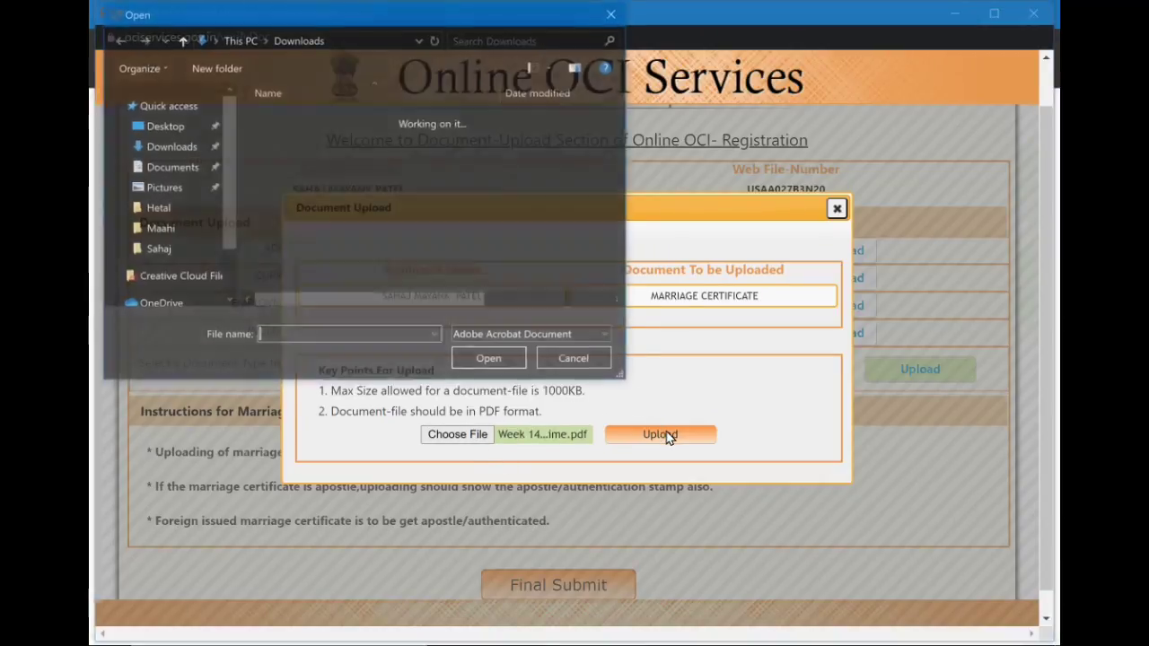
Dismiss the missing-document alert, reattach the Week 14 PDF and complete the marriage certificate upload.
click(580, 361)
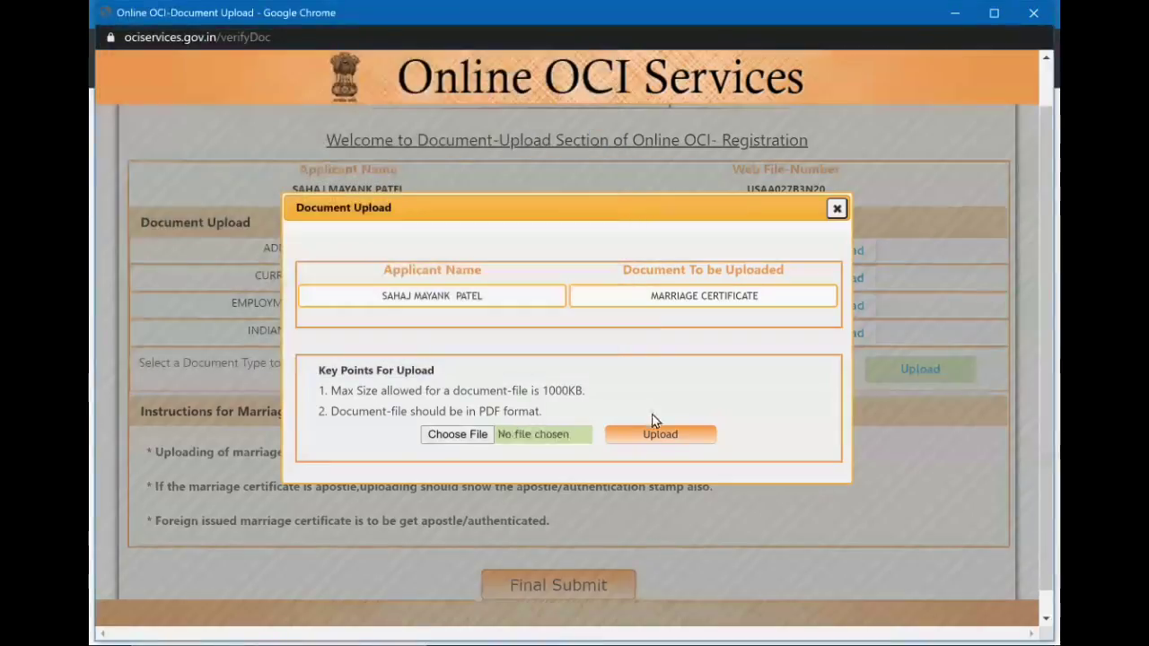
click(666, 436)
click(729, 125)
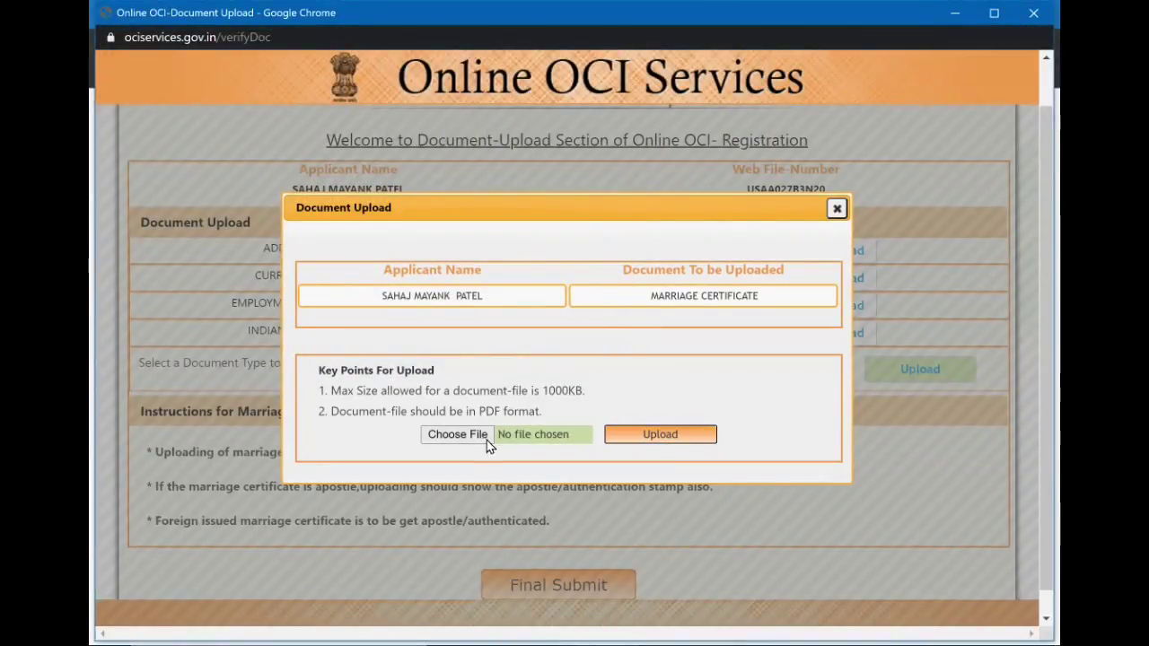
click(457, 436)
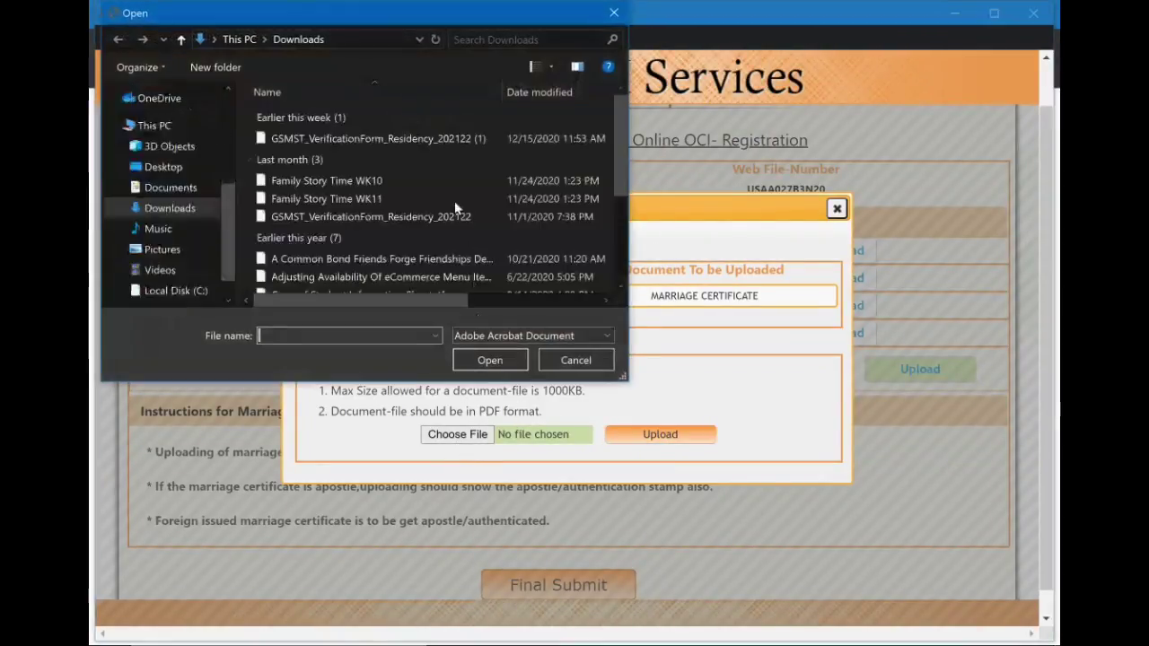
click(428, 200)
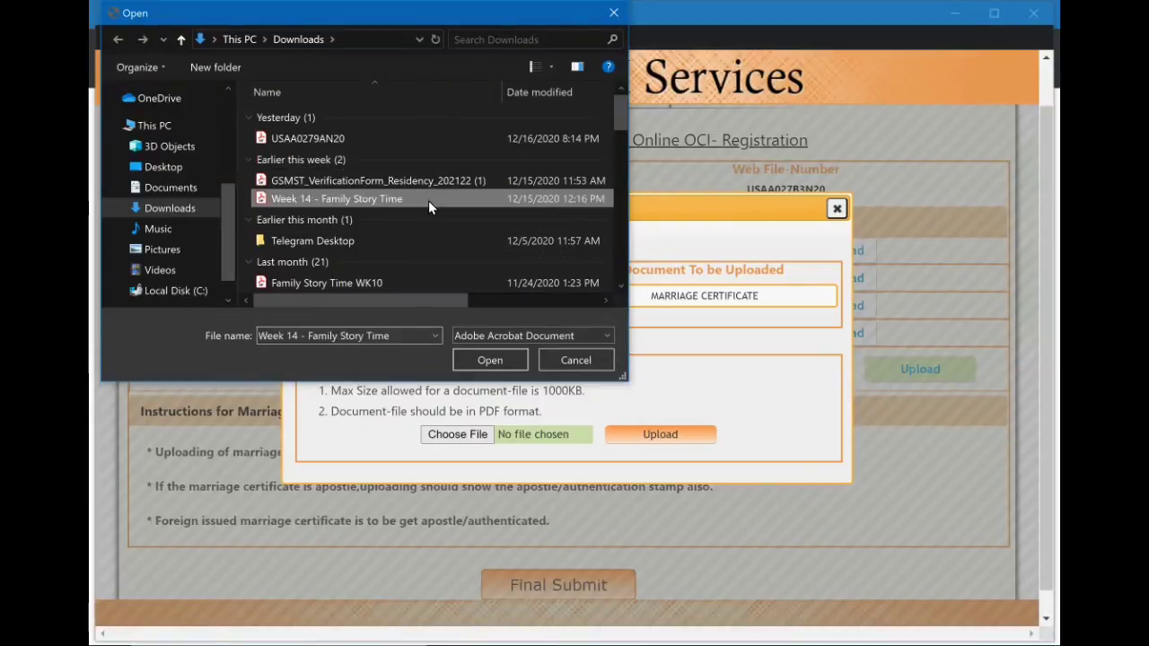
click(490, 360)
click(661, 435)
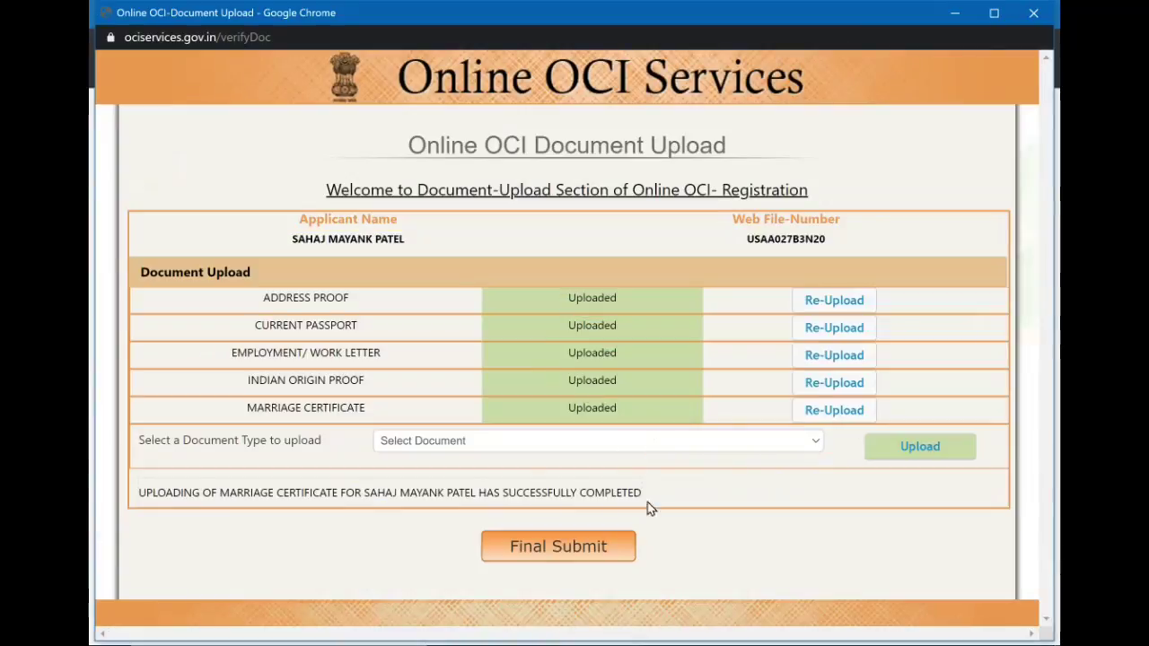
click(655, 444)
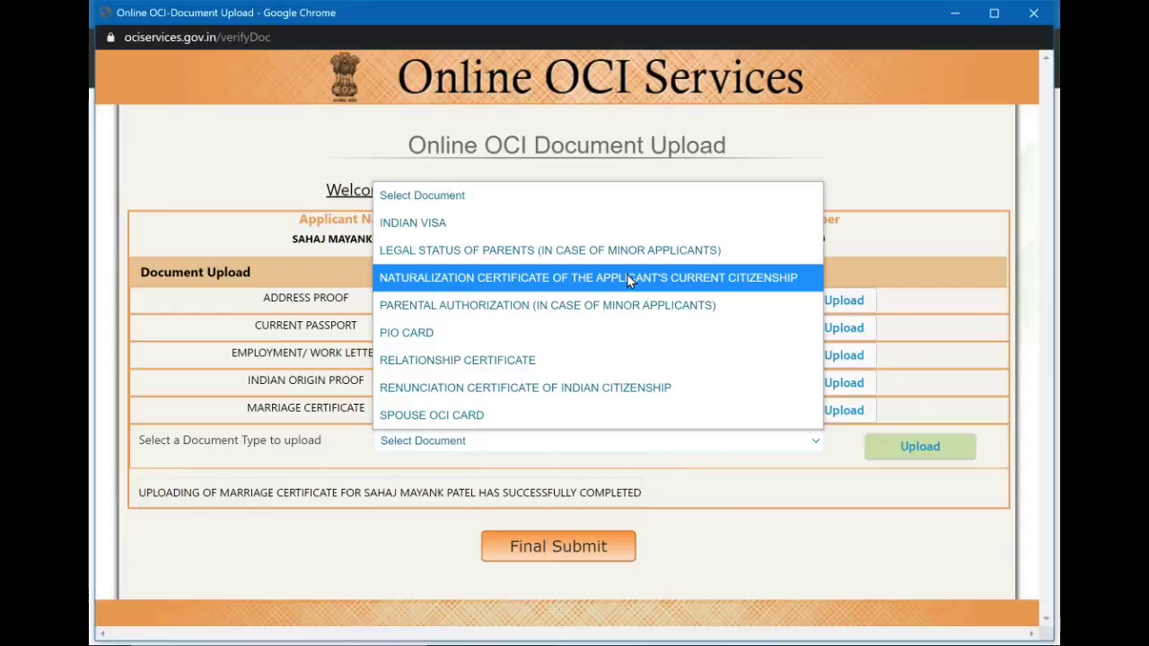
Choose NATURALIZATION CERTIFICATE and upload the Week 14 - Family Story Time PDF for it.
click(626, 278)
click(916, 446)
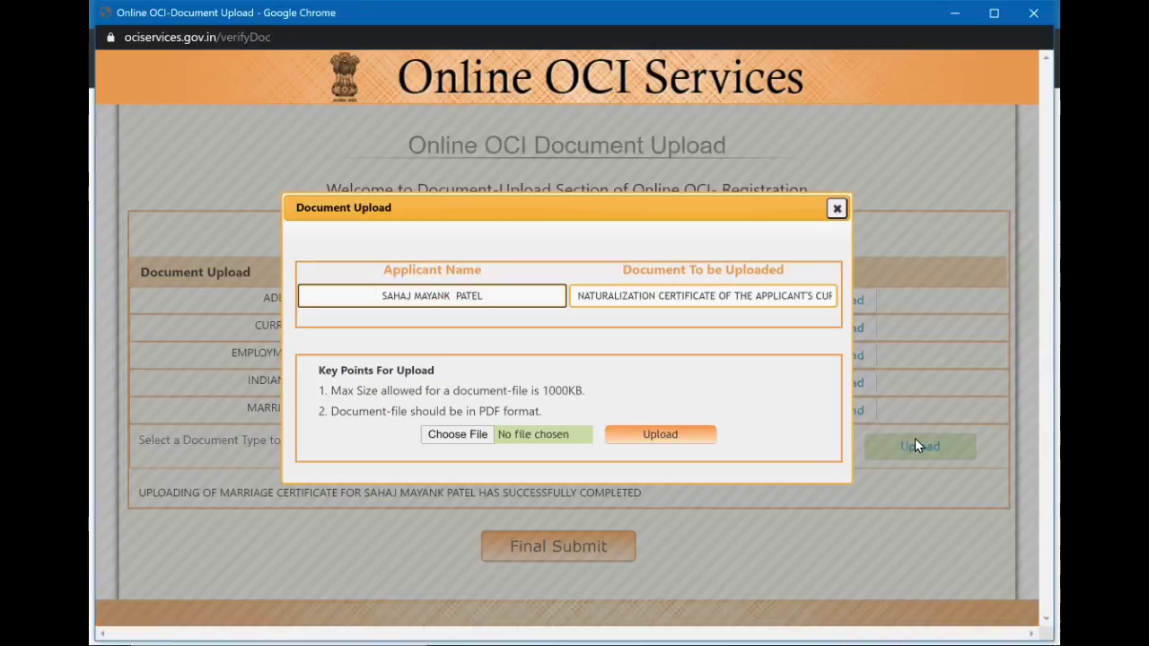
click(464, 437)
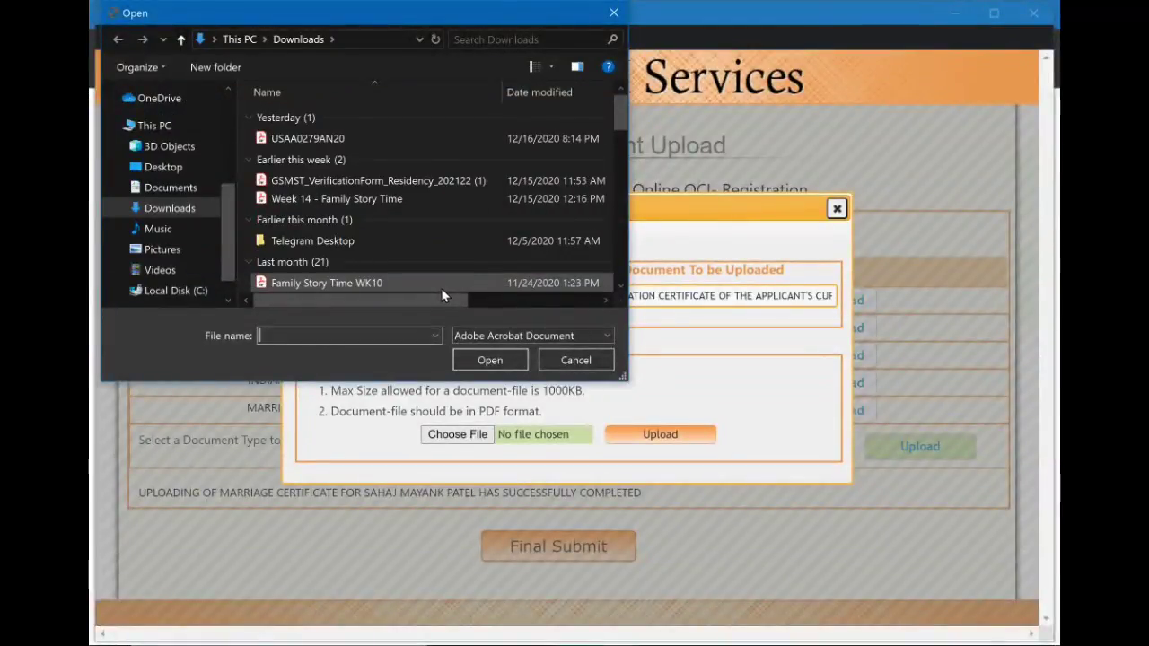
click(437, 200)
click(490, 360)
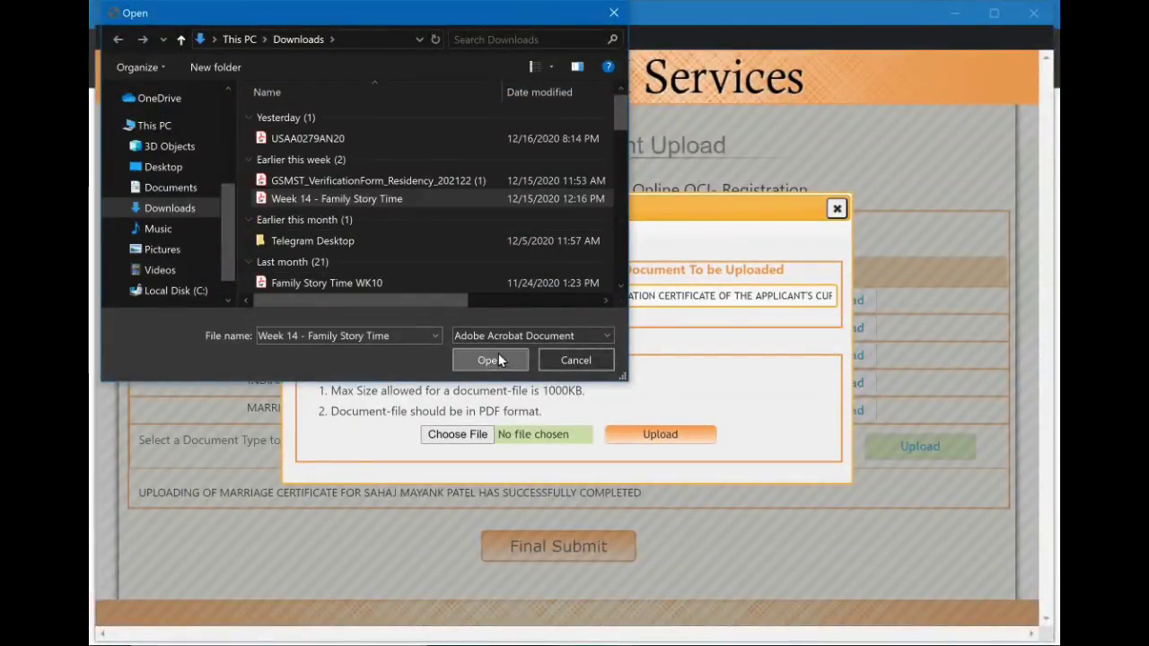
click(641, 439)
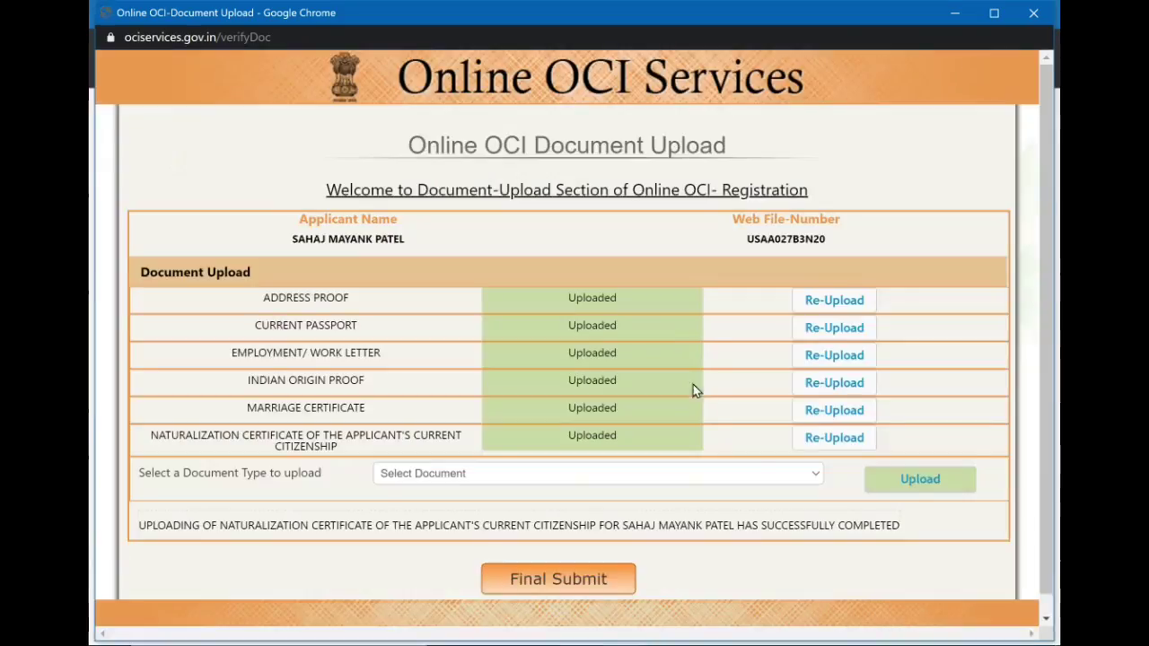
click(709, 474)
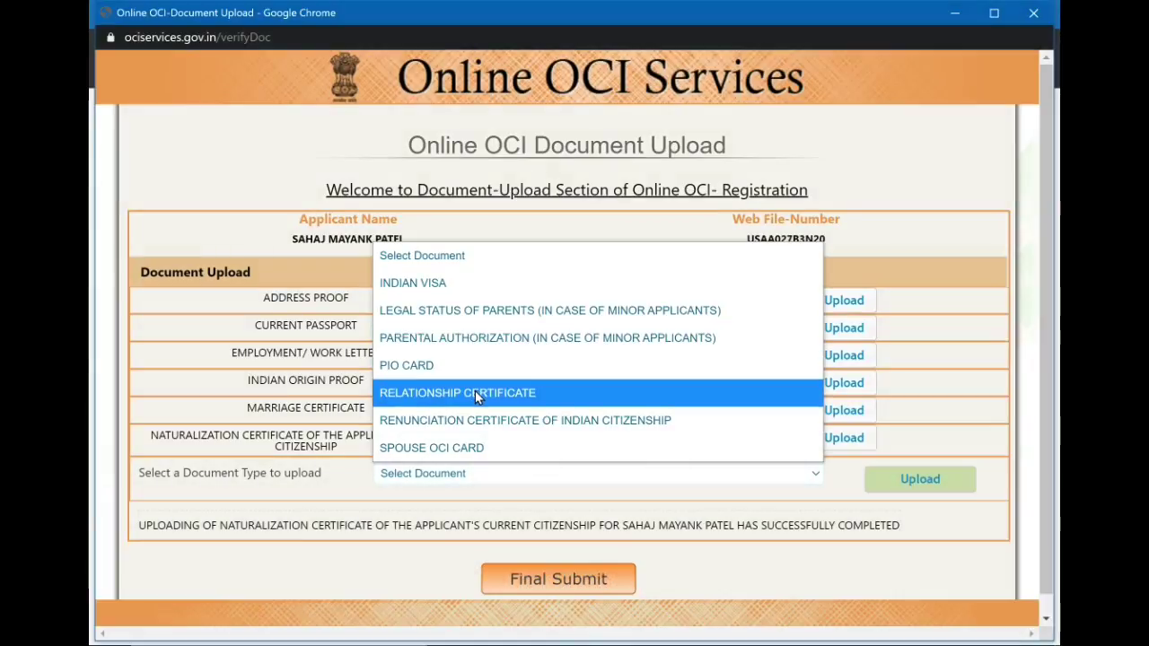
Choose RELATIONSHIP CERTIFICATE and upload the Week 14 - Family Story Time PDF for it.
click(475, 398)
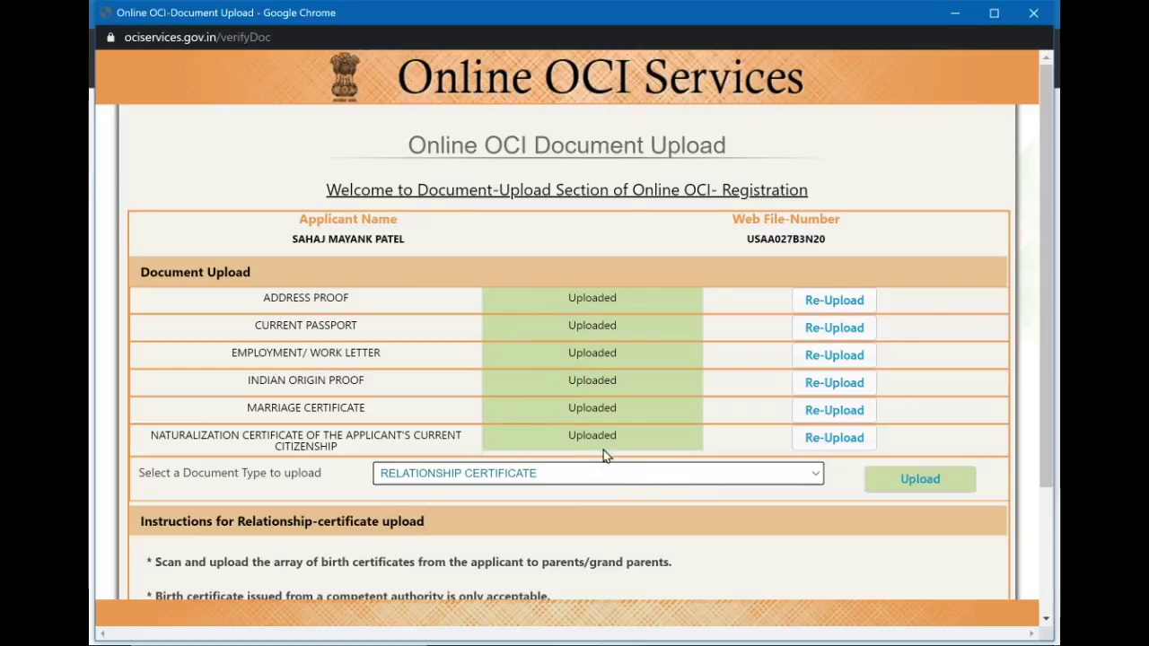
click(605, 480)
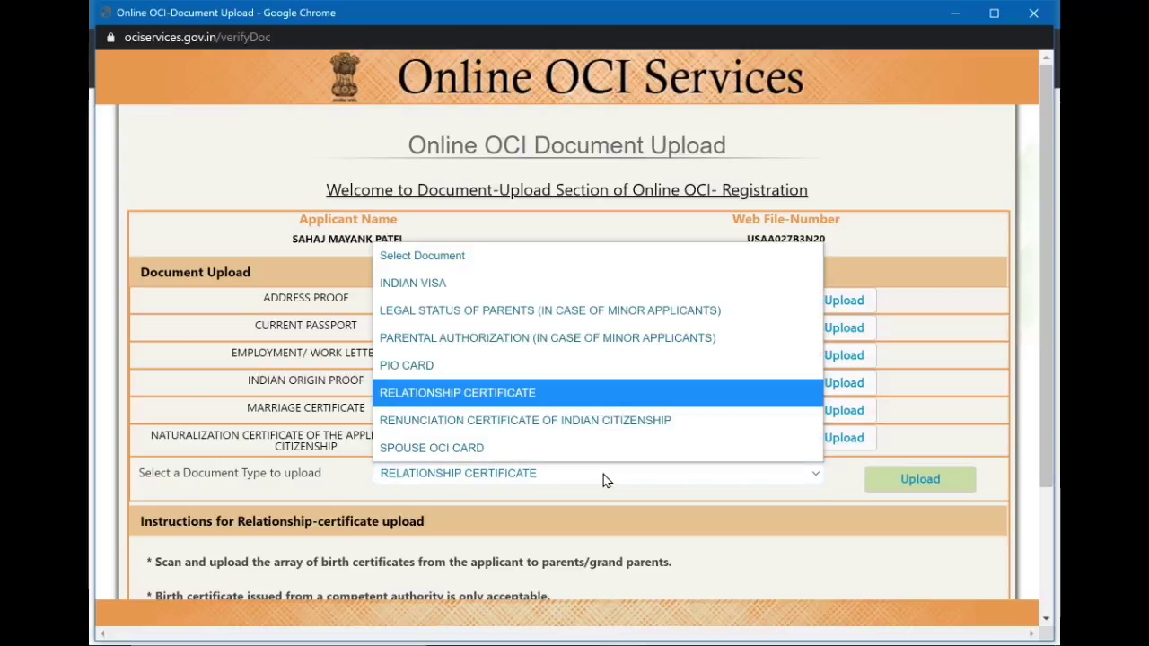
click(706, 510)
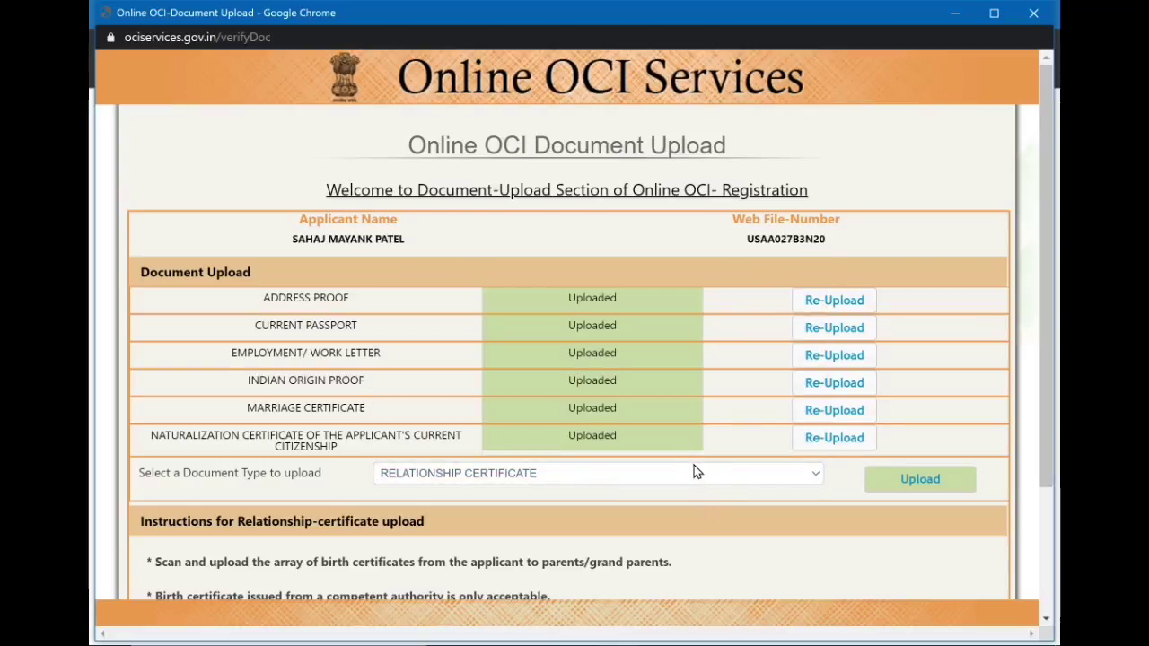
scroll(847, 460, down, 1)
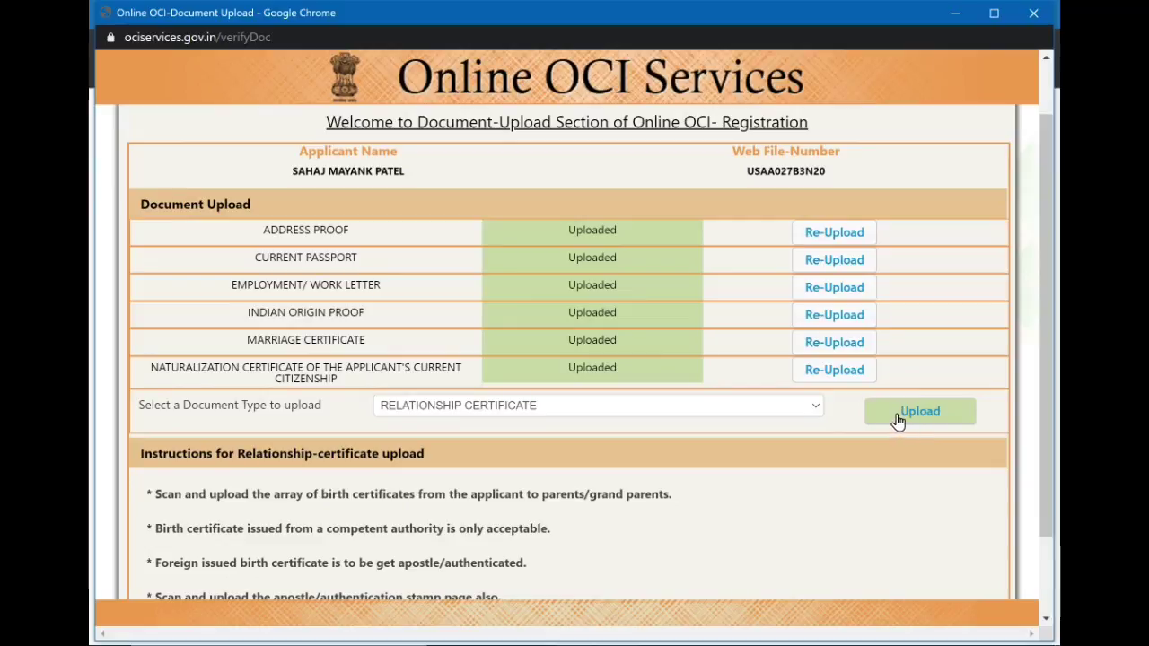
click(894, 419)
click(474, 435)
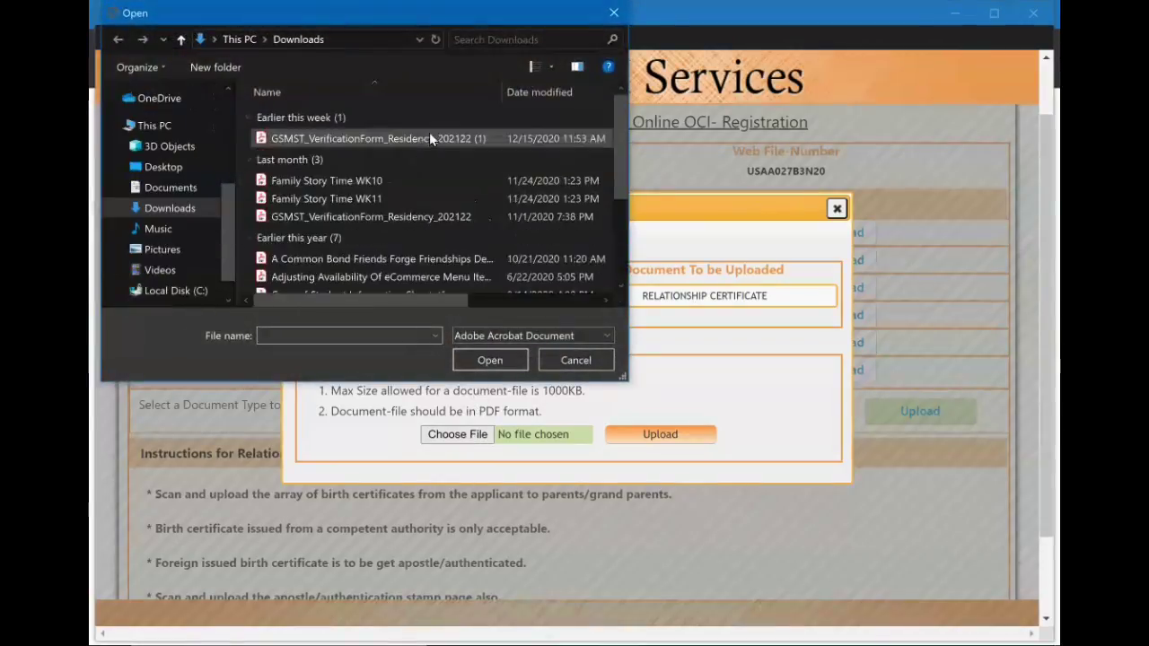
click(426, 199)
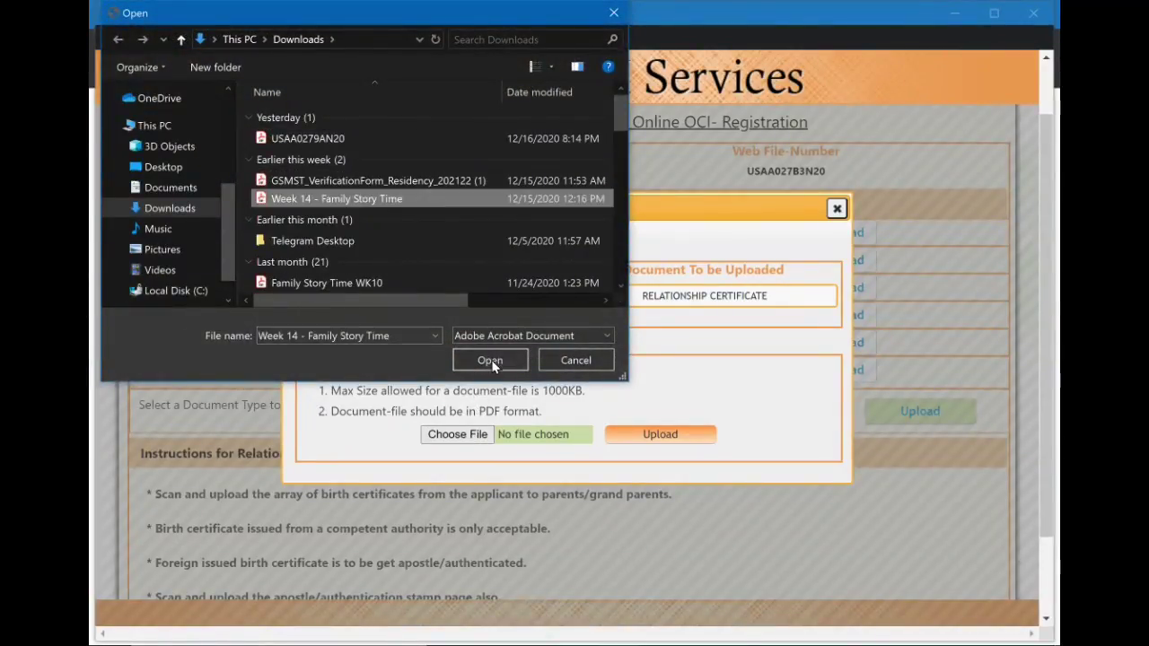
click(490, 360)
click(643, 433)
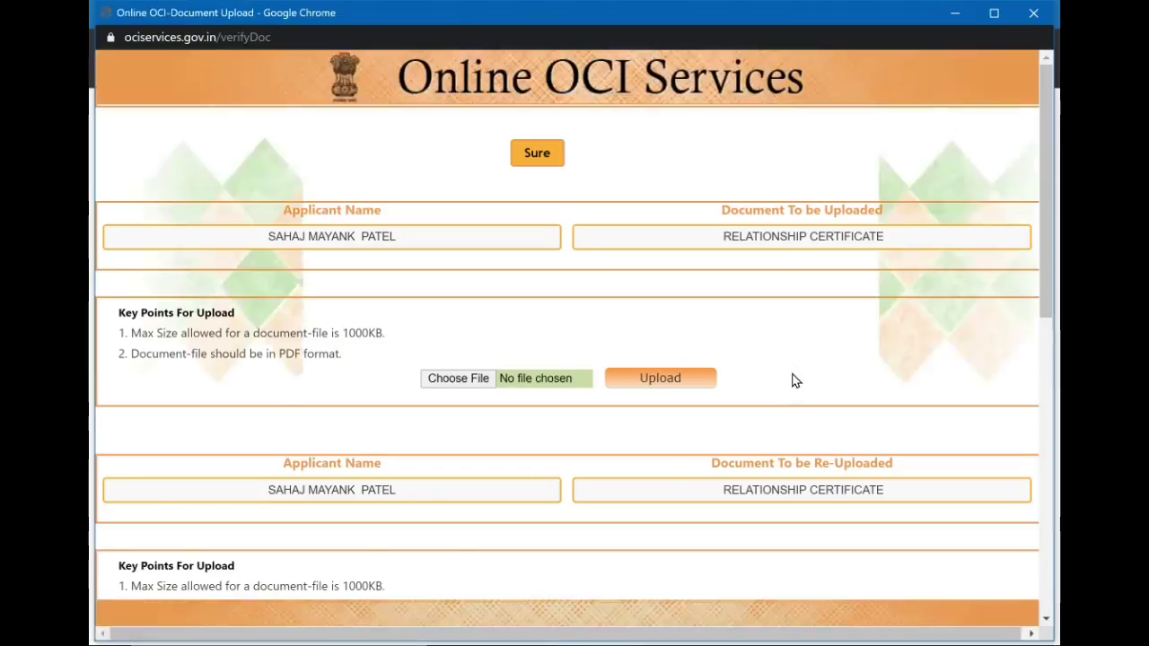
click(596, 501)
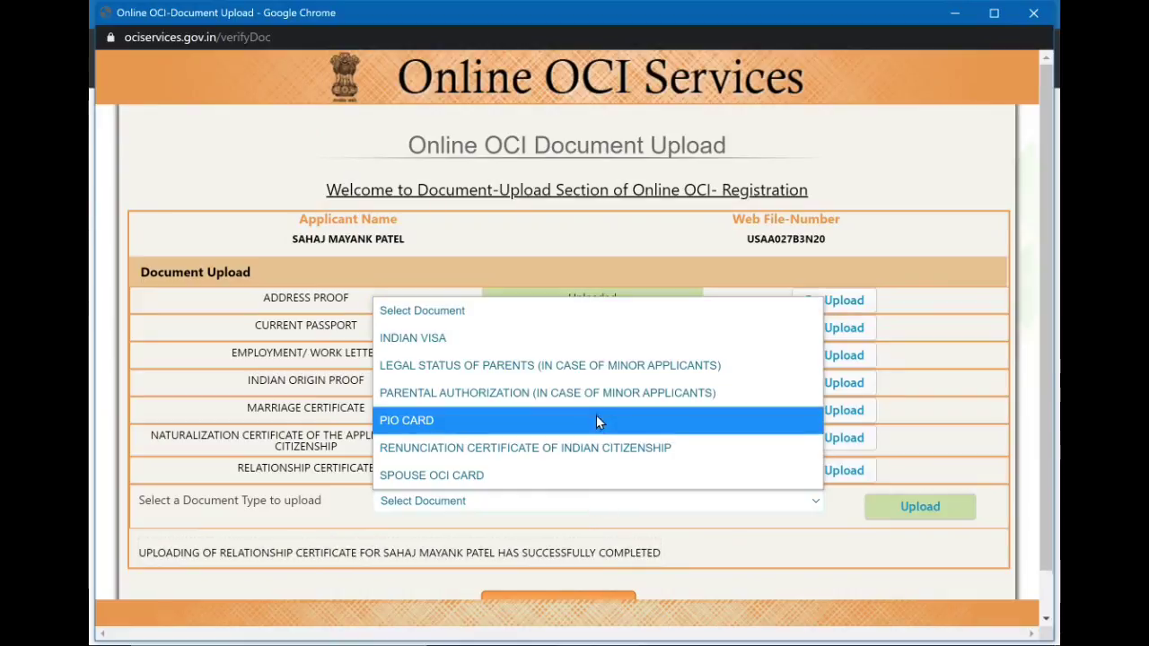
Choose Renunciation Certificate of Indian Citizenship as the document type and open its upload form.
click(633, 447)
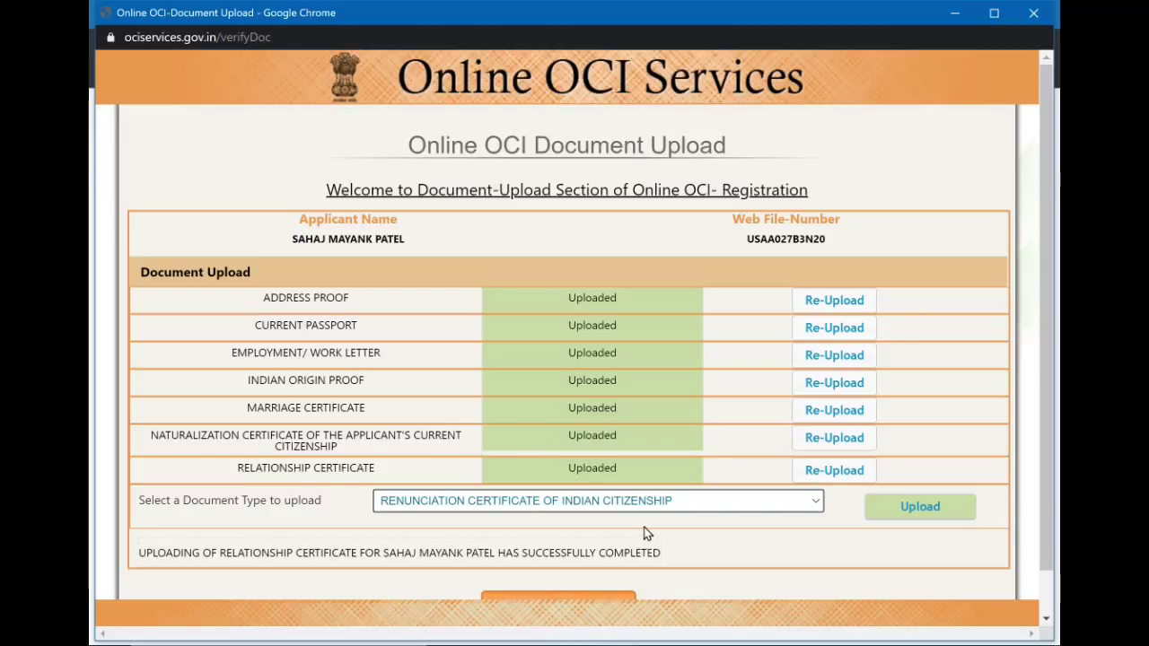
click(648, 503)
click(796, 570)
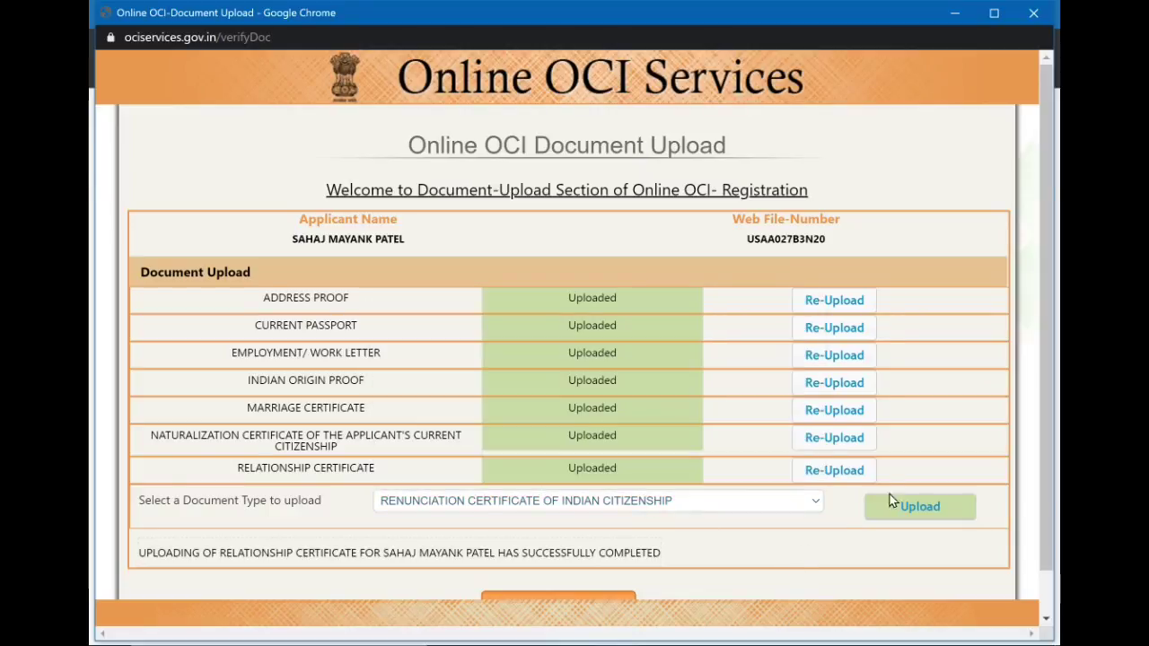
click(908, 503)
Upload the 'Week 14 - Family Story Time' PDF as that certificate.
click(480, 435)
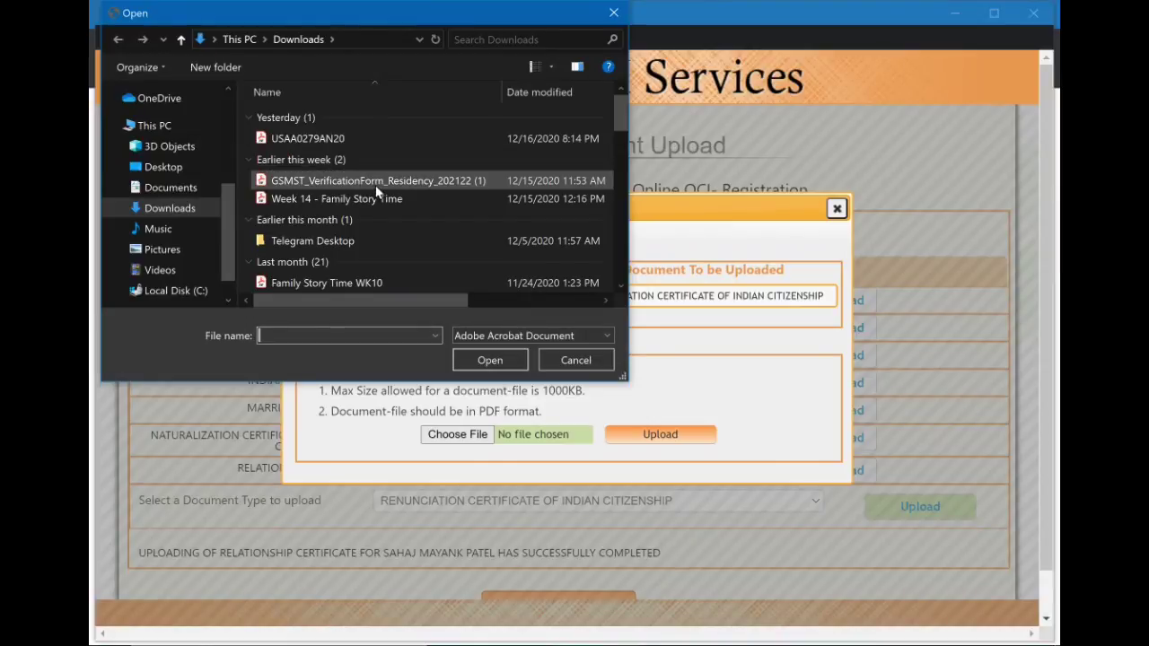
click(377, 198)
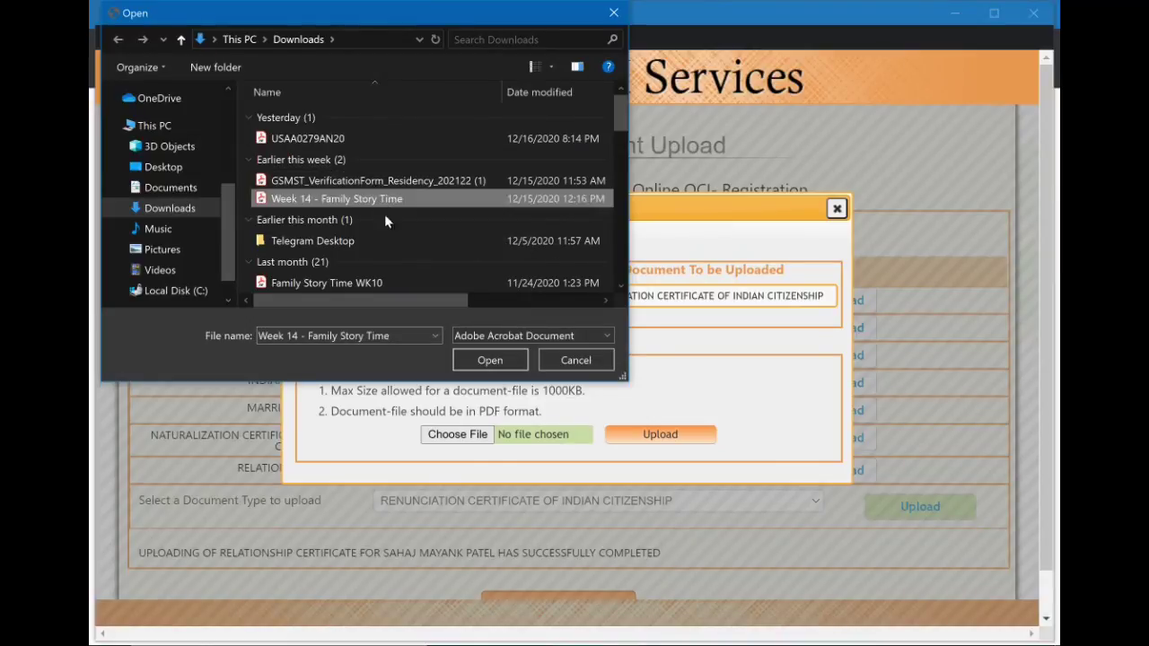
click(492, 361)
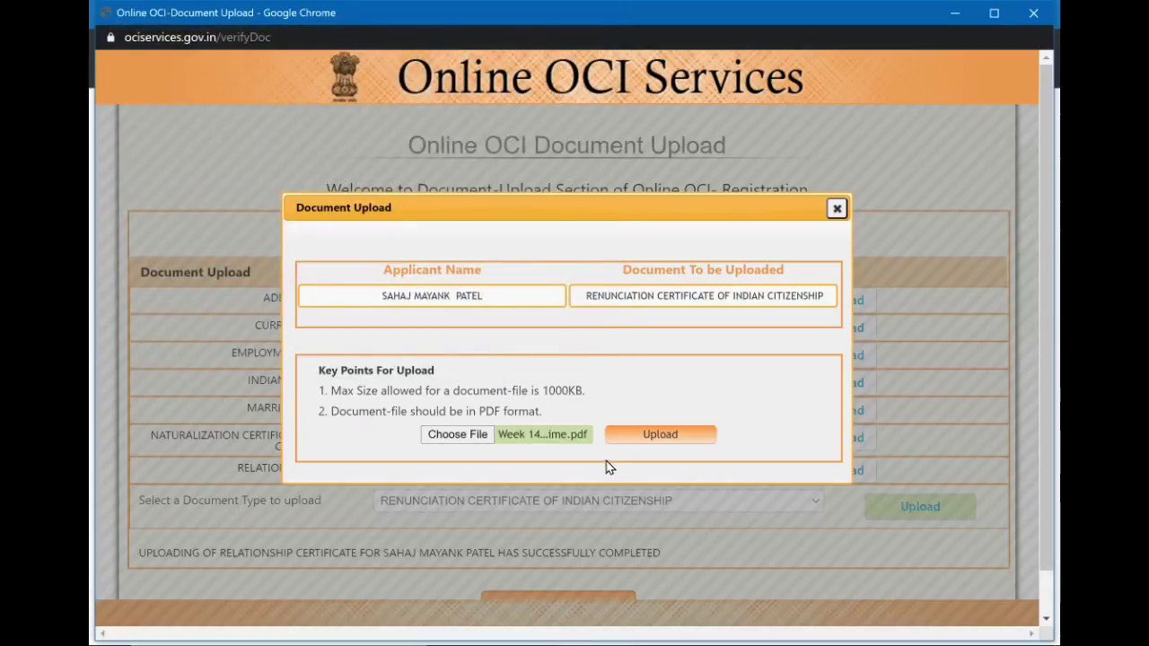
click(660, 436)
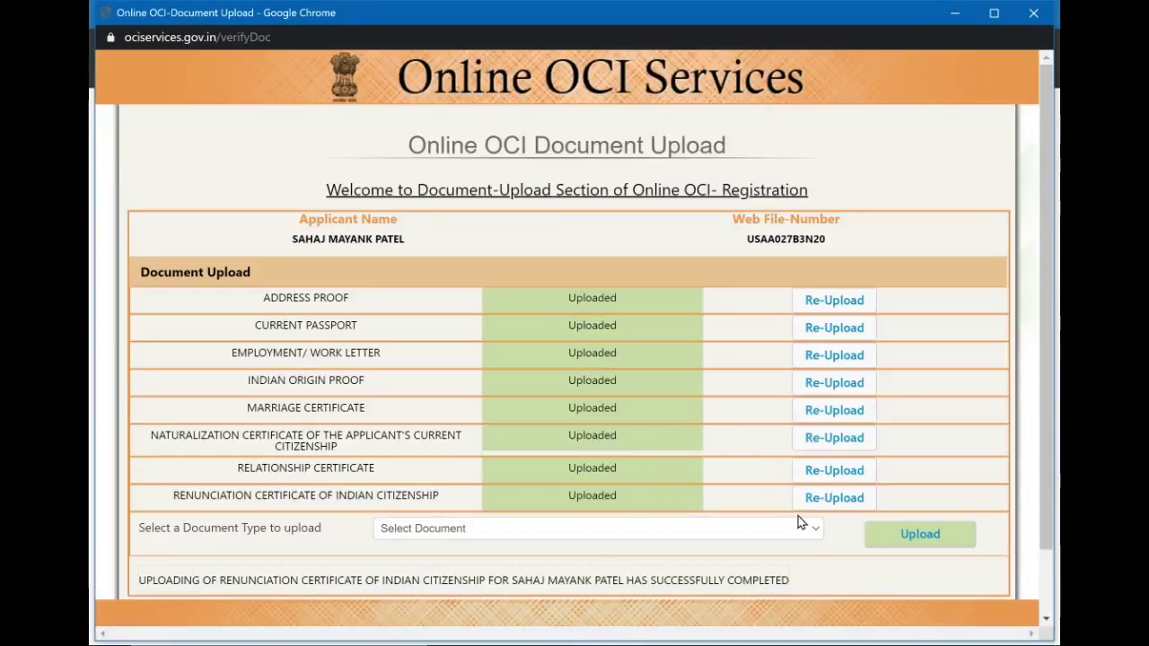
Final-submit the uploaded documents and download the generated registration form.
click(793, 530)
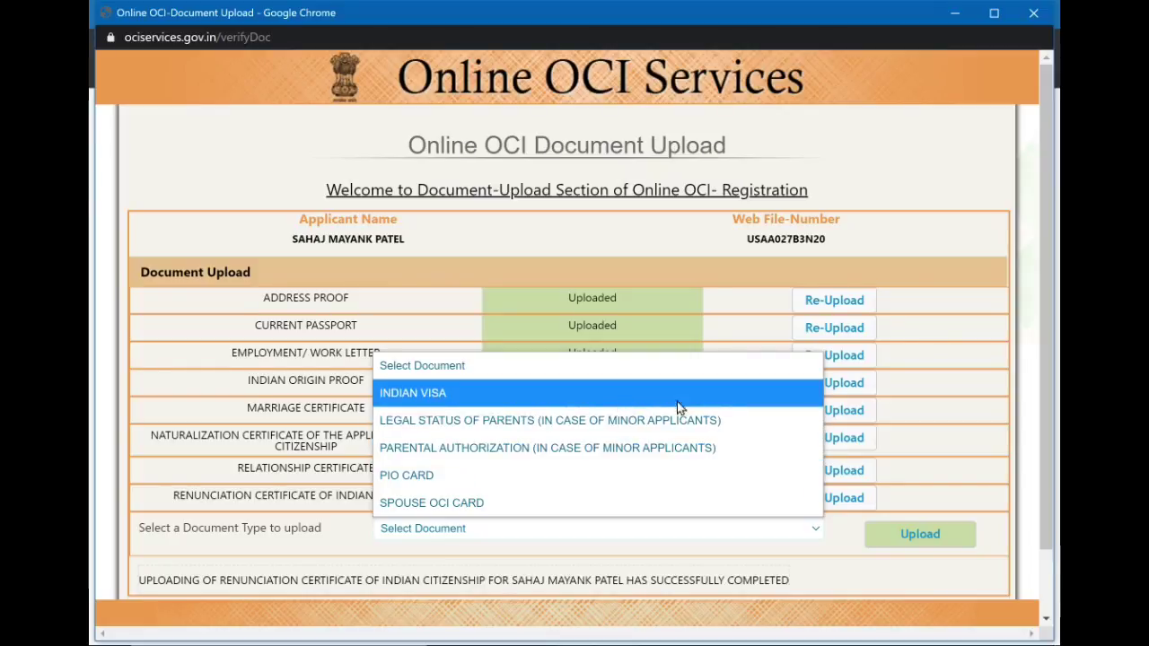
scroll(993, 470, down, 2)
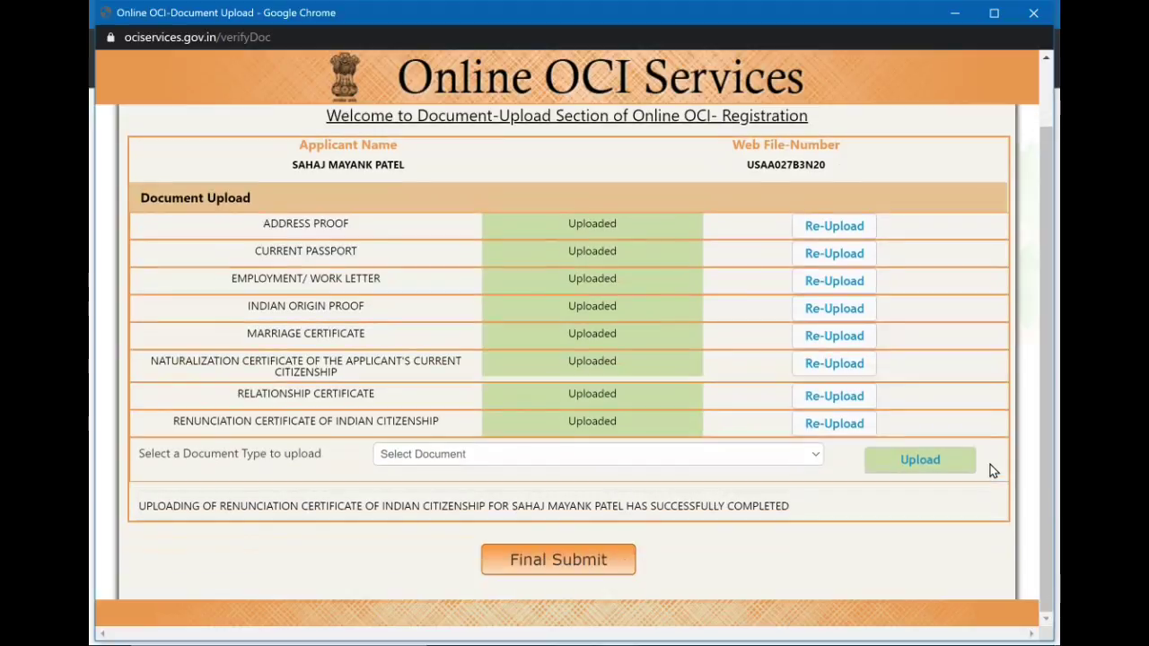
click(591, 566)
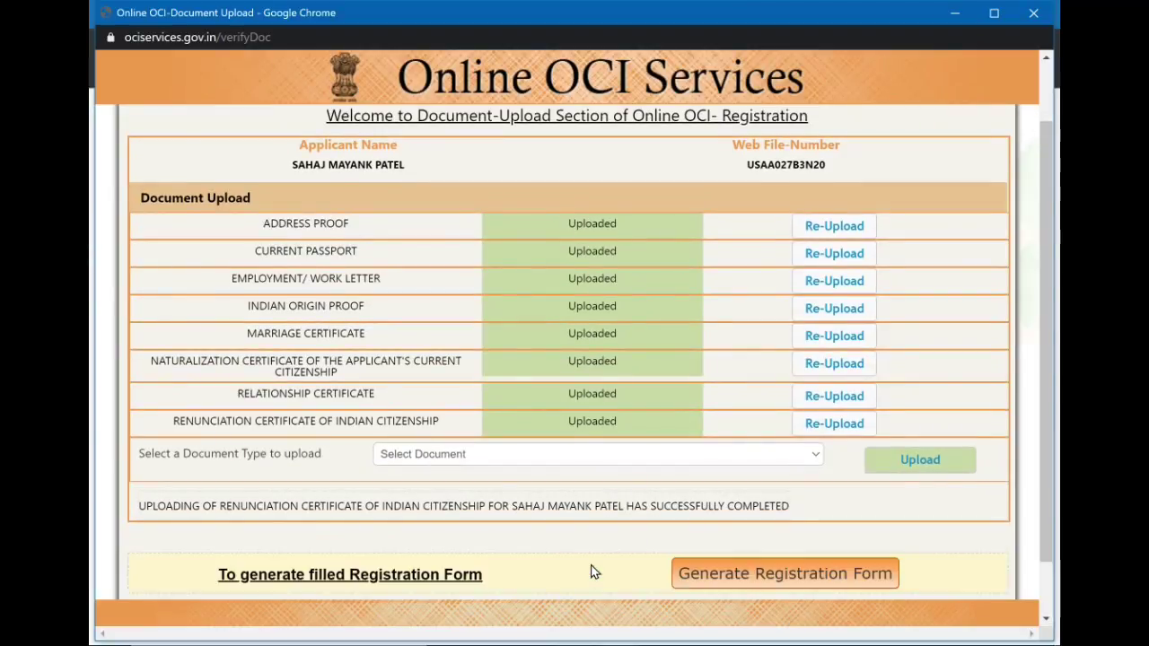
click(804, 575)
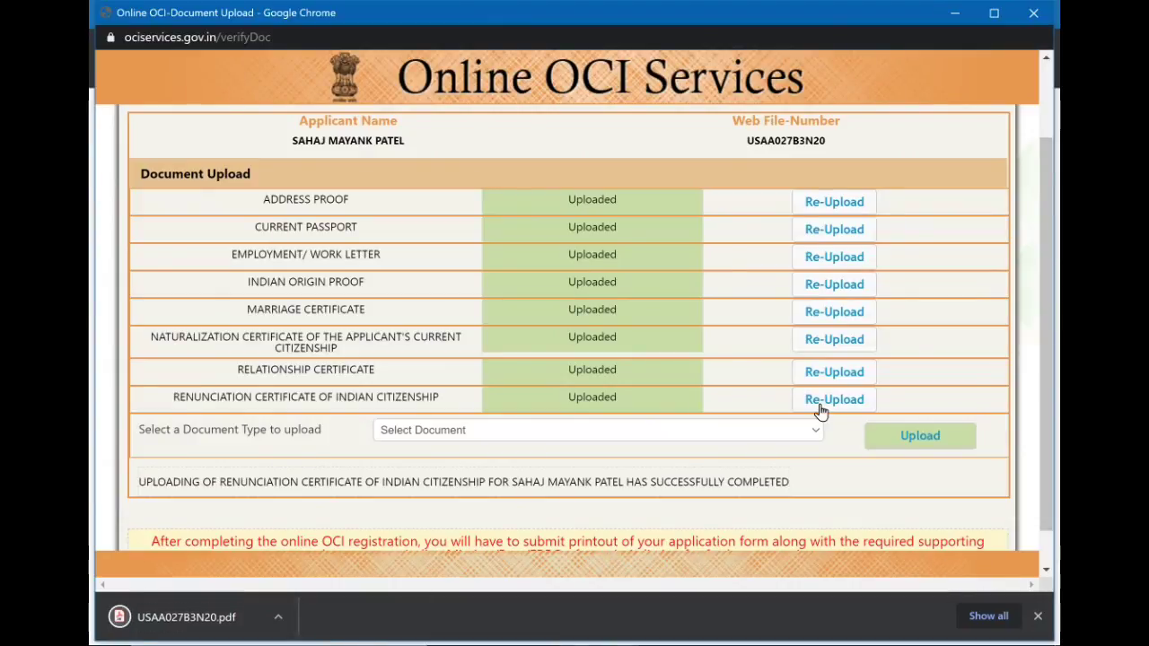
Close the document upload window, confirming with Sure.
scroll(821, 410, down, 1)
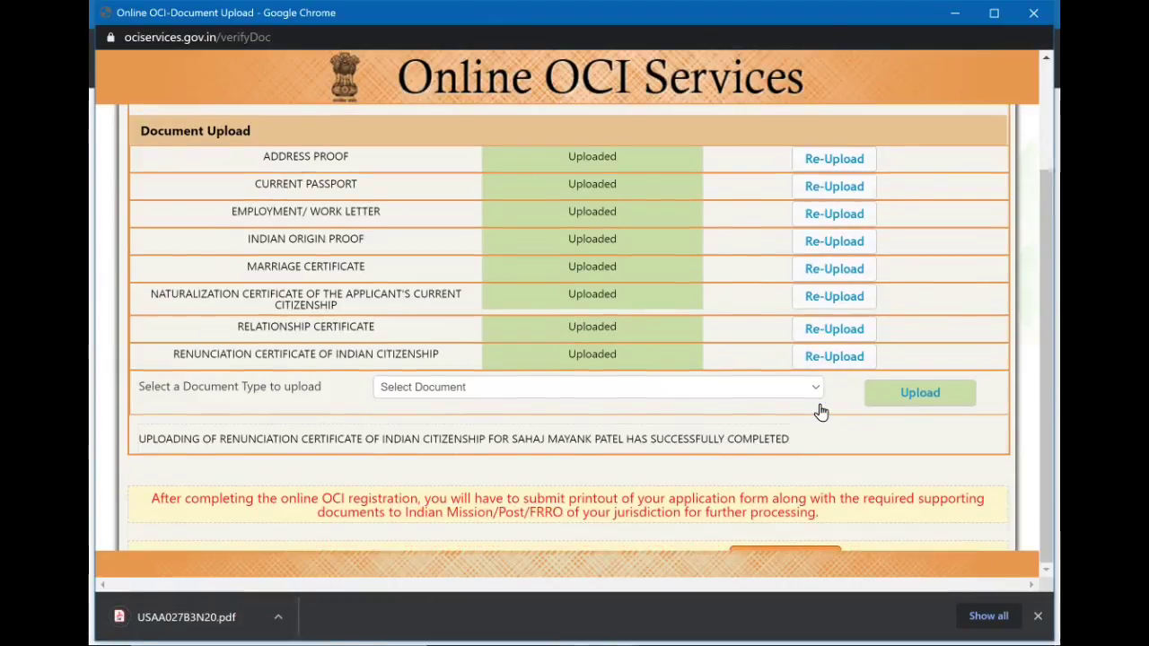
click(820, 553)
click(556, 368)
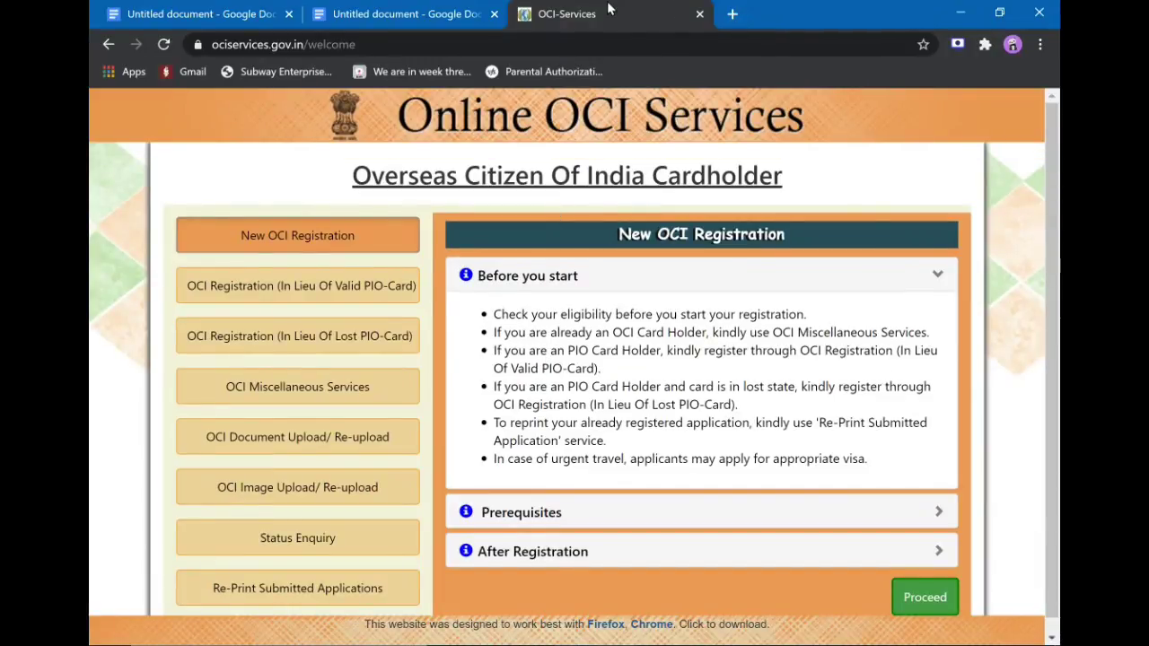
In the Downloads folder, select the newly downloaded registration form PDF.
mouse_move(491, 628)
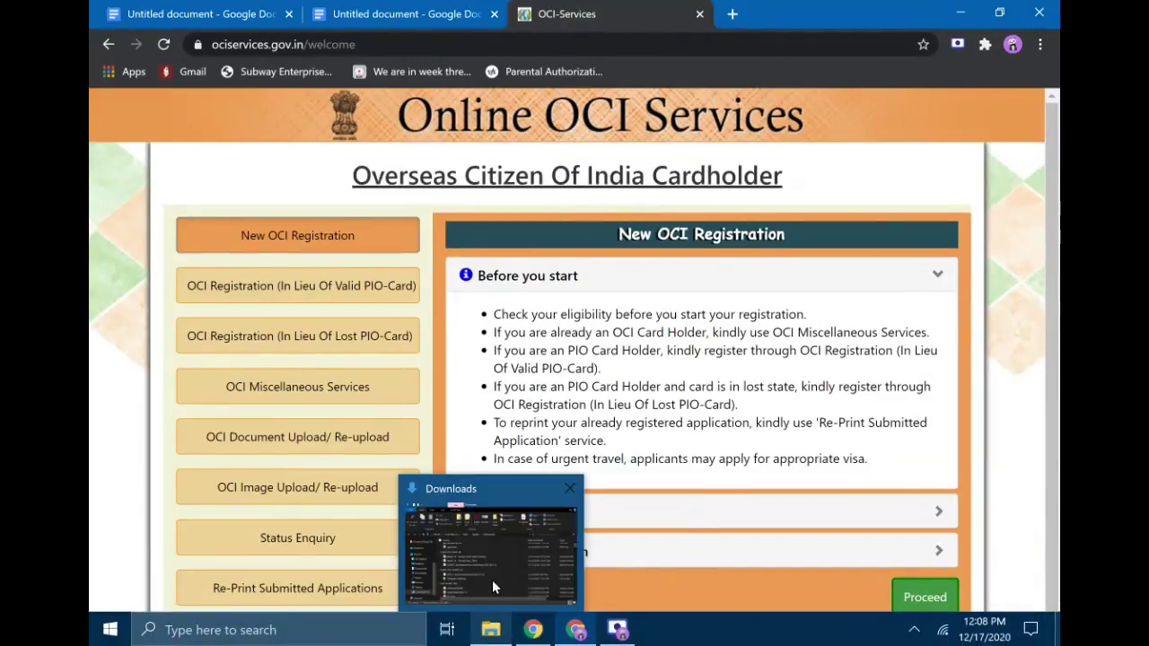
click(492, 580)
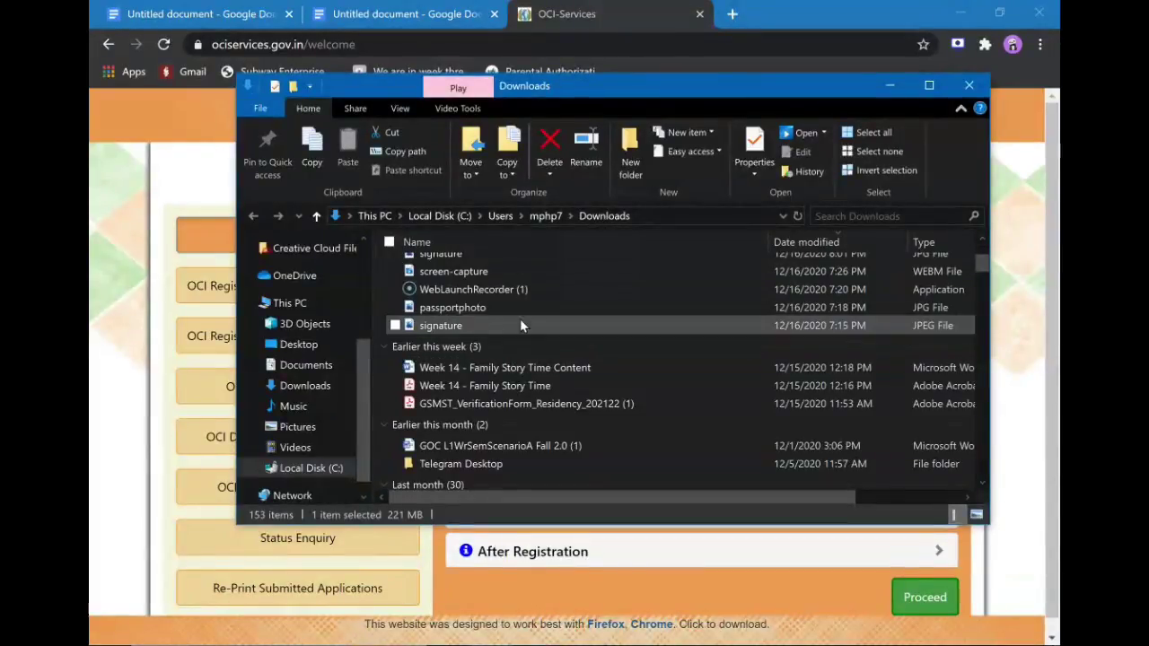
scroll(520, 319, up, 2)
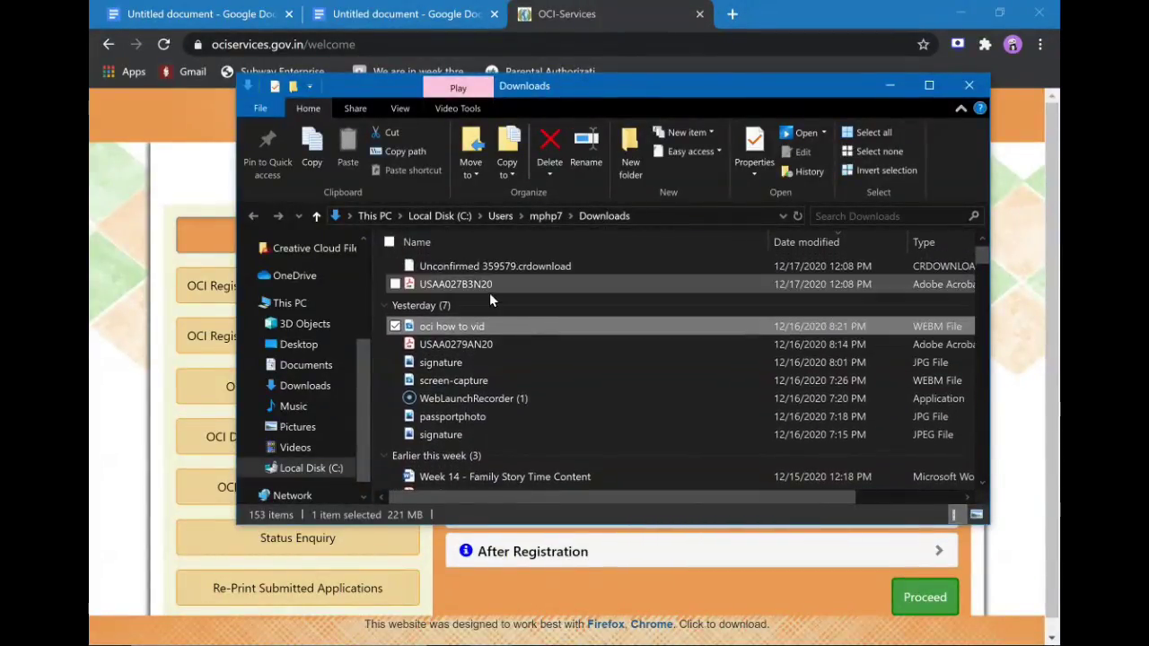
click(490, 287)
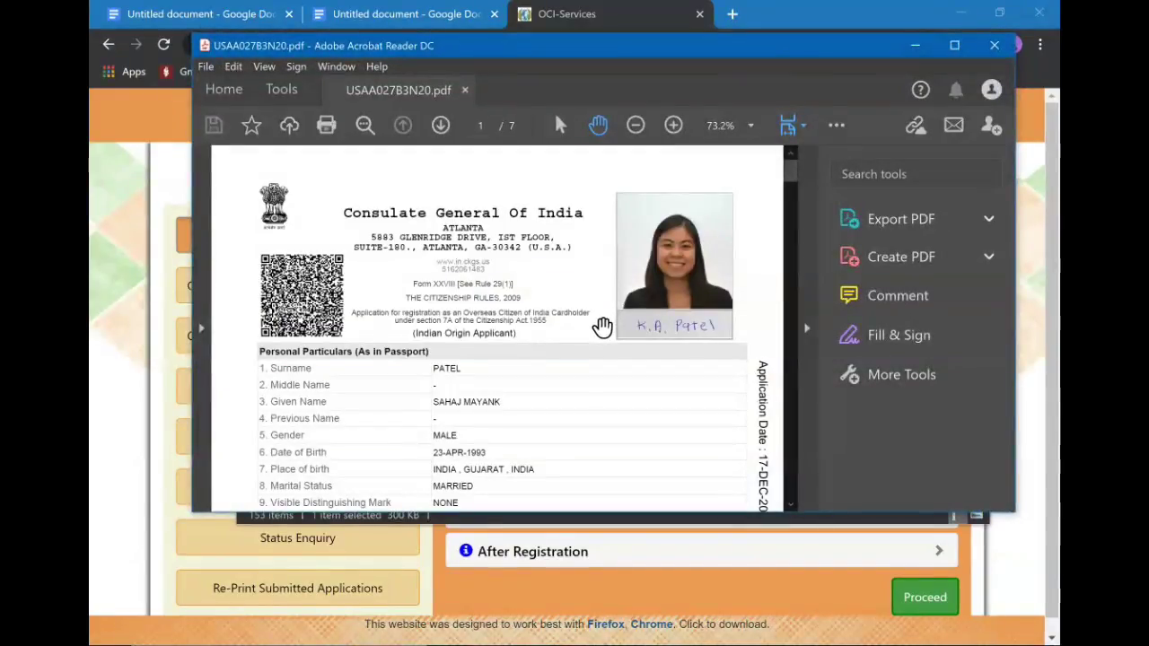
Scroll through the registration form pages 1–4 to the Declaration section.
scroll(603, 326, down, 3)
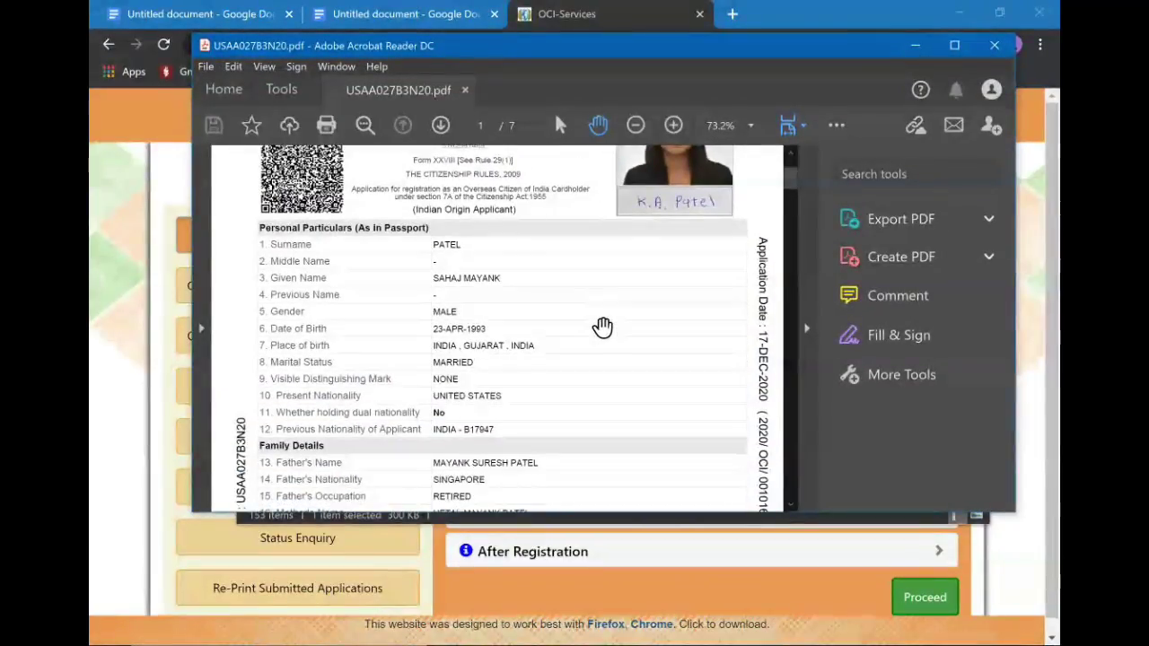
scroll(603, 326, down, 12)
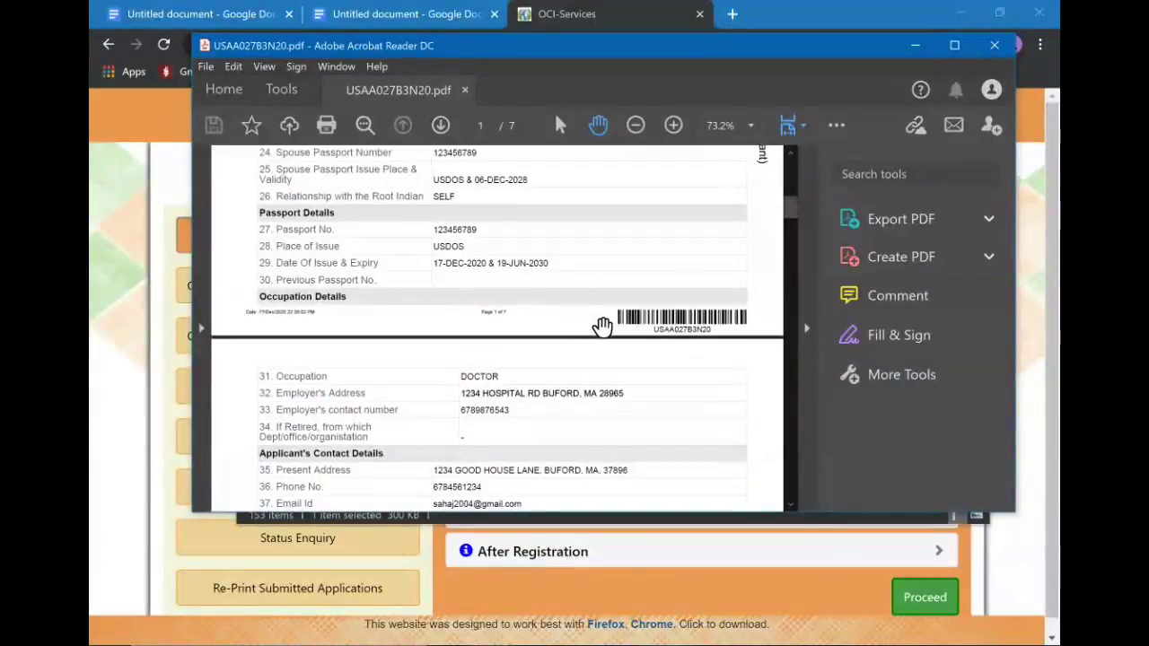
scroll(603, 326, down, 8)
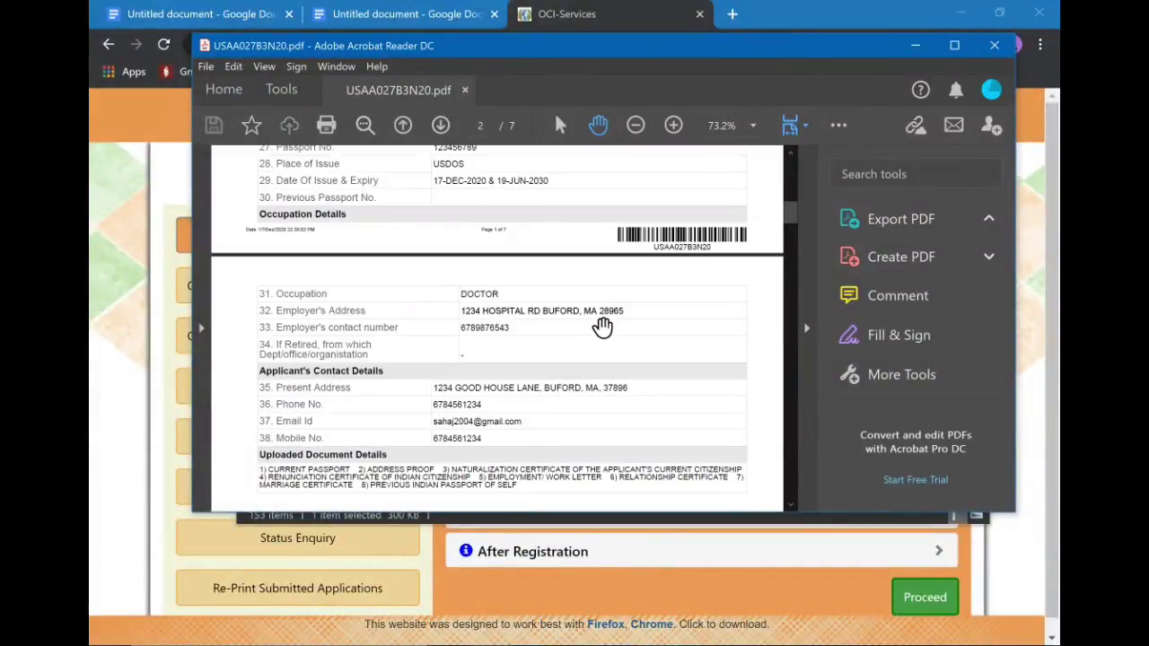
scroll(603, 327, down, 10)
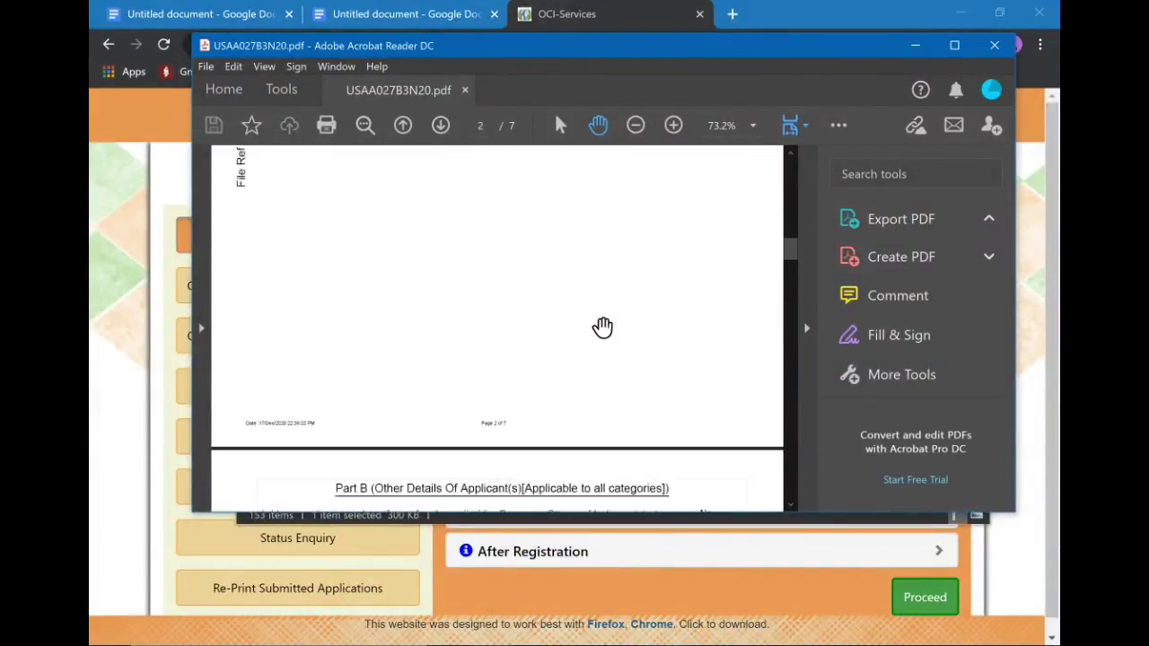
scroll(602, 326, down, 10)
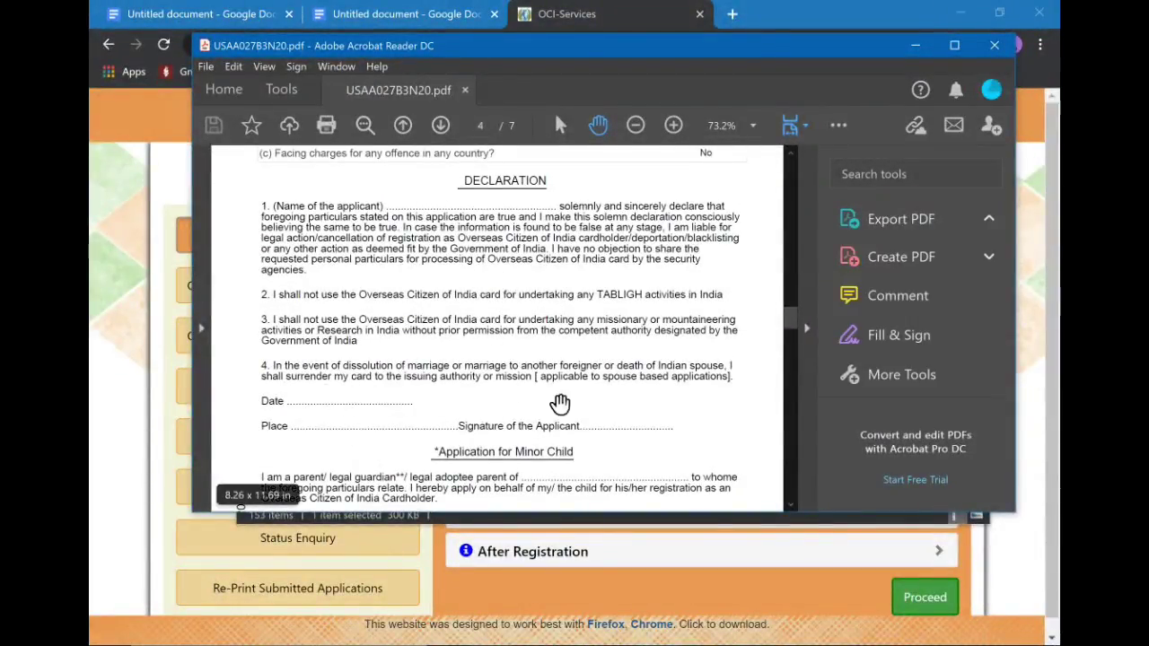
scroll(594, 406, down, 3)
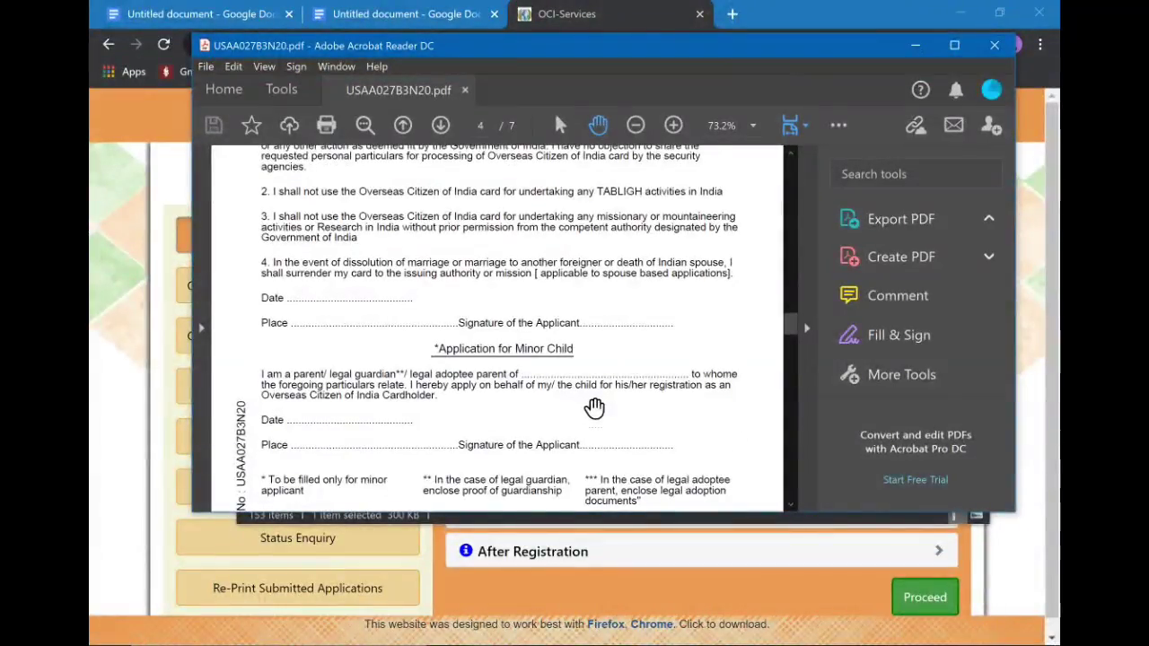
scroll(594, 406, down, 2)
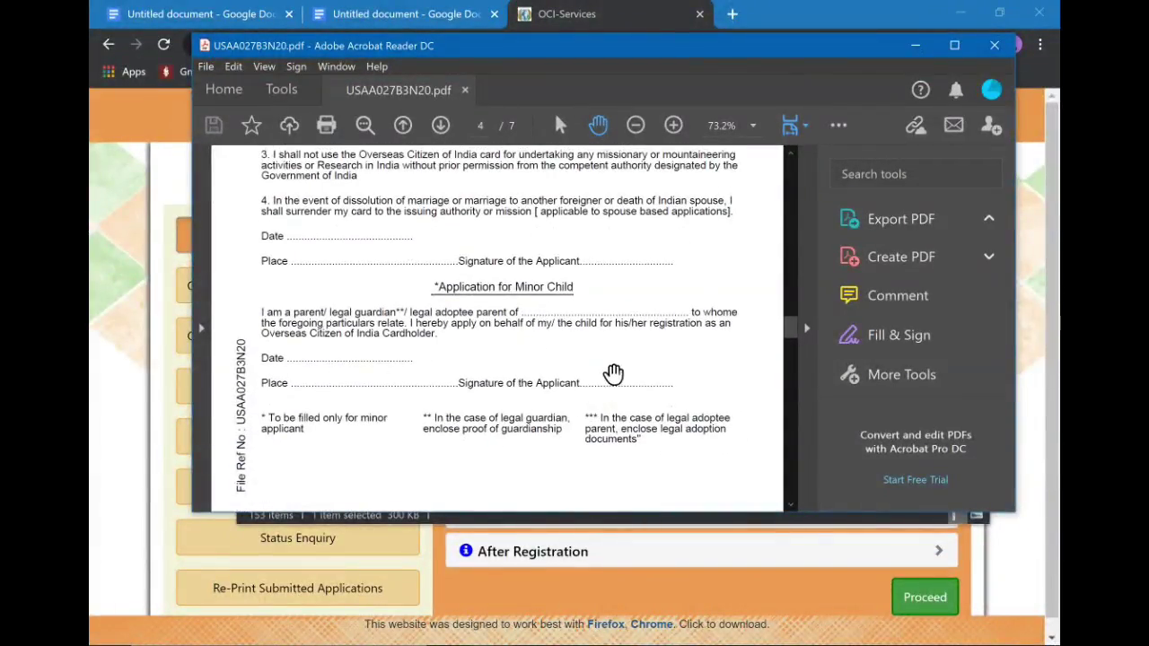
scroll(490, 334, down, 3)
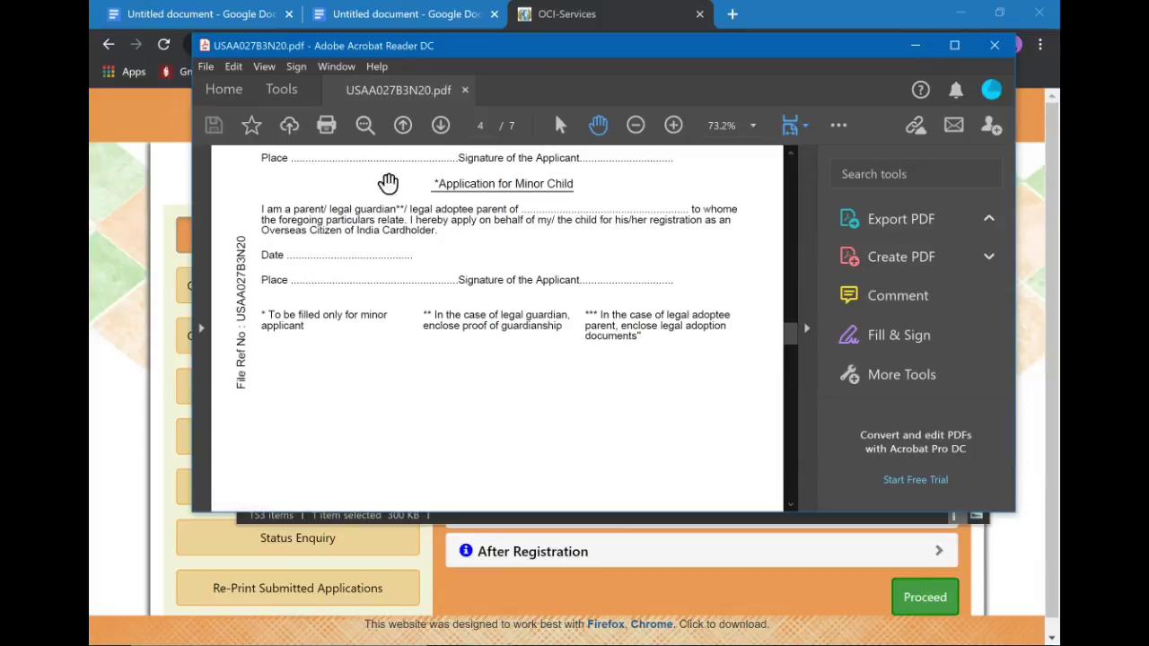
Close the registration PDF and the Downloads folder, then open a new browser tab.
click(994, 45)
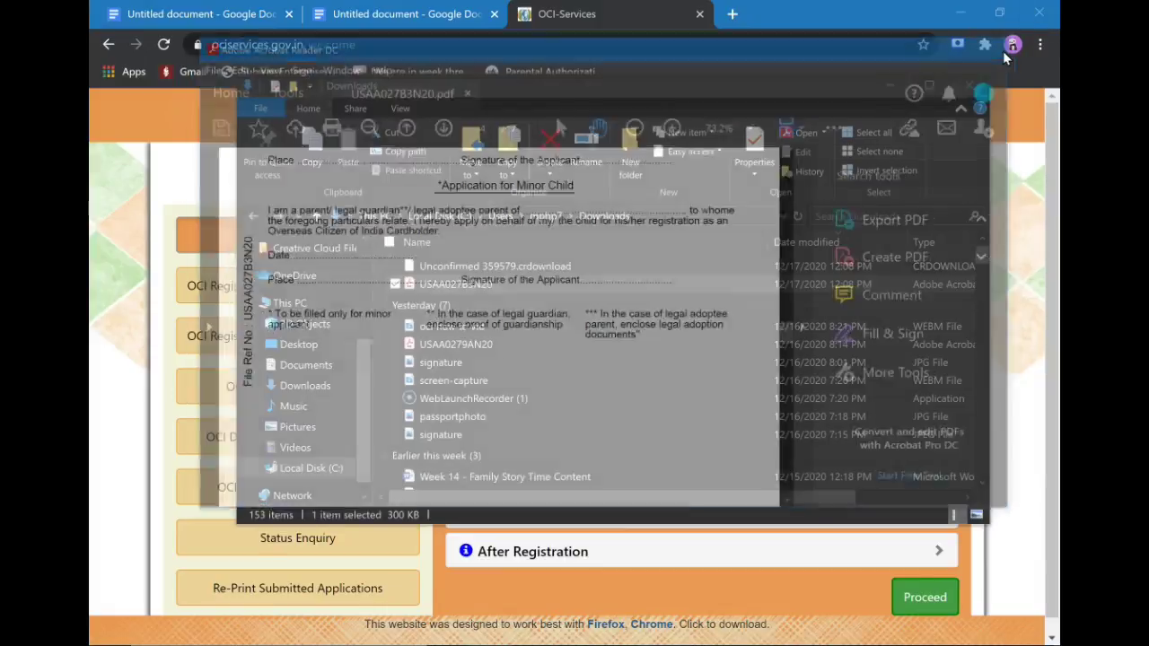
click(971, 85)
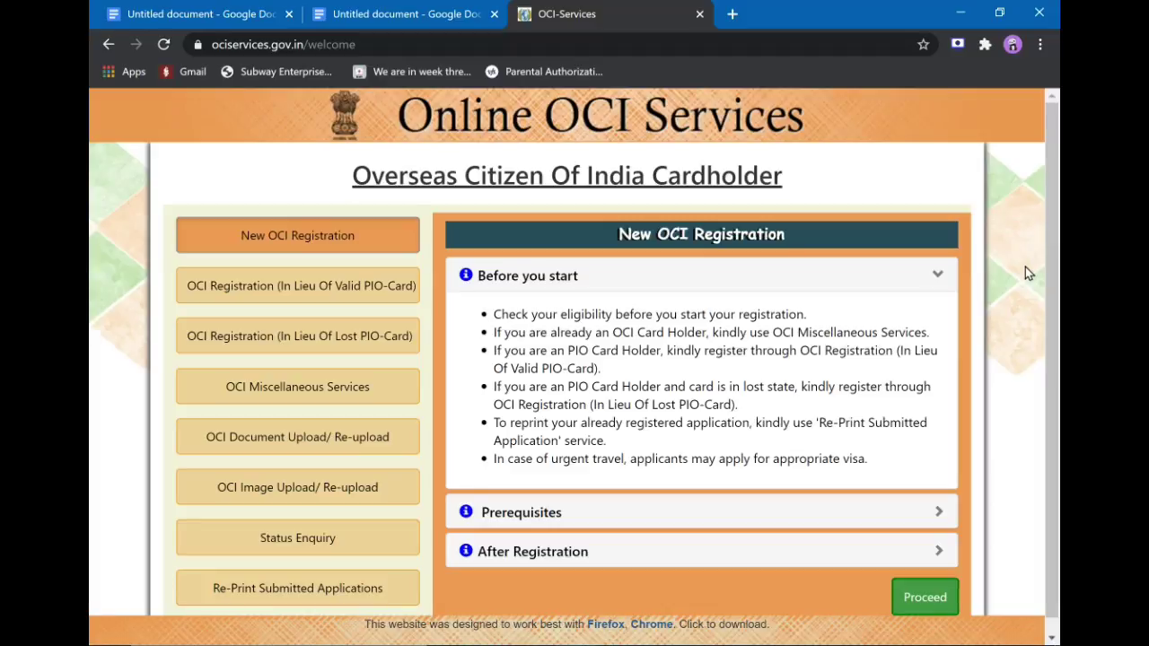
click(731, 13)
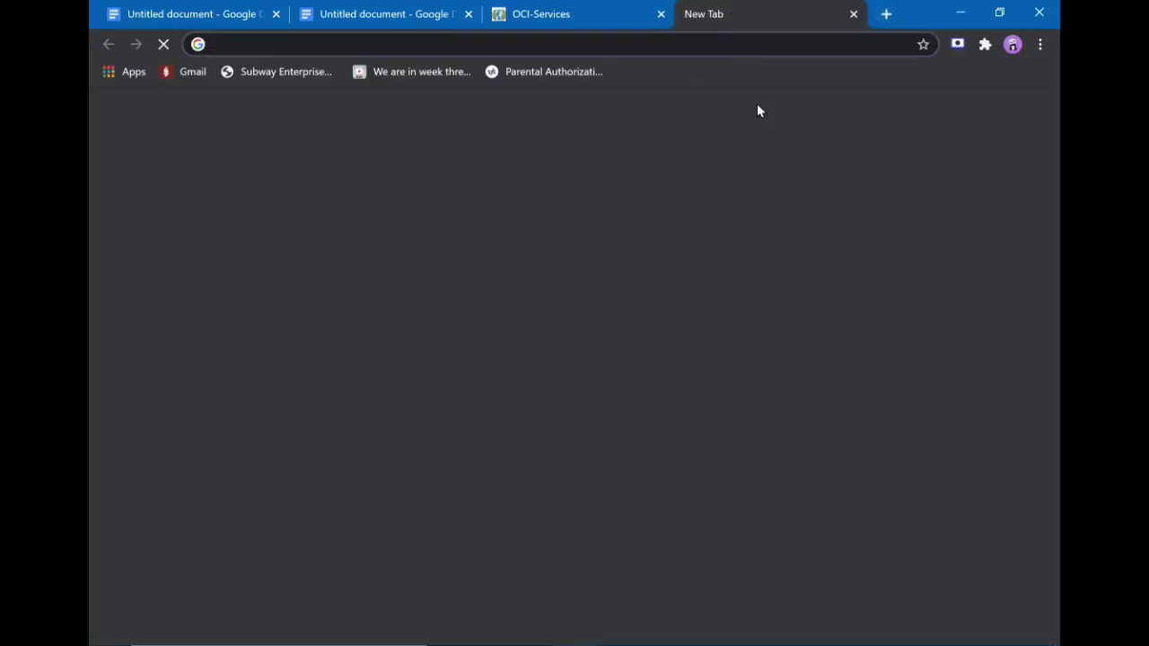
Search the web for 'vfs' and open the VFS Global For Individuals site.
text(vfs)
key(Return)
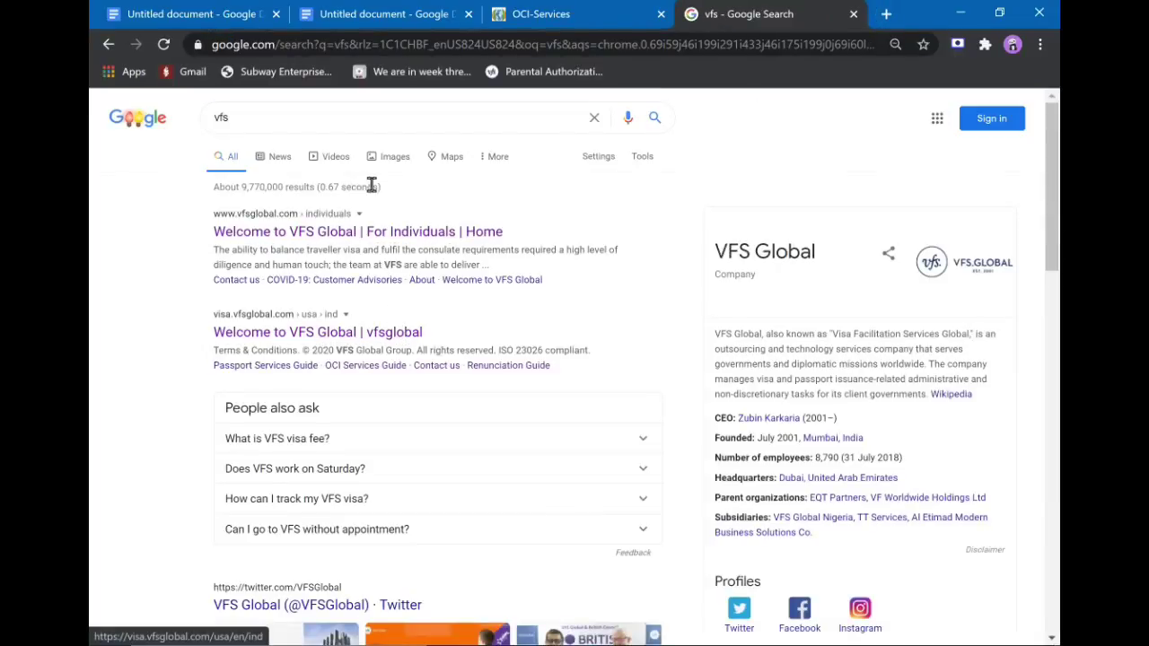
click(440, 232)
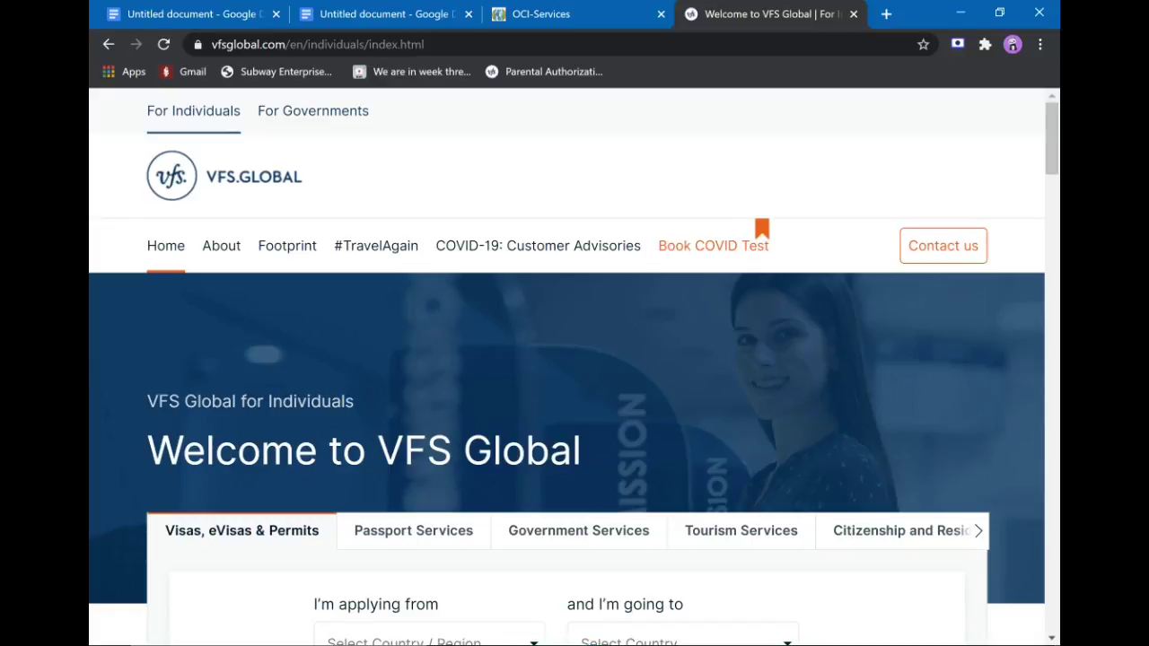
Set the route from United States of America to India and go to its site.
scroll(528, 313, down, 3)
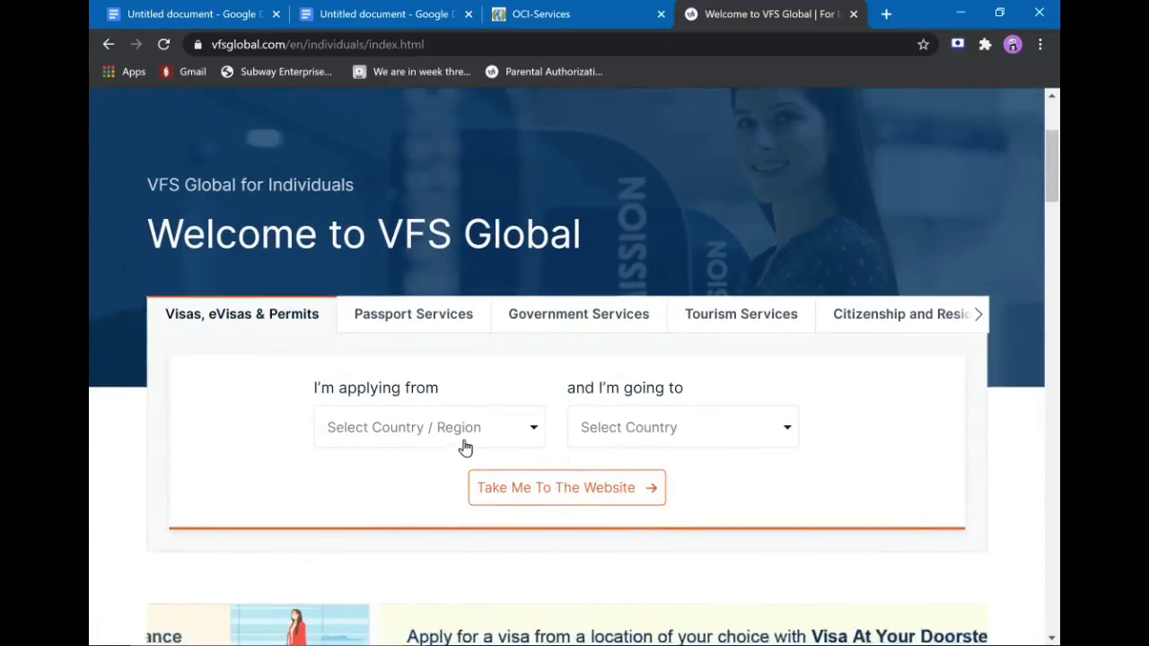
click(464, 430)
text(usa)
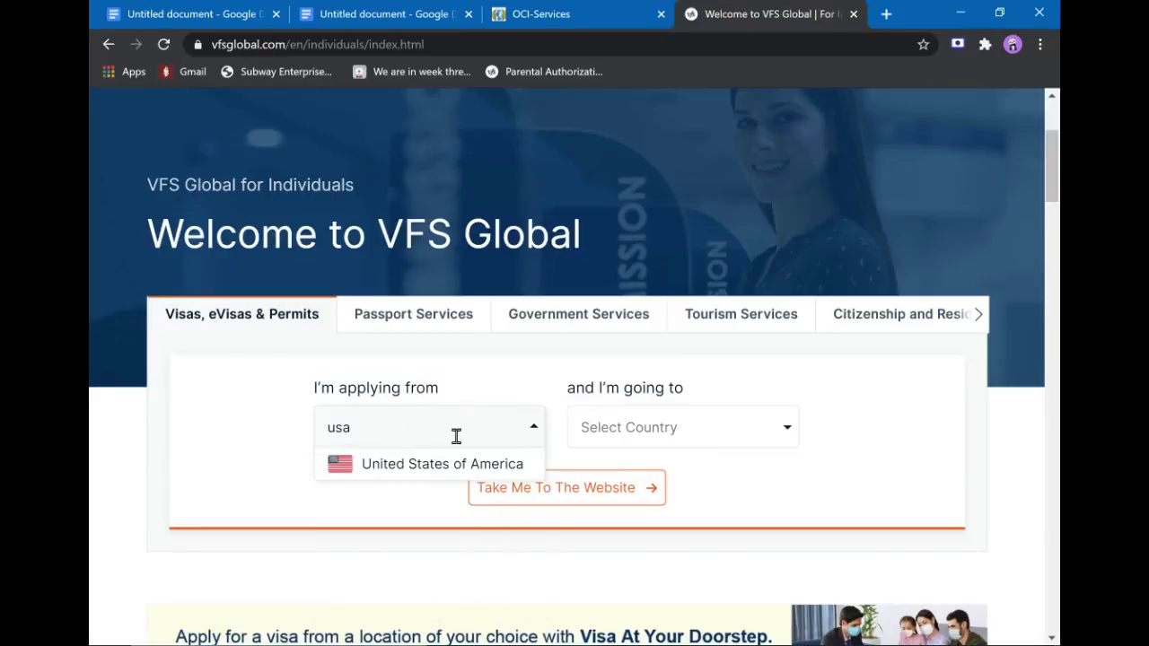
click(451, 478)
click(641, 429)
text(indi)
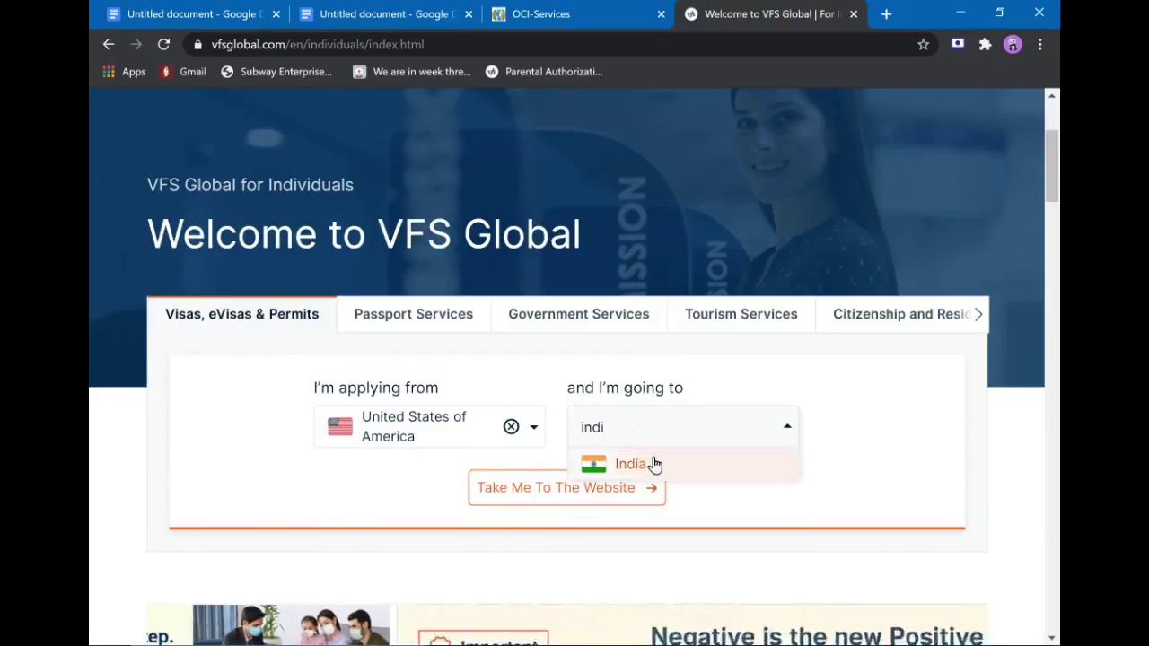
click(648, 464)
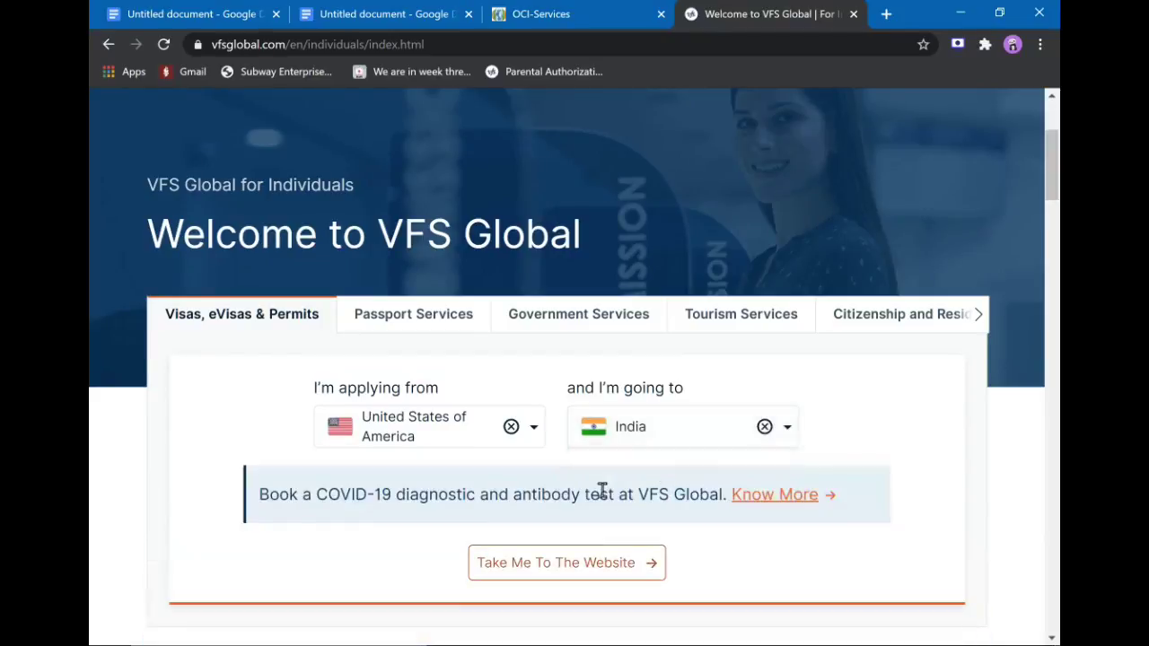
click(570, 562)
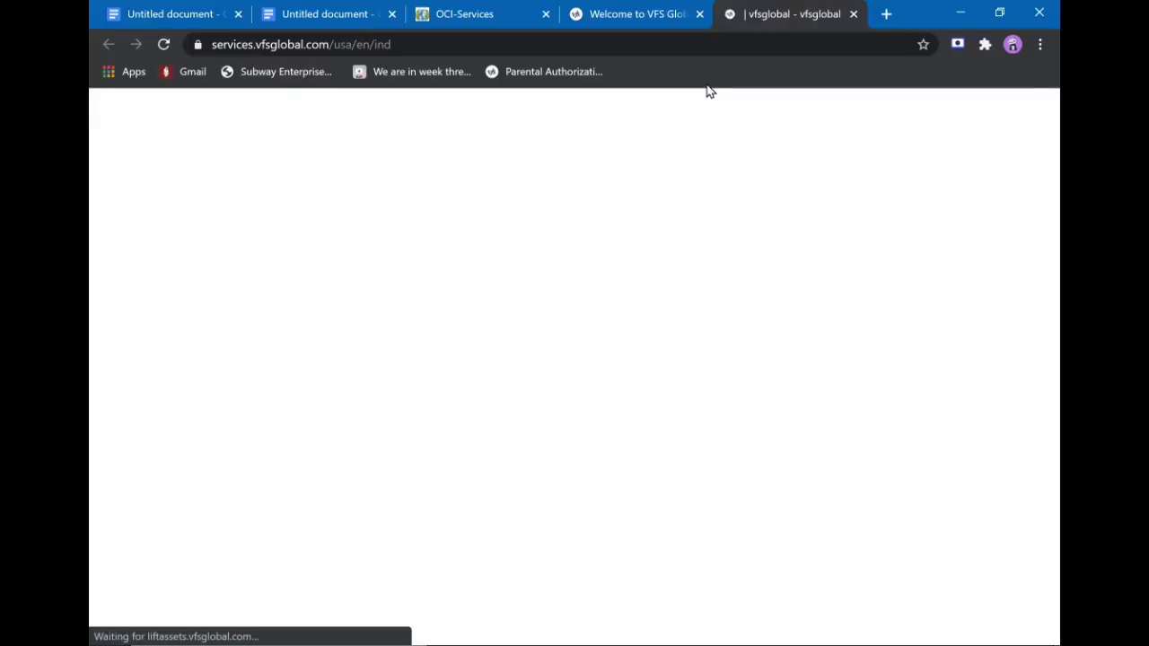
Open the OCI services guide on the USA–India site and start the online OCI application.
scroll(402, 360, down, 5)
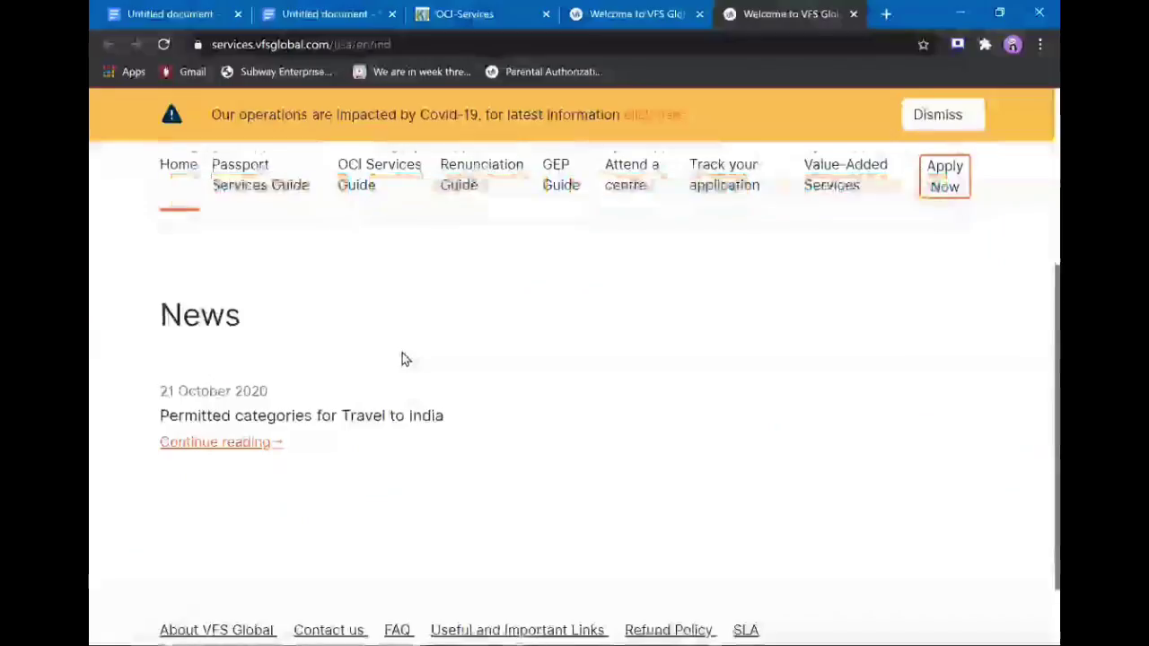
scroll(402, 359, up, 5)
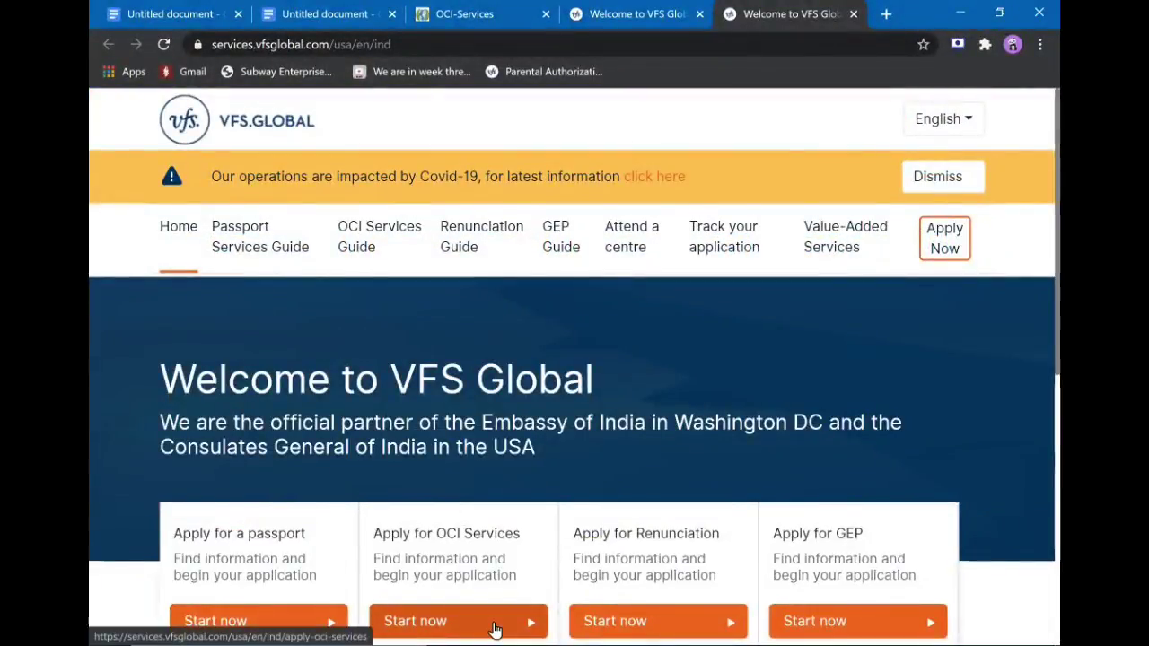
click(494, 621)
scroll(505, 469, down, 3)
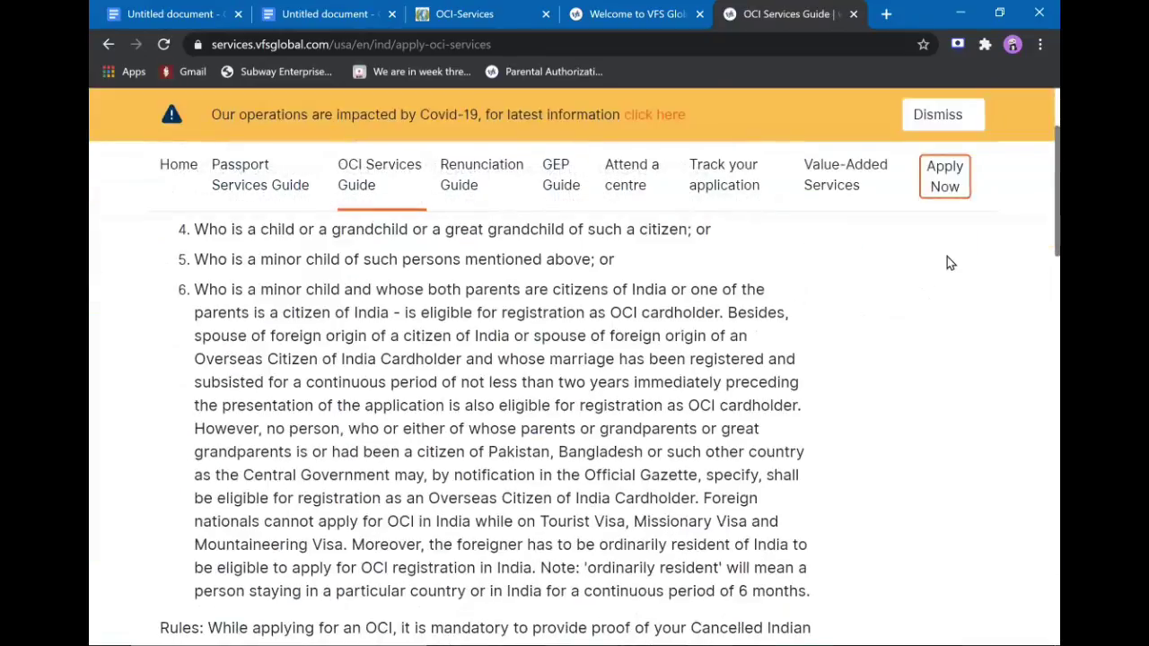
click(958, 177)
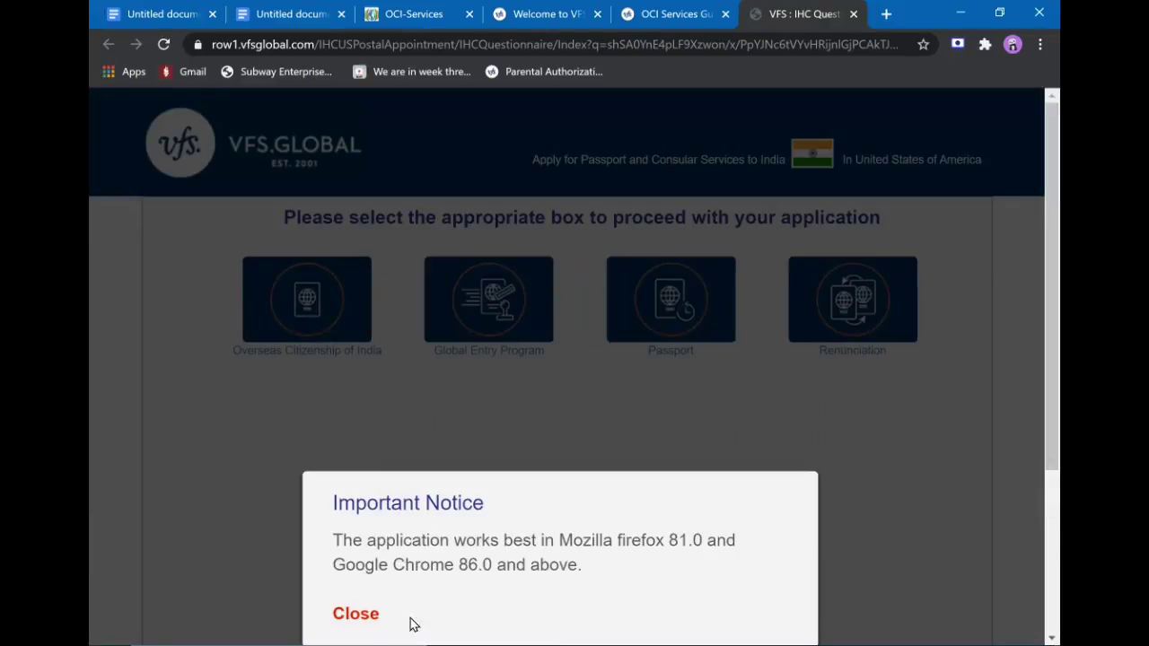
Choose Overseas Citizenship of India, category New OCI, state Arkansas, and mark the applicant Adult.
click(356, 614)
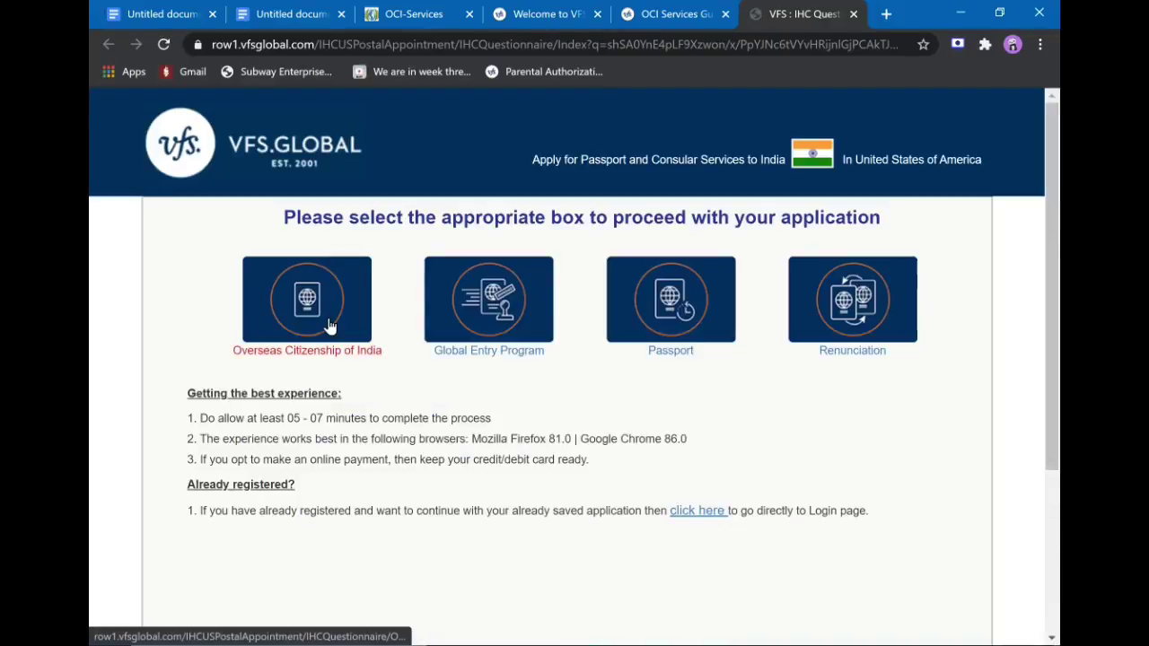
click(329, 327)
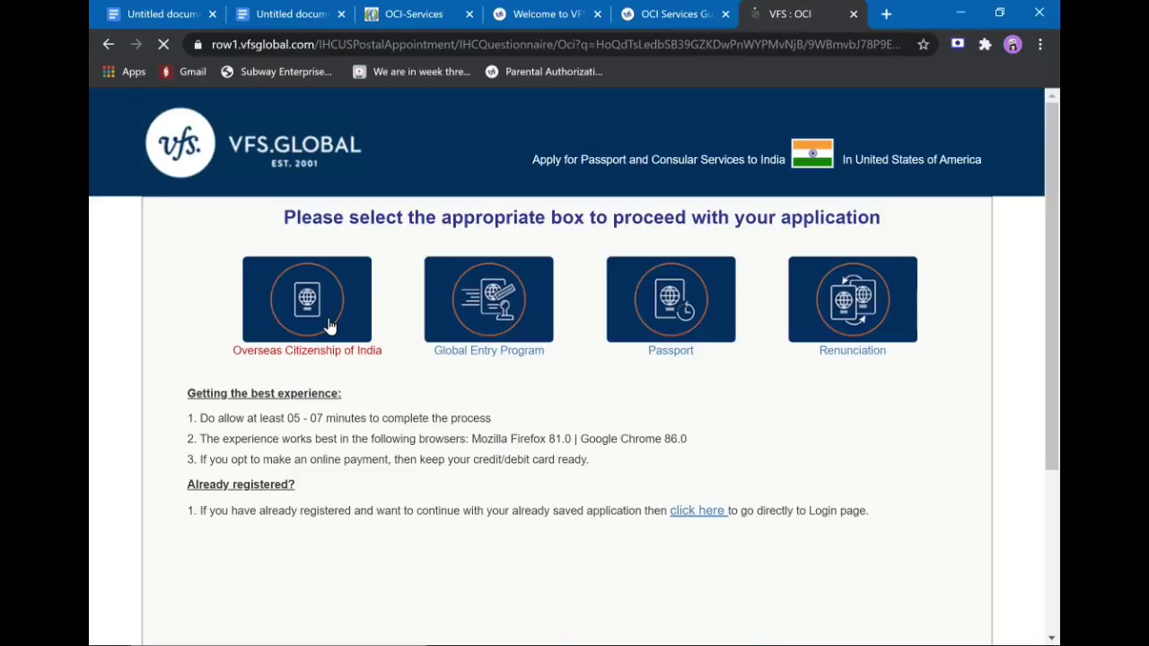
scroll(328, 325, down, 2)
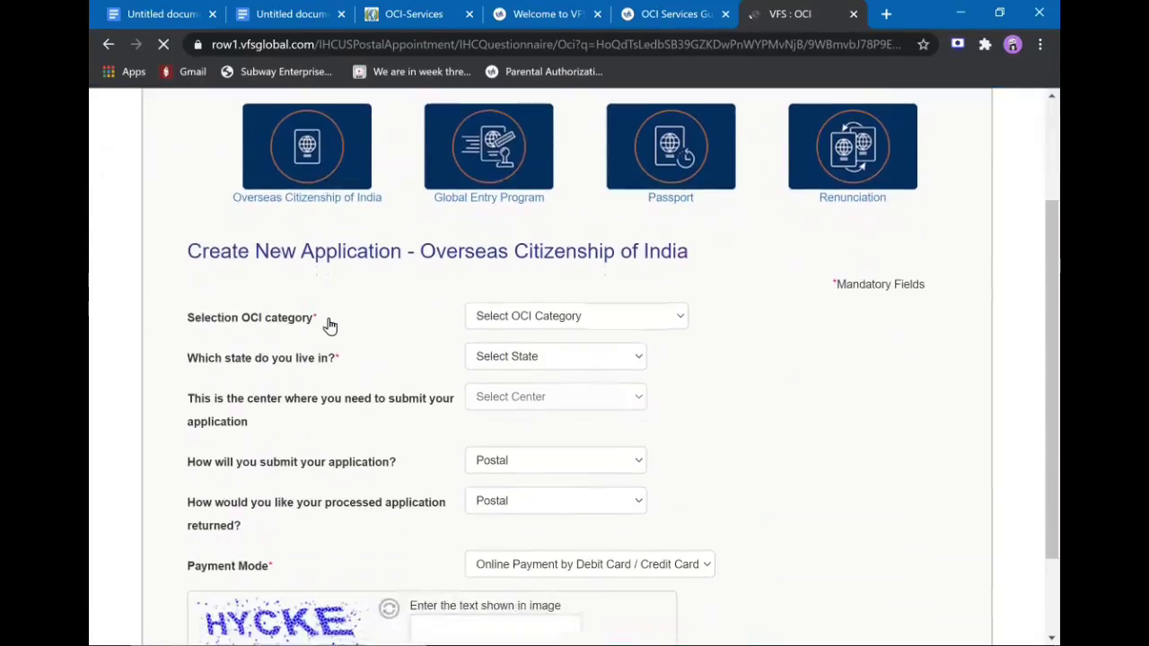
click(542, 321)
click(542, 368)
click(536, 357)
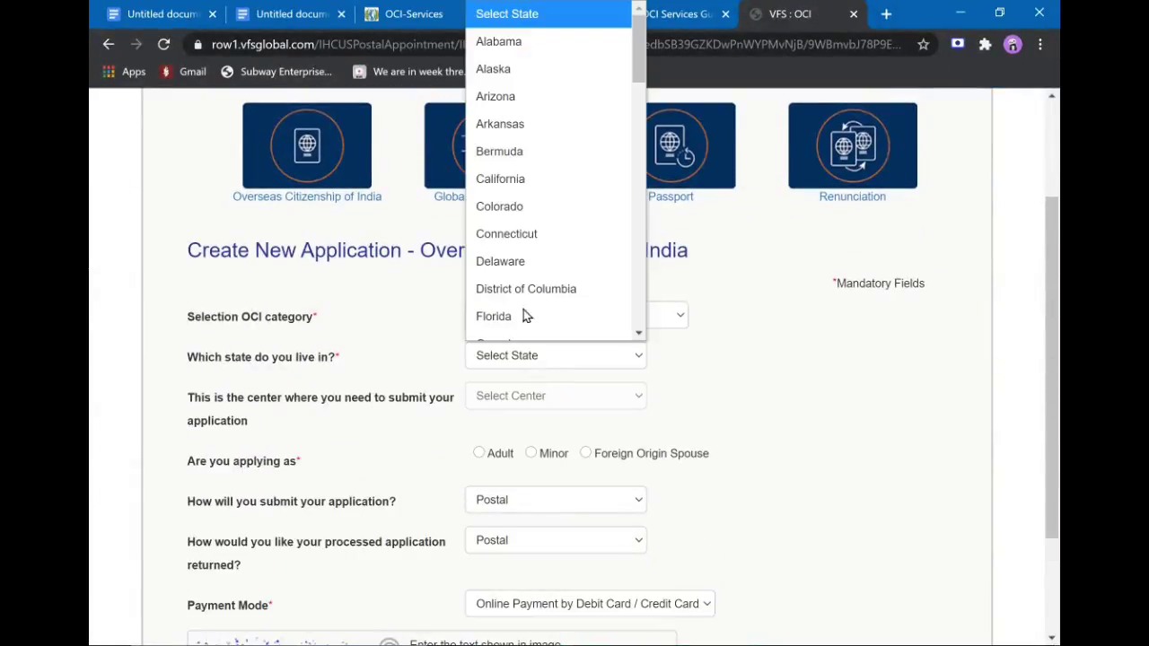
scroll(526, 316, down, 1)
click(537, 108)
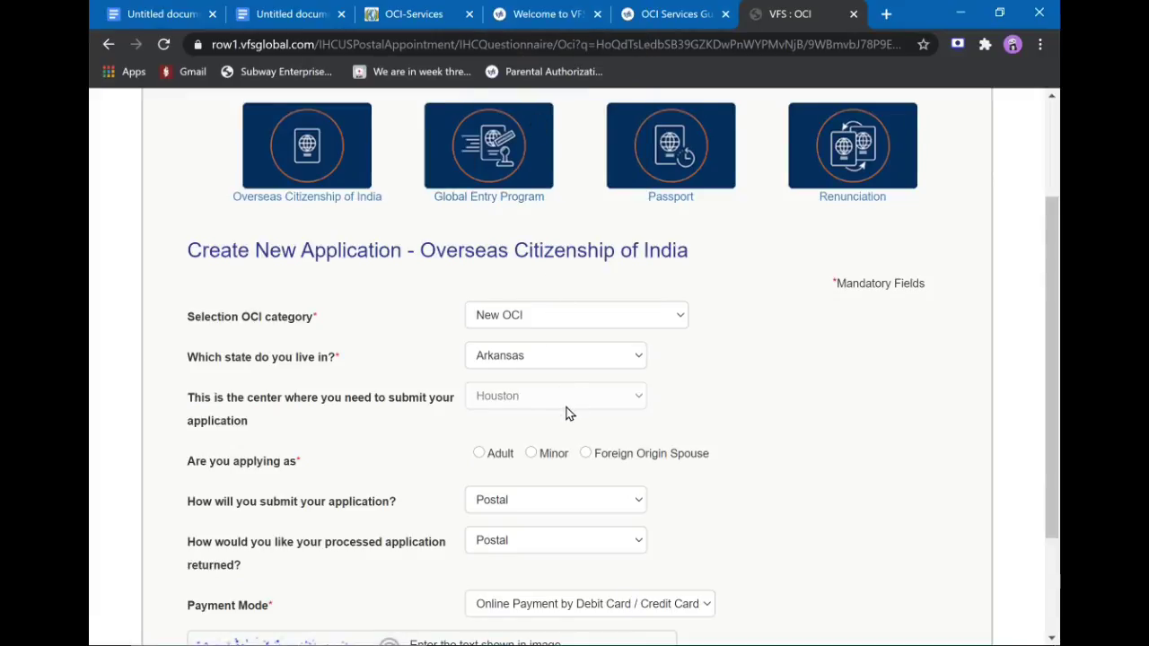
scroll(570, 414, down, 2)
click(482, 304)
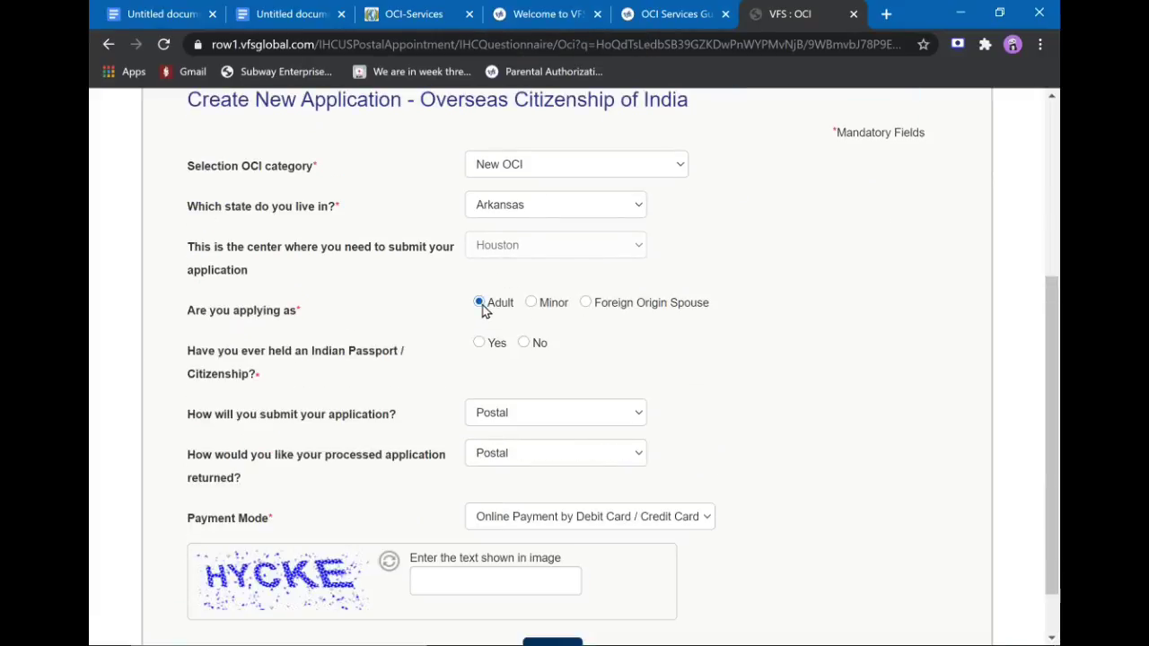
scroll(541, 434, down, 1)
Keep online card payment as payment mode, enter the verification text, and submit.
click(566, 460)
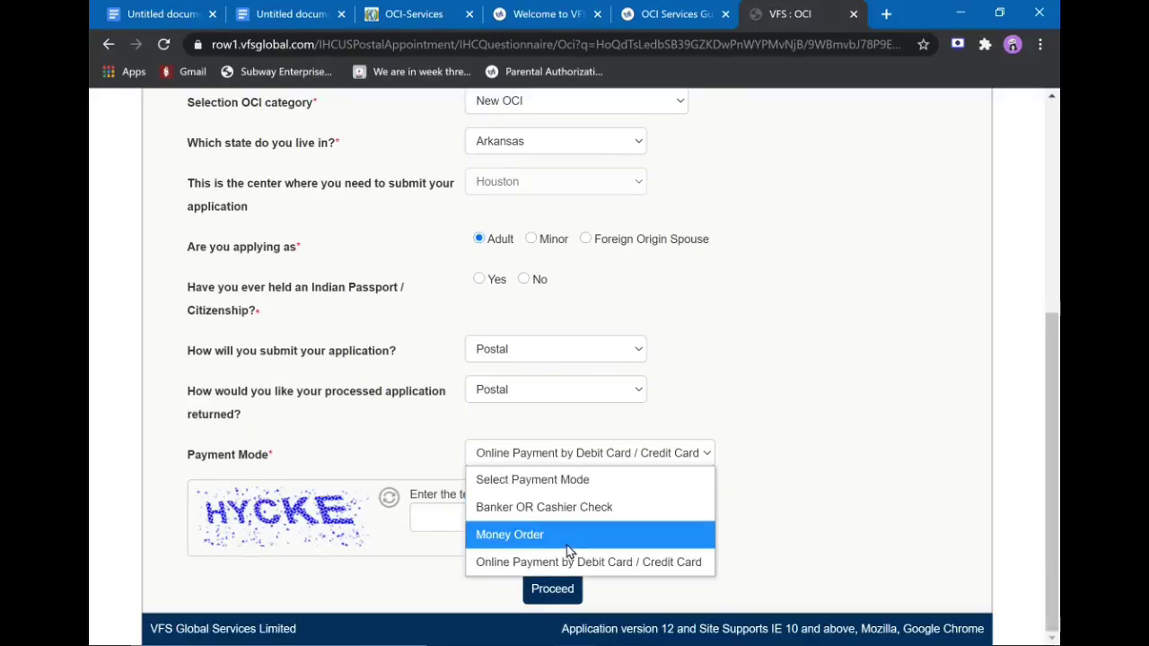
click(608, 574)
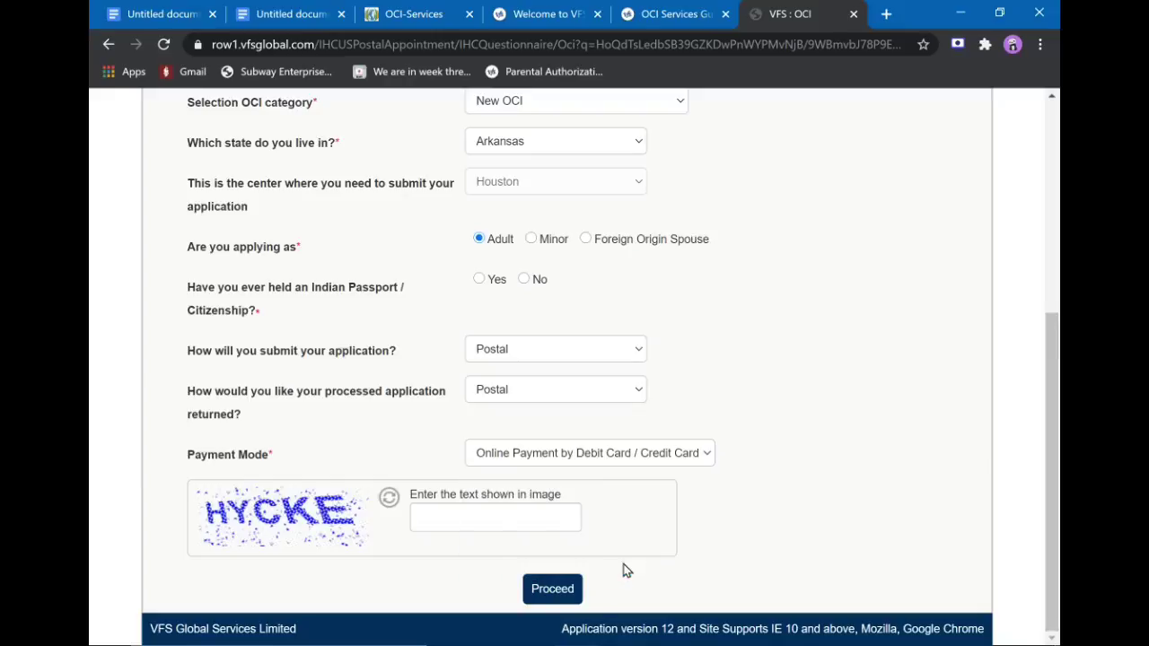
click(569, 459)
click(792, 445)
scroll(595, 486, up, 1)
click(528, 526)
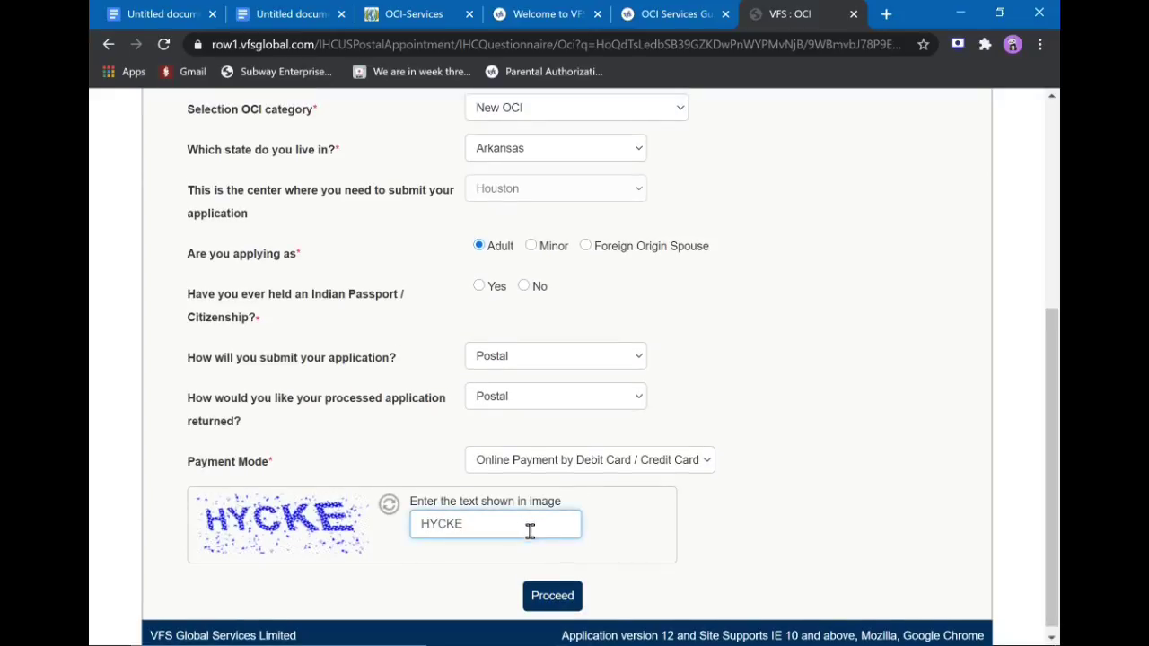
click(554, 597)
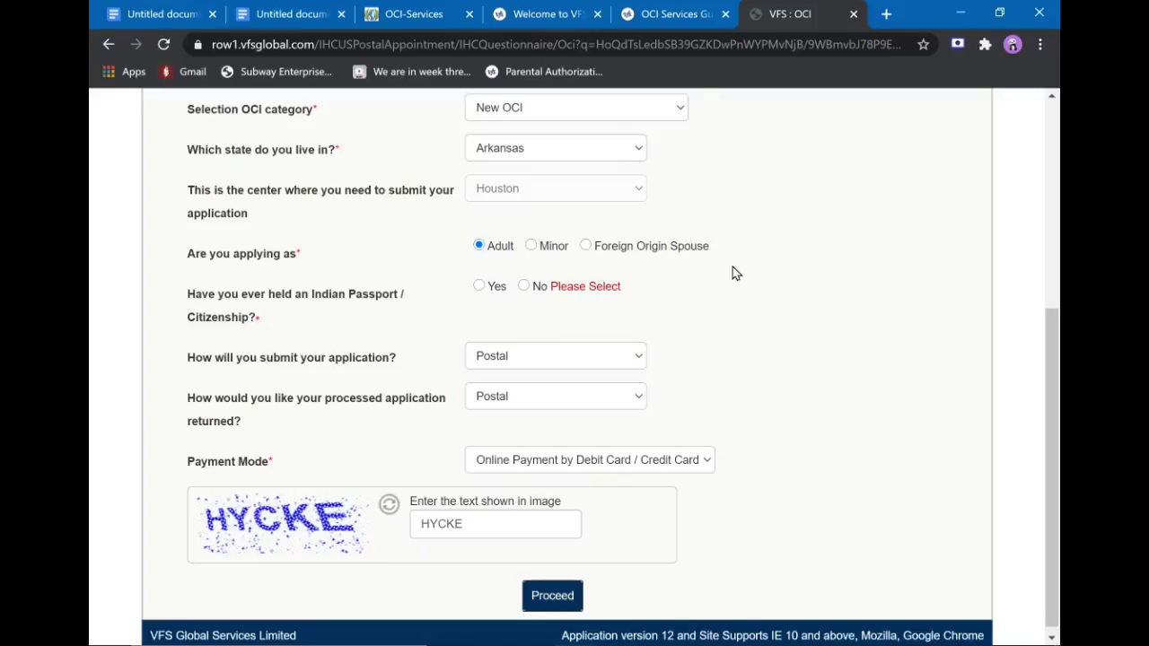
Answer Yes to holding an Indian passport and renouncing citizenship, reaching the USD 304.19 fees.
click(524, 286)
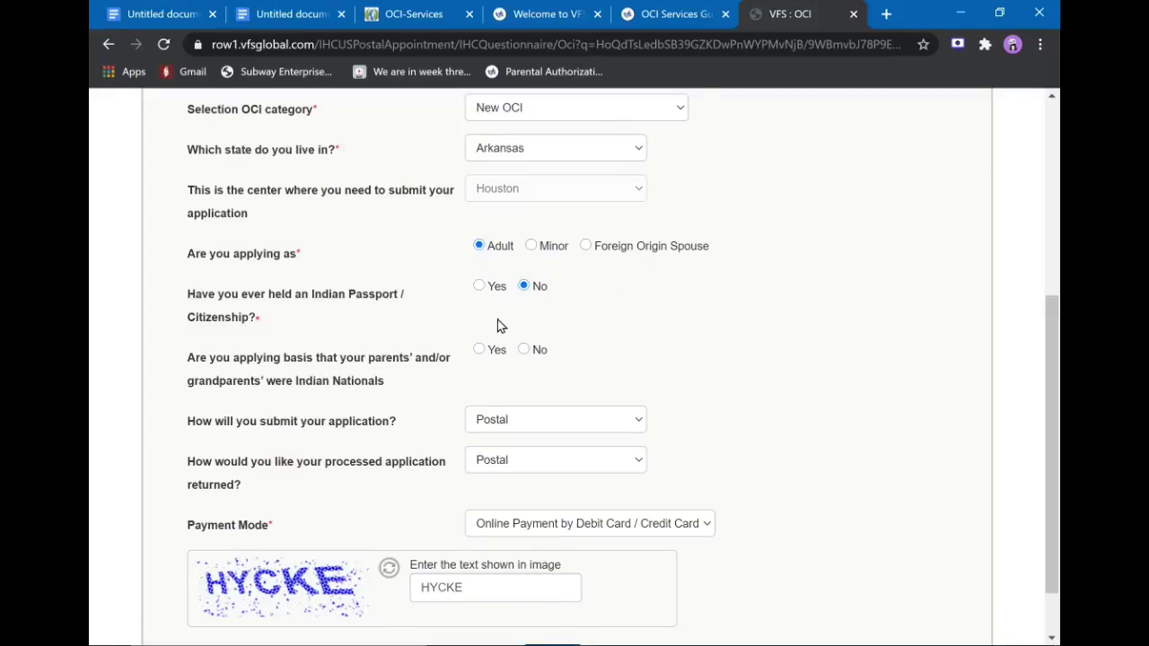
click(479, 288)
click(481, 350)
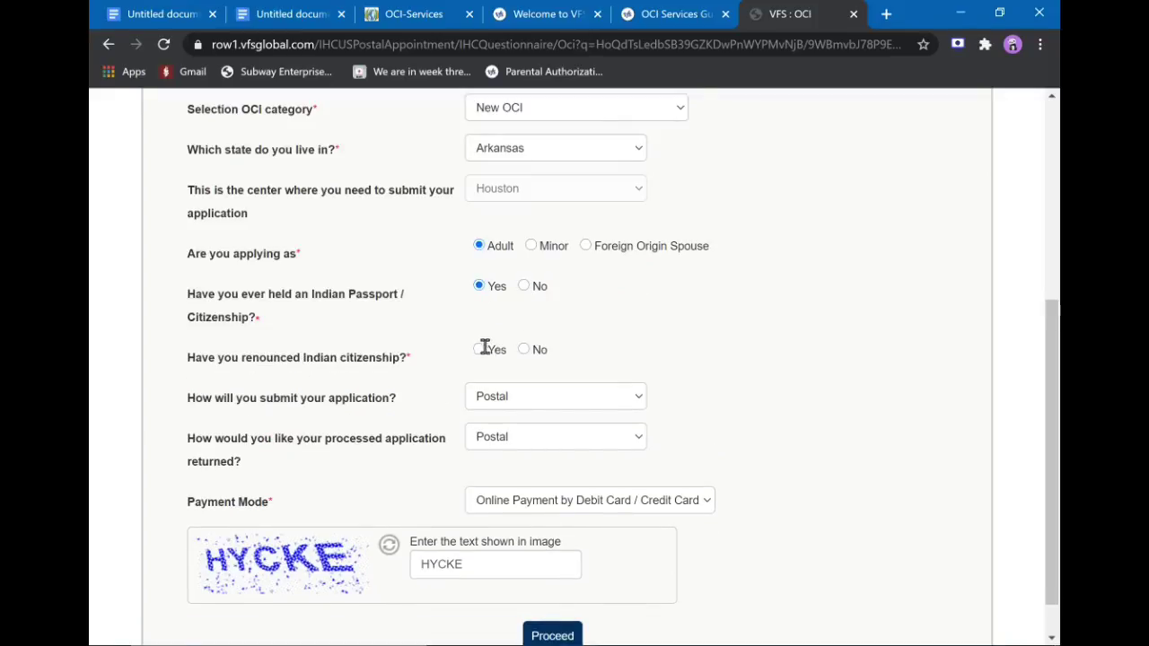
click(550, 631)
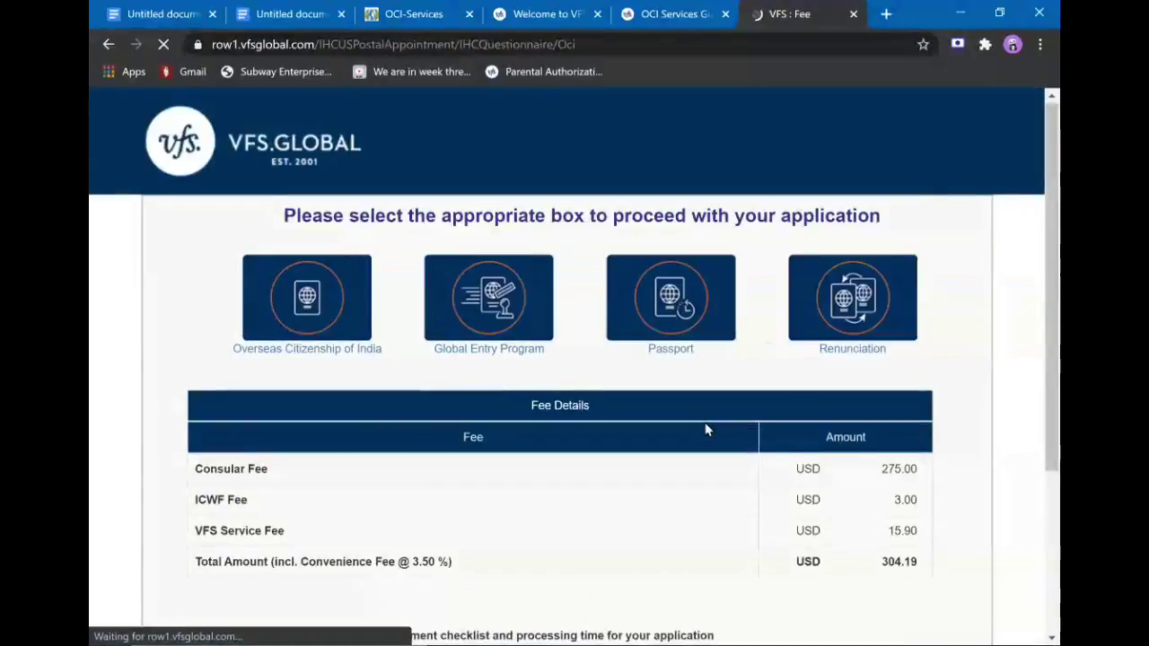
scroll(706, 430, down, 3)
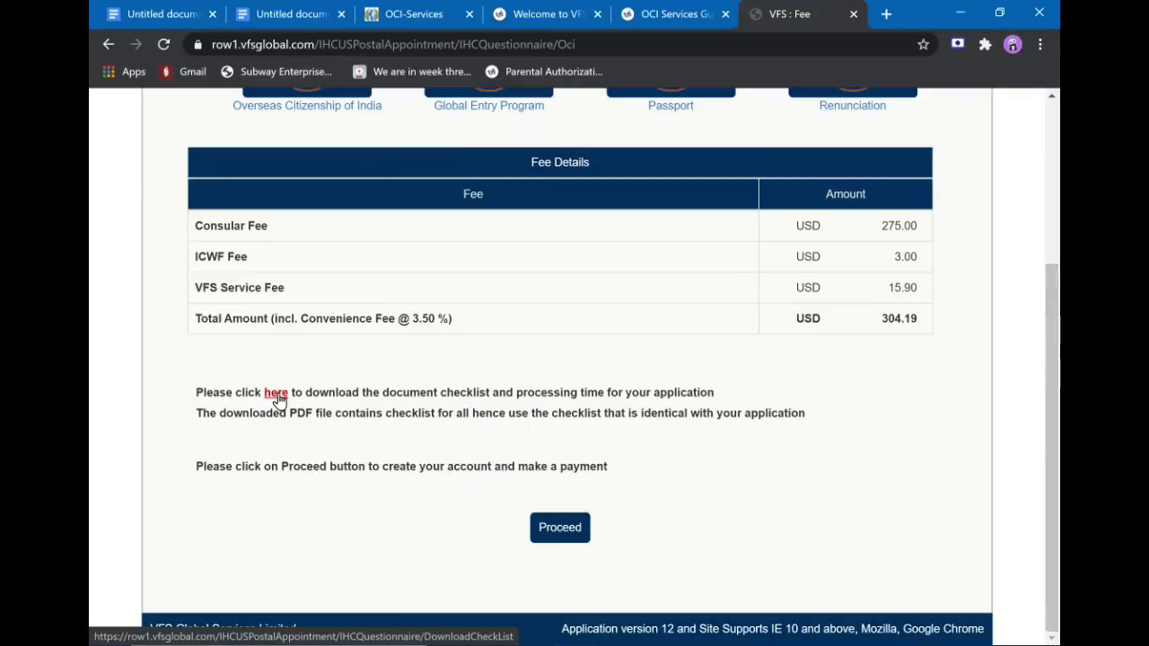
Proceed from the fee page to the New User Registration form, then close that tab.
click(554, 539)
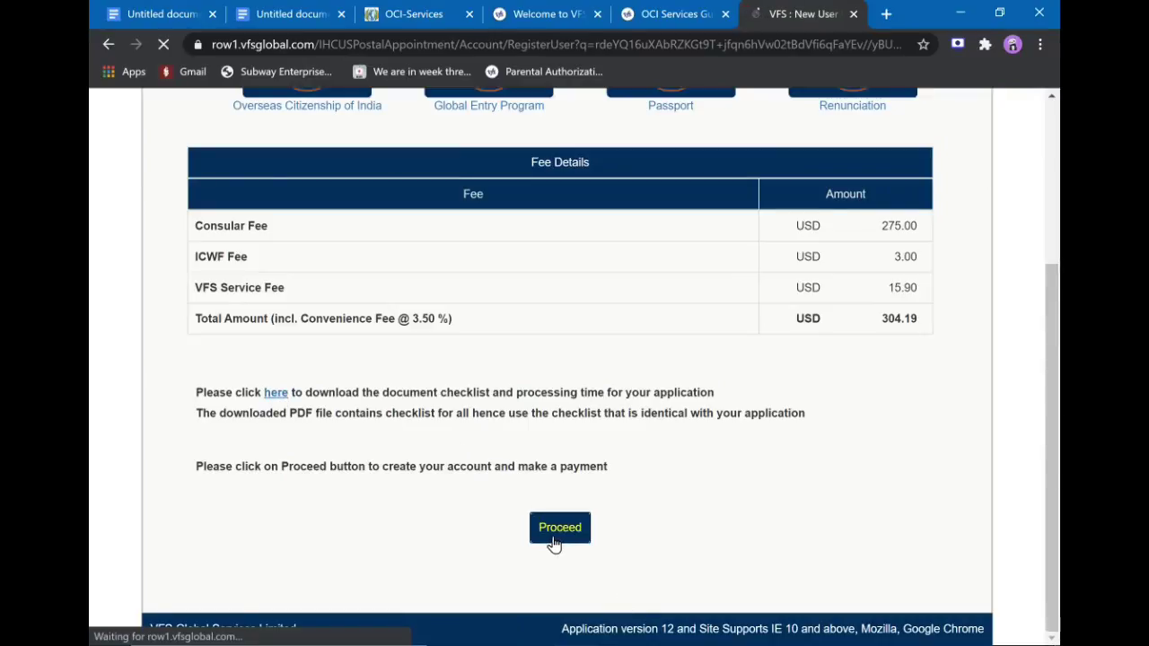
scroll(595, 269, down, 1)
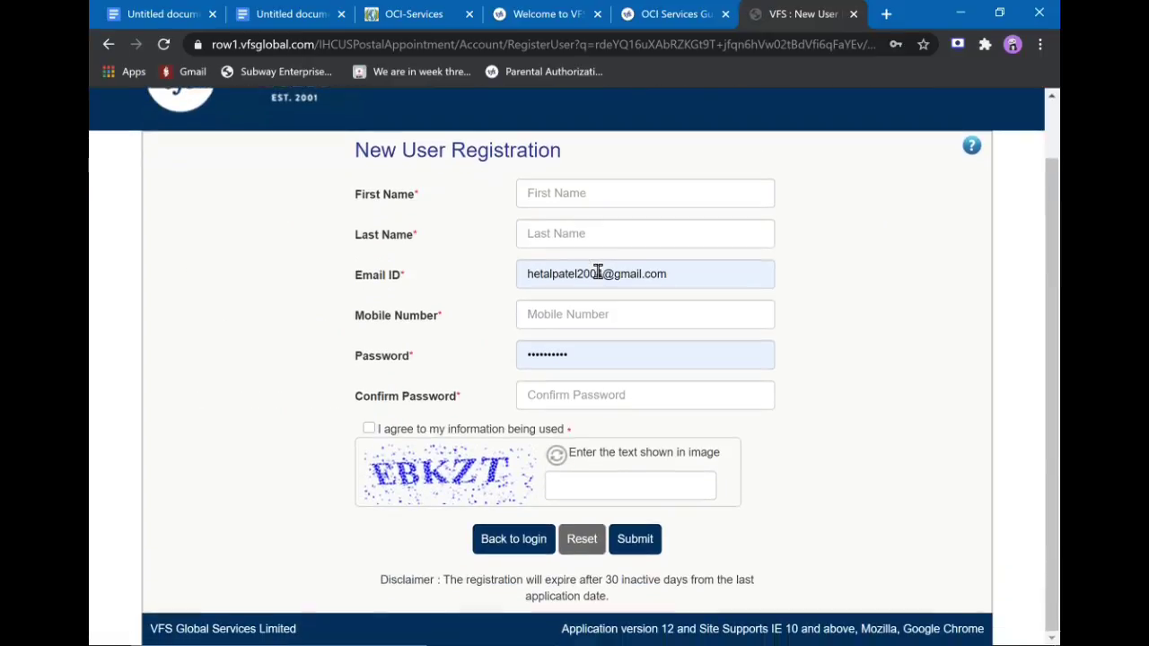
click(601, 199)
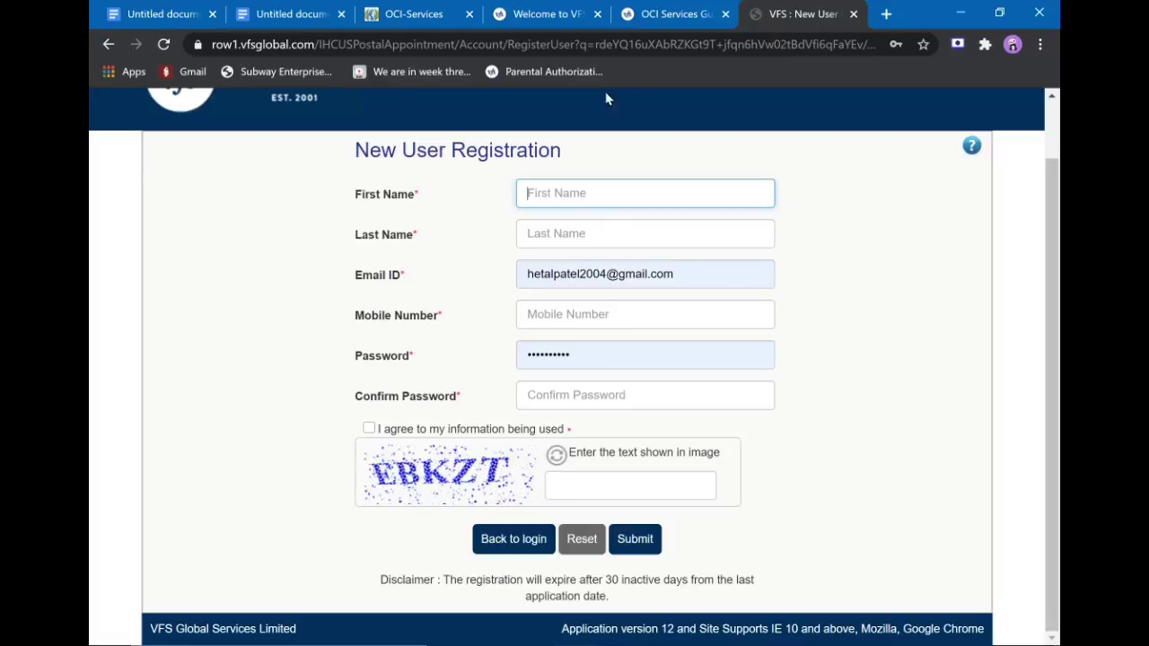
click(854, 15)
Restart the online OCI application and go to the registered applicants' login page.
scroll(712, 337, down, 4)
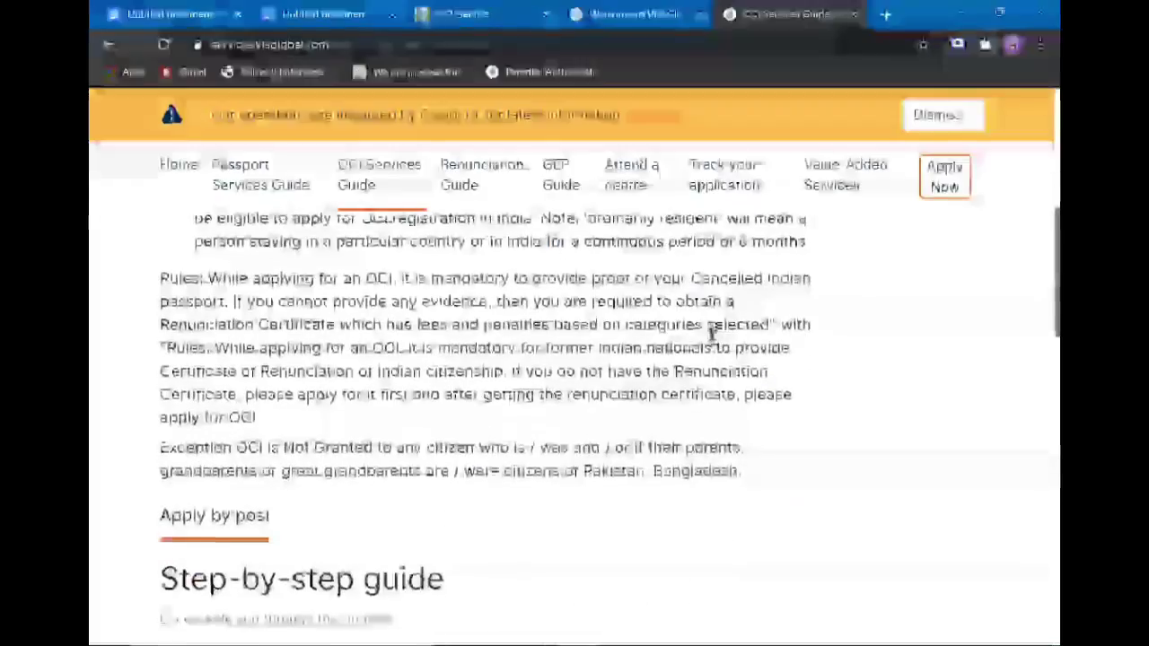
click(962, 185)
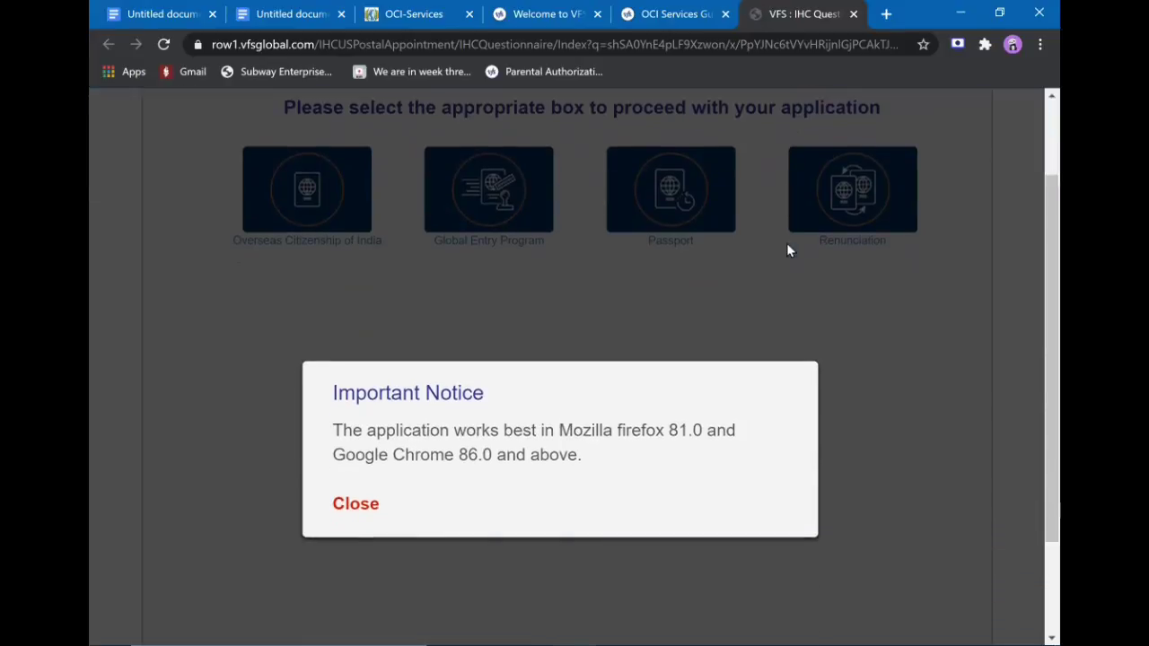
click(361, 506)
scroll(359, 512, down, 1)
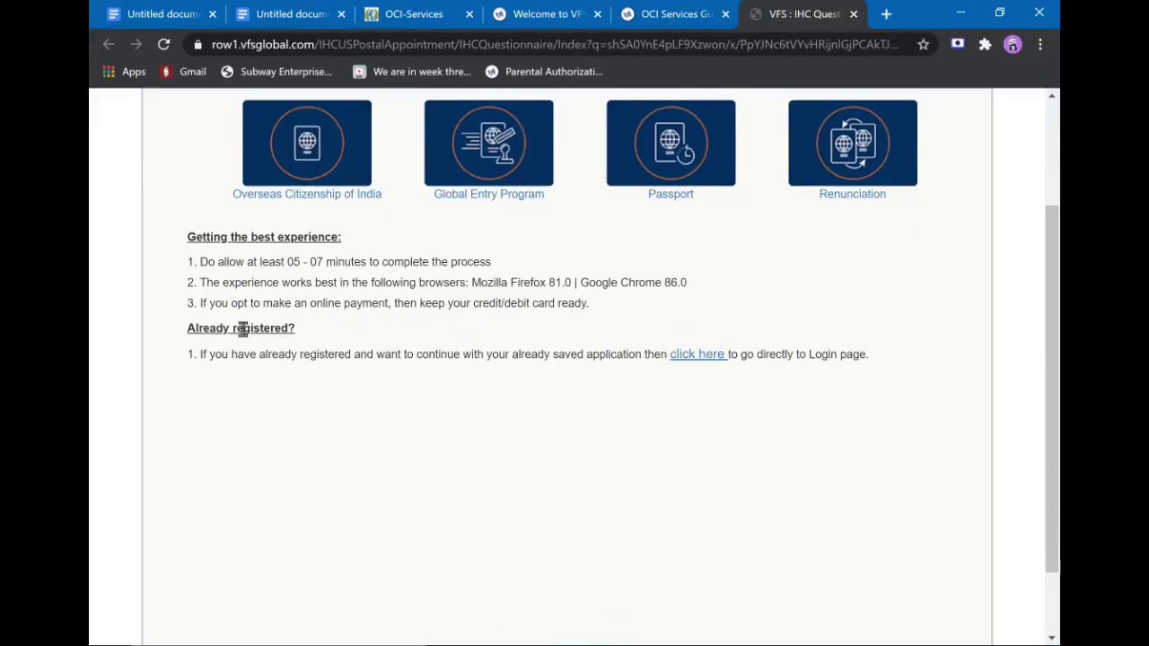
click(692, 360)
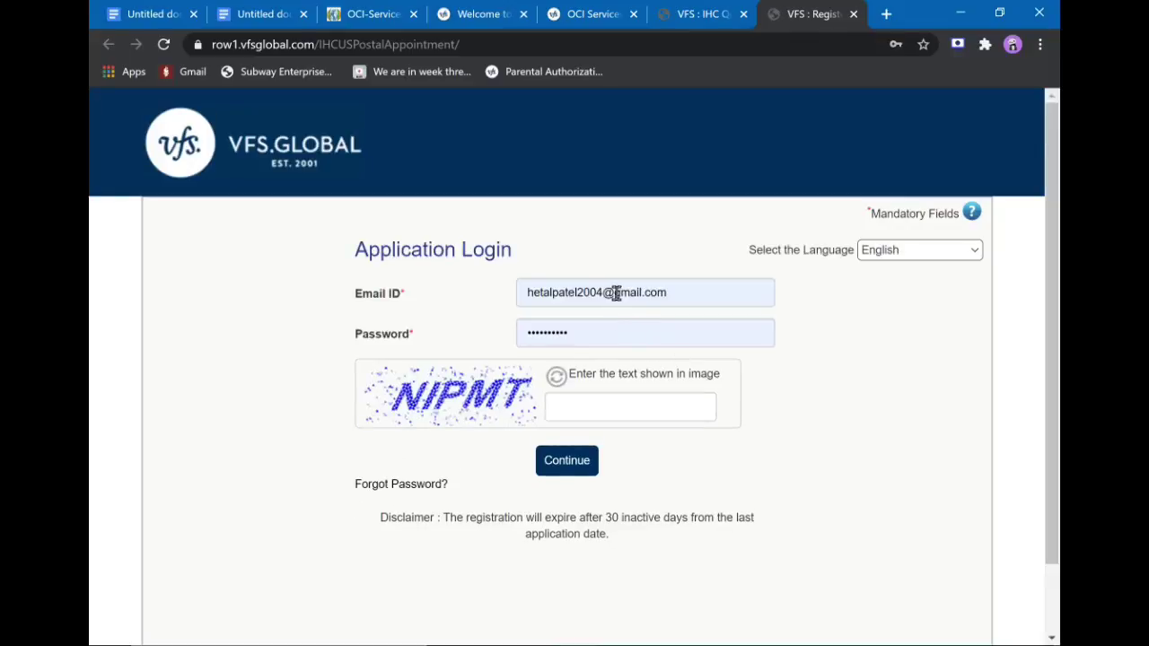
Enter the captcha characters shown and sign in.
click(638, 406)
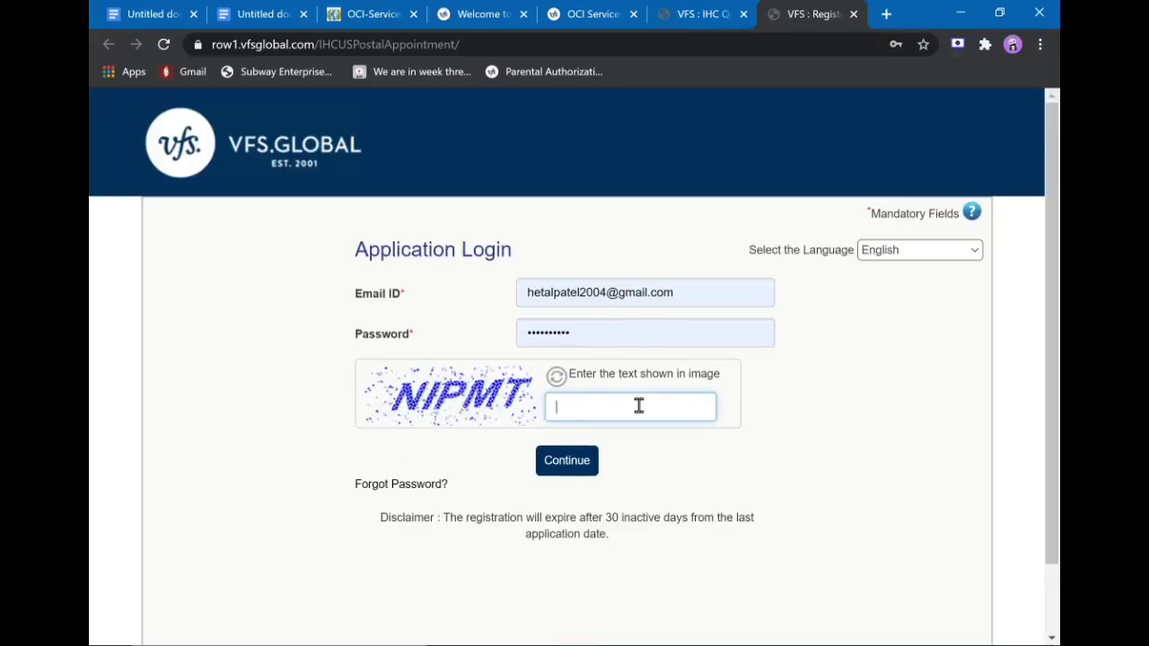
text(NIPMT)
click(582, 464)
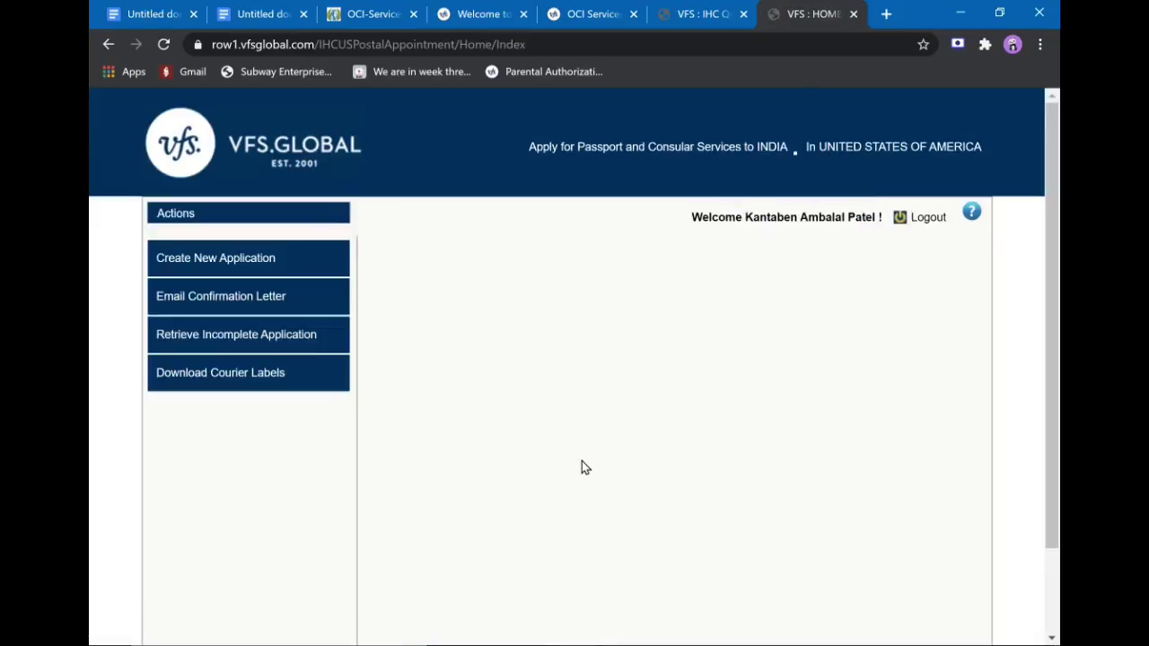
Start a new application at the Atlanta centre with main category OCI and application category New OCI.
click(259, 274)
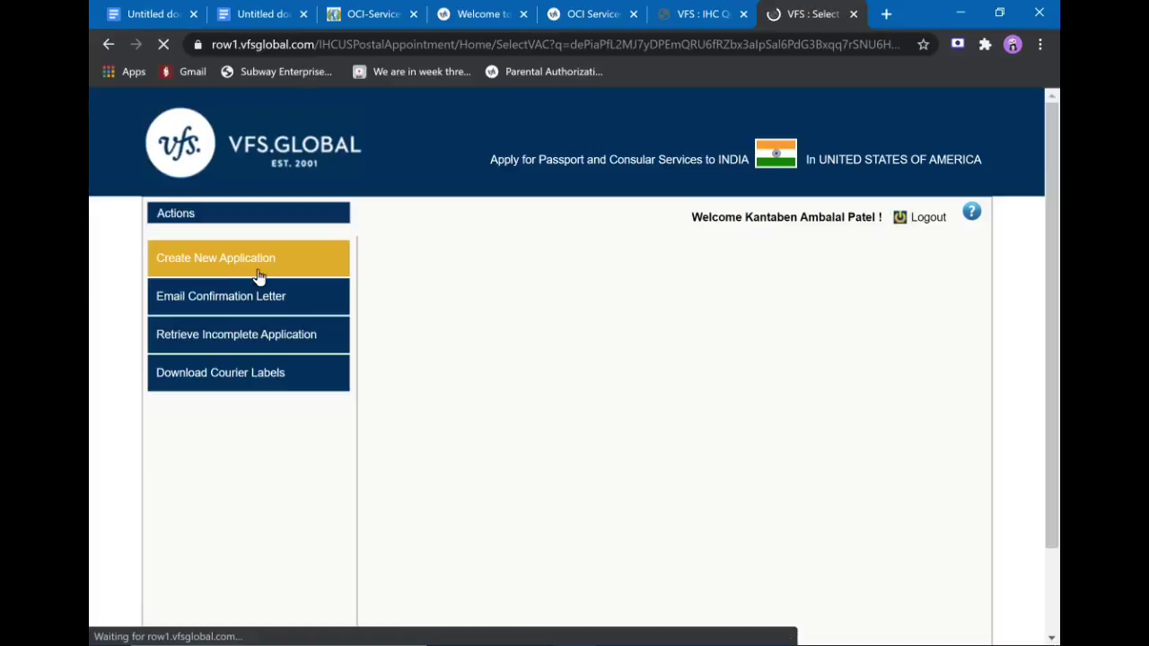
scroll(259, 276, down, 2)
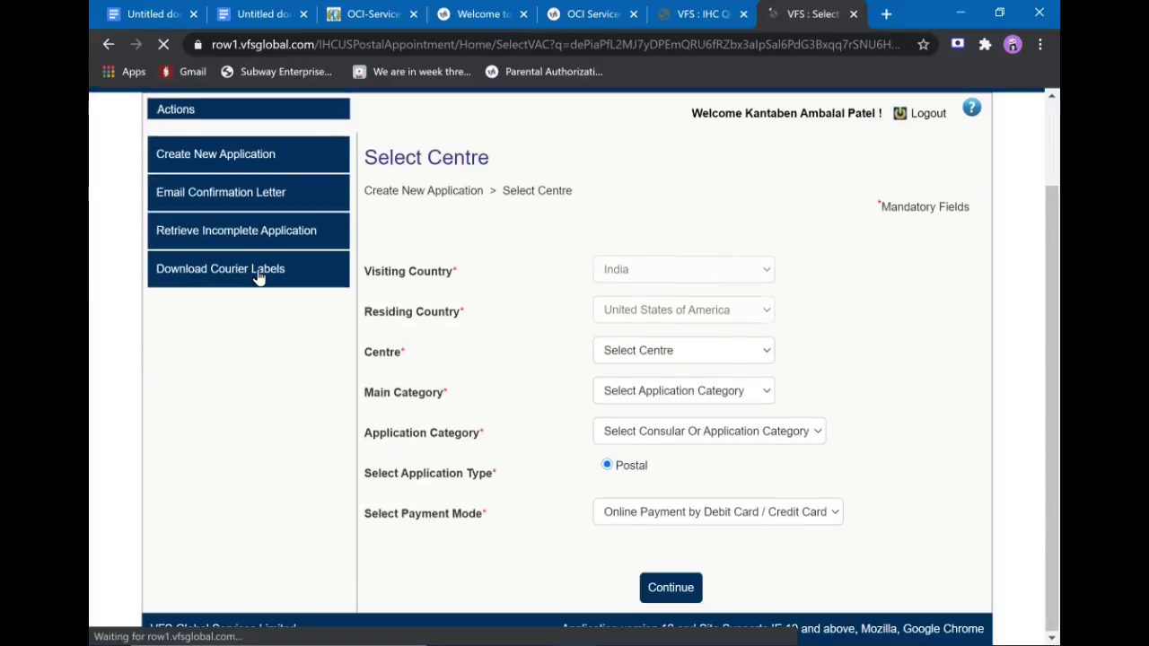
click(691, 360)
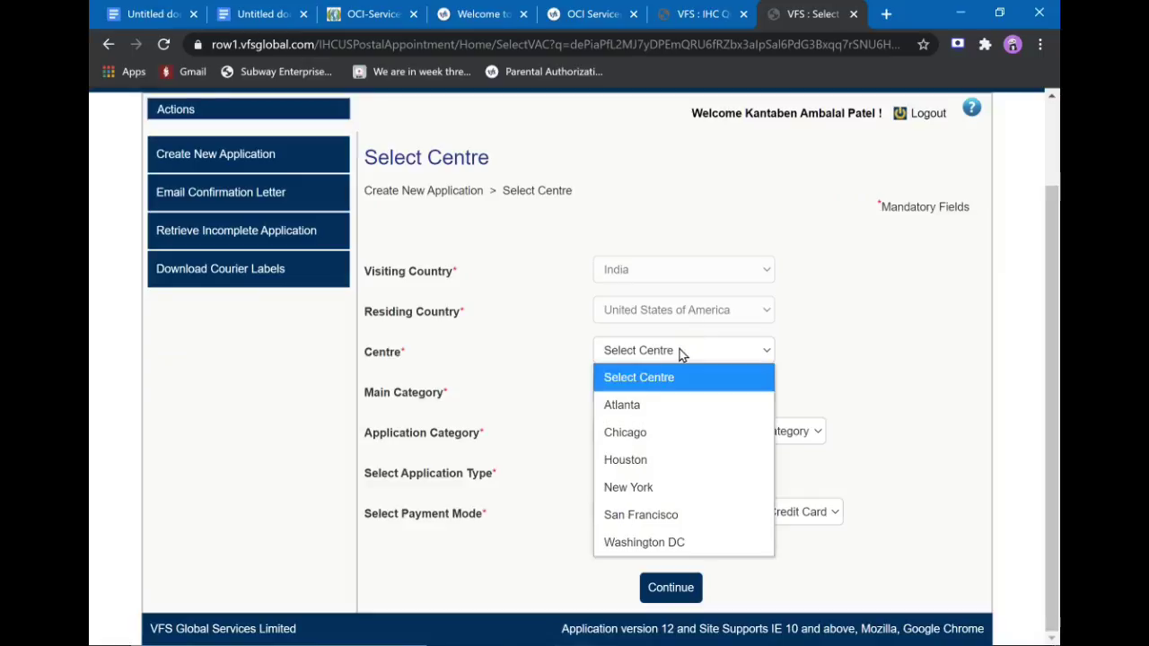
click(660, 406)
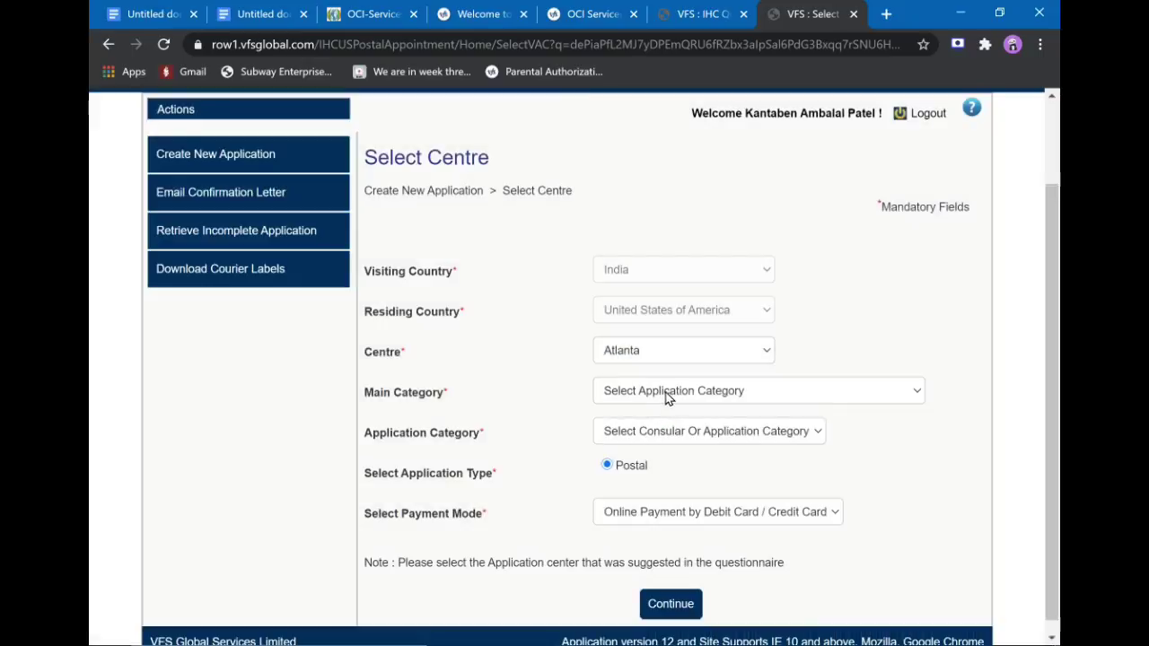
click(665, 395)
click(658, 473)
click(715, 431)
click(700, 486)
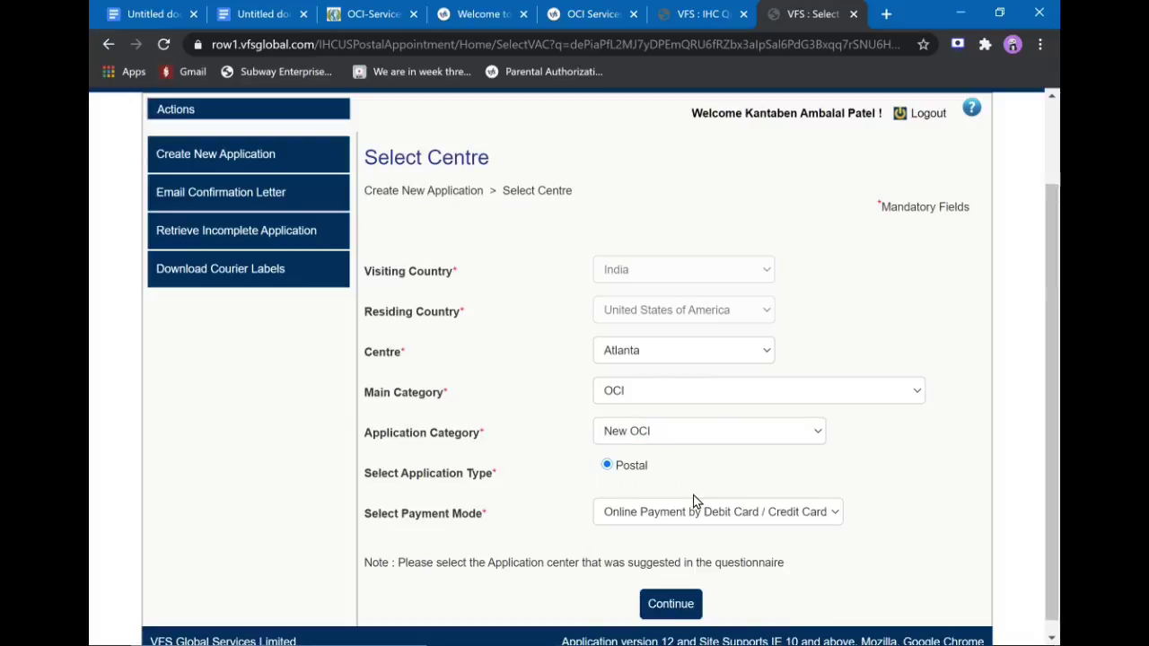
Choose Money Order as the payment mode and continue to the customer list.
scroll(694, 501, down, 1)
click(696, 499)
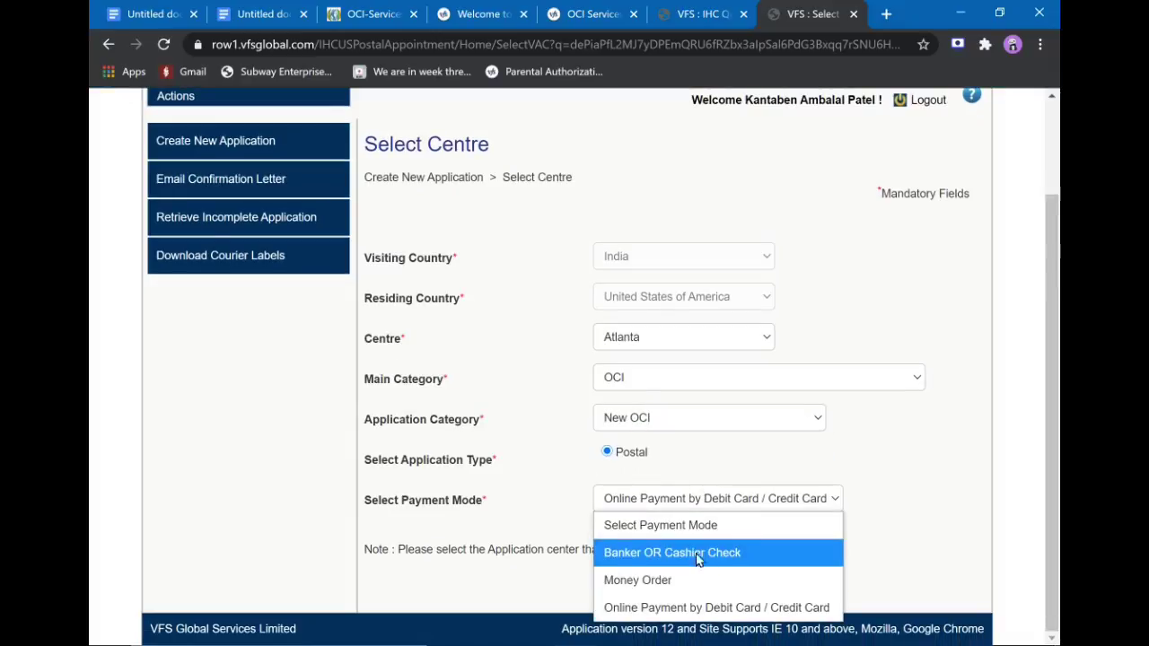
click(712, 580)
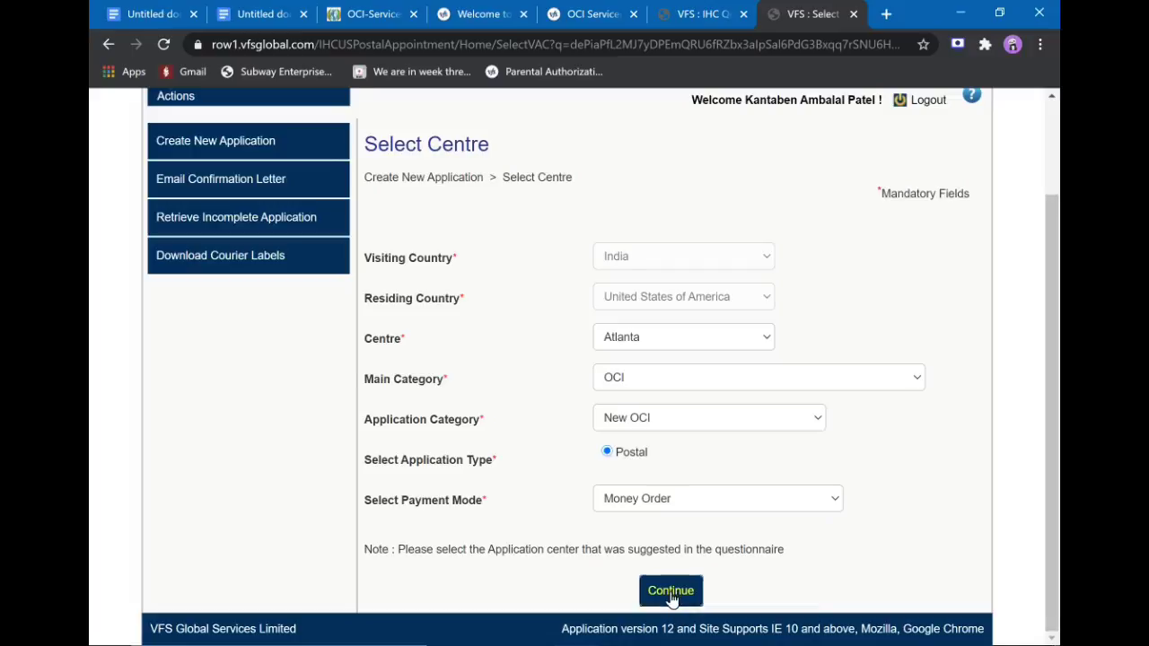
click(671, 593)
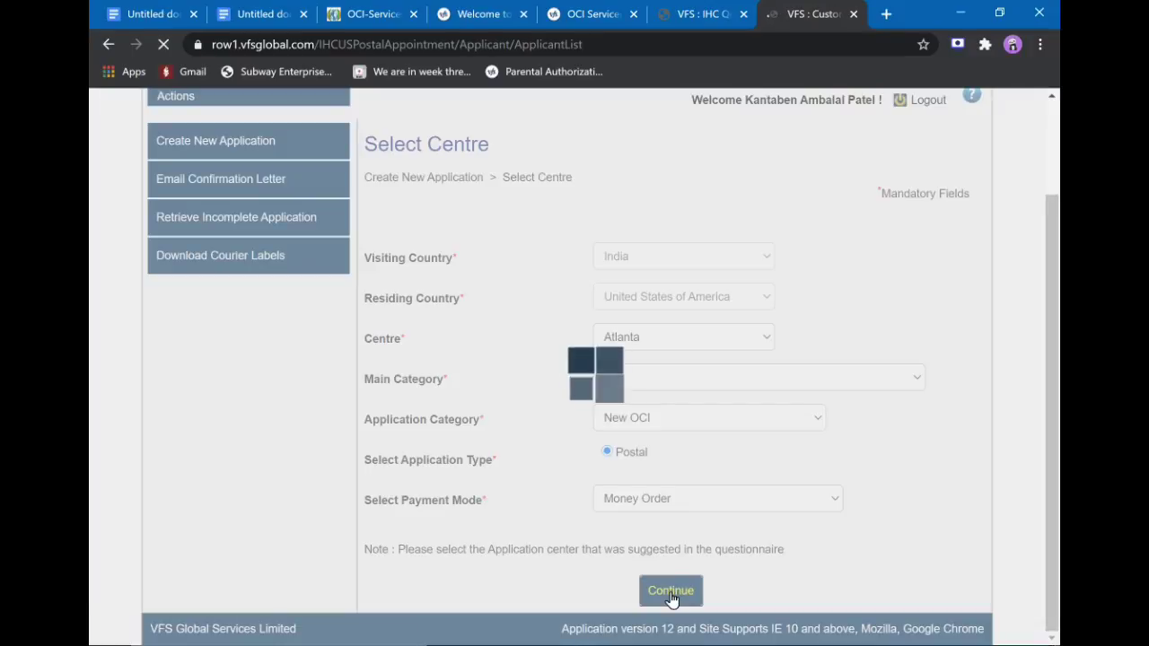
scroll(667, 598, down, 2)
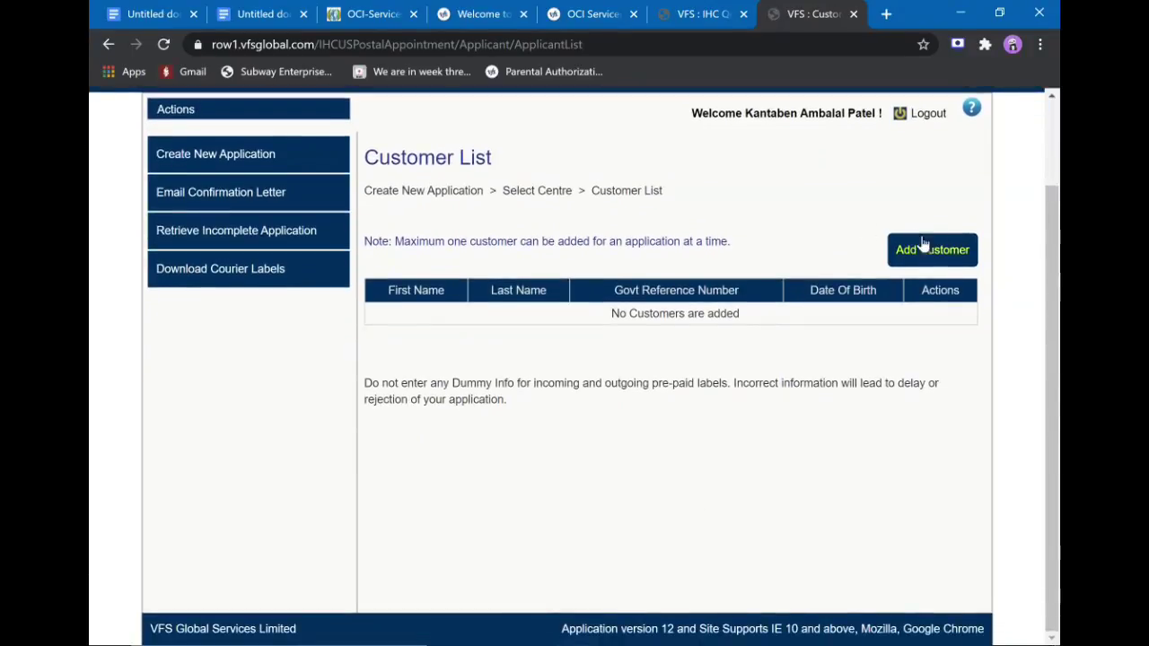
Add a new customer and enter the OCI government reference number and passport number.
click(959, 257)
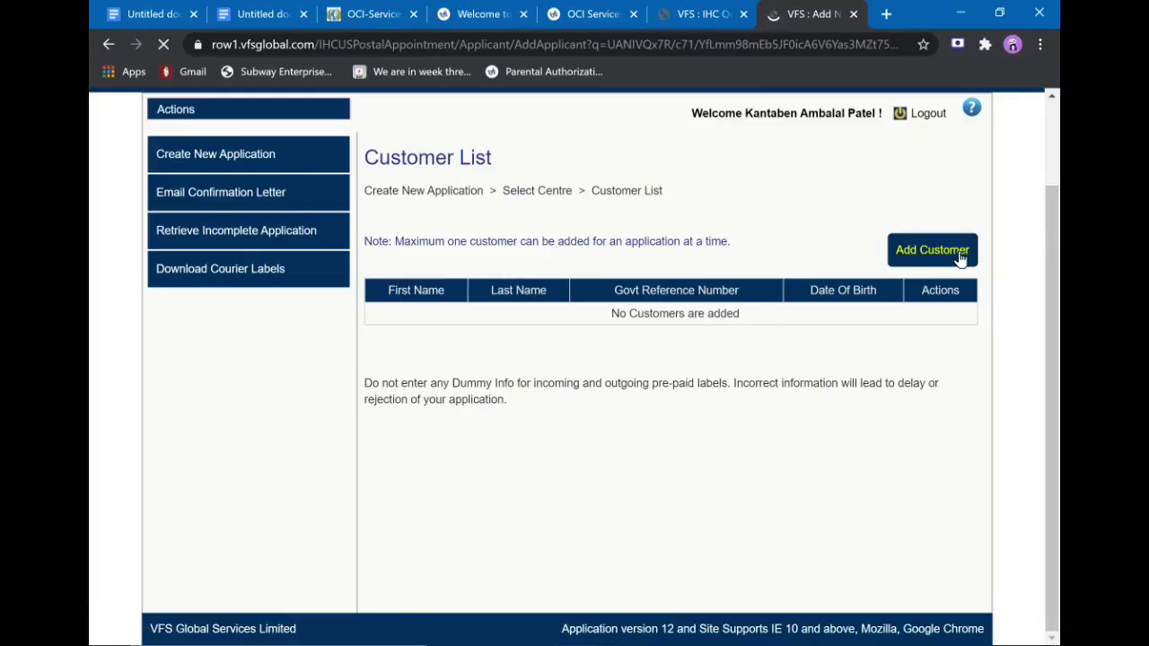
scroll(961, 259, down, 2)
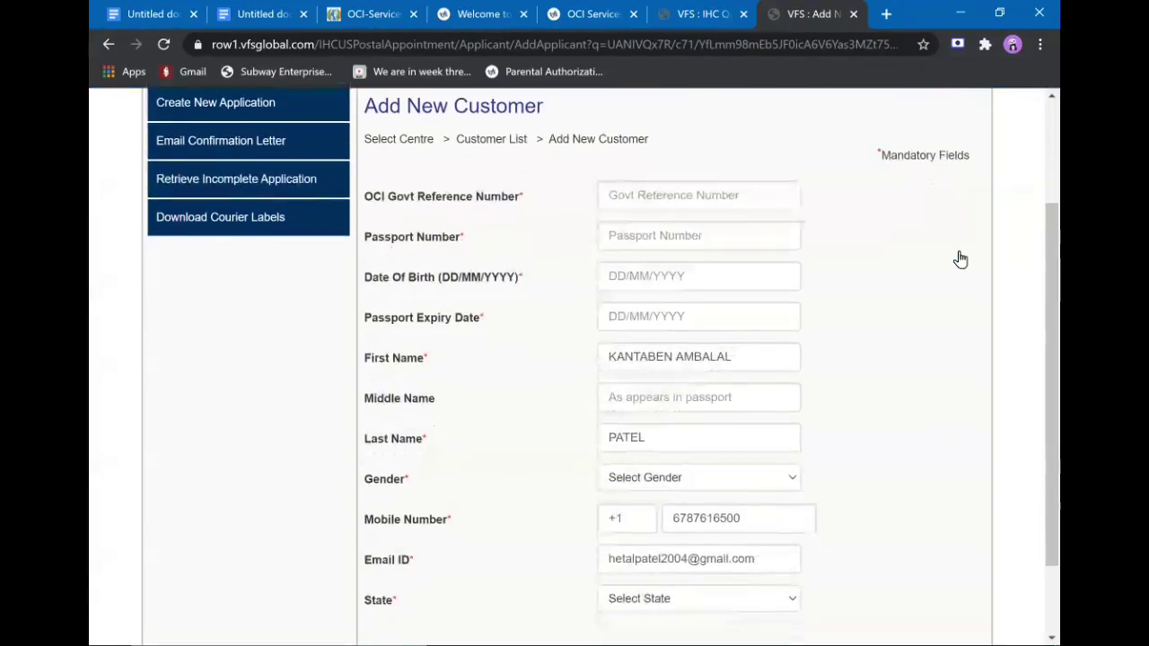
click(732, 204)
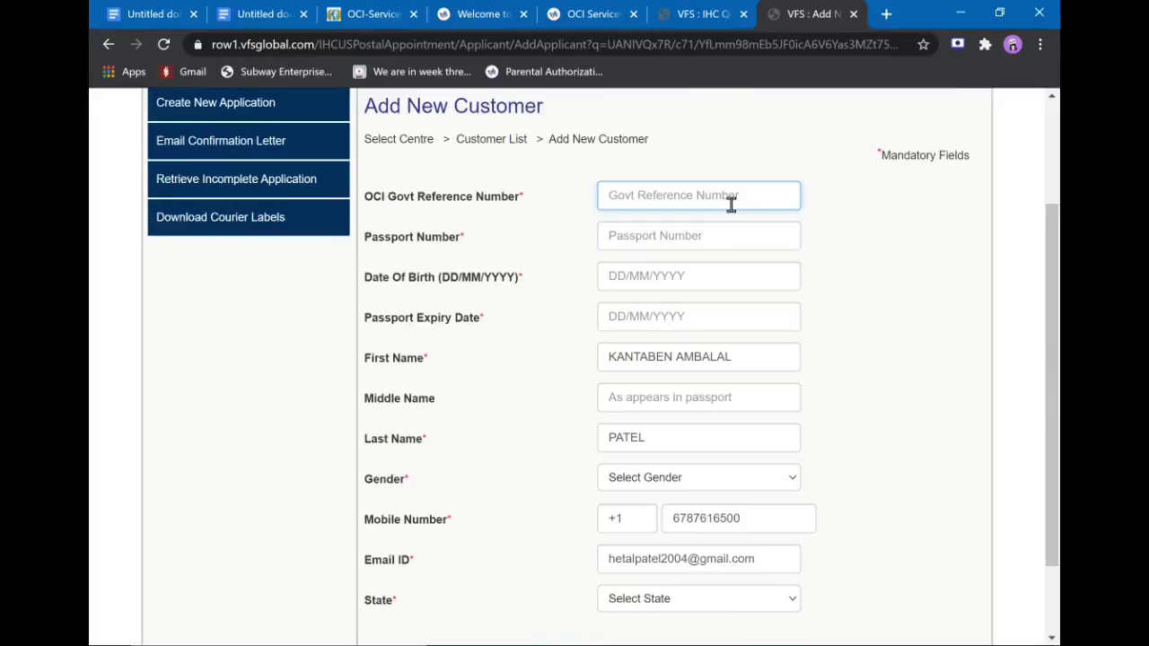
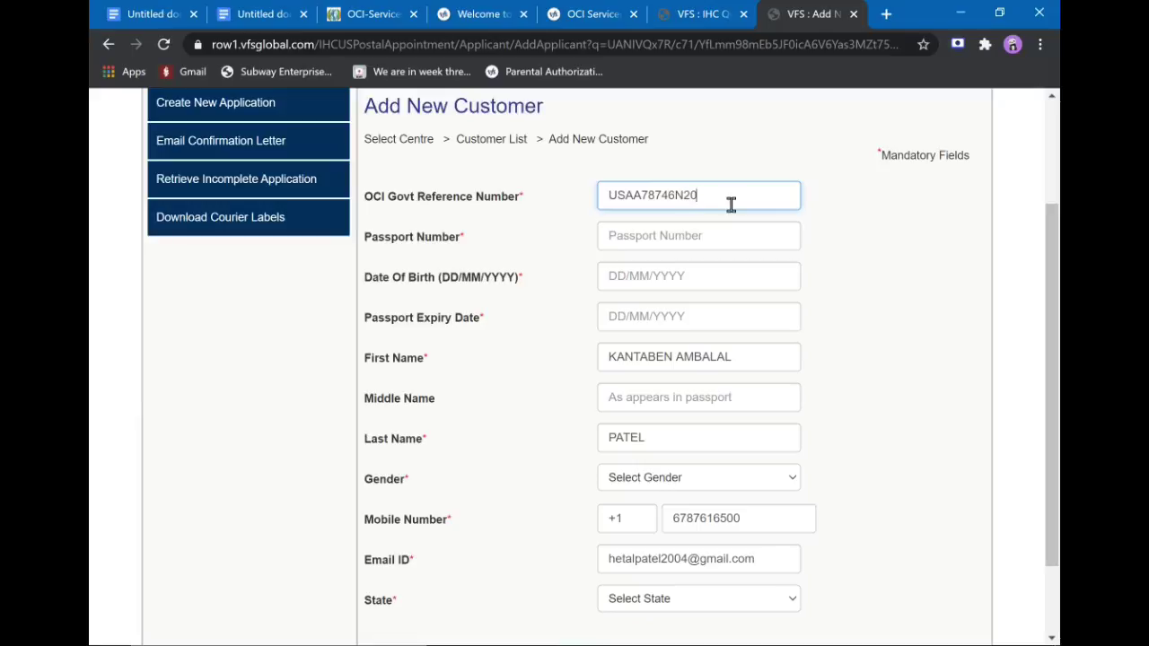
click(716, 233)
text(123)
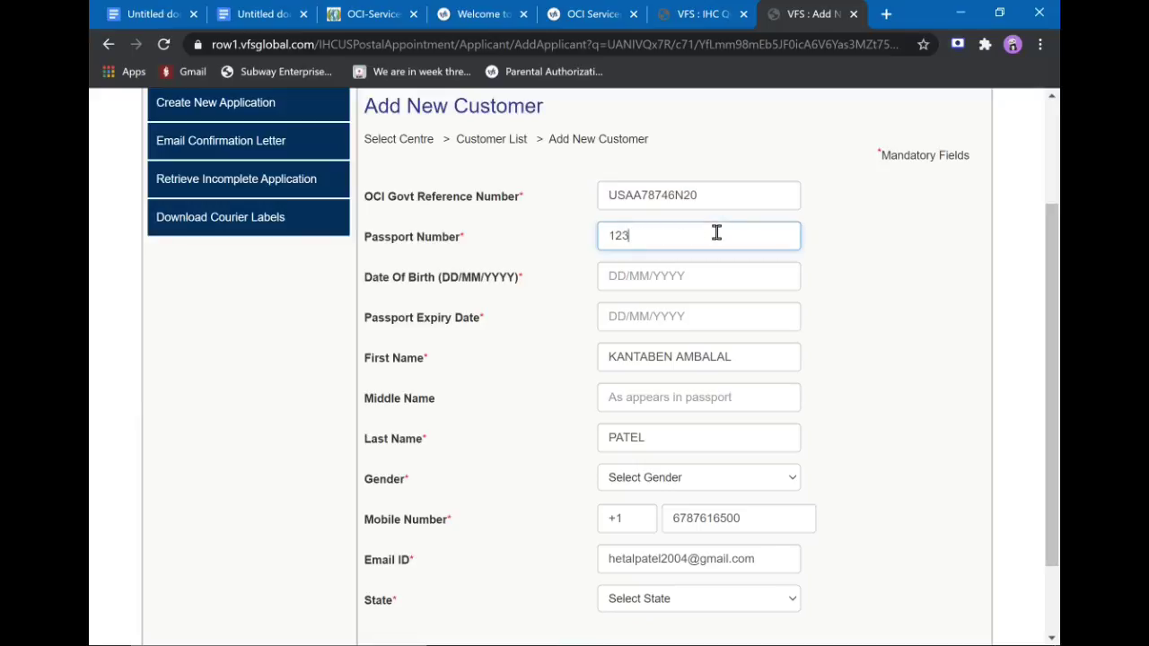
text(456789)
Enter the applicant's date of birth and passport expiry date, correcting the mistyped digits.
click(714, 276)
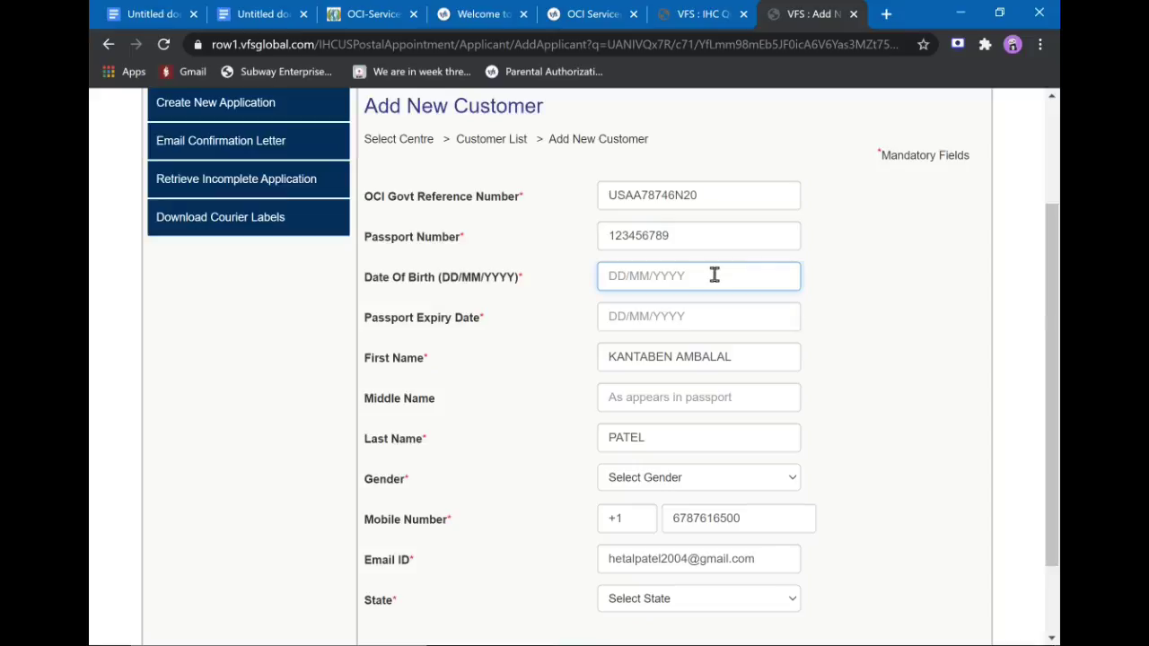
text(11/12/2001)
click(715, 317)
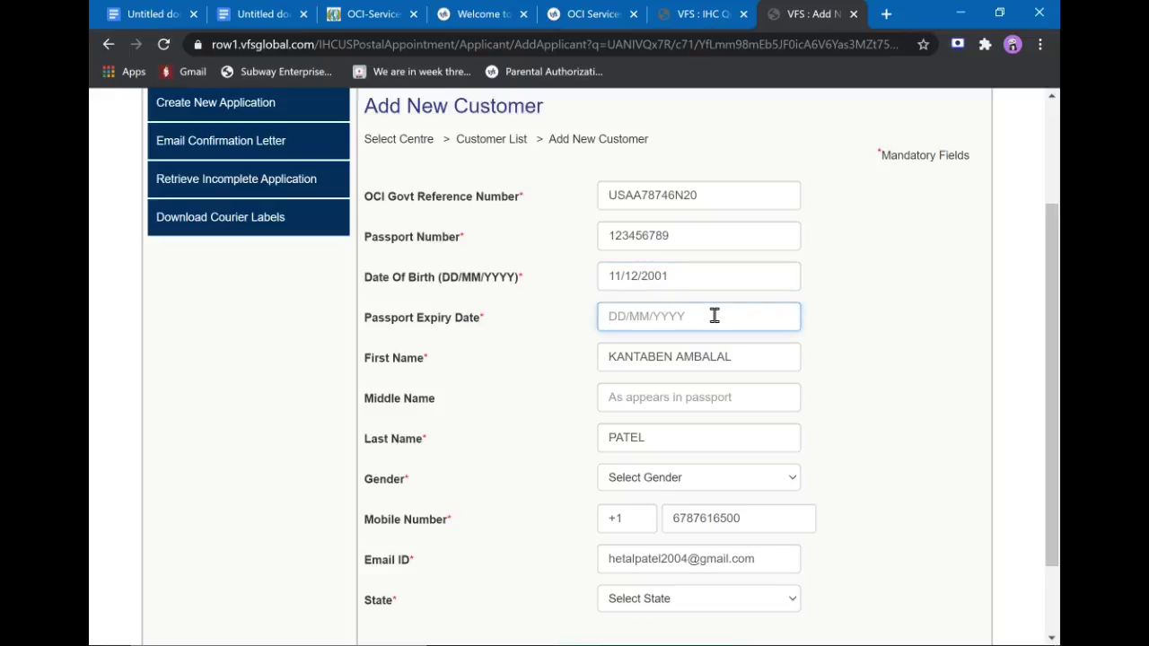
text(11/07/2030)
Replace the First Name with the applicant's full name and review the name fields.
key(Tab)
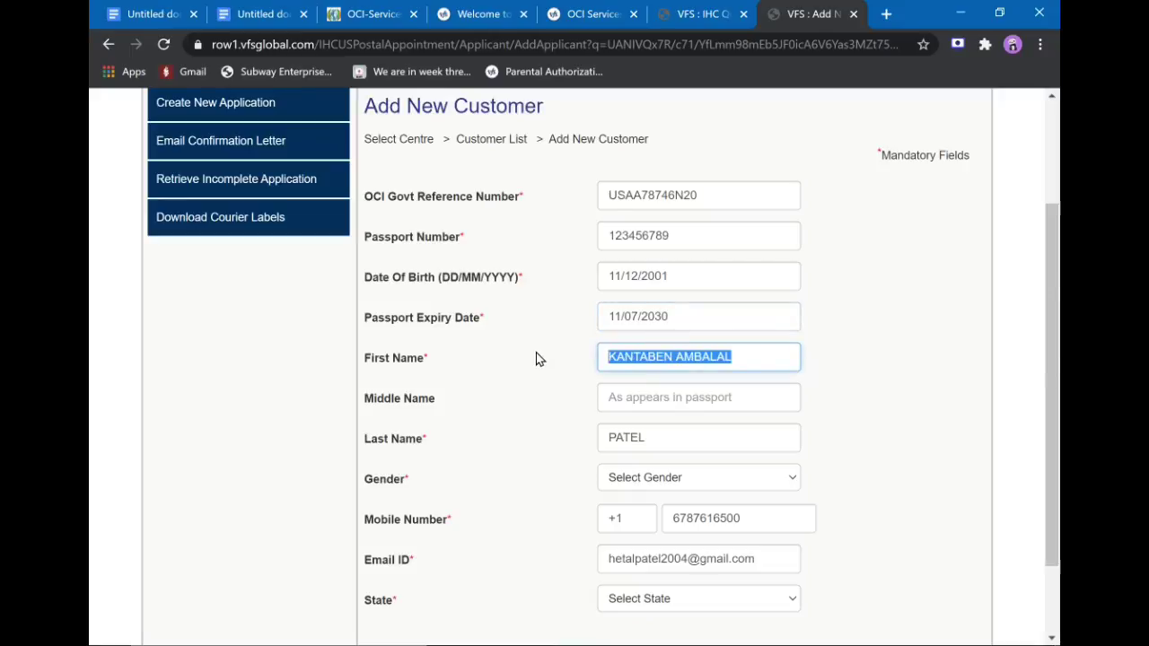
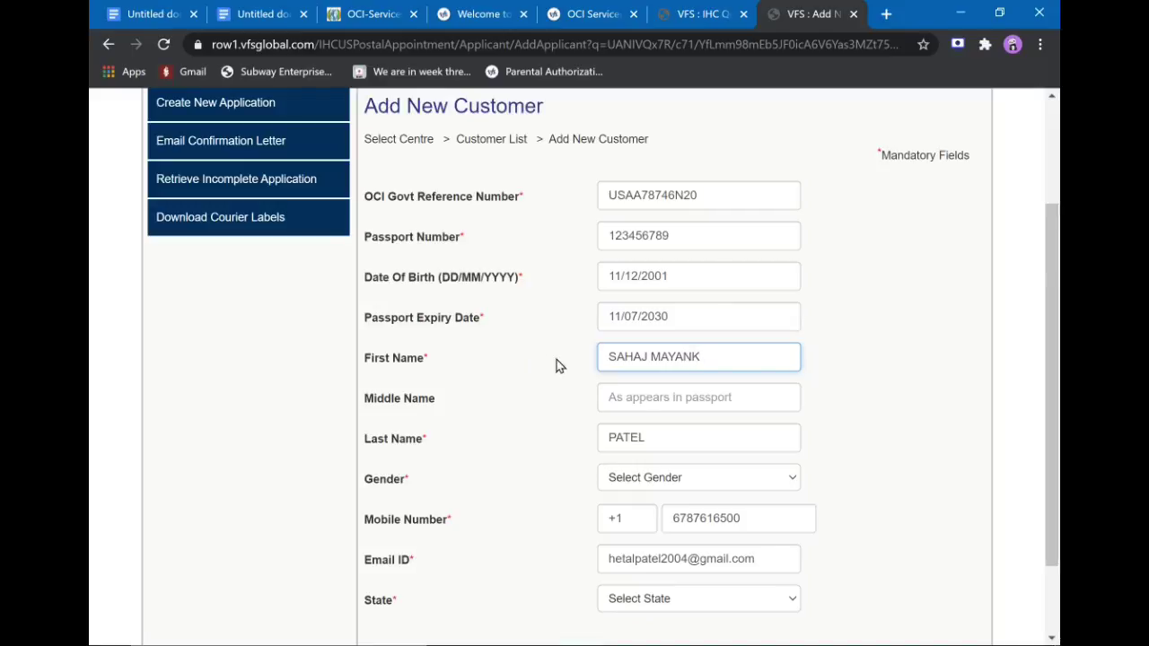
click(691, 402)
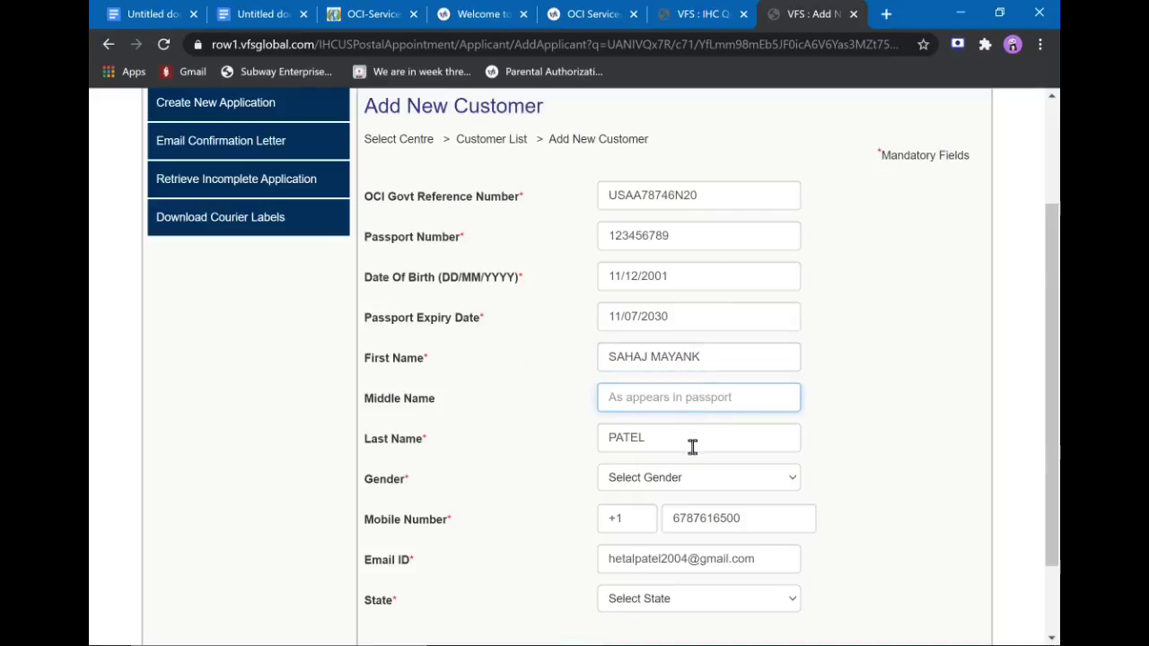
click(690, 442)
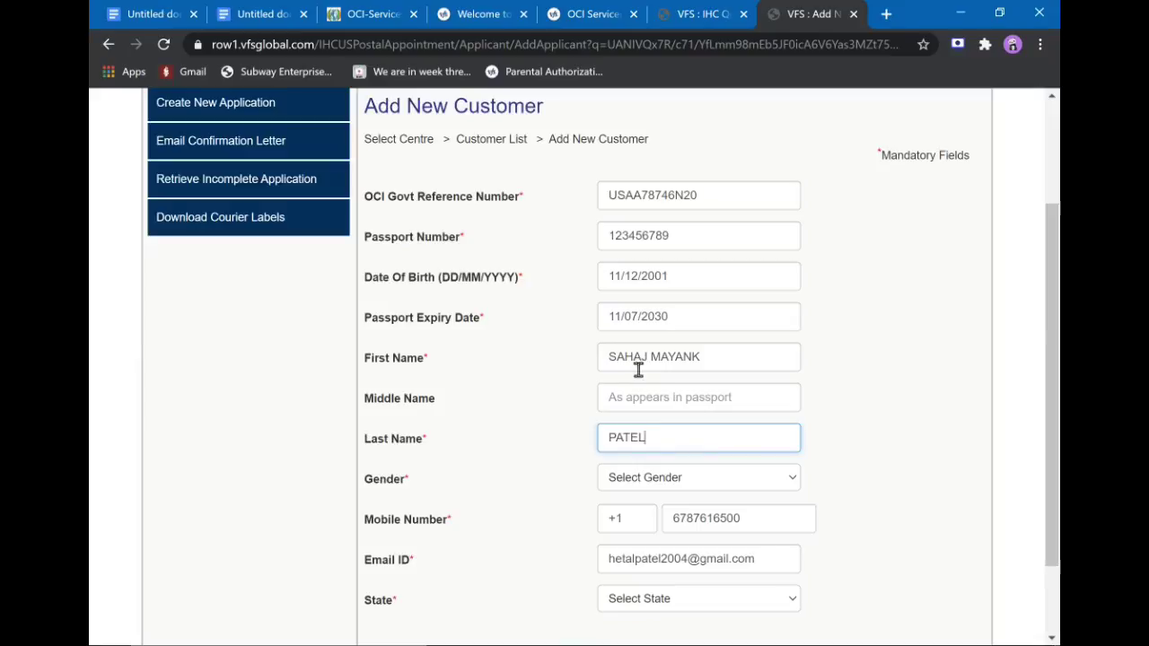
click(708, 362)
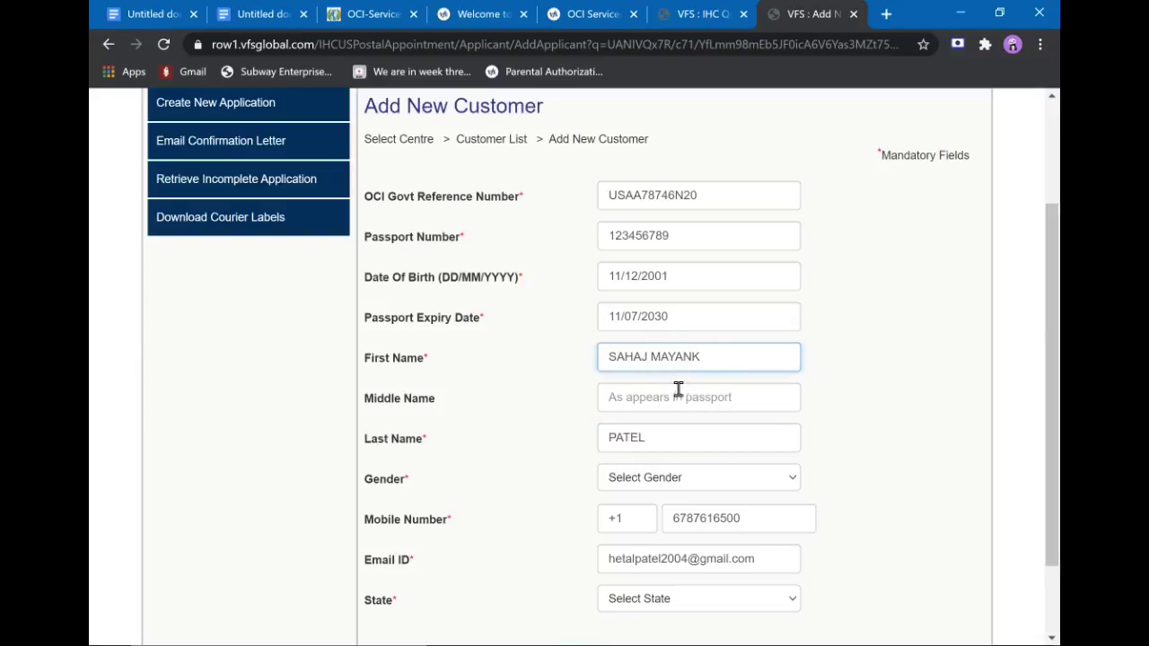
scroll(684, 481, down, 1)
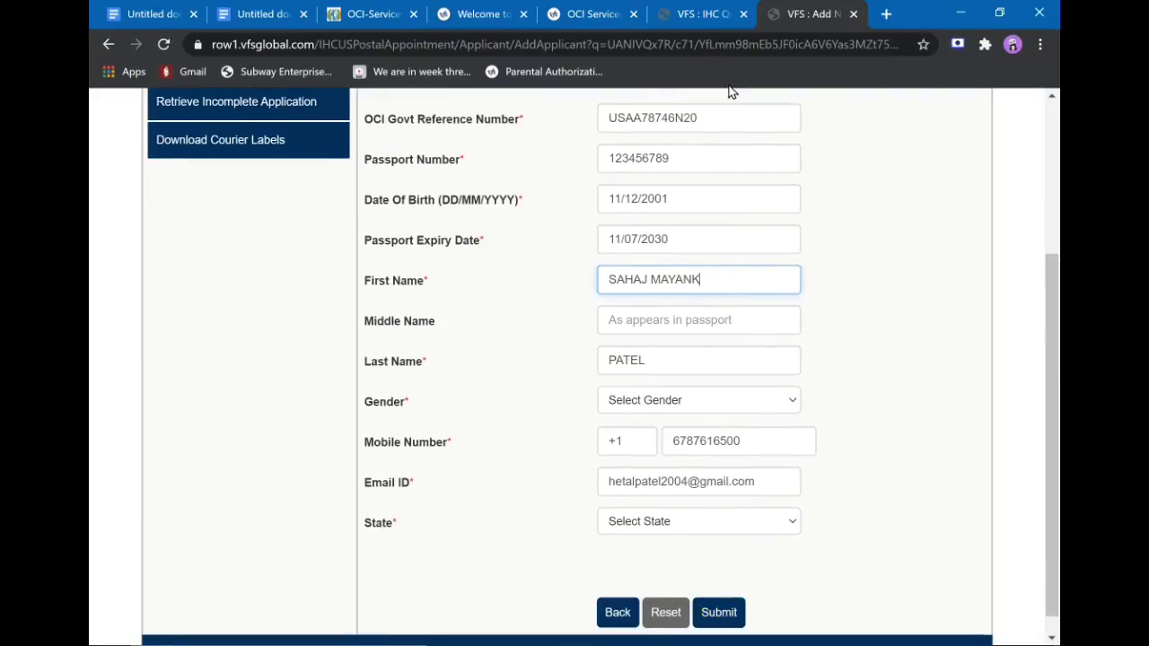
scroll(726, 263, up, 3)
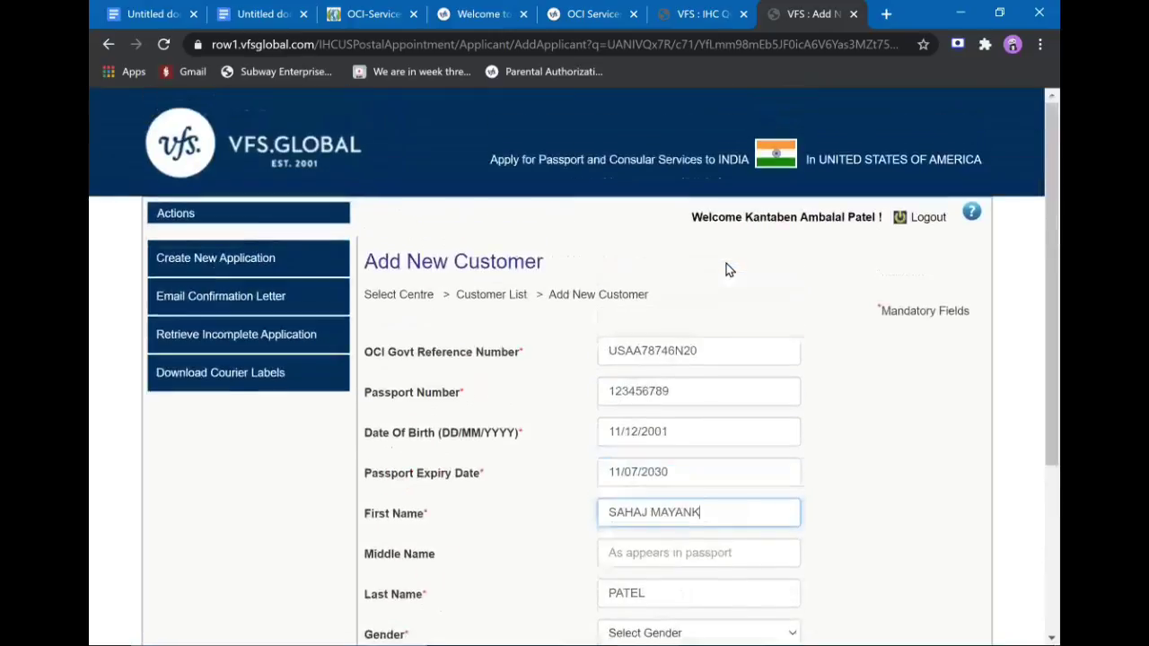
scroll(726, 263, down, 3)
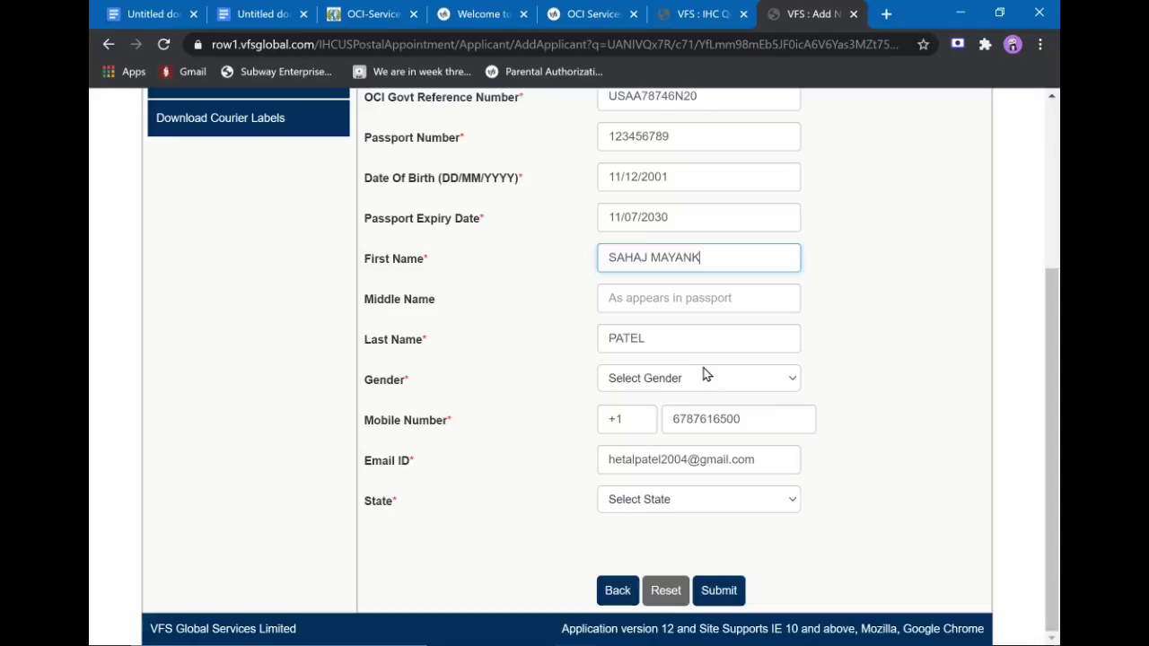
scroll(706, 374, up, 3)
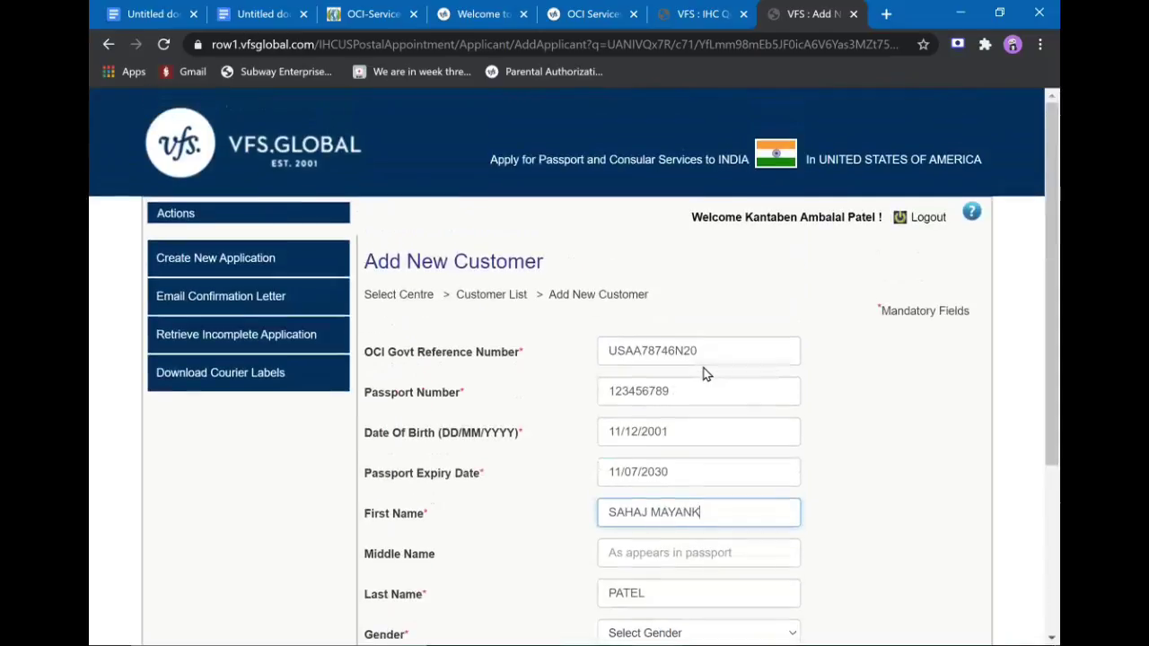
Log out, then close the login, OCI questionnaire and OCI Services Guide pages.
click(925, 226)
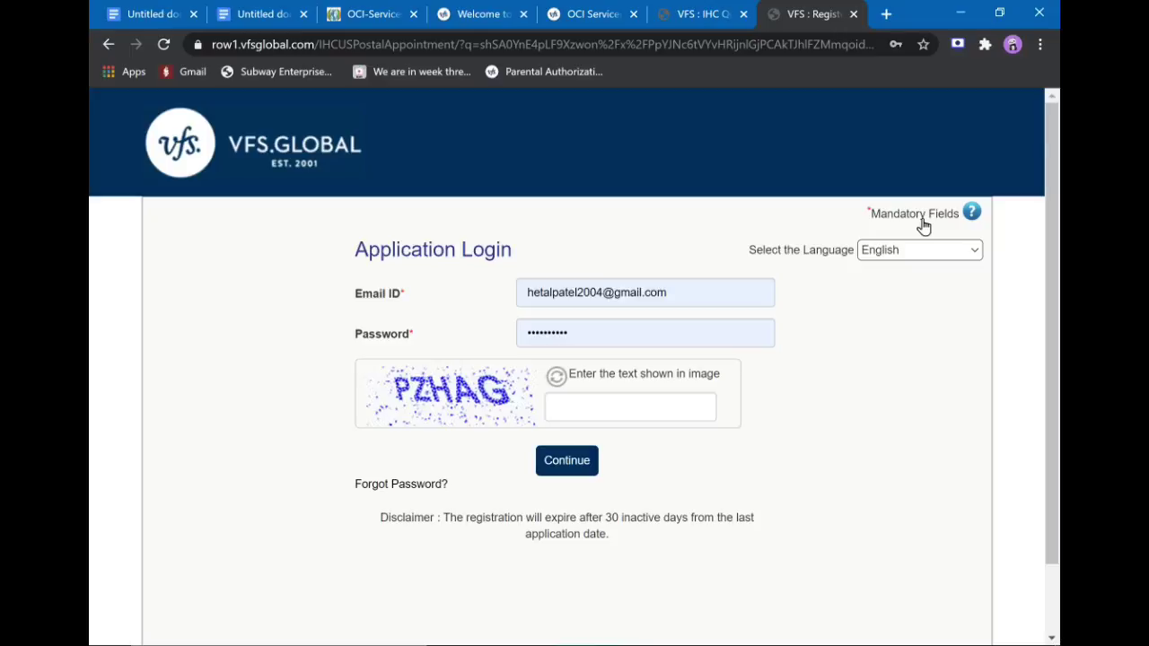
click(853, 14)
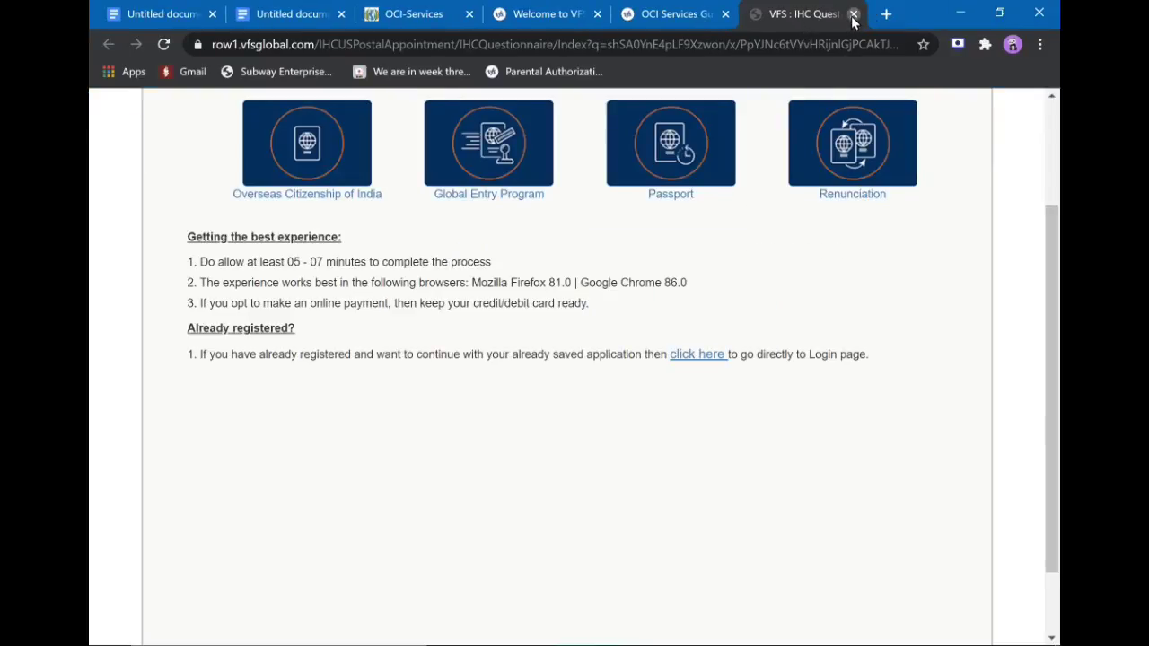
click(853, 14)
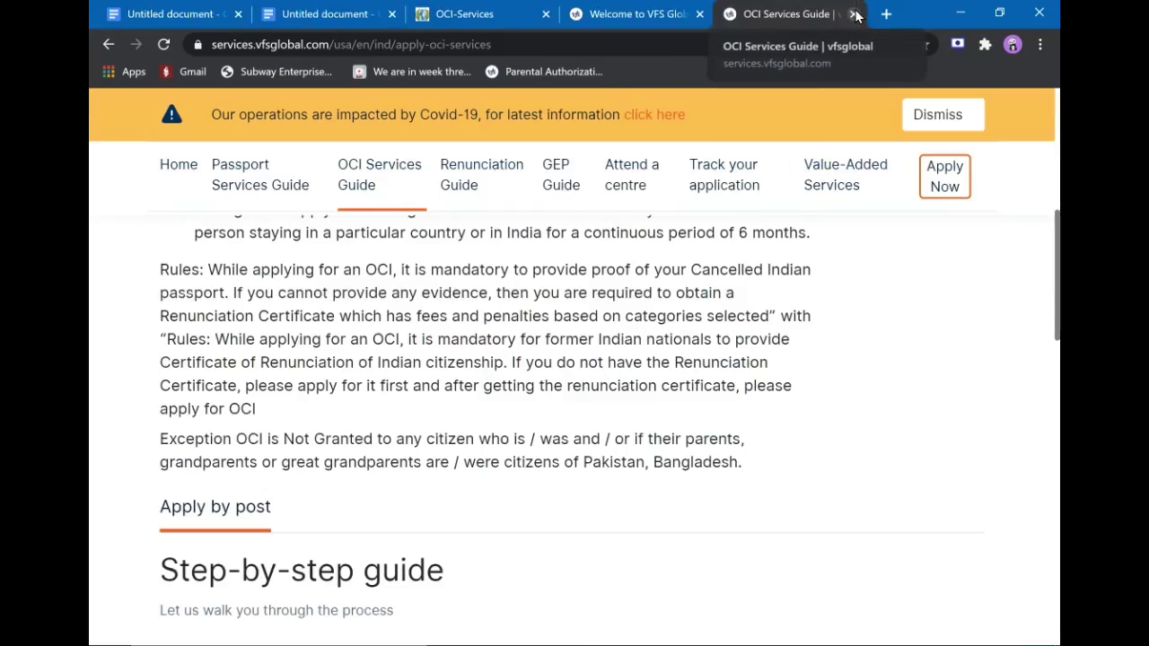
click(854, 13)
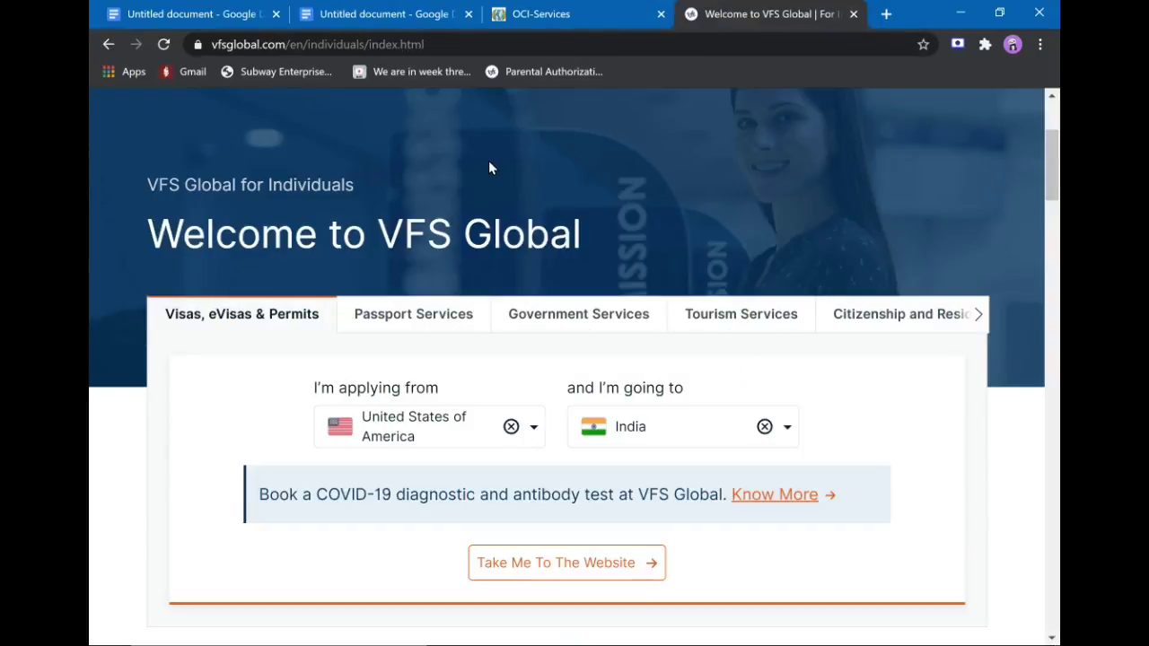